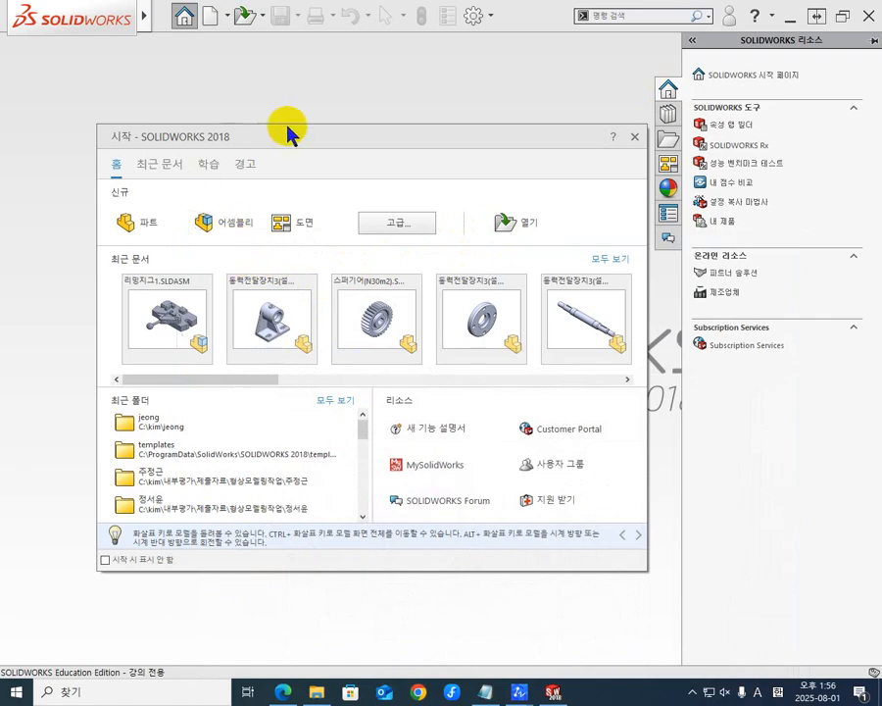
- Create a new assembly and insert the housing body 동력전달장치3(설계변경)-1본체.SLDPRT fixed at the assembly origin
click(239, 228)
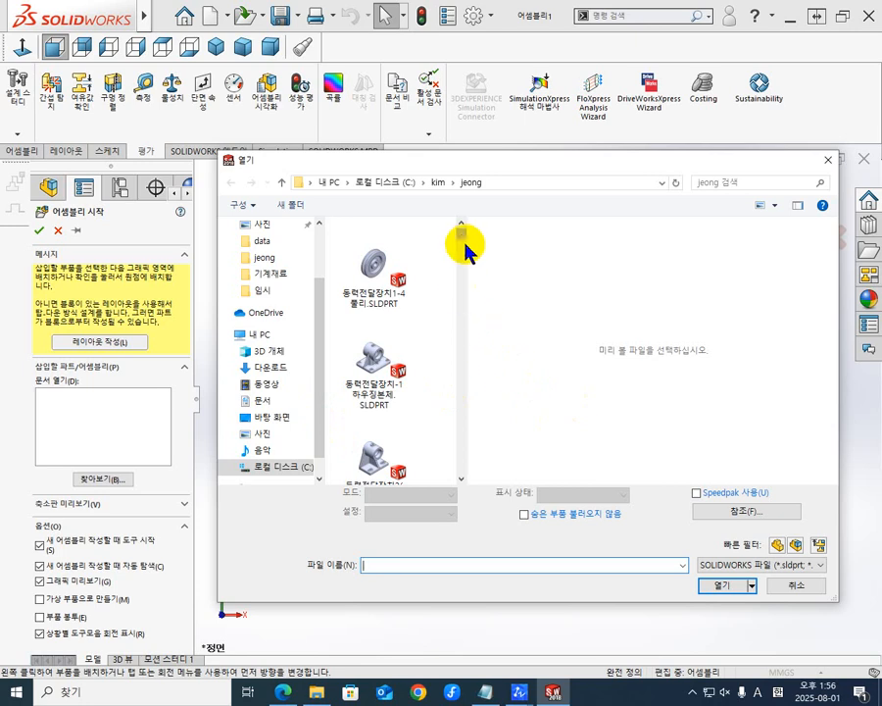
mouse_move(460, 234)
mouse_down()
mouse_move(461, 263)
mouse_move(456, 234)
mouse_up()
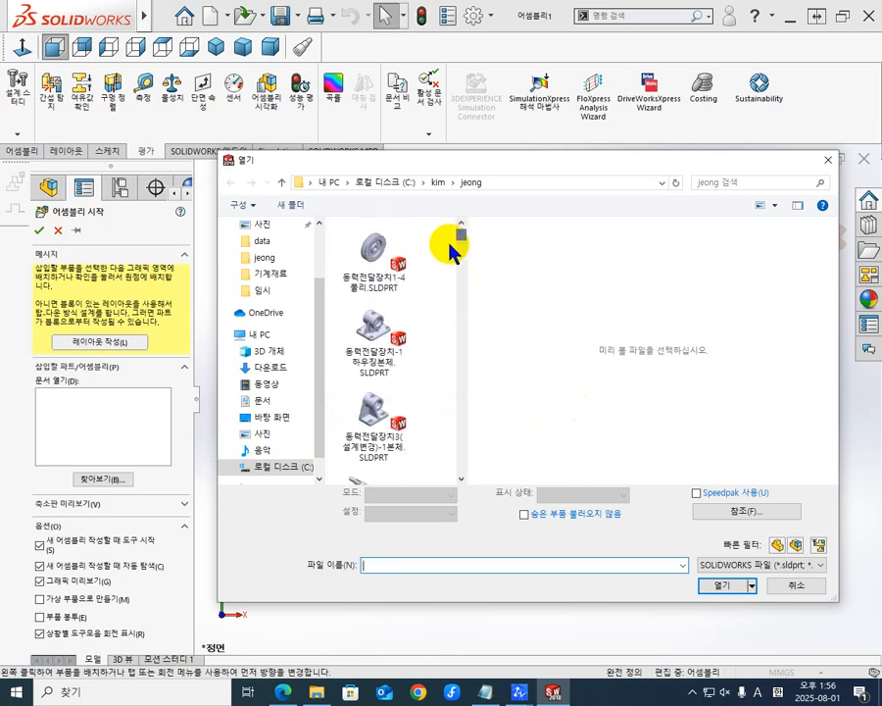
click(378, 410)
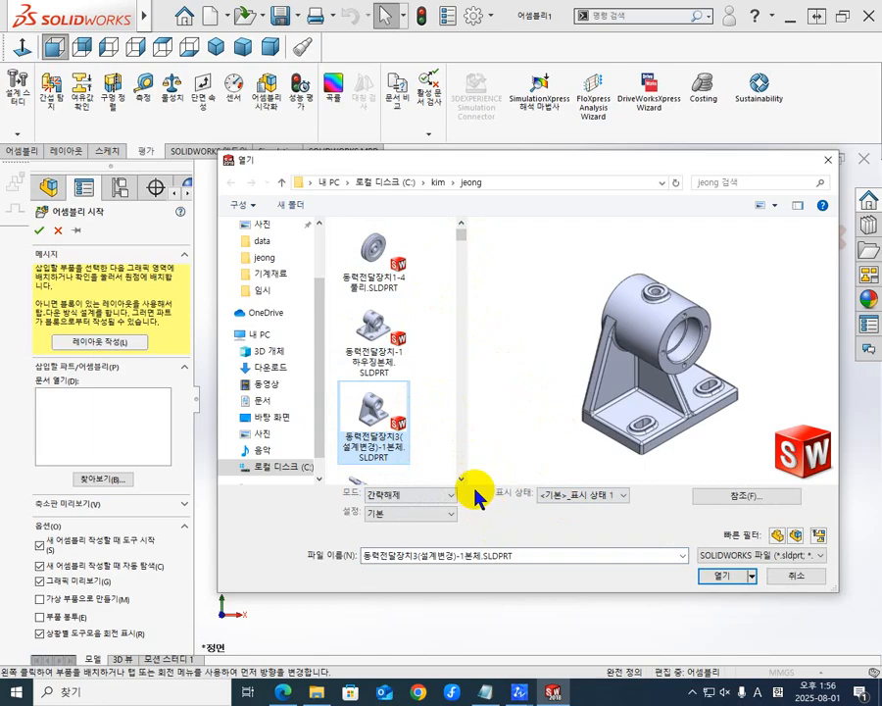
click(723, 577)
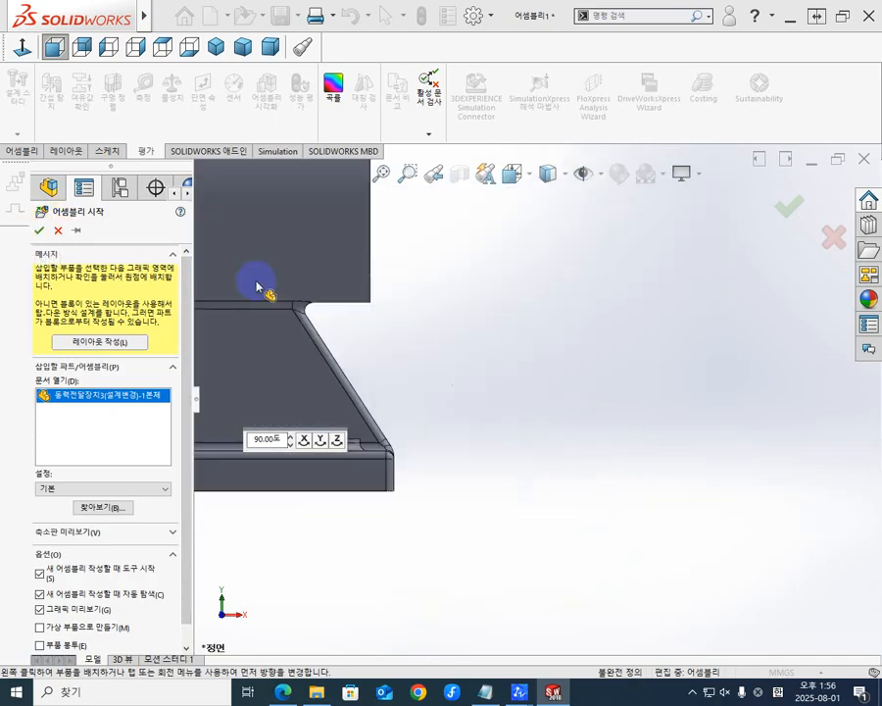
click(37, 233)
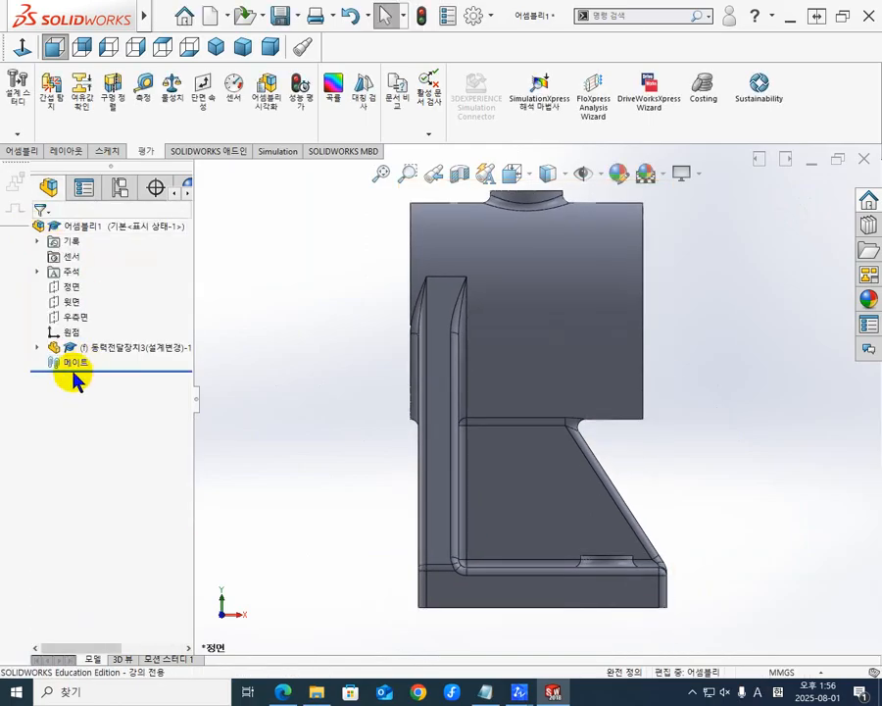
- Check the assembly origin on the housing and set the scene background to plain white (흰 단색)
click(72, 332)
middle_drag(232, 443, 265, 510)
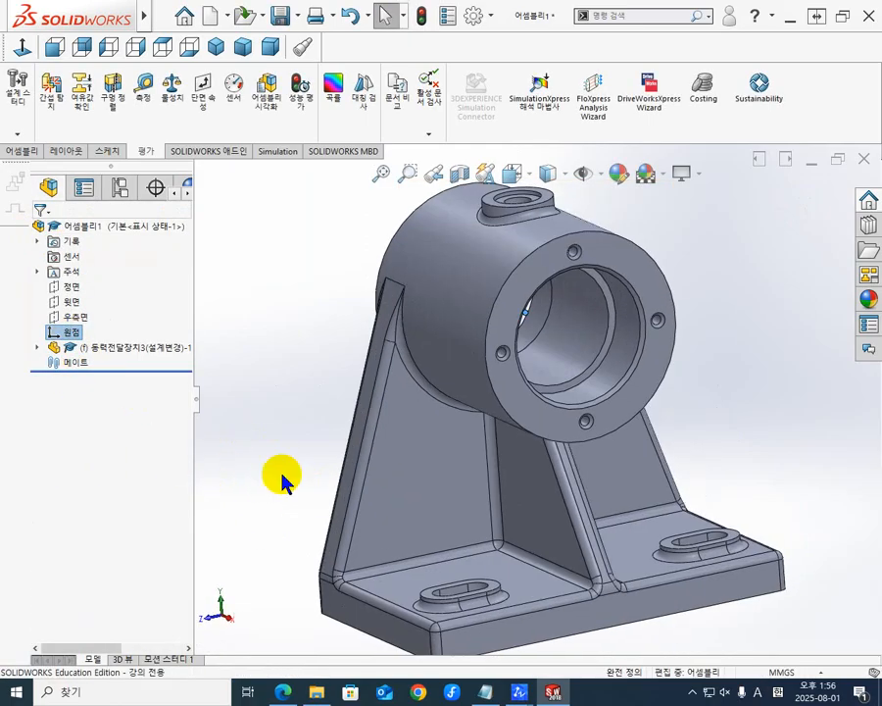
scroll(641, 478, down, 3)
scroll(667, 467, up, 4)
scroll(667, 466, up, 5)
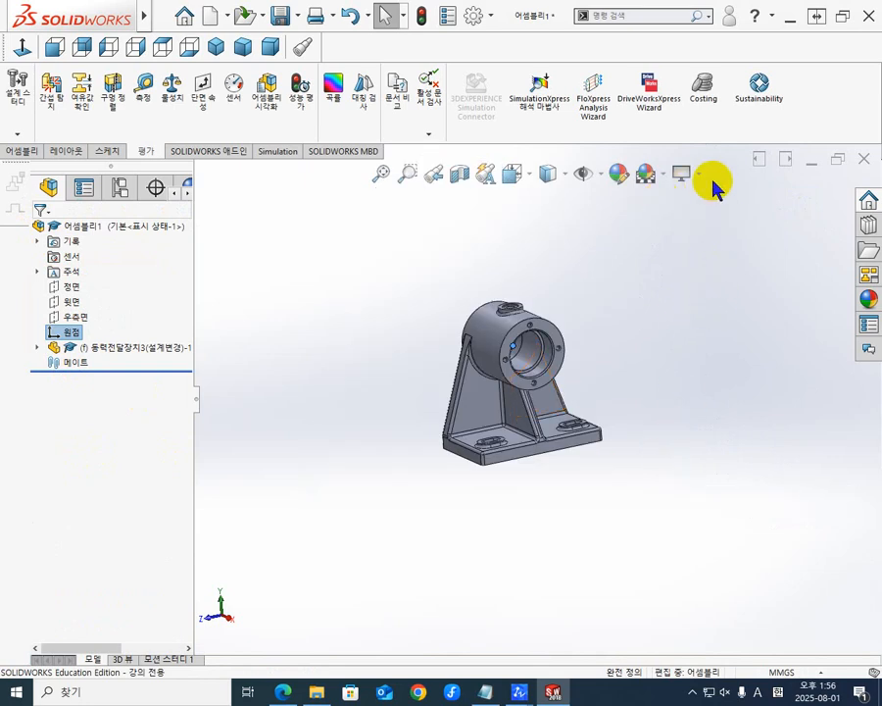
click(664, 174)
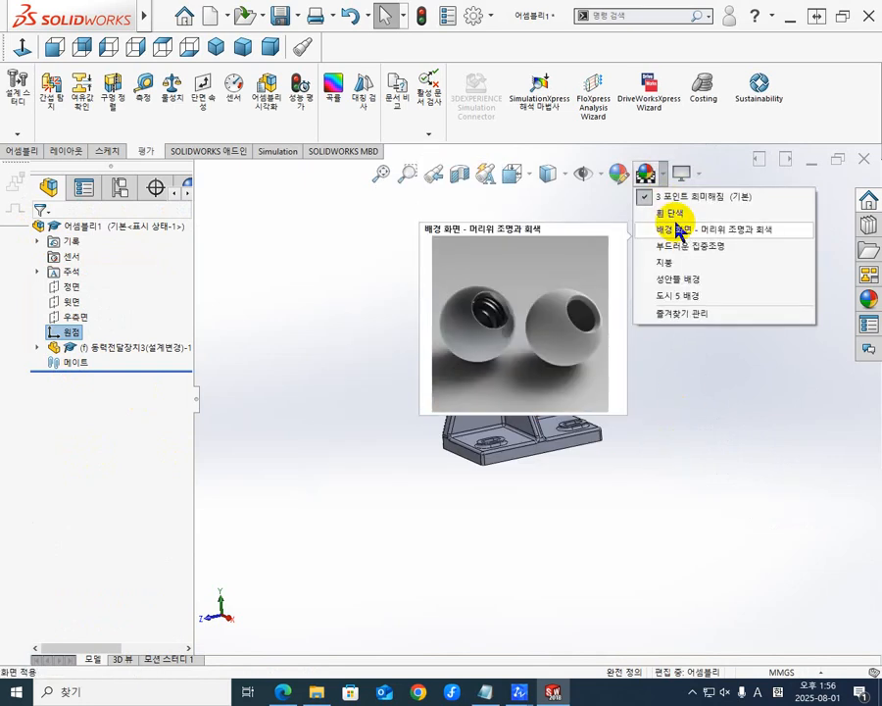
click(674, 214)
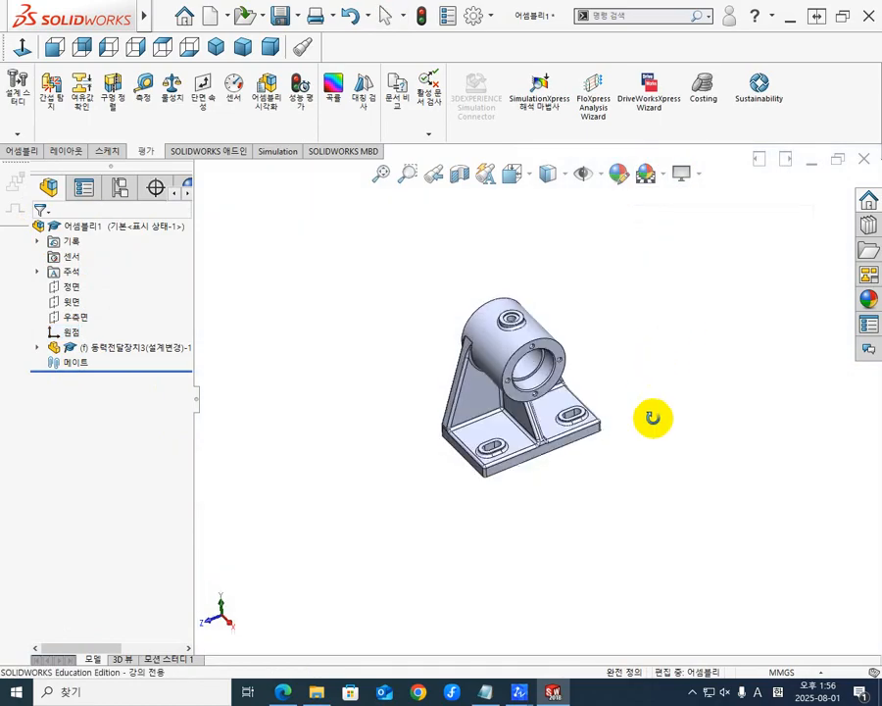
middle_drag(653, 417, 620, 372)
scroll(525, 309, down, 3)
mouse_move(590, 463)
middle_down()
mouse_move(597, 420)
mouse_move(600, 447)
middle_up()
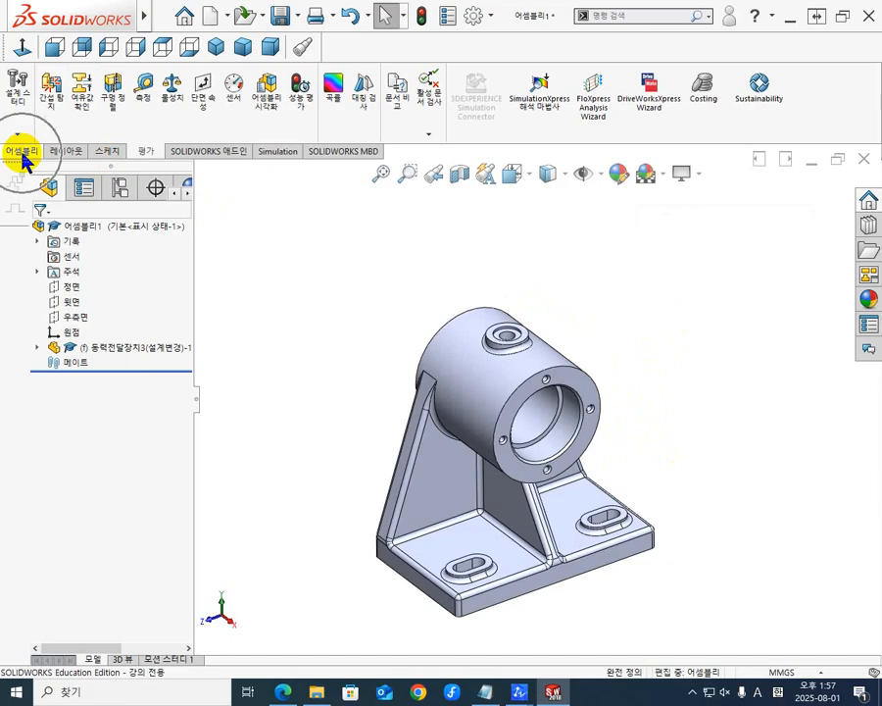
- Insert the shaft 동력전달장치3(설계변경)-3축 and the cover 동력전달장치3(설계변경)-4커버, placing them on opposite sides above the housing
click(21, 153)
click(51, 85)
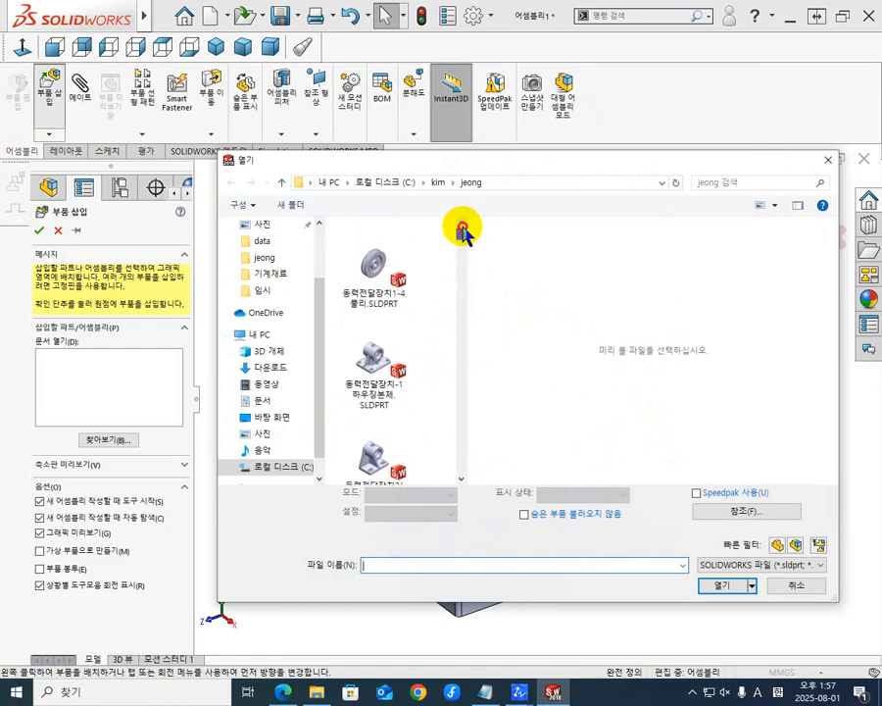
scroll(421, 427, down, 2)
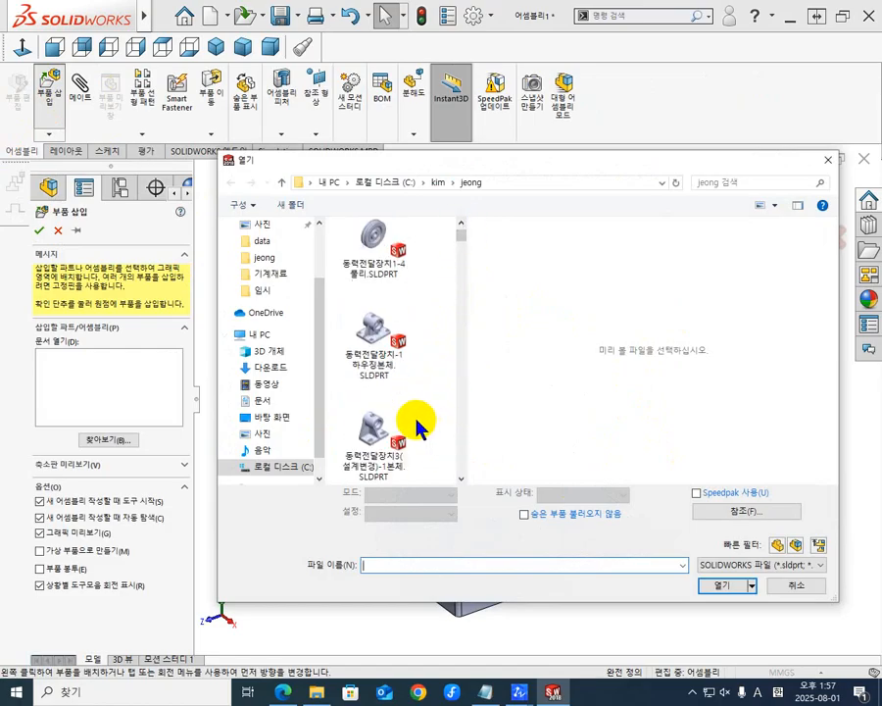
scroll(422, 423, down, 1)
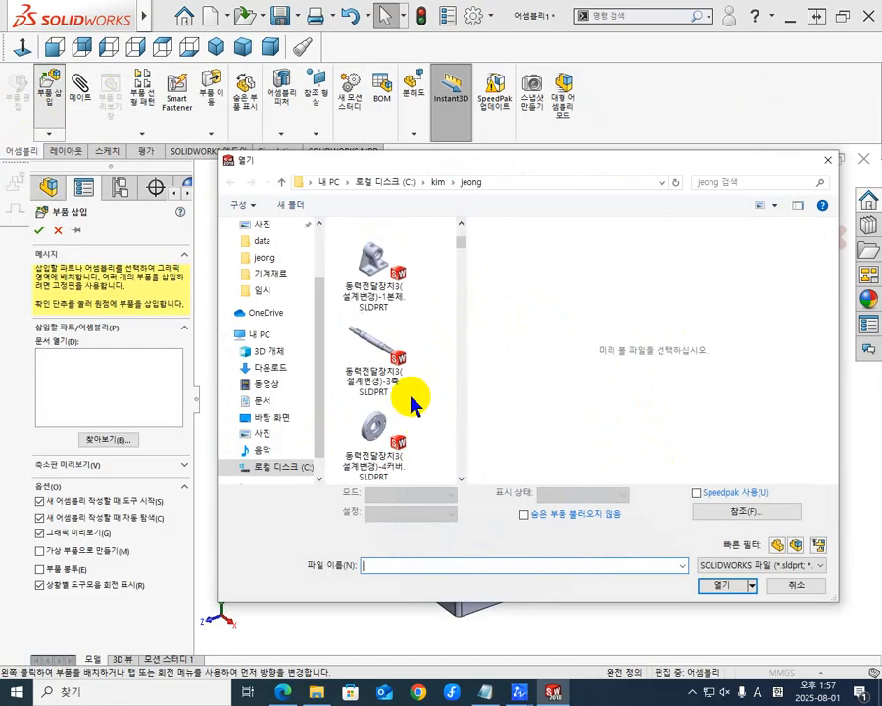
click(378, 353)
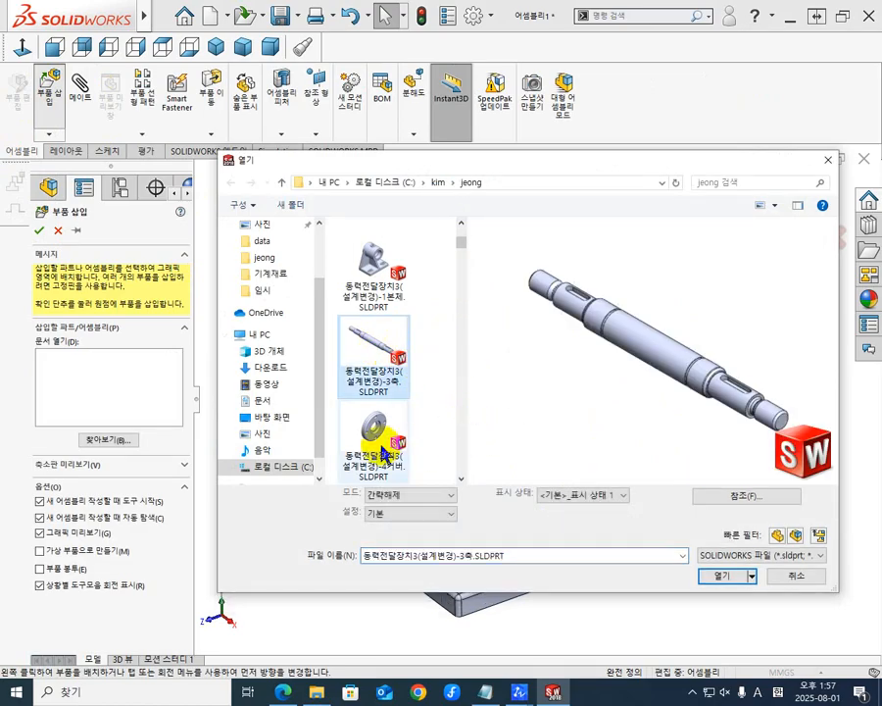
scroll(414, 426, down, 1)
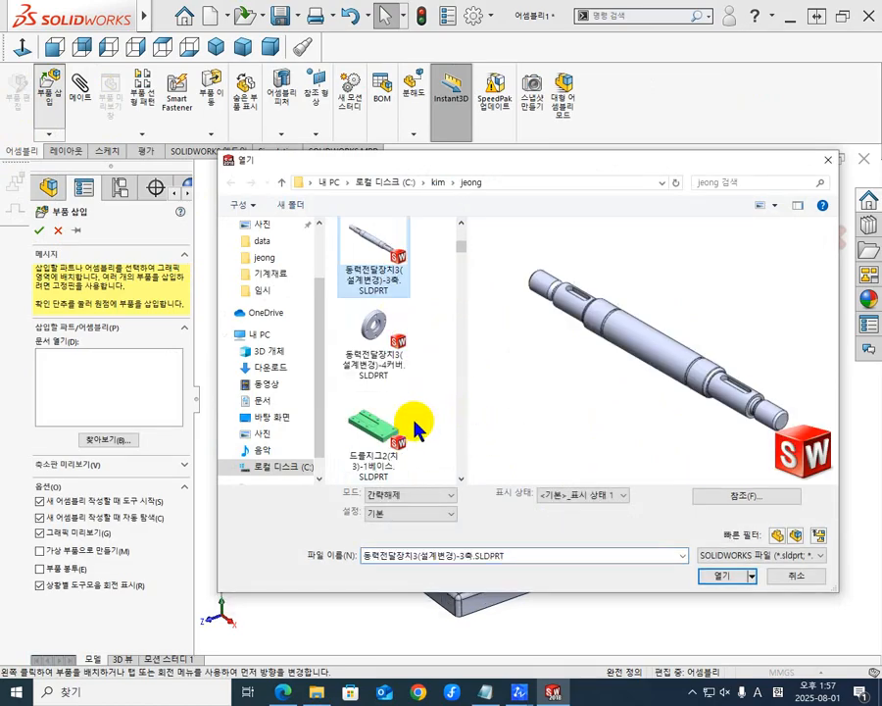
ctrl+click(380, 347)
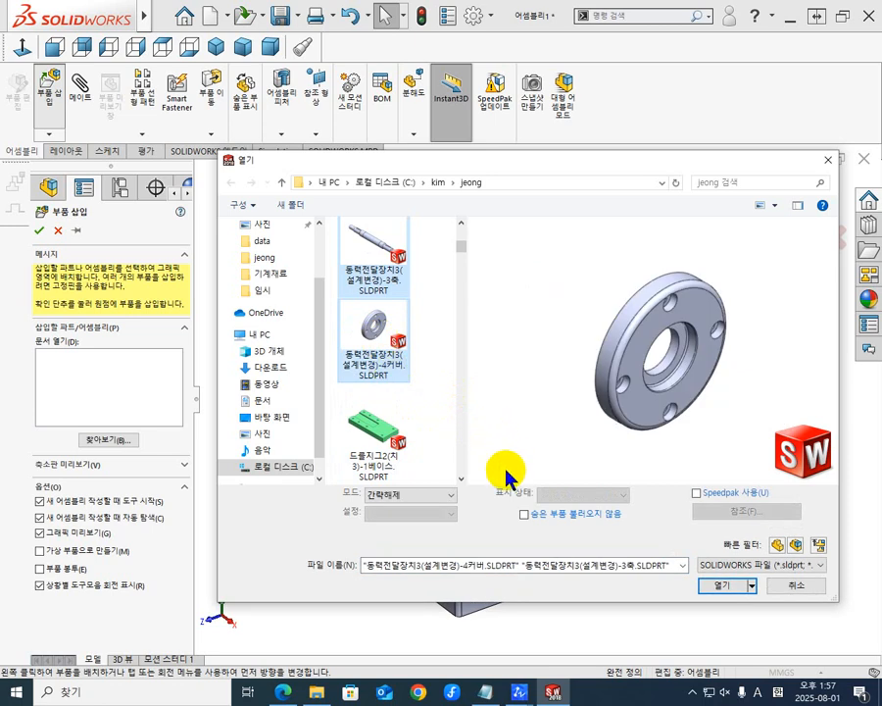
click(725, 587)
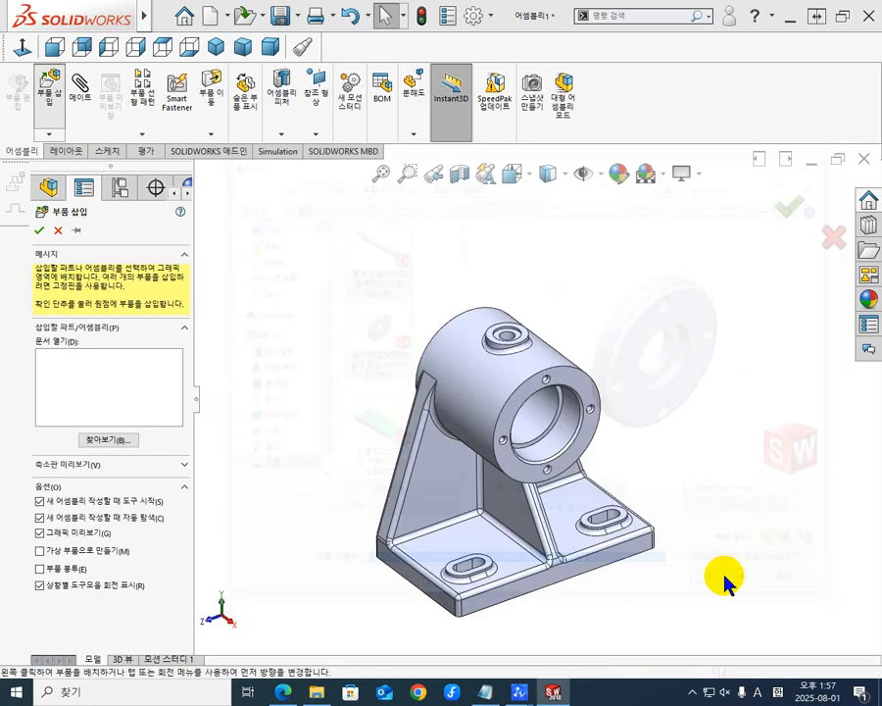
click(652, 304)
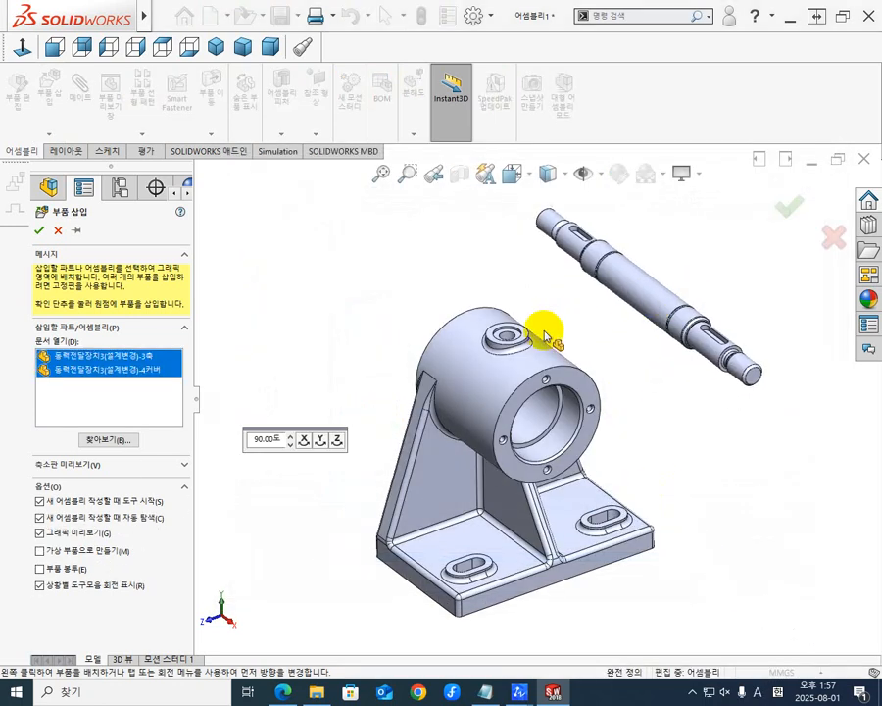
click(331, 294)
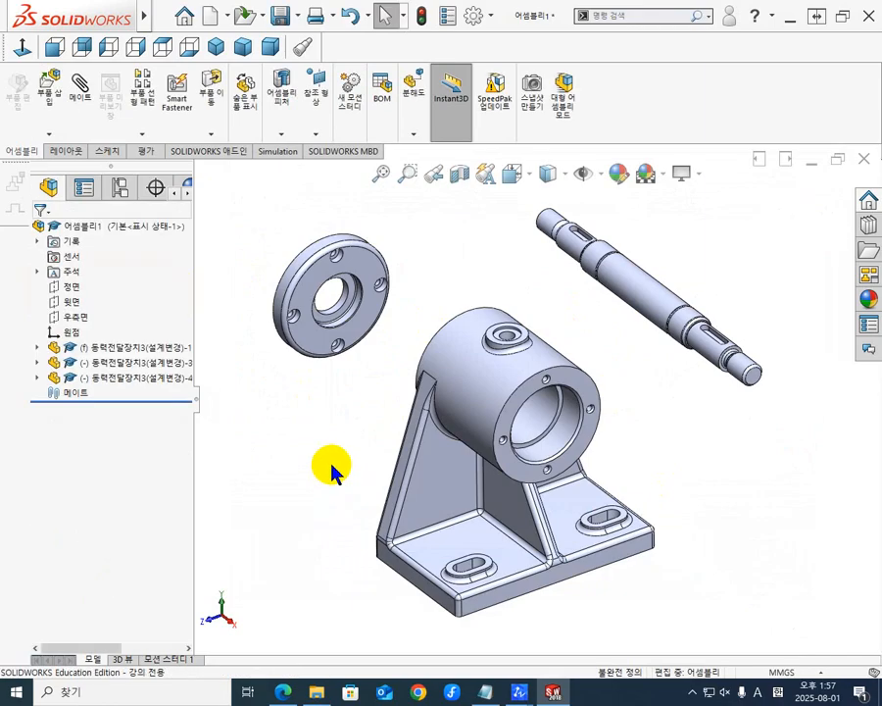
- Move the shaft down beside the housing's open bore end, leaving it free of the other parts
middle_drag(650, 408, 675, 378)
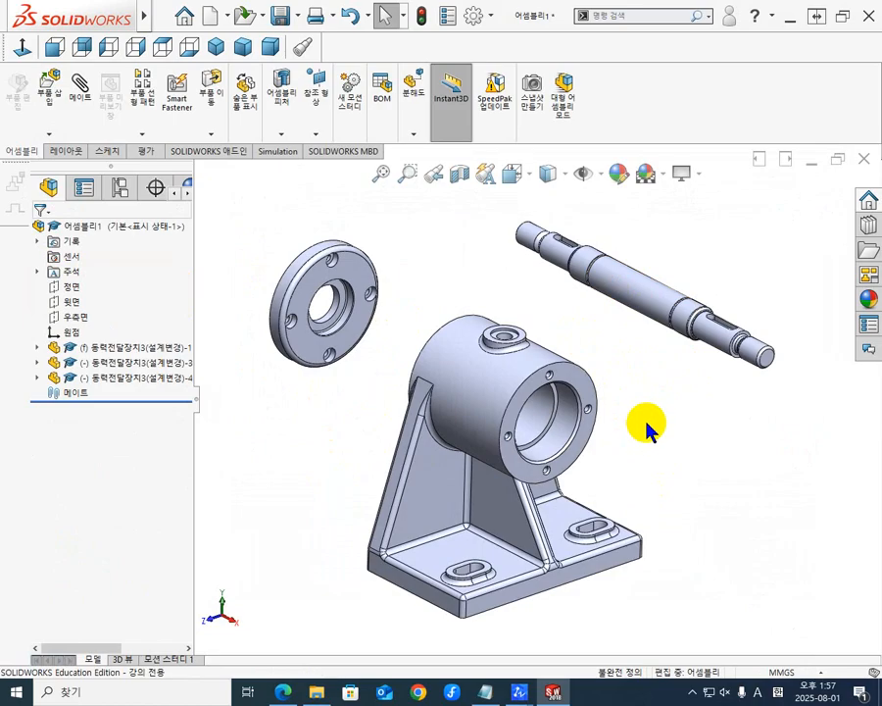
middle_drag(615, 387, 601, 365)
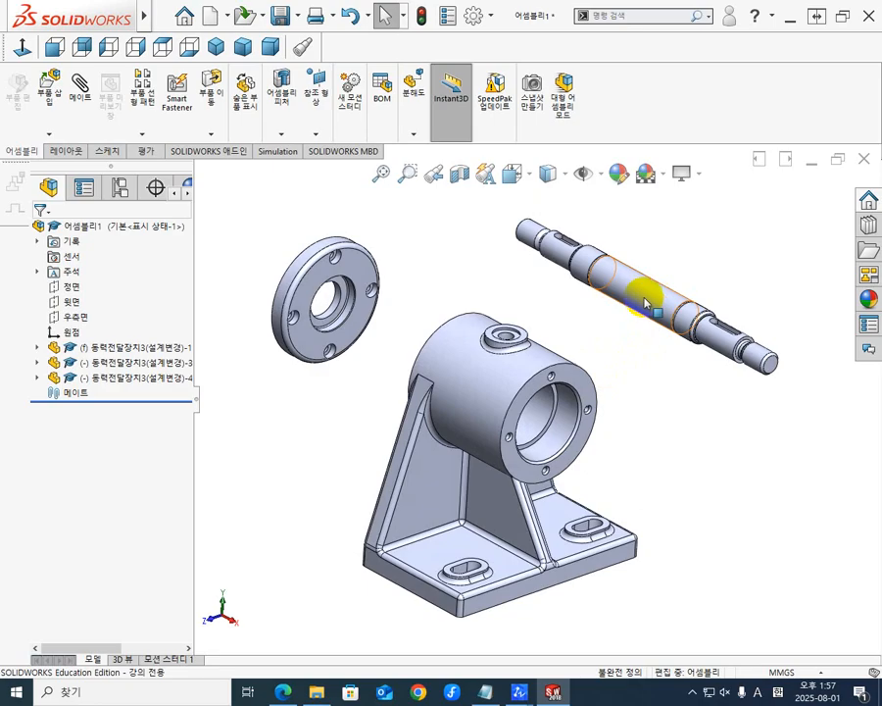
drag(644, 301, 689, 396)
click(506, 257)
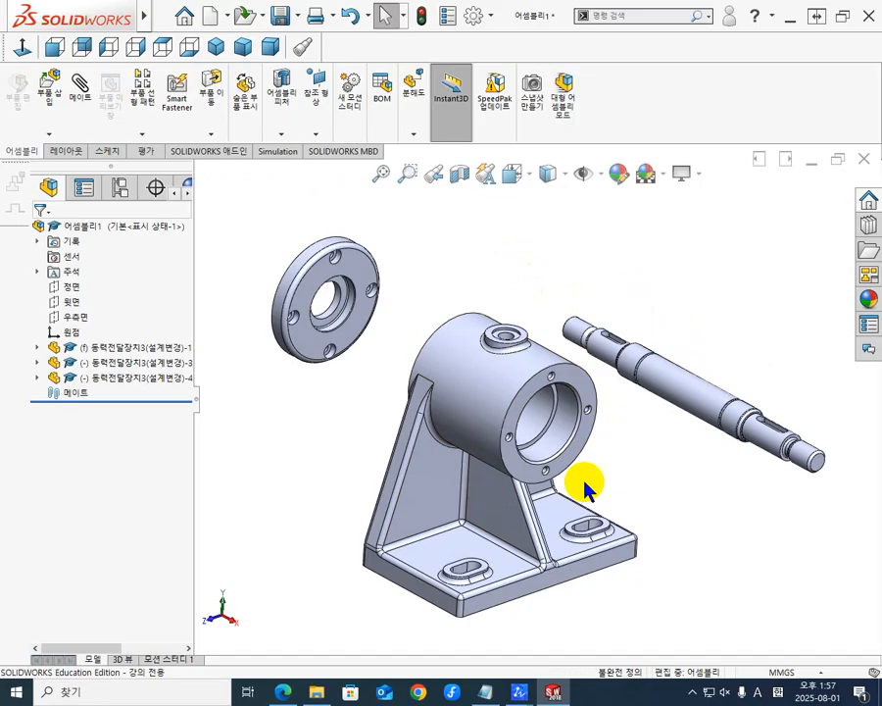
middle_drag(595, 445, 595, 416)
scroll(760, 352, up, 1)
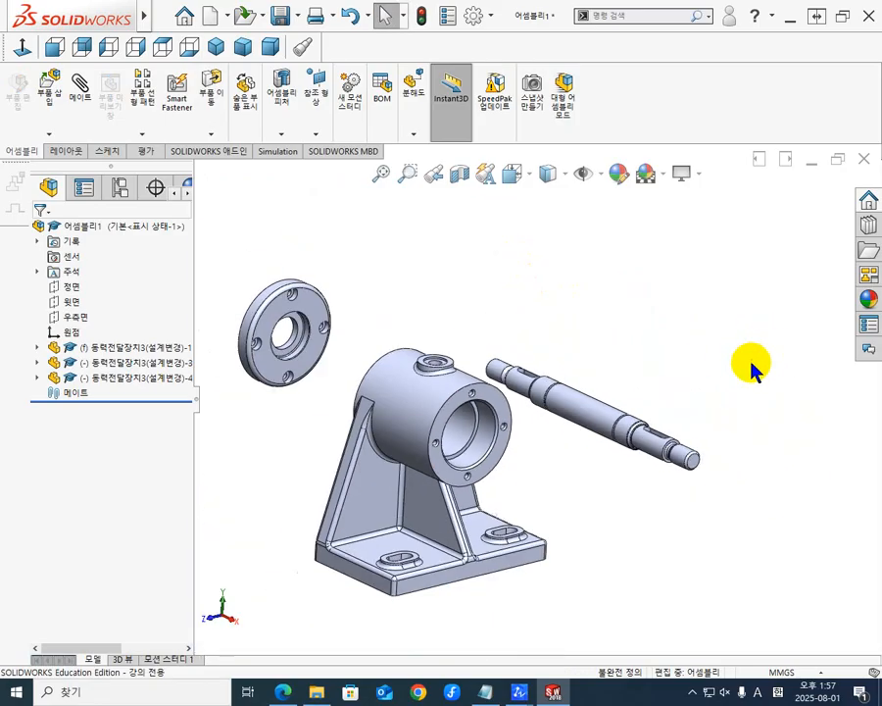
middle_drag(586, 373, 578, 407)
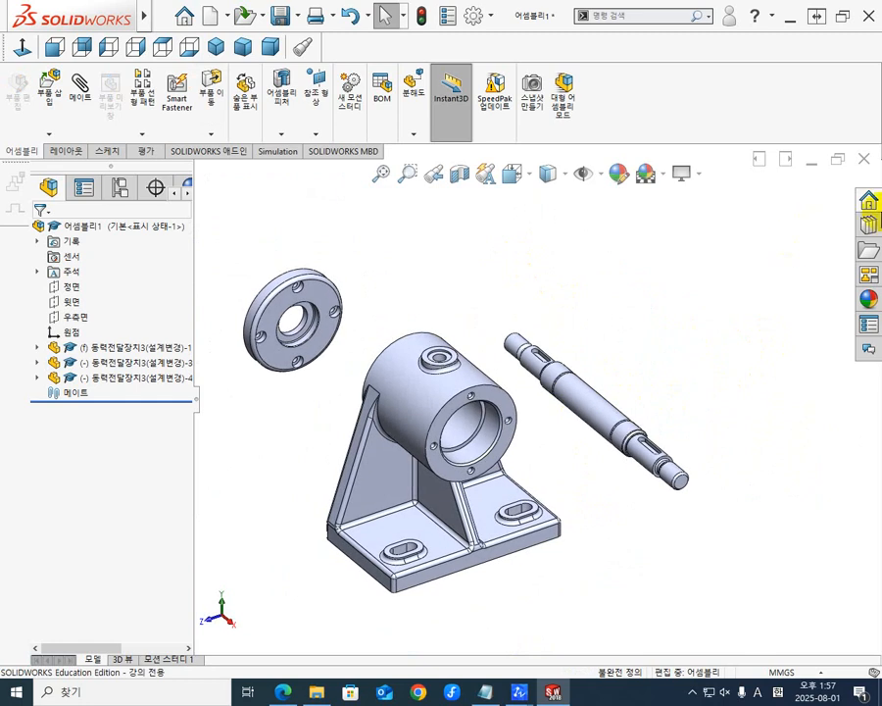
- Load the Toolbox add-in from the design library and expand its list of standards
click(868, 225)
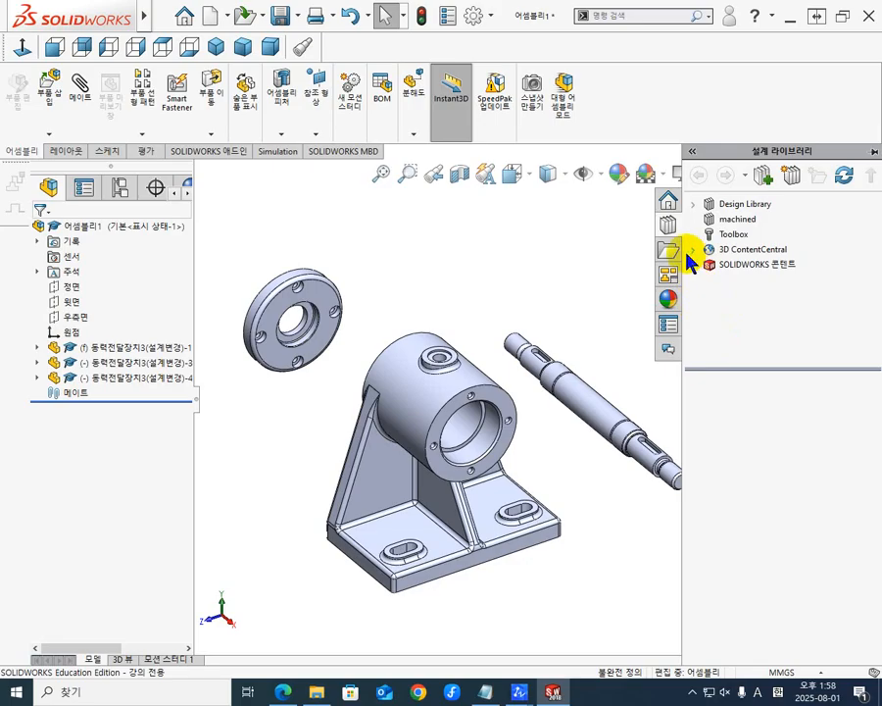
click(734, 235)
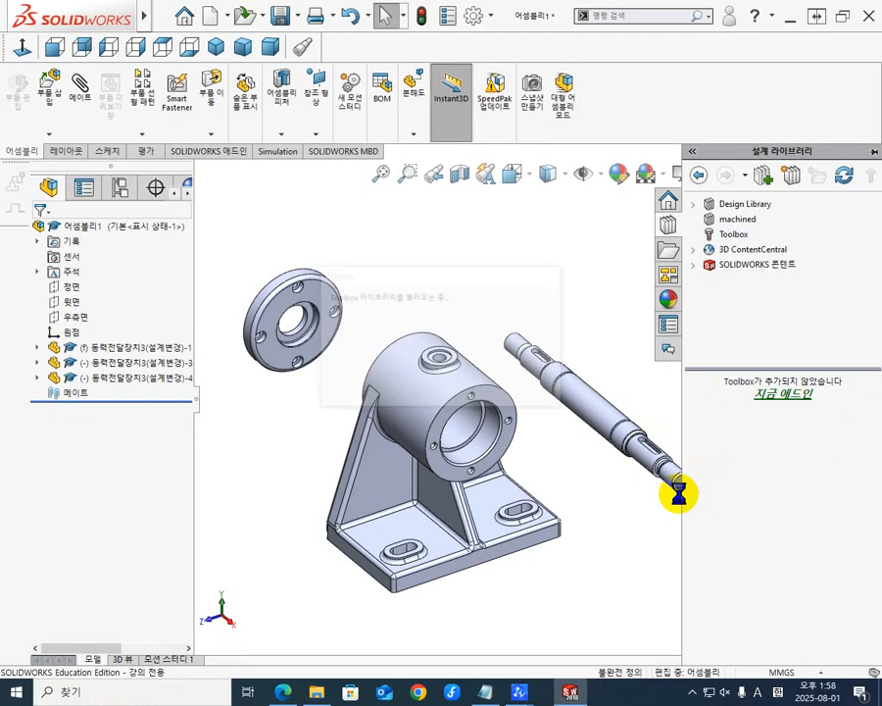
click(695, 234)
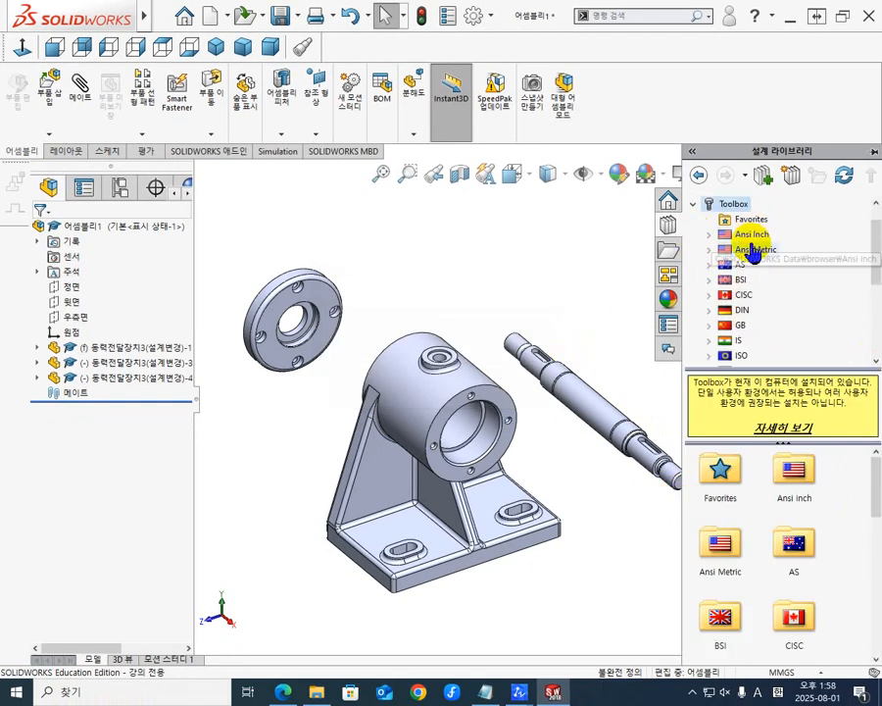
- Browse the Toolbox to the KS standard's bearings and show the ball bearing (볼 베어링) types
scroll(751, 284, down, 1)
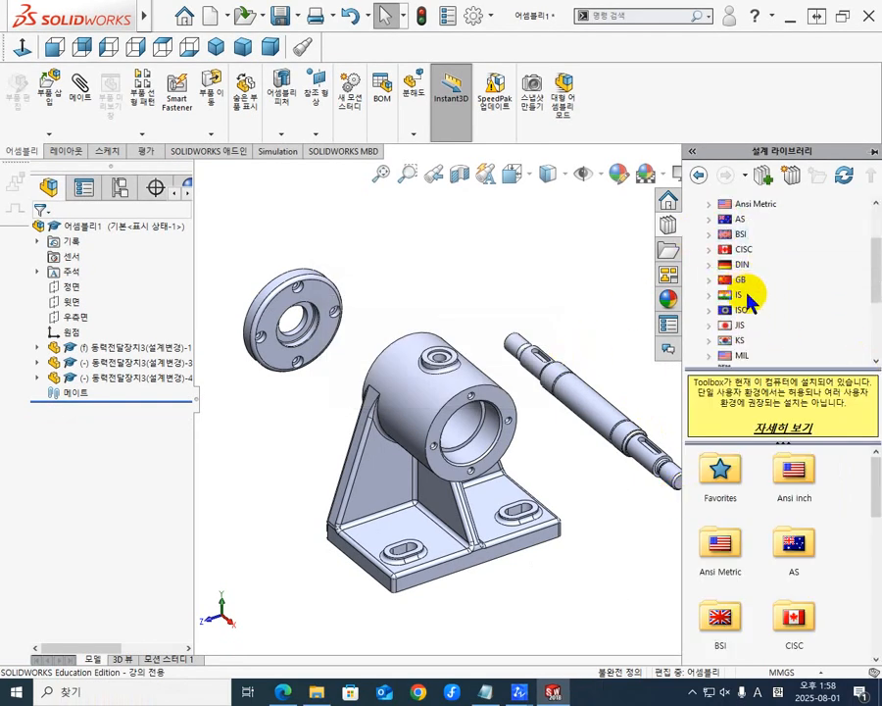
click(710, 341)
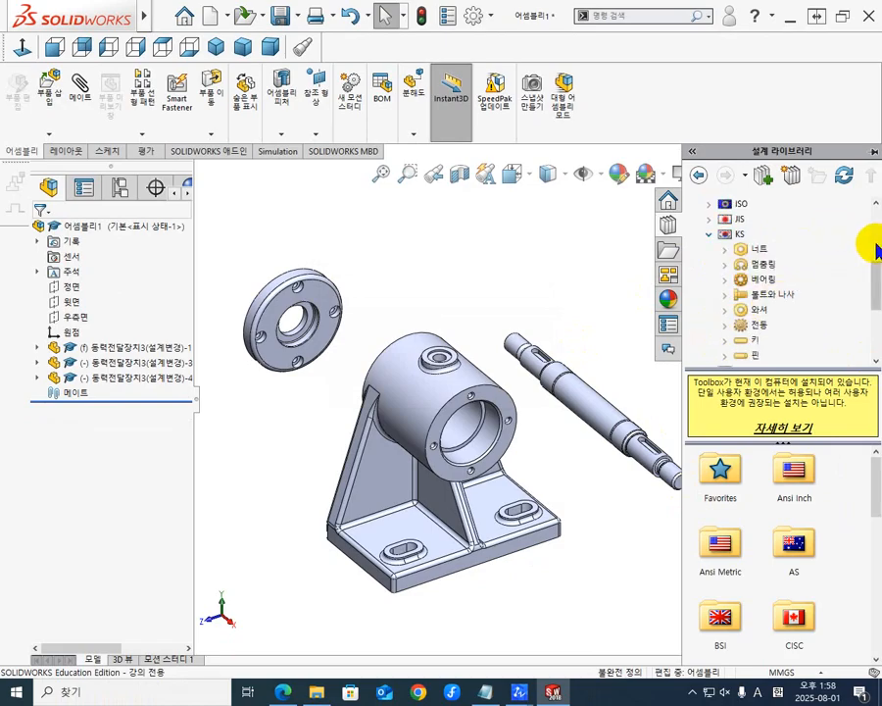
click(726, 280)
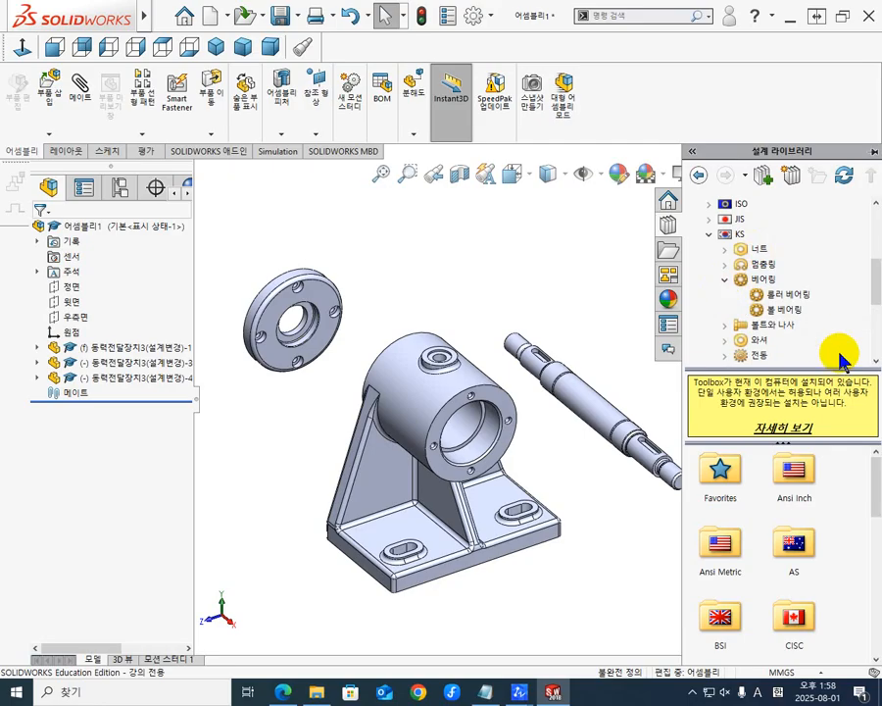
click(762, 282)
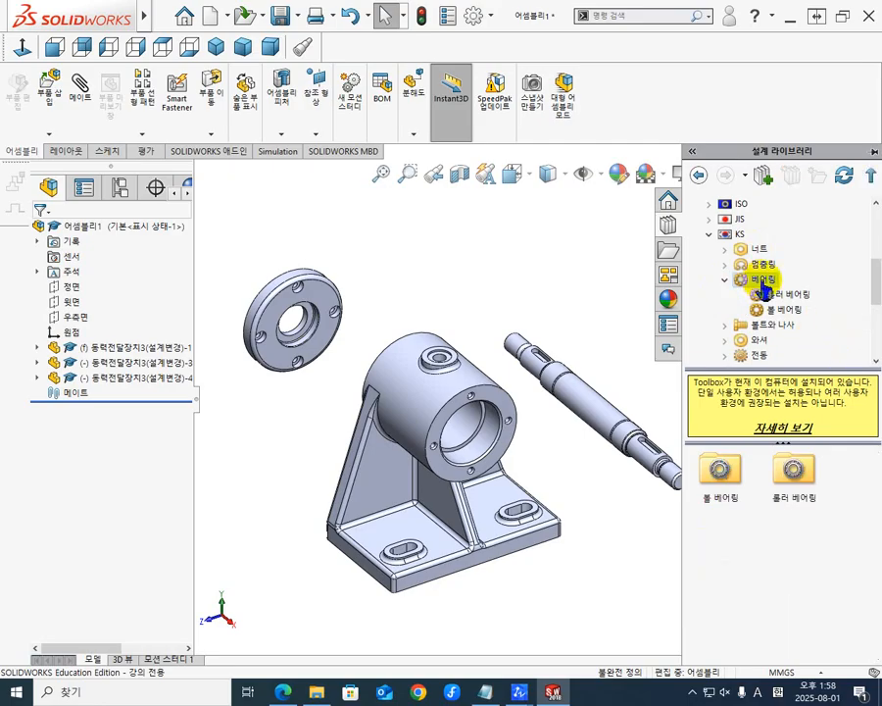
click(782, 309)
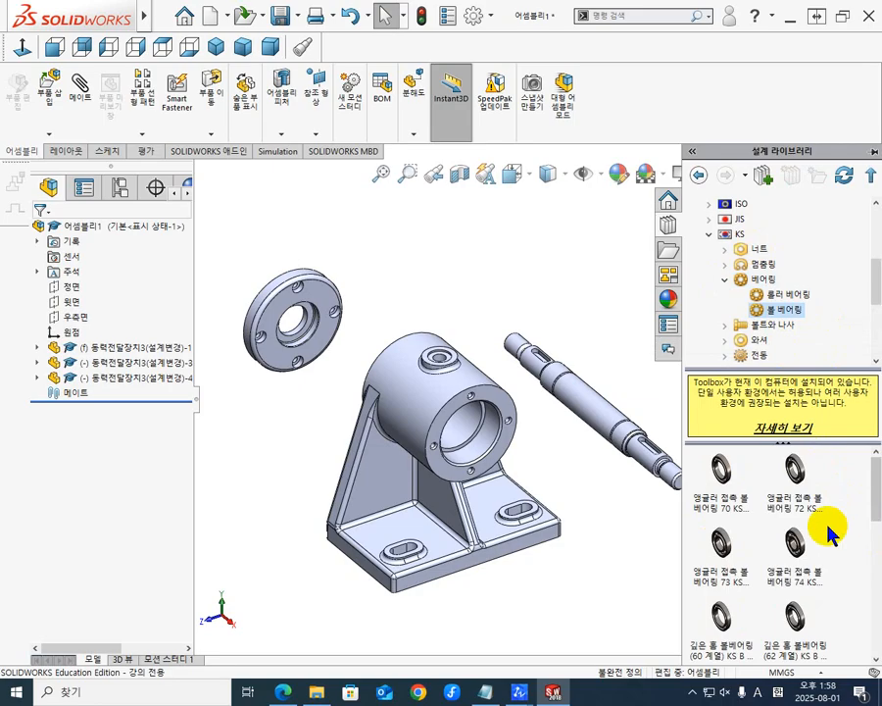
- Switch to the ZWCAD assembly drawing 동력전달장치3(설계변경)-조립도, read the redesigned bearing designation, and return to SOLIDWORKS
mouse_move(821, 522)
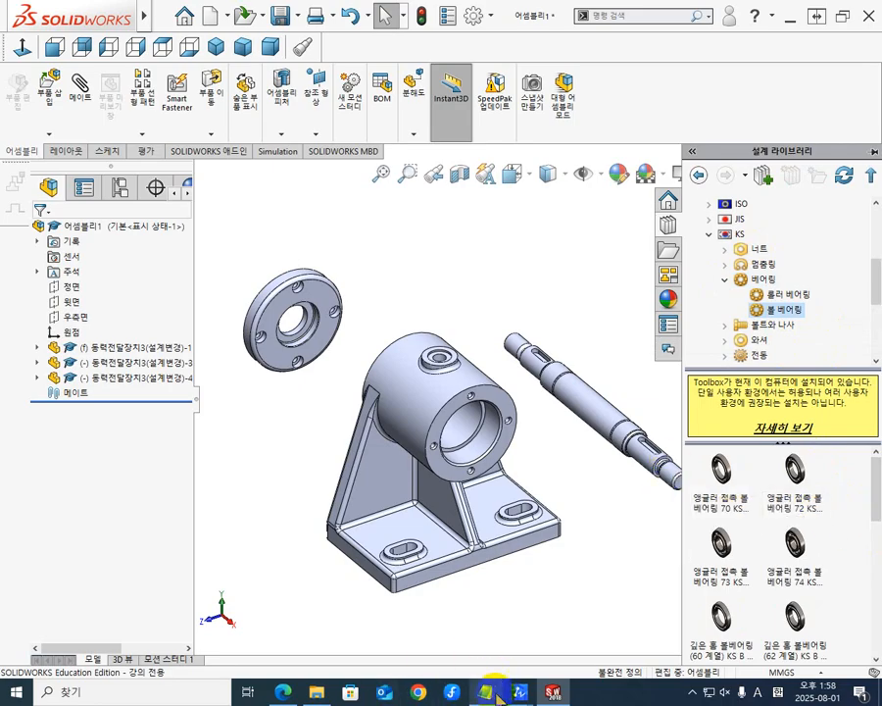
mouse_move(491, 697)
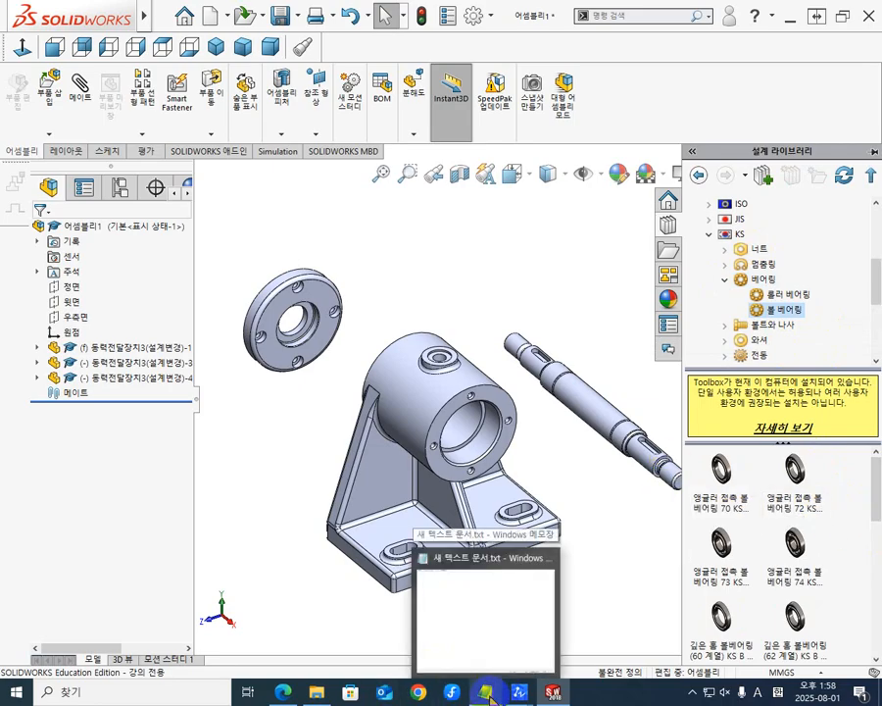
mouse_move(519, 697)
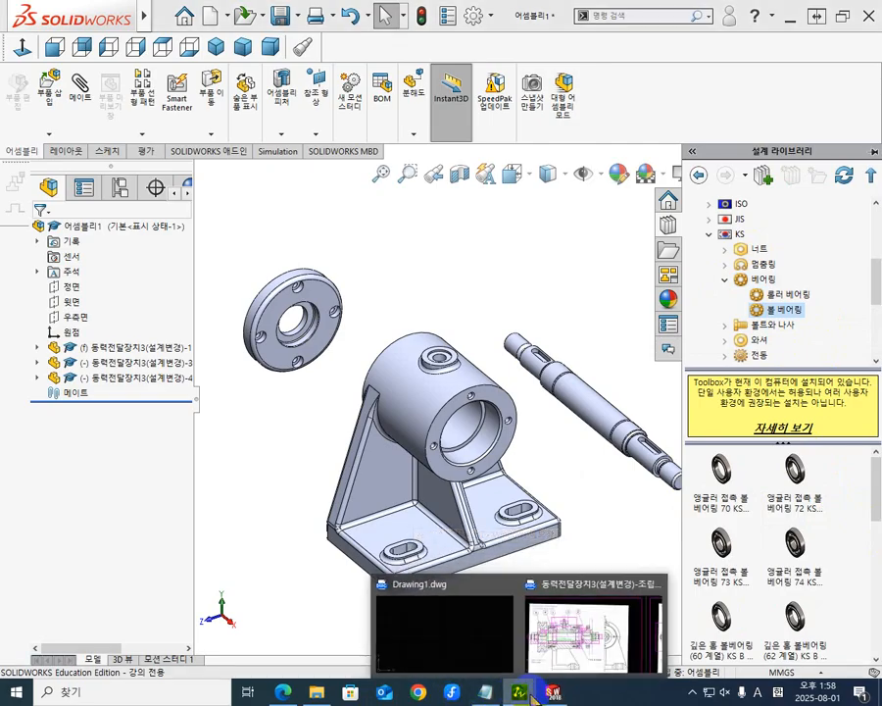
click(562, 624)
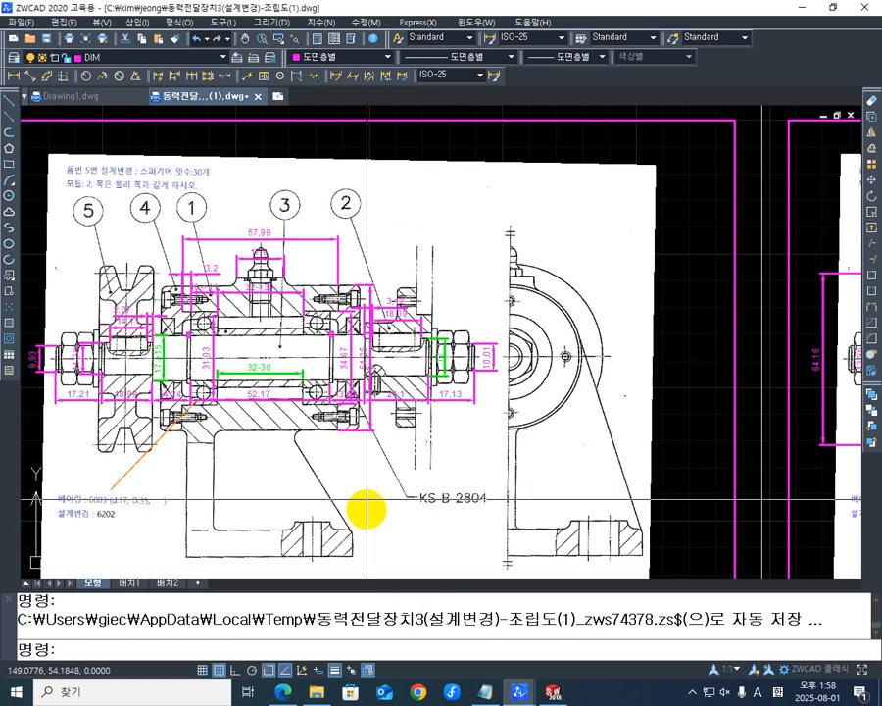
scroll(135, 528, up, 5)
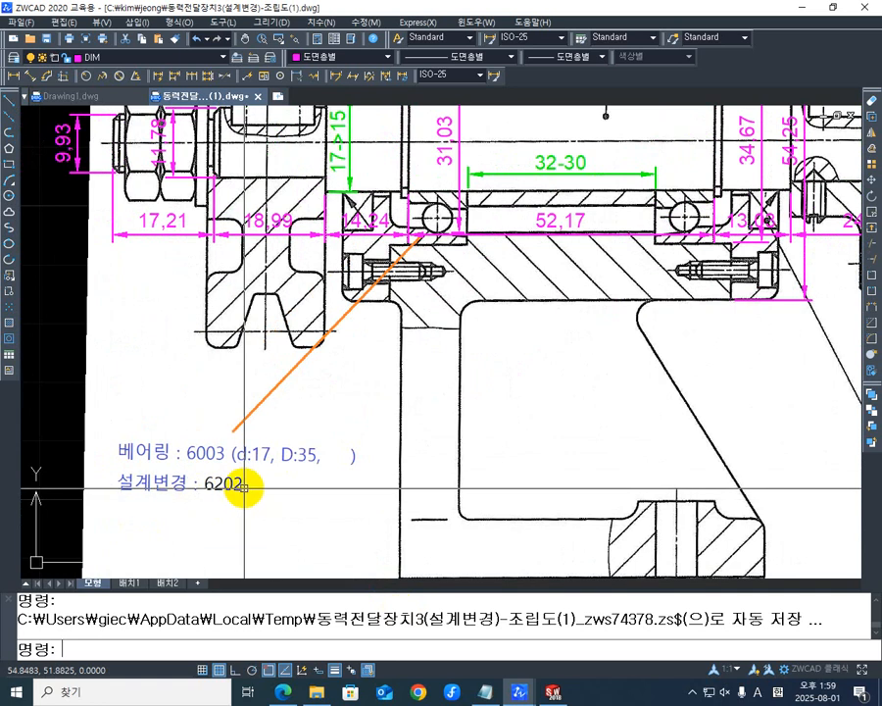
click(800, 7)
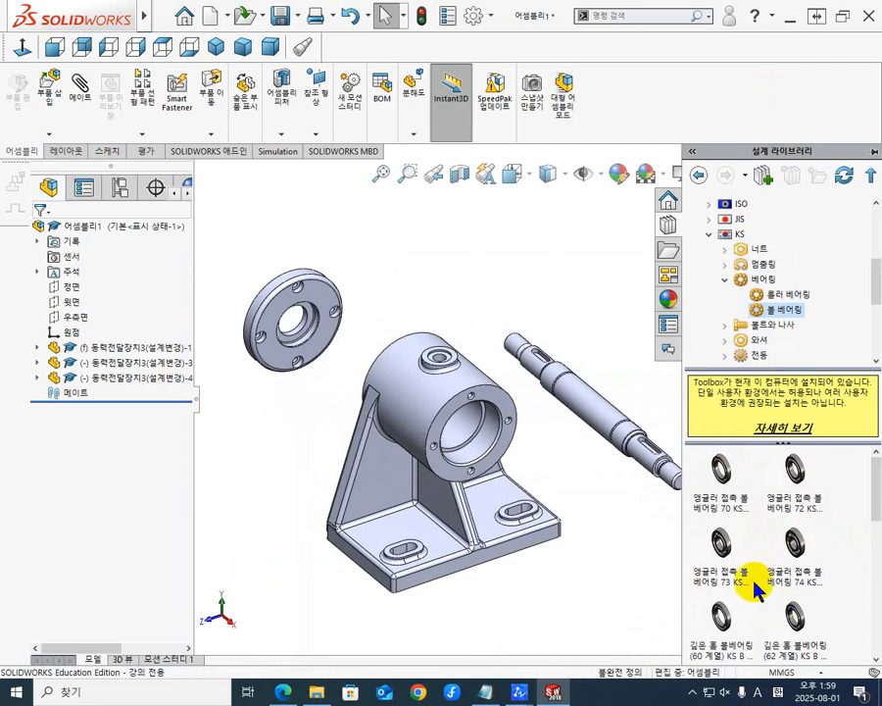
- Insert two KS deep groove ball bearings of the 62 series, size 6202, side by side above the shaft
scroll(804, 580, down, 2)
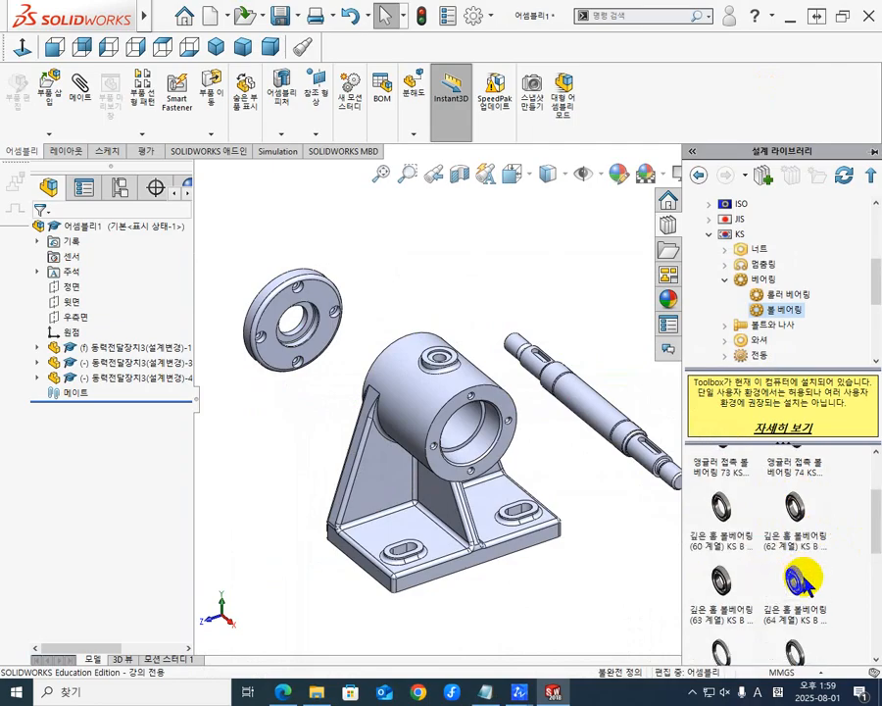
click(798, 511)
drag(798, 511, 600, 295)
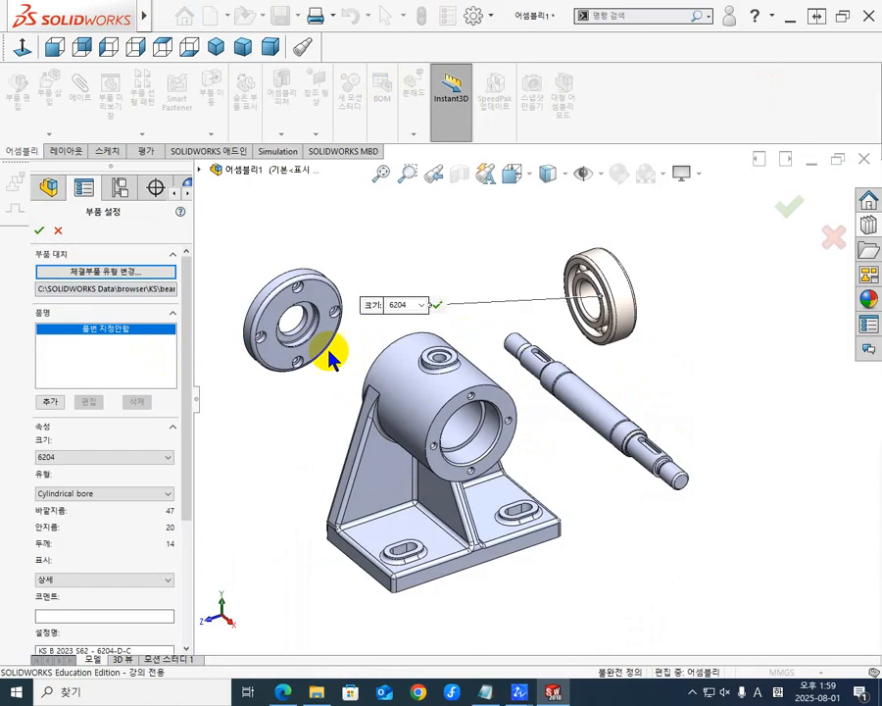
click(420, 305)
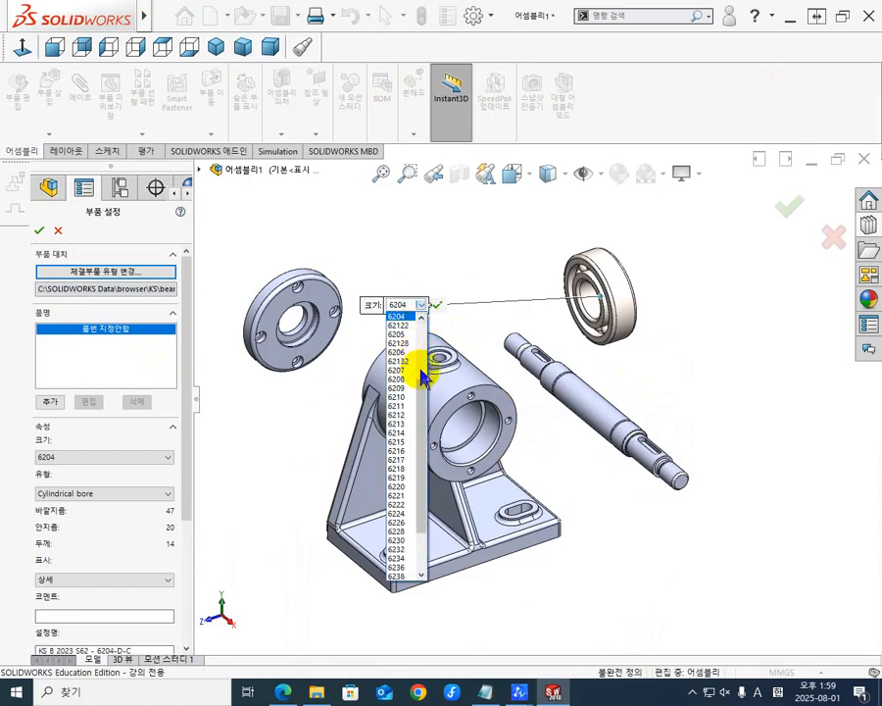
scroll(424, 378, up, 2)
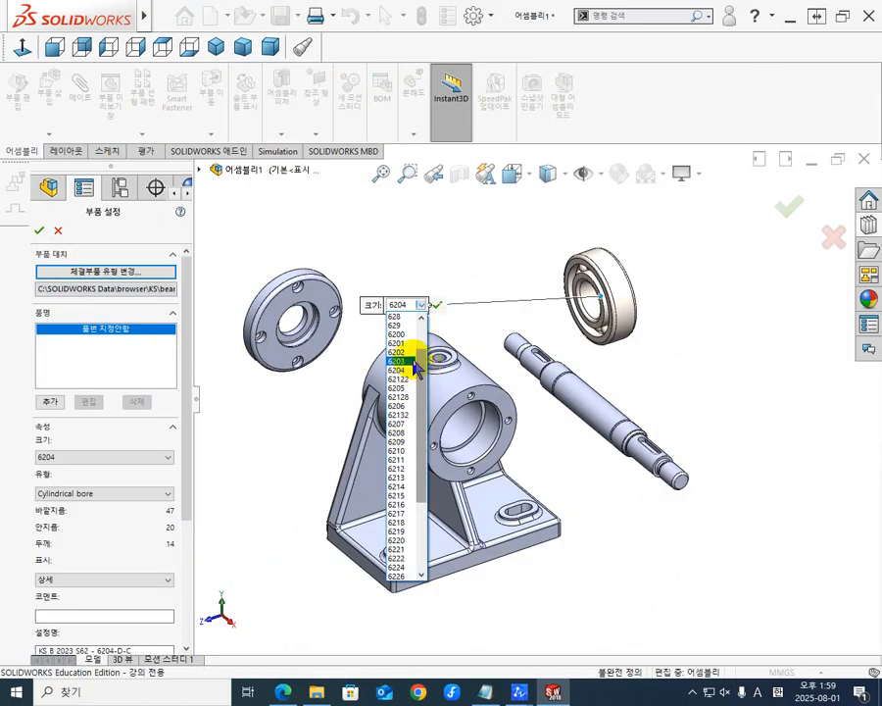
click(402, 351)
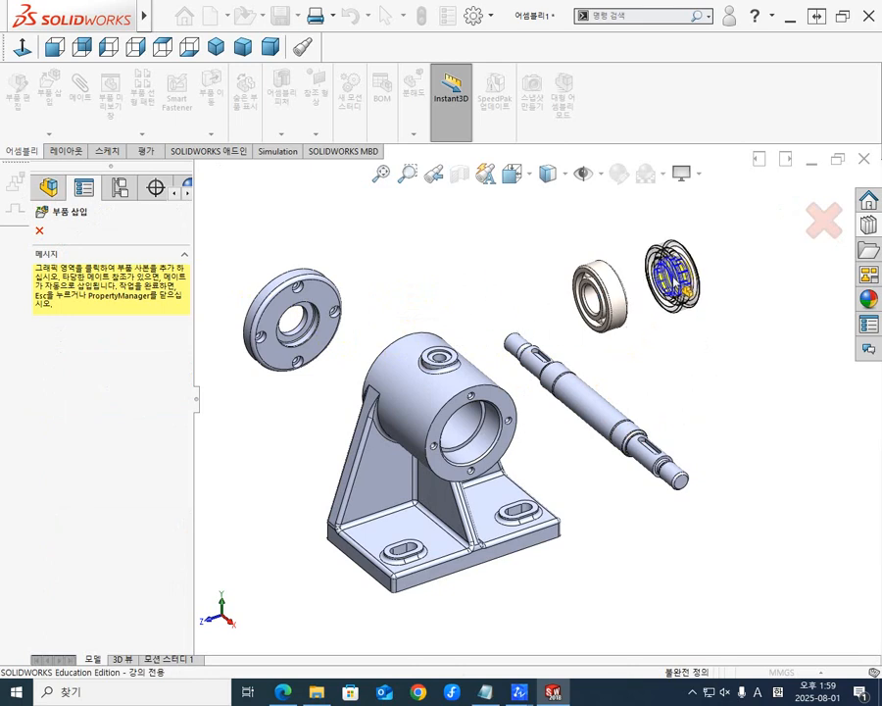
click(646, 303)
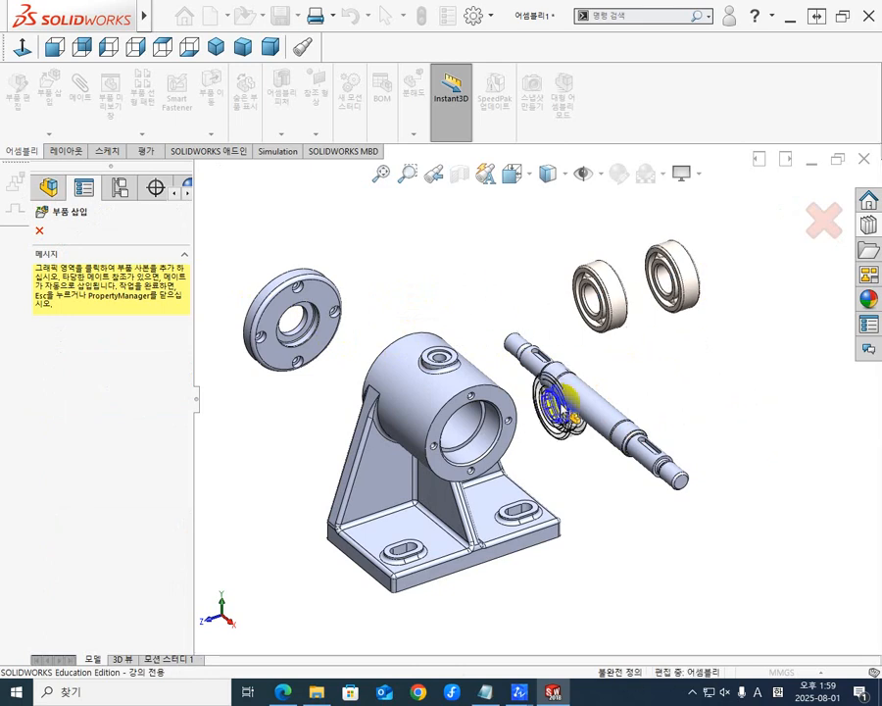
click(40, 233)
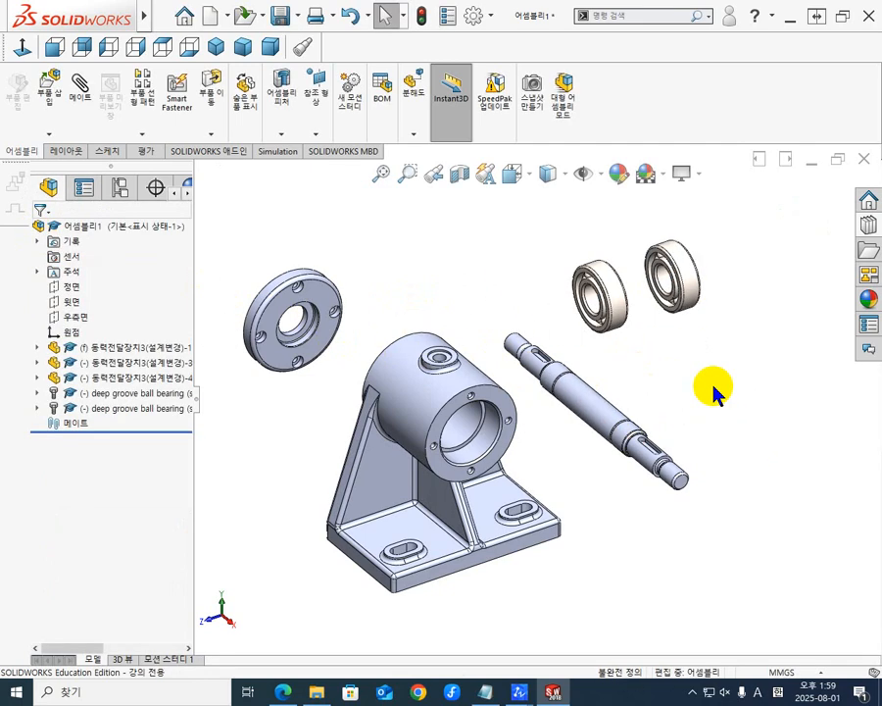
- Move the shaft farther from the housing and position one loose bearing near each of its ends
scroll(714, 304, down, 2)
scroll(716, 305, down, 3)
scroll(711, 319, up, 1)
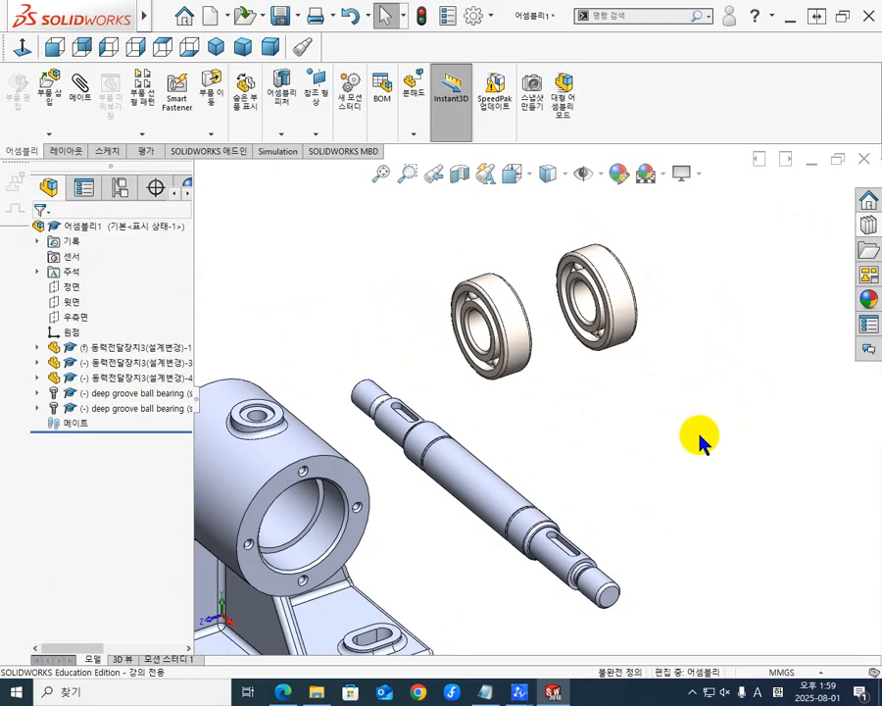
middle_drag(699, 441, 572, 373)
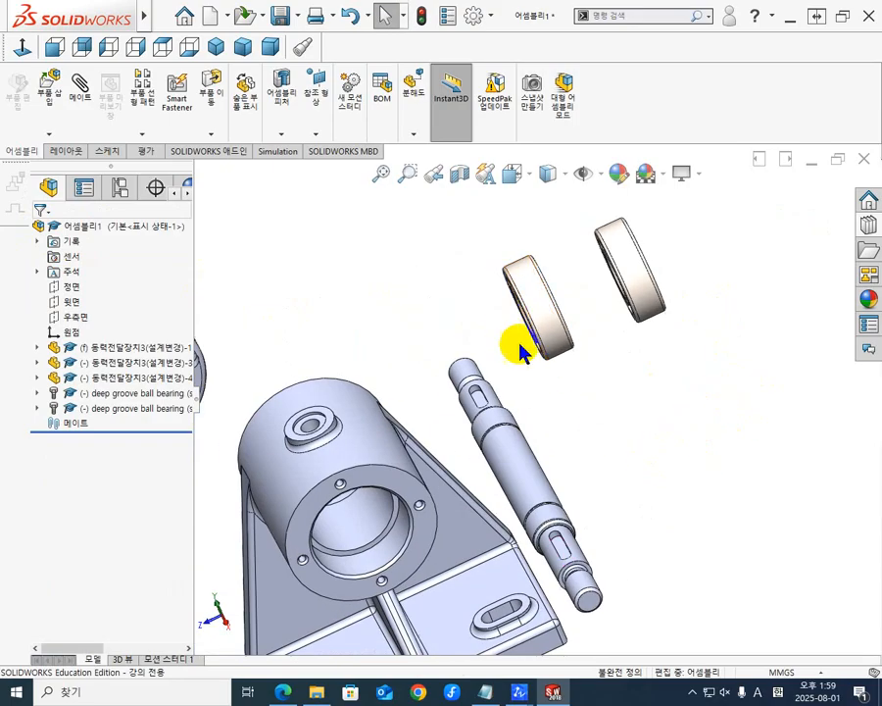
middle_drag(523, 348, 561, 324)
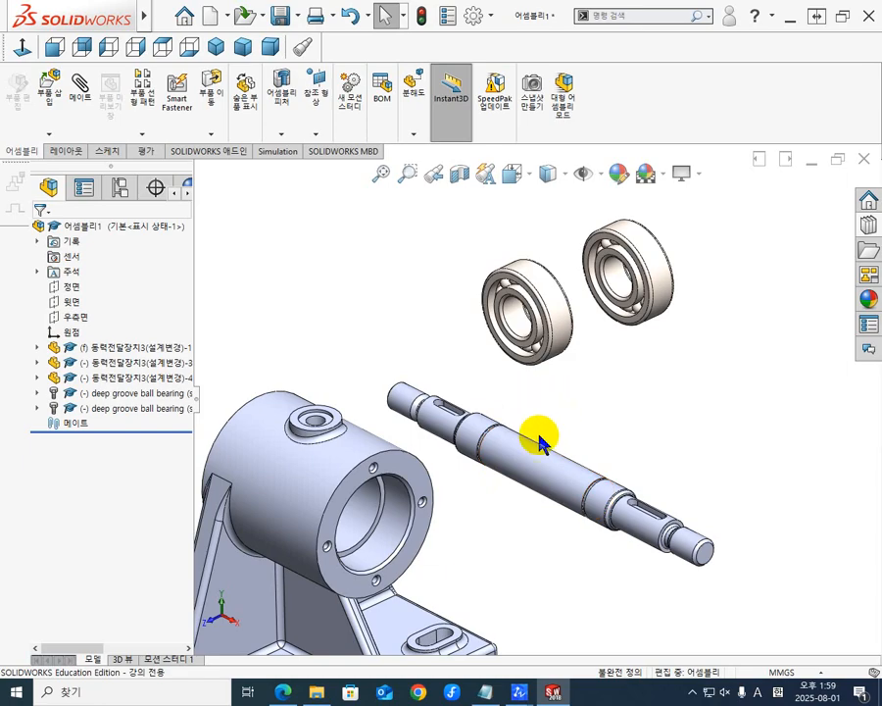
drag(540, 443, 581, 468)
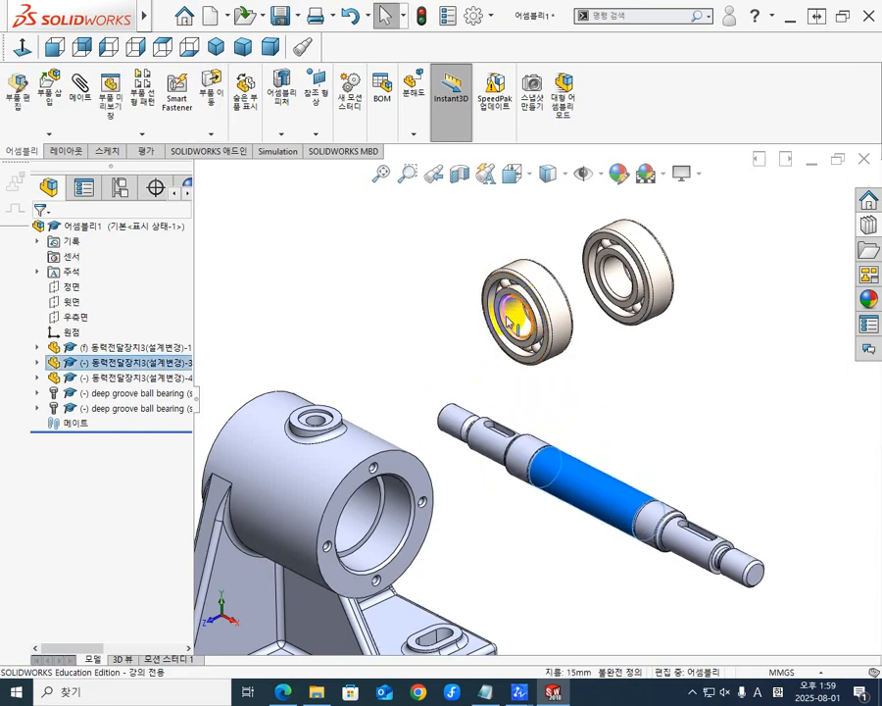
drag(508, 321, 416, 336)
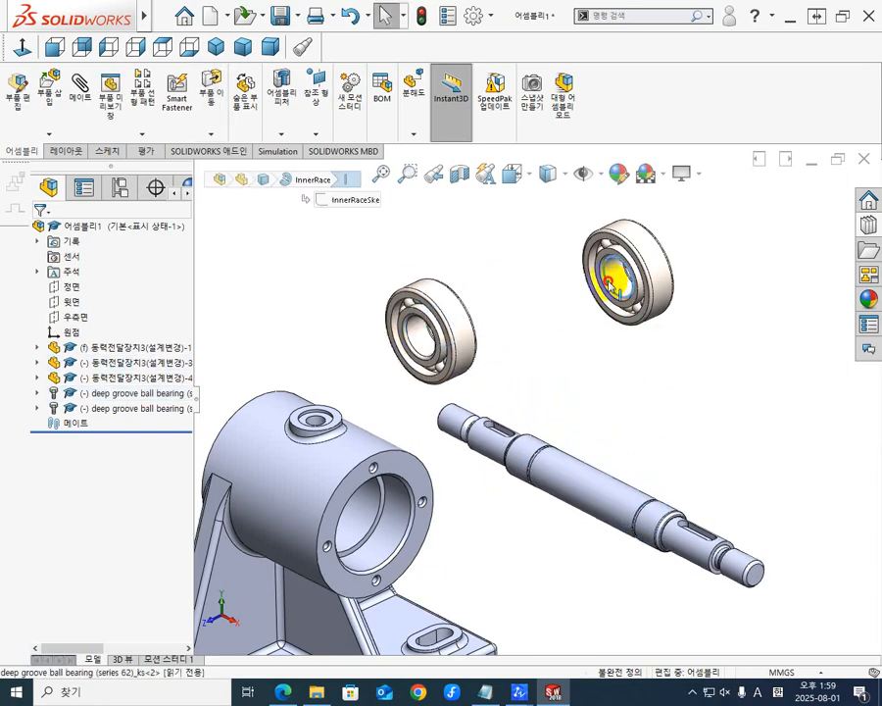
drag(607, 283, 782, 502)
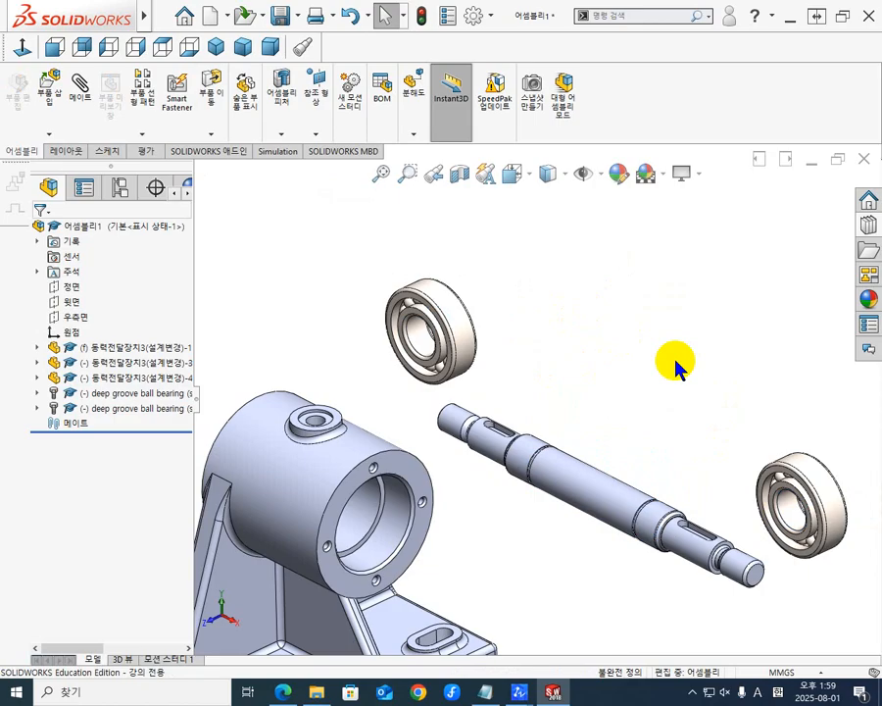
- Mate the bore of the bearing farther from the housing concentric with the shaft's middle cylinder, flip its alignment, and slide it along the shaft
click(83, 108)
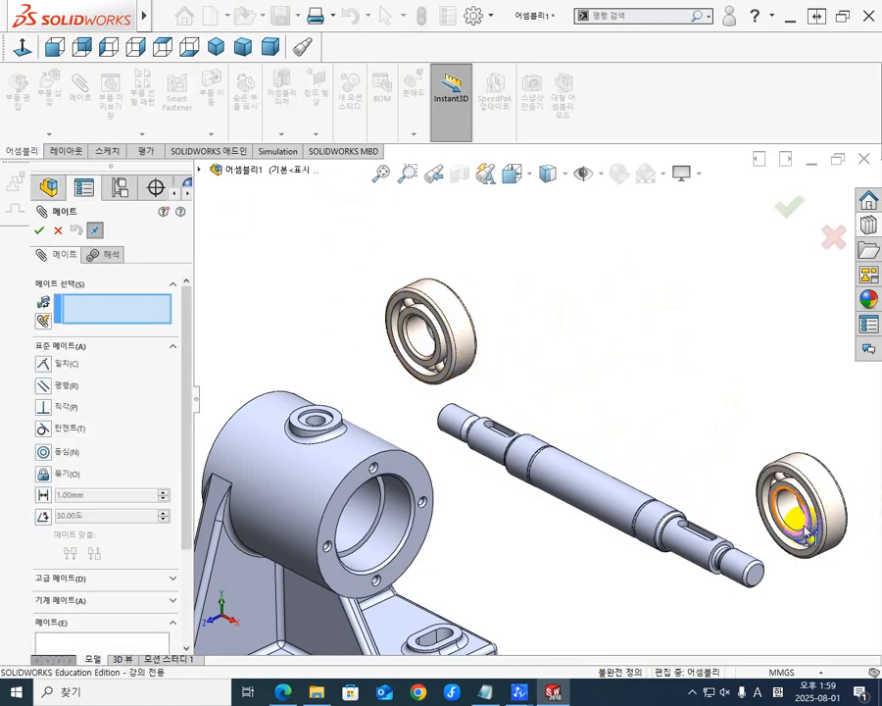
click(801, 529)
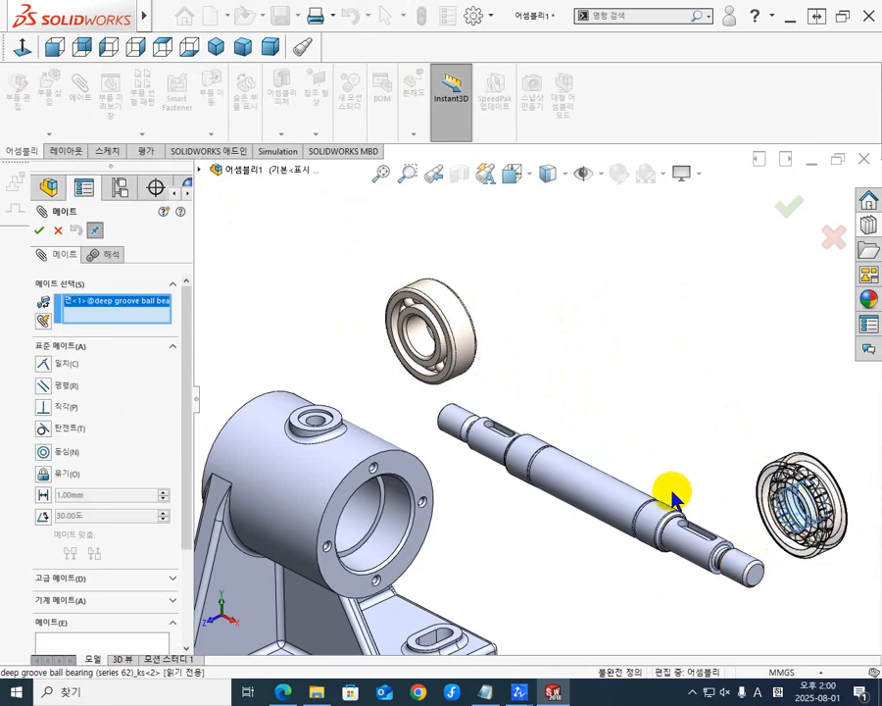
click(624, 507)
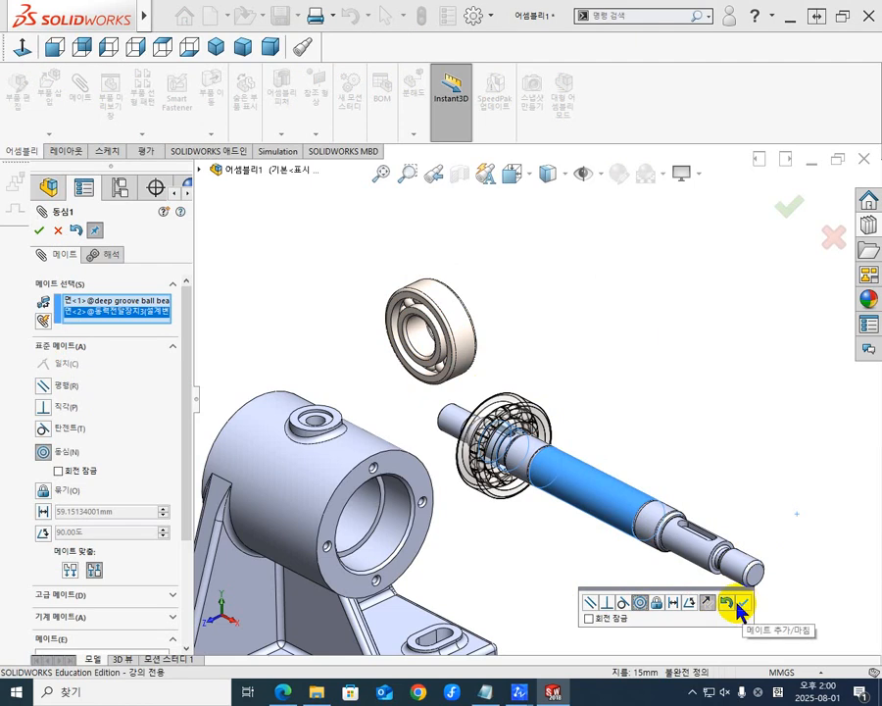
click(709, 605)
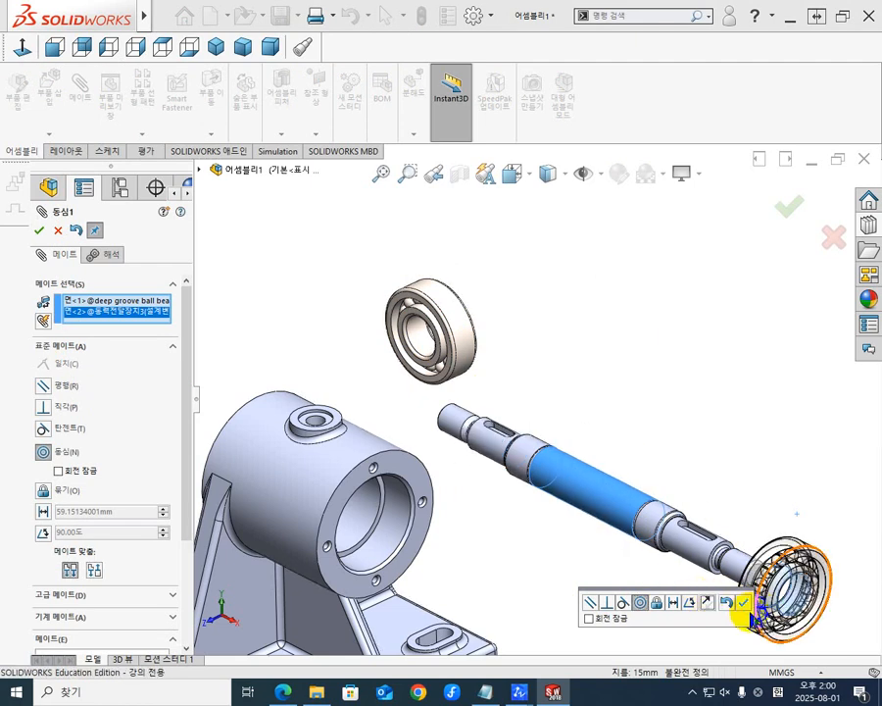
click(744, 604)
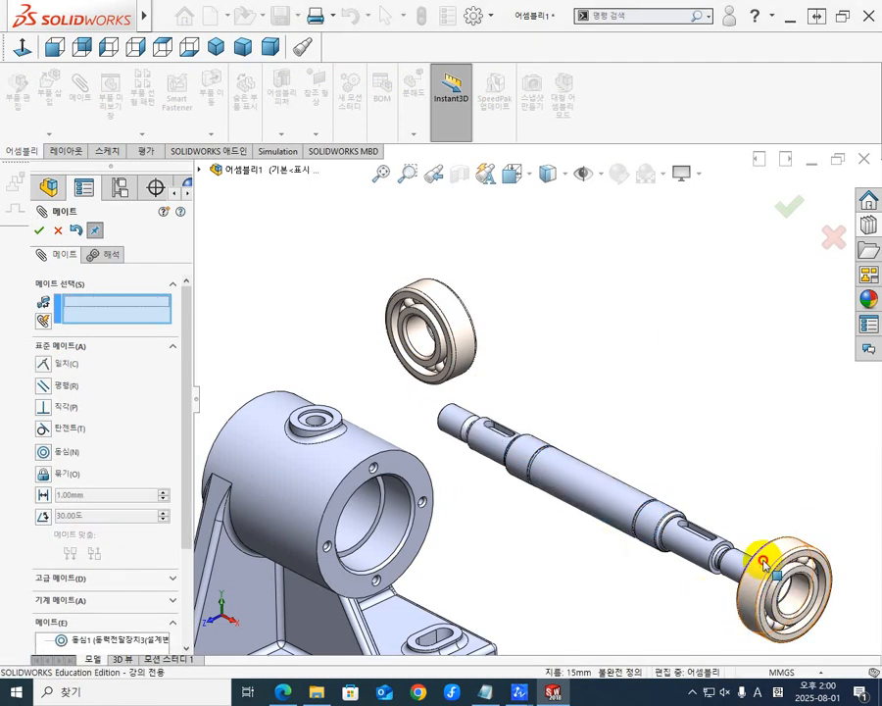
drag(763, 562, 519, 392)
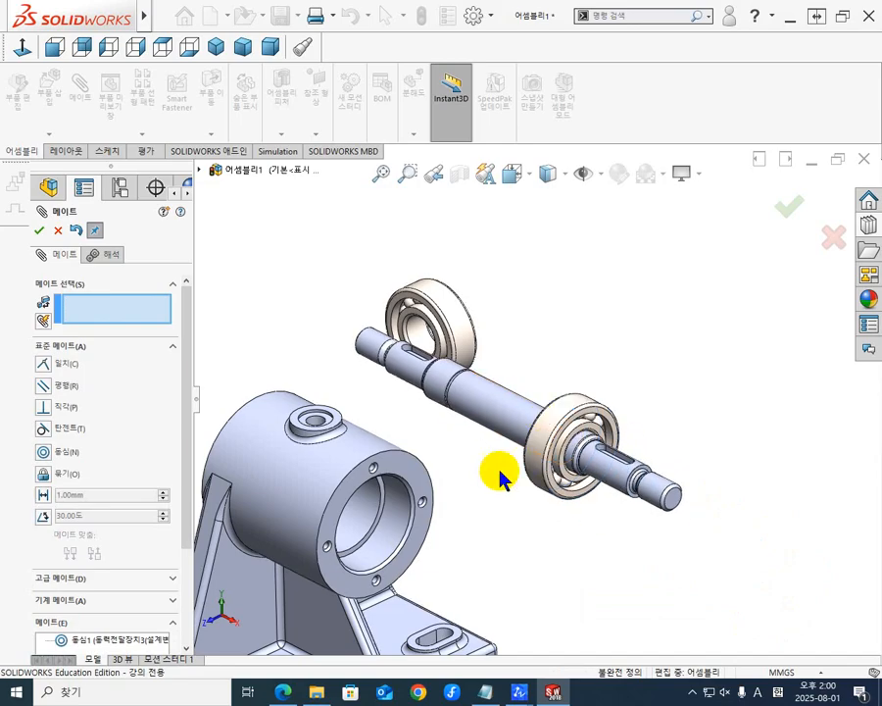
- Mate the outer cylindrical face of the bearing on the shaft concentric with the housing's bore
scroll(566, 437, down, 5)
scroll(498, 454, up, 6)
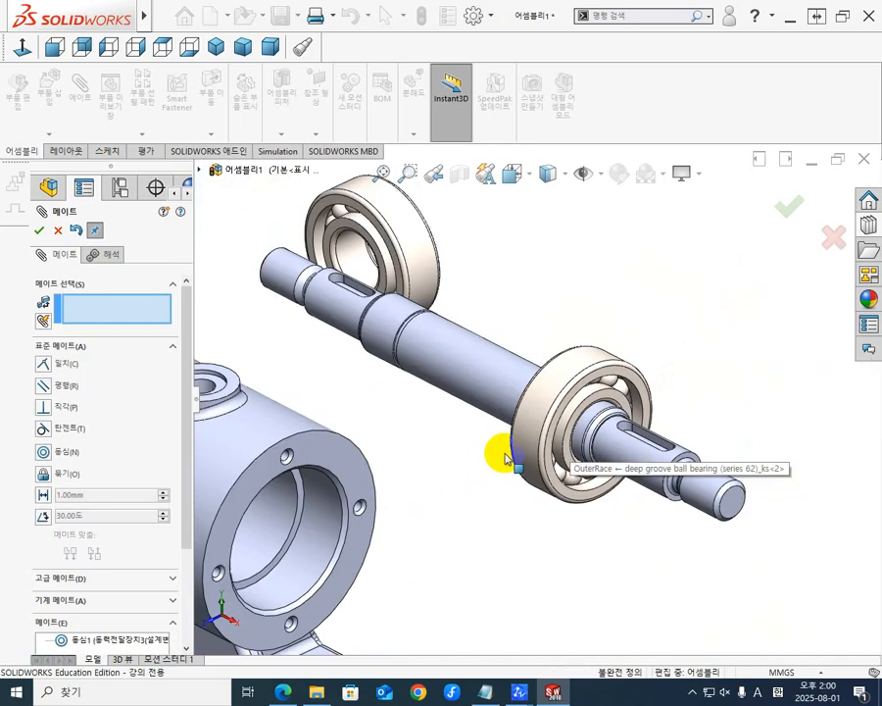
middle_drag(515, 420, 576, 410)
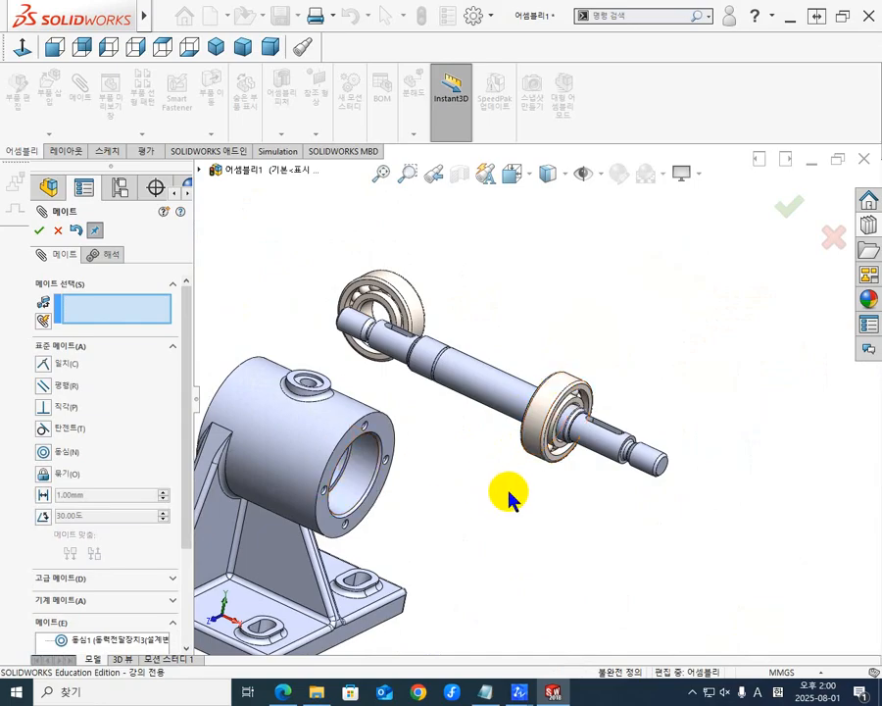
click(555, 389)
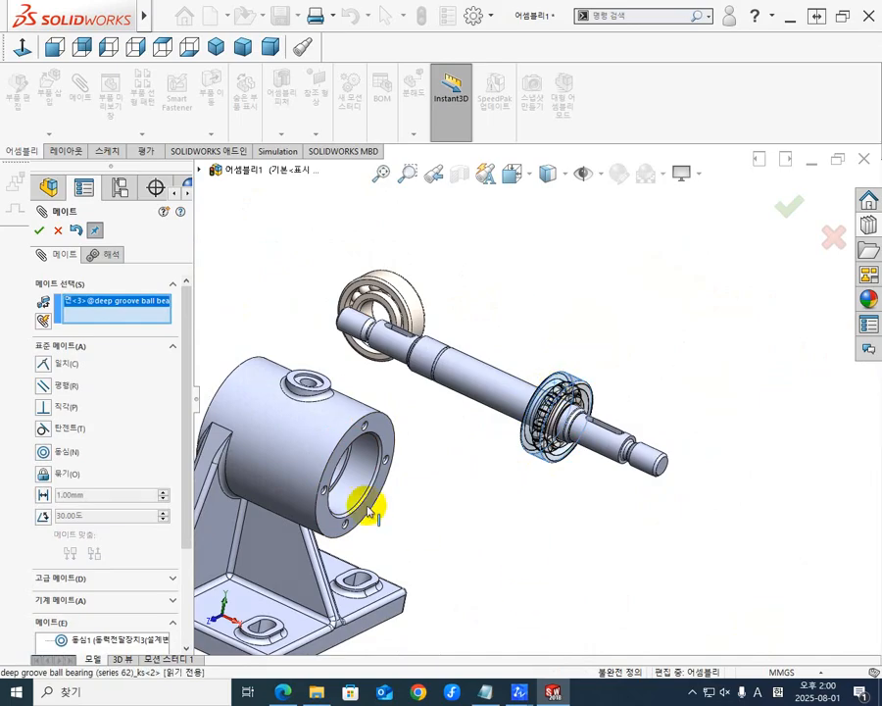
click(368, 473)
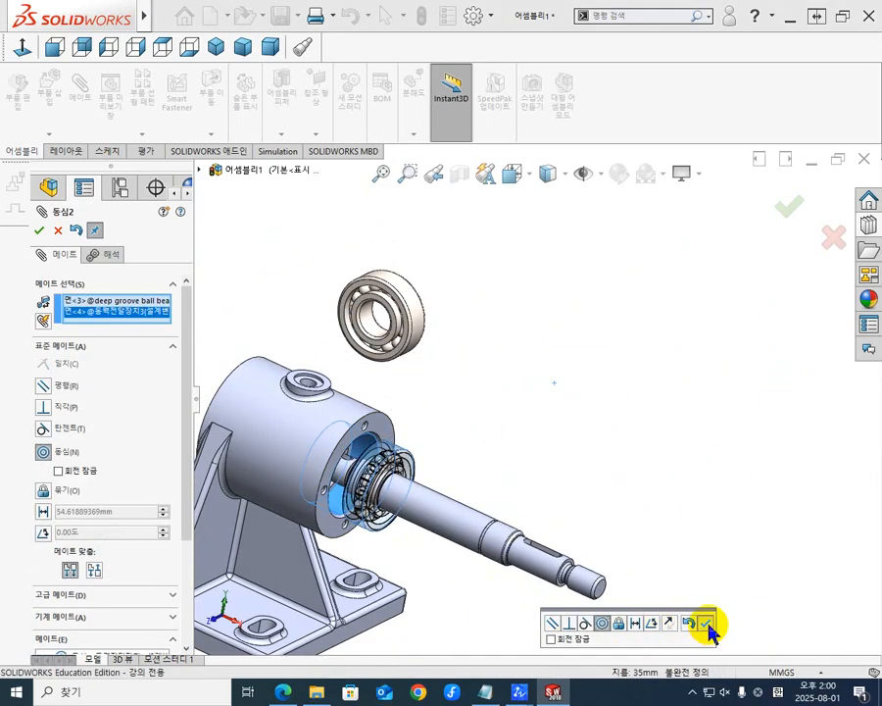
click(706, 625)
- Examine how the bearing and shaft sit at the housing's bore opening, and finish the mating command
scroll(464, 552, up, 4)
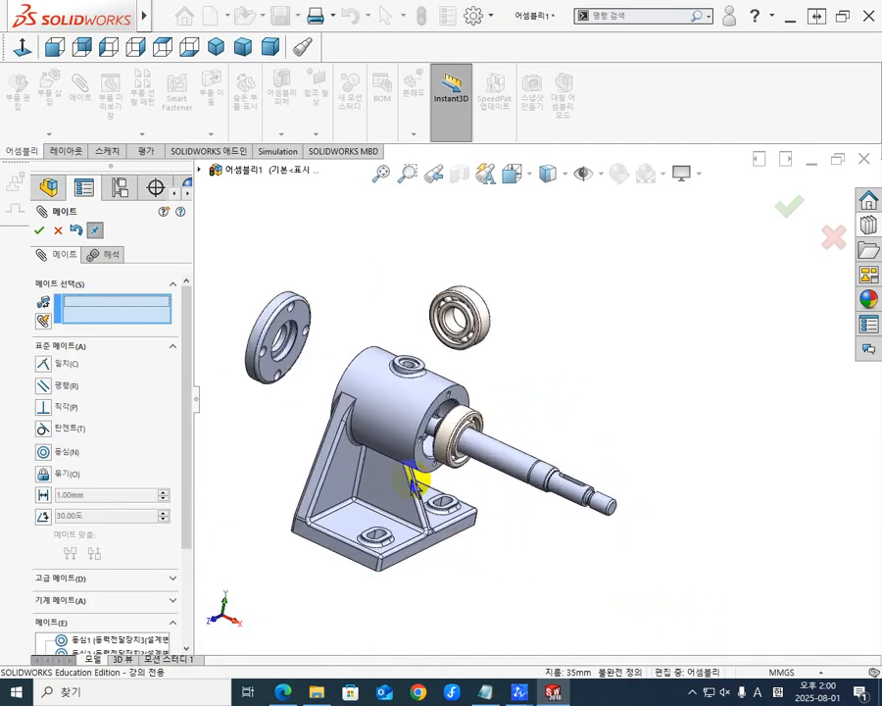
scroll(476, 445, down, 7)
middle_drag(500, 376, 503, 388)
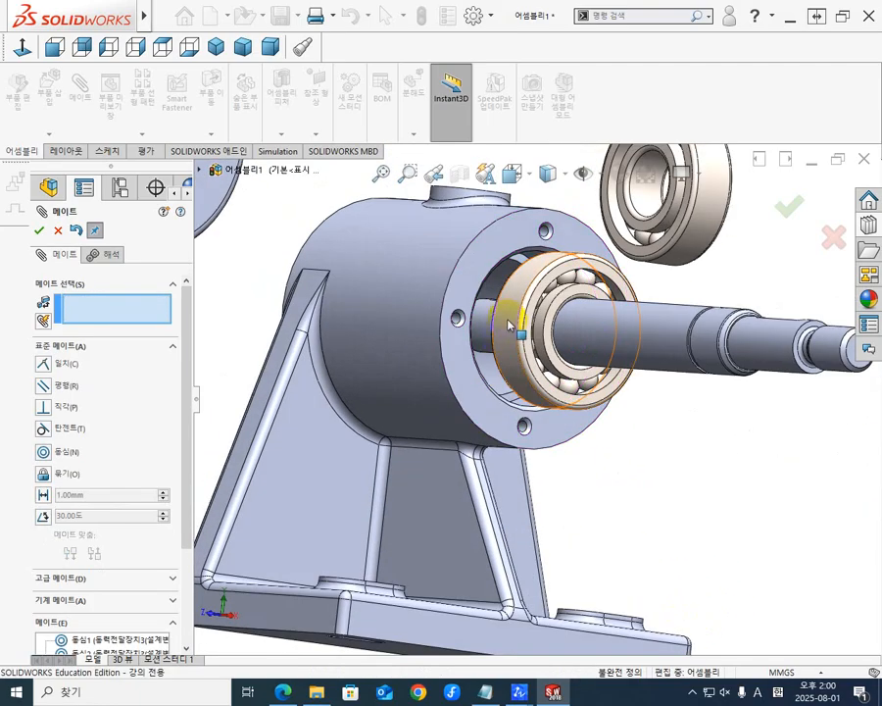
drag(508, 320, 512, 359)
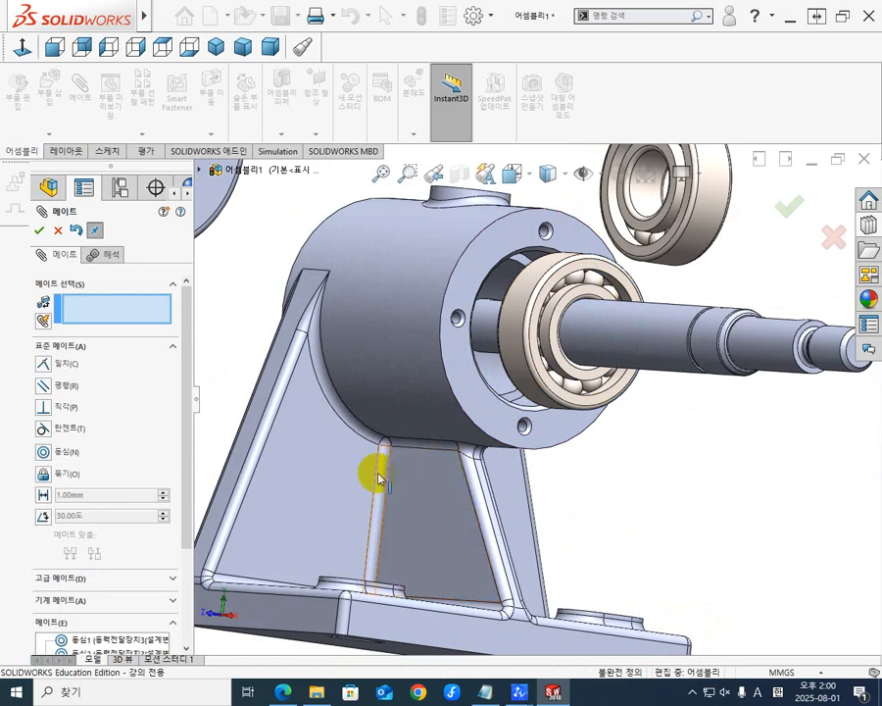
scroll(418, 515, down, 5)
scroll(425, 514, up, 5)
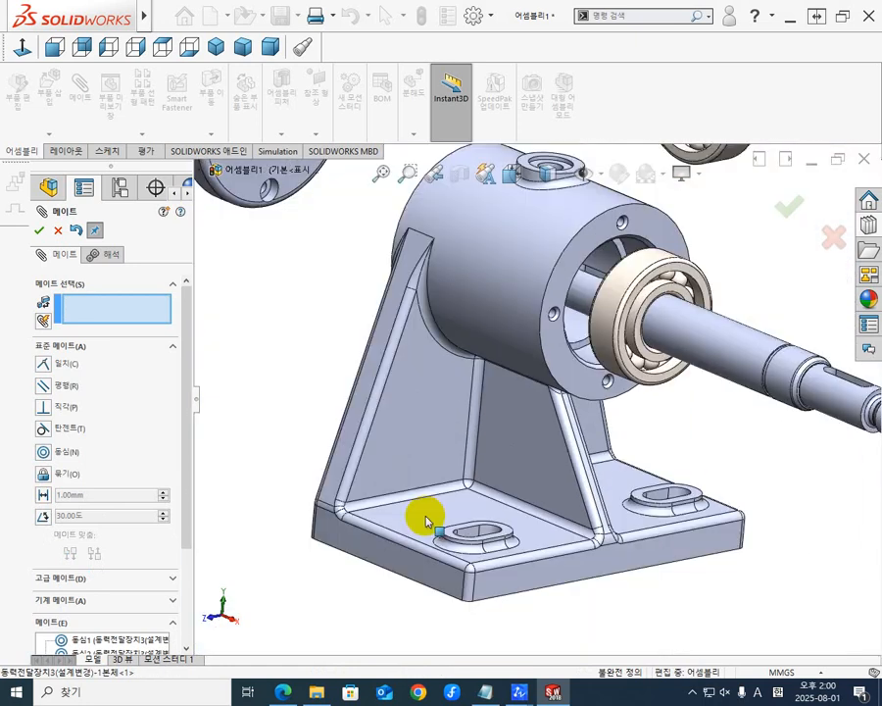
click(39, 230)
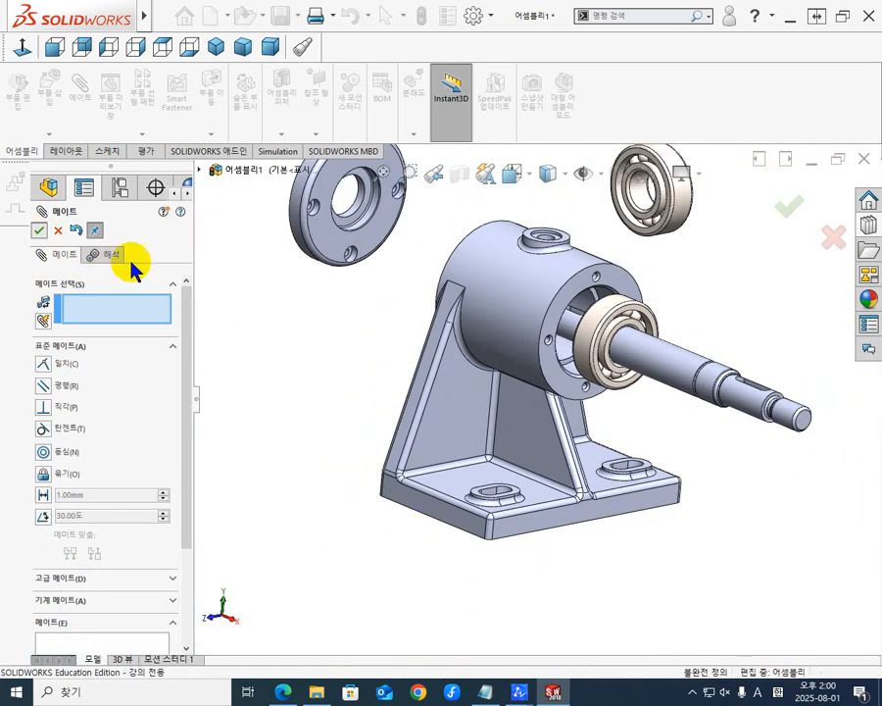
scroll(706, 269, down, 3)
scroll(637, 303, up, 5)
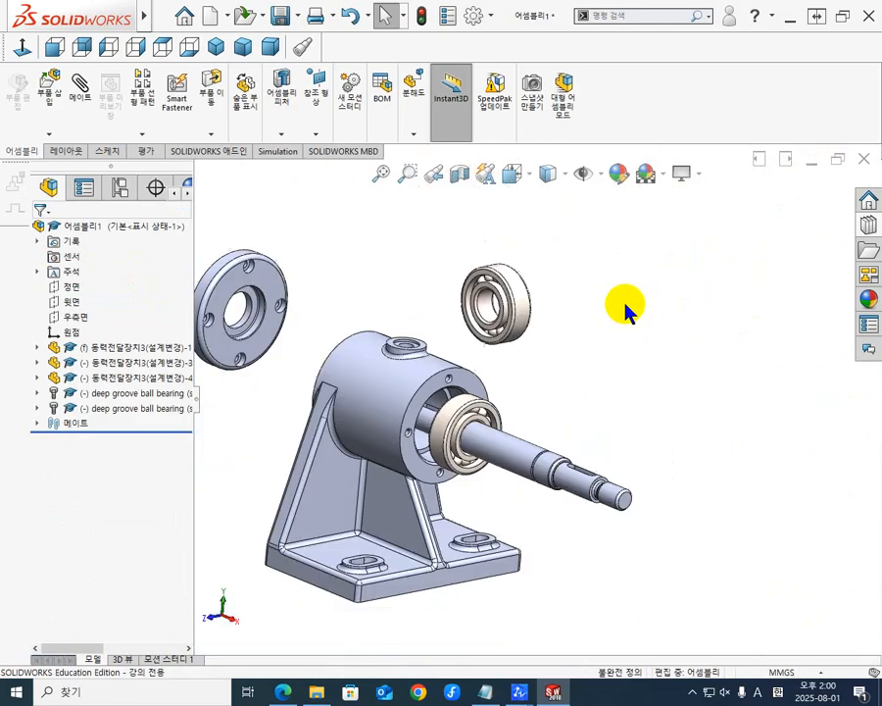
- Show the assembly in a section view cut along the front plane with a 0.00 mm offset
click(457, 184)
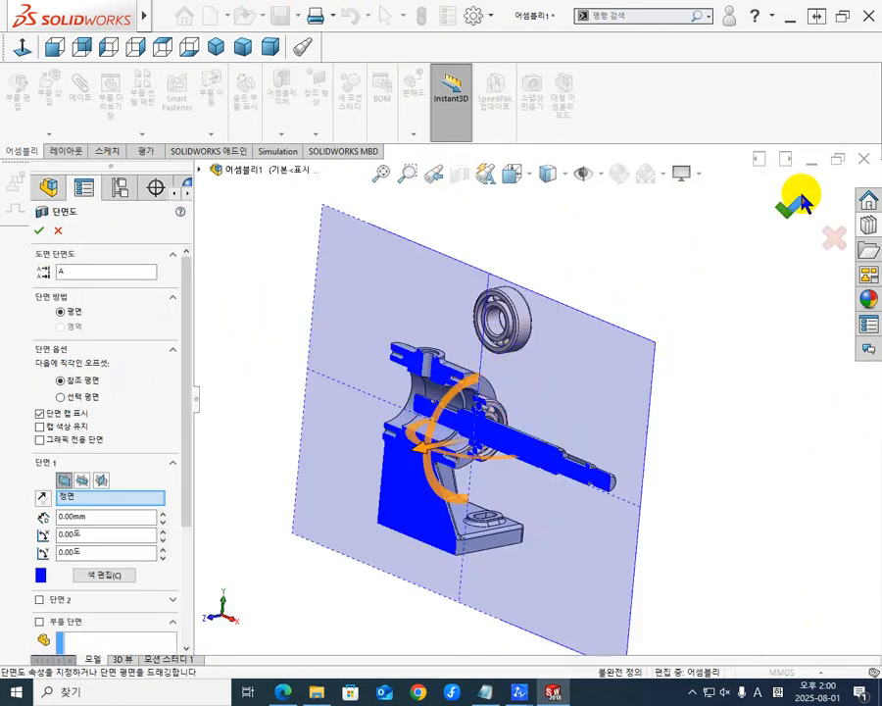
click(791, 204)
scroll(396, 416, down, 3)
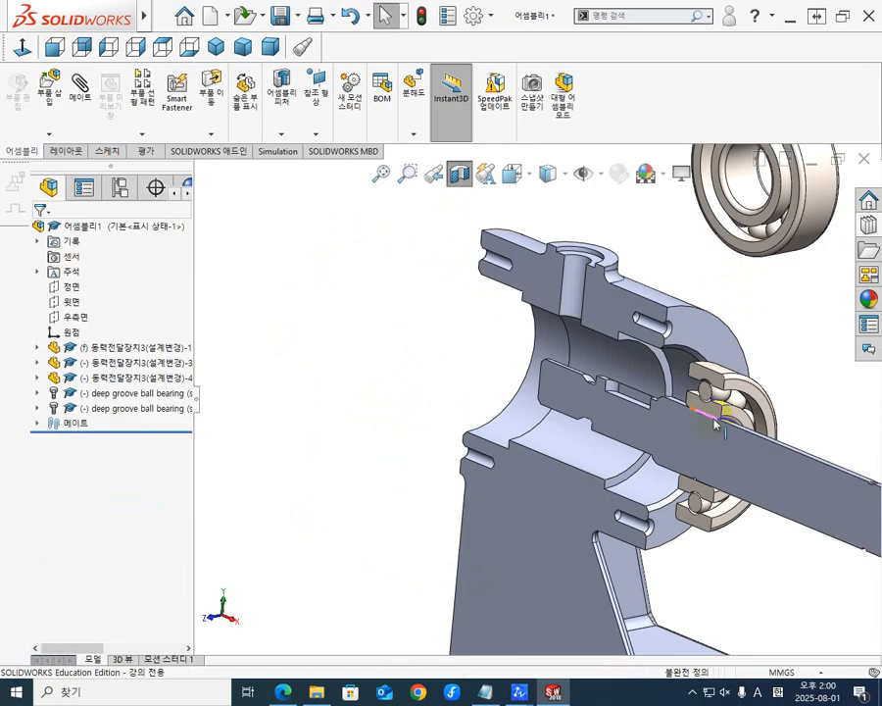
middle_drag(716, 424, 794, 410)
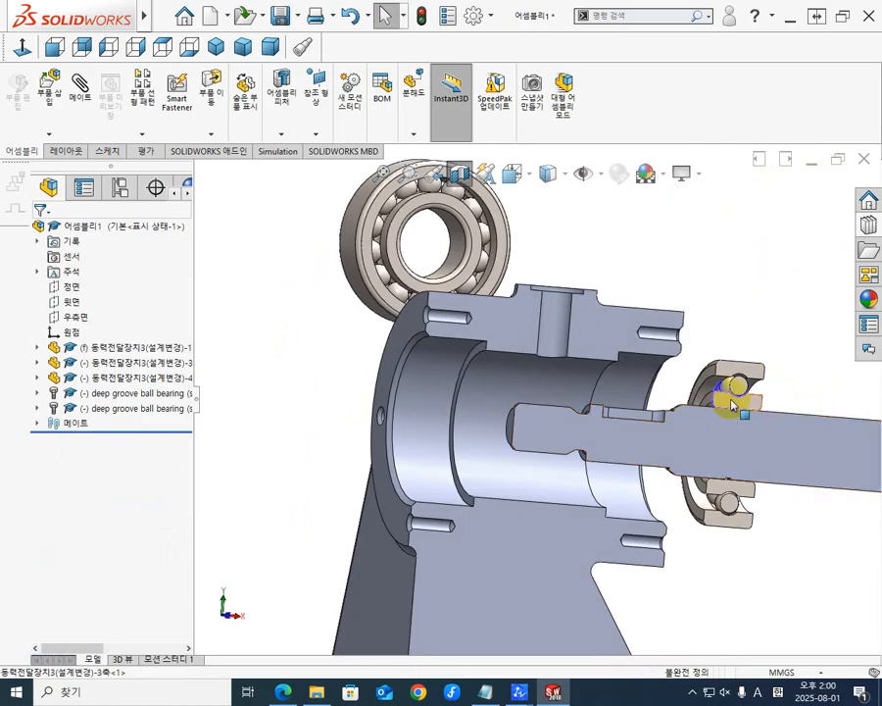
- Slide the shaft through the sectioned housing and move its bearing into the mouth of the housing's bore
drag(732, 403, 528, 453)
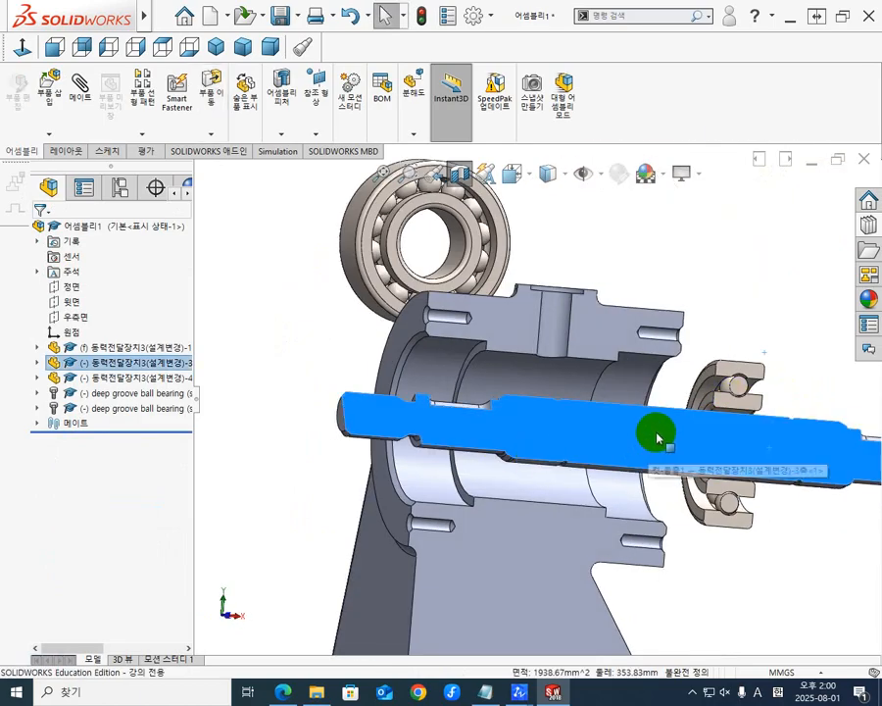
scroll(656, 438, down, 5)
click(585, 375)
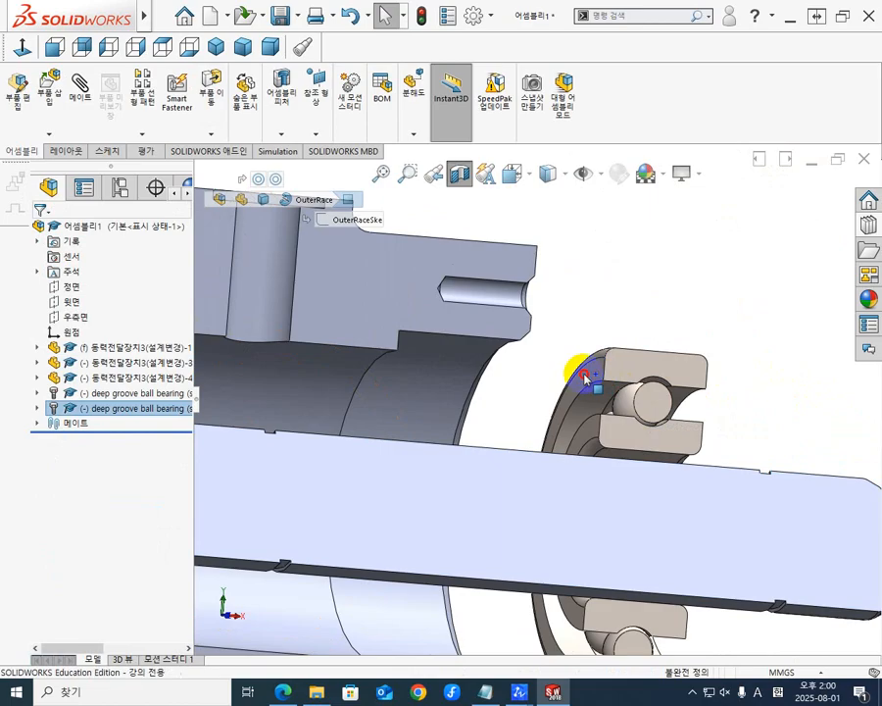
drag(585, 376, 456, 370)
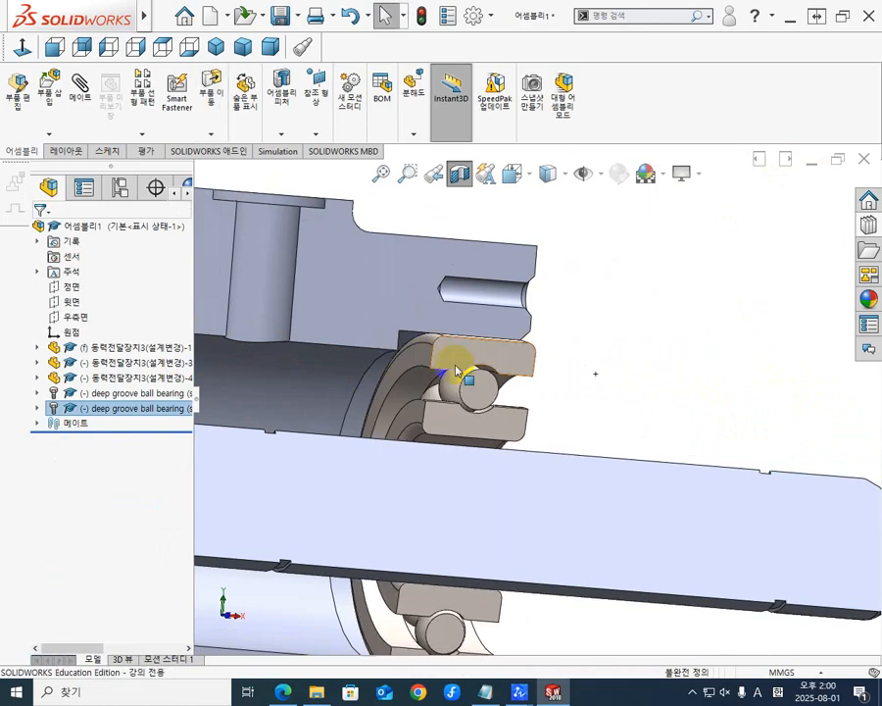
- Inspect the bore's shoulder and the bearing's facing side, and slide the bearing partly back out of the bore
middle_drag(455, 371, 407, 335)
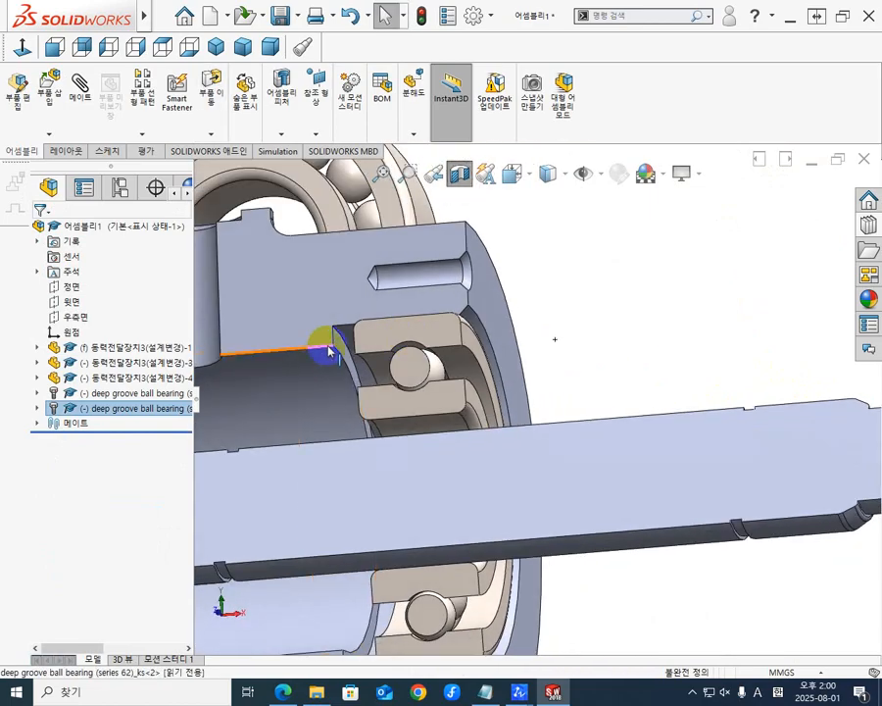
scroll(330, 353, down, 3)
click(392, 373)
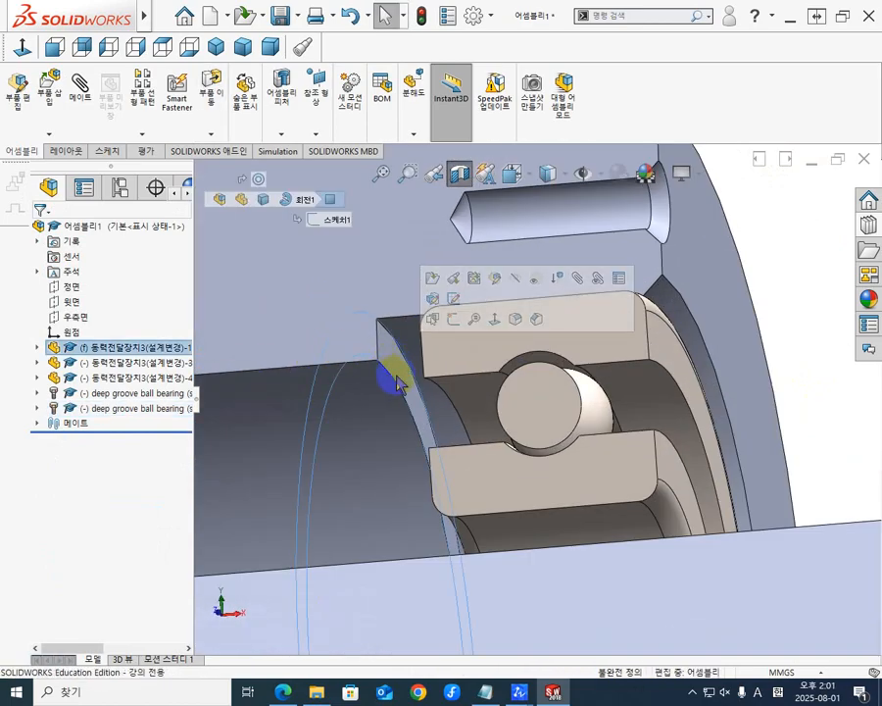
middle_drag(397, 383, 464, 375)
click(502, 363)
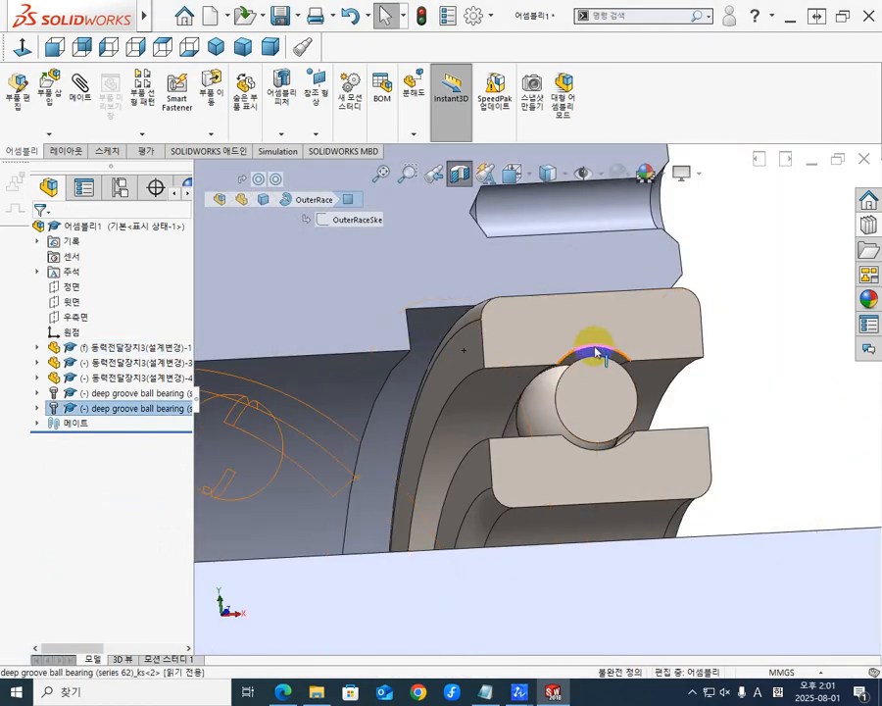
drag(583, 324, 497, 332)
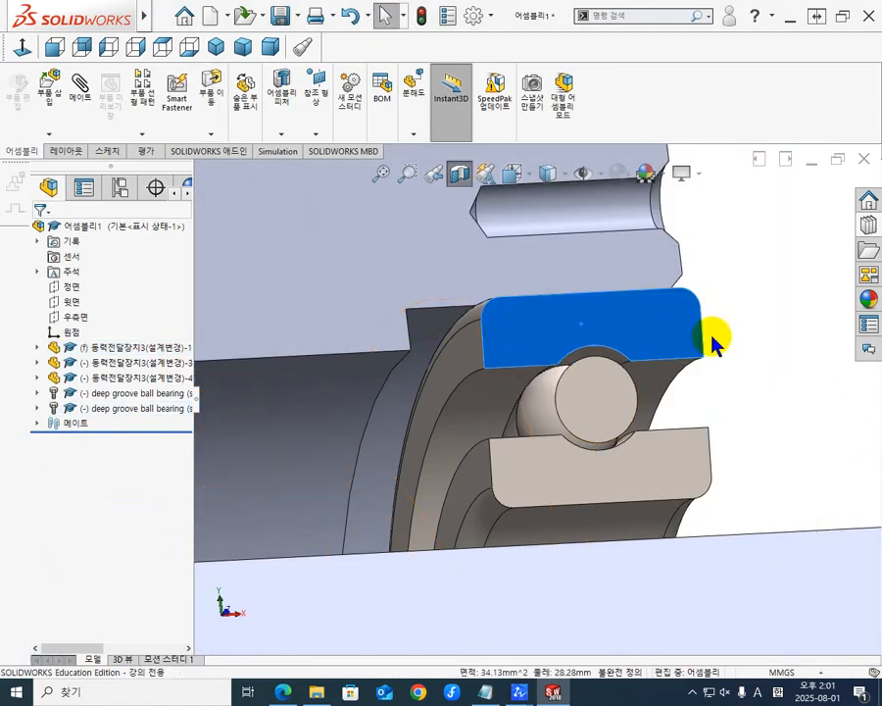
drag(712, 341, 617, 334)
click(528, 340)
click(745, 362)
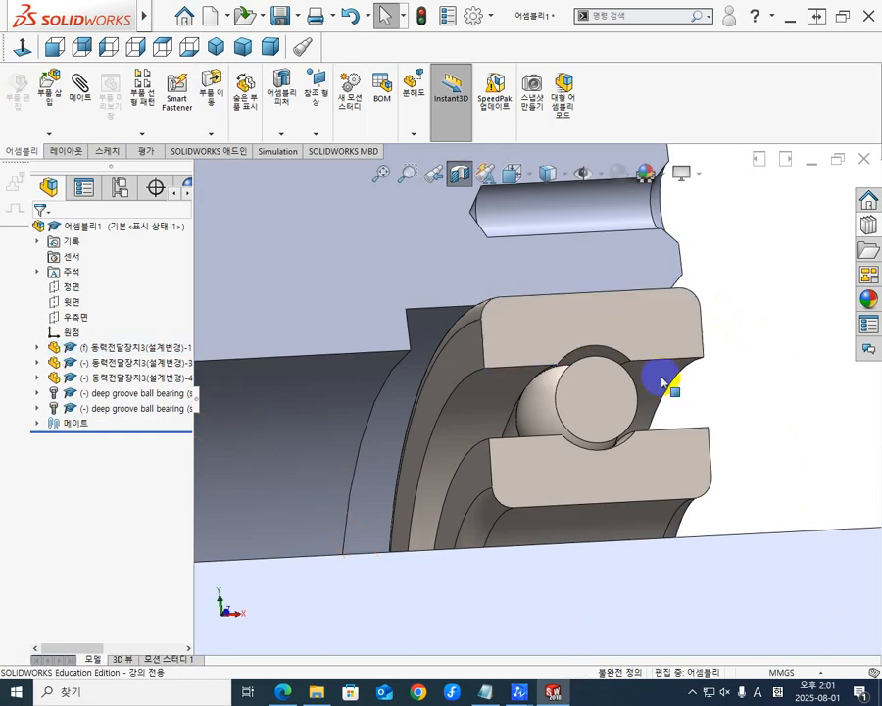
click(513, 334)
drag(456, 345, 568, 364)
scroll(536, 527, down, 3)
scroll(536, 526, up, 5)
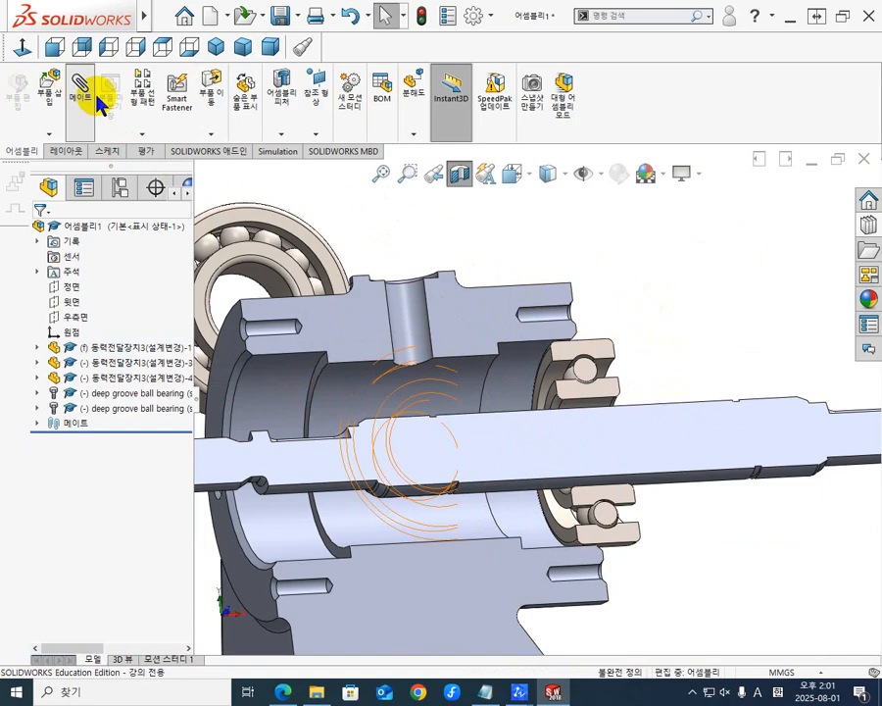
- Mate the housing bore's shoulder face coincident with the facing side of the outer ring of the bearing on the shaft
middle_drag(517, 388, 466, 363)
scroll(466, 363, down, 2)
scroll(467, 363, down, 2)
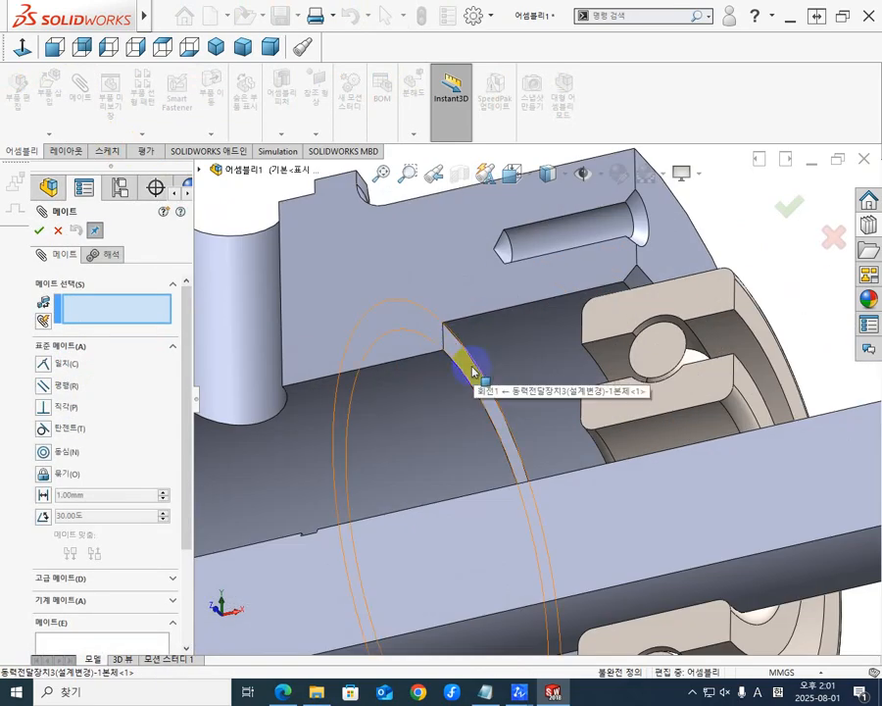
click(471, 370)
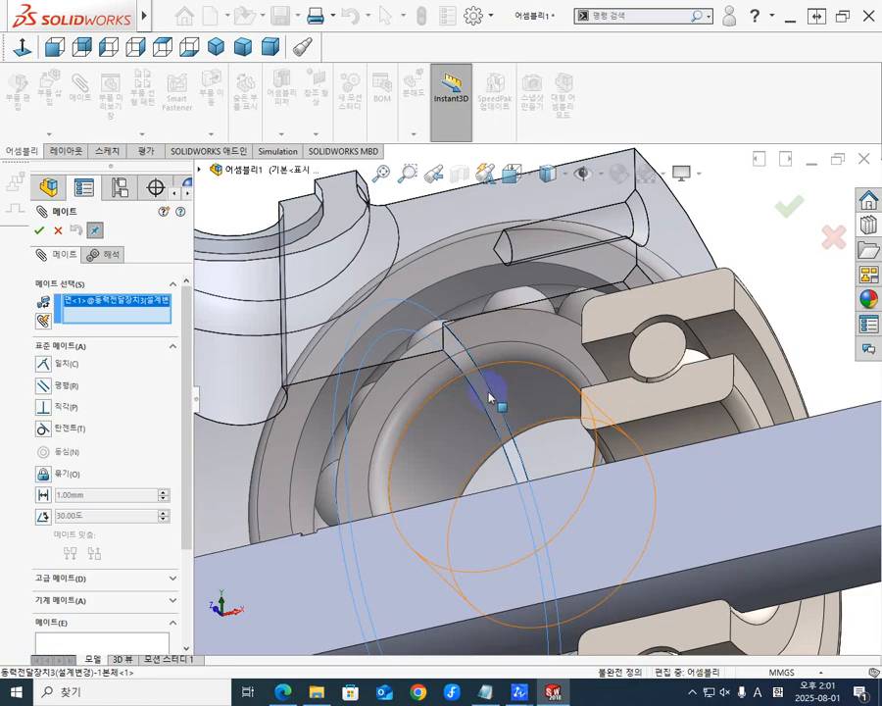
key(Tab)
scroll(588, 404, down, 3)
scroll(608, 412, up, 6)
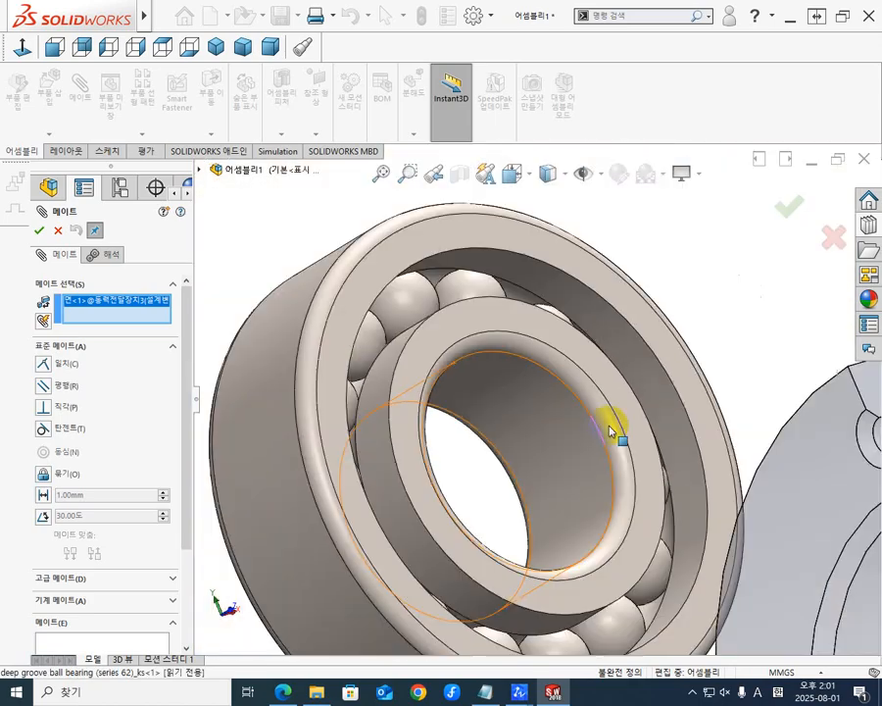
scroll(616, 436, up, 5)
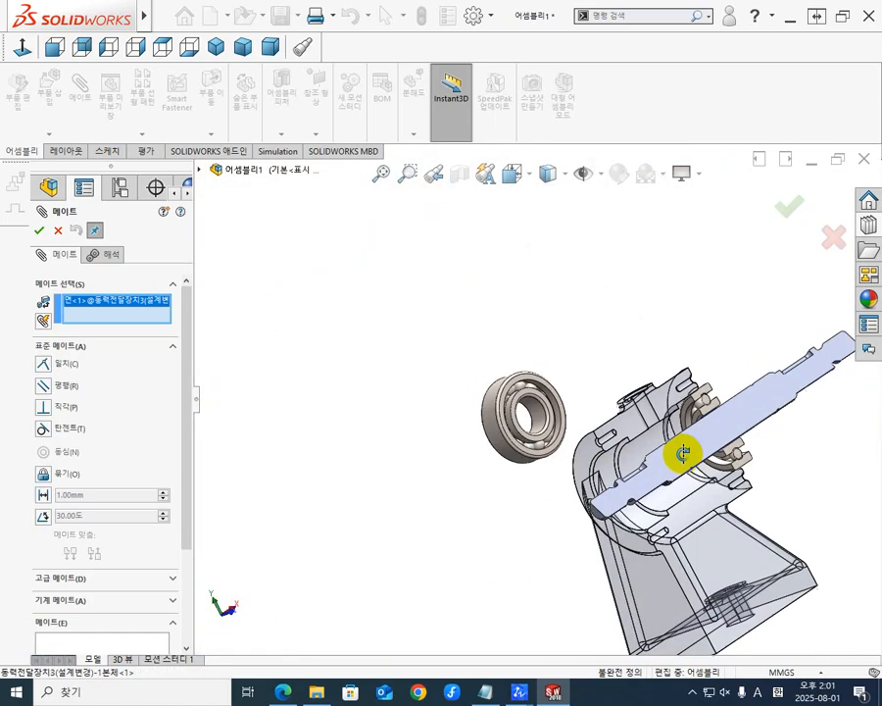
scroll(687, 394, down, 1)
scroll(687, 394, down, 5)
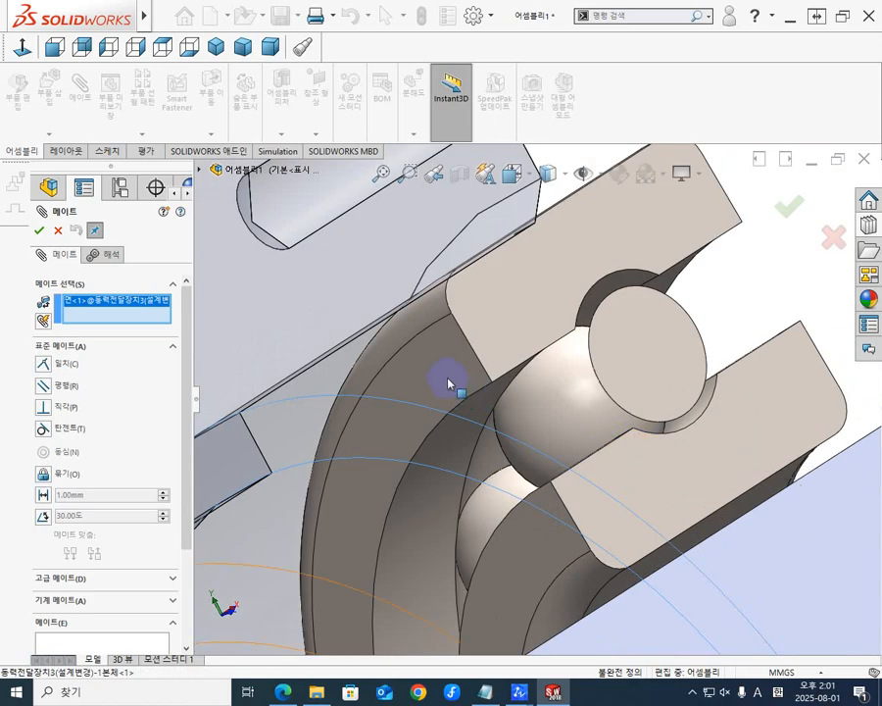
click(423, 364)
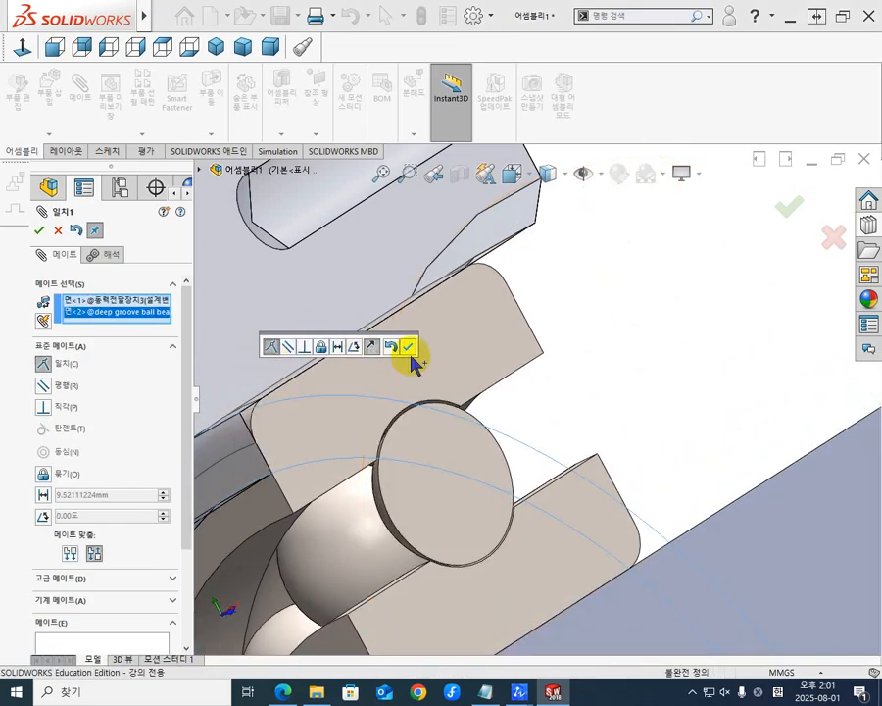
click(408, 347)
- Examine how the bearing sits against the bore's shoulder, and look over the empty bearing seat at the housing's other end
scroll(558, 437, down, 3)
scroll(549, 451, up, 8)
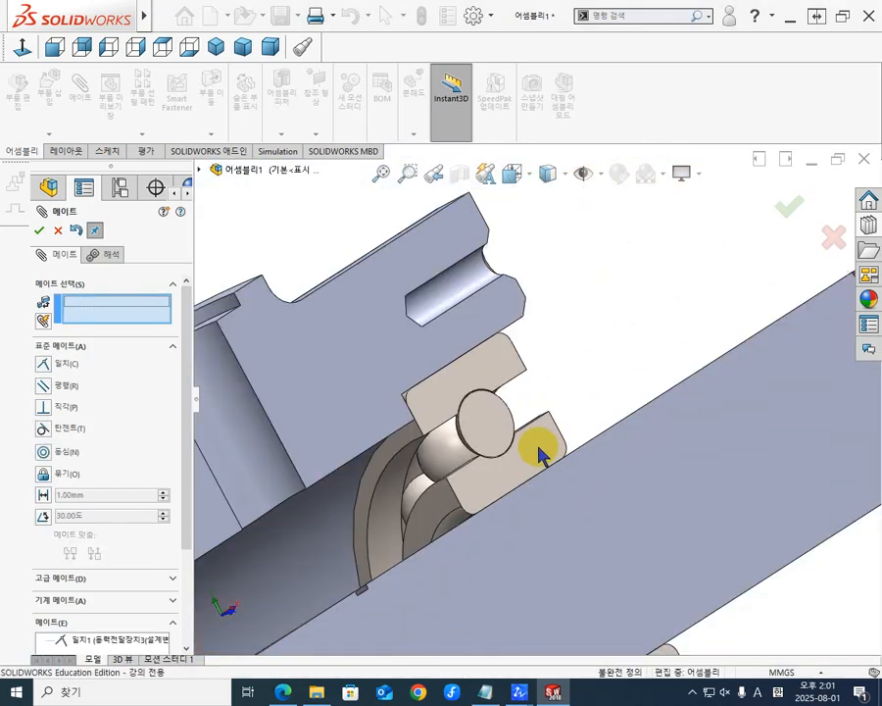
middle_drag(588, 458, 521, 513)
scroll(541, 437, up, 5)
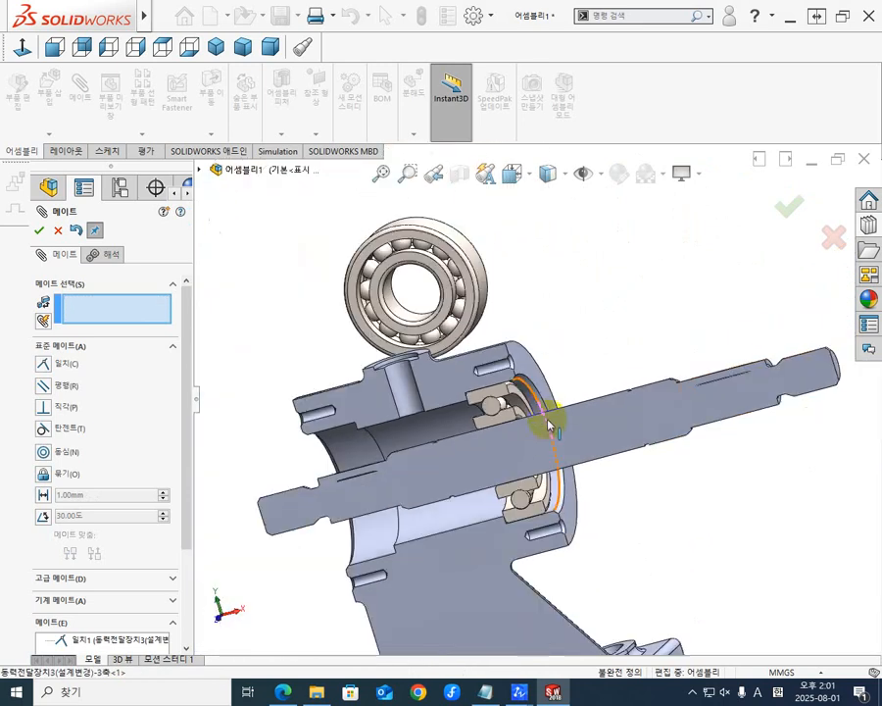
middle_drag(553, 409, 625, 408)
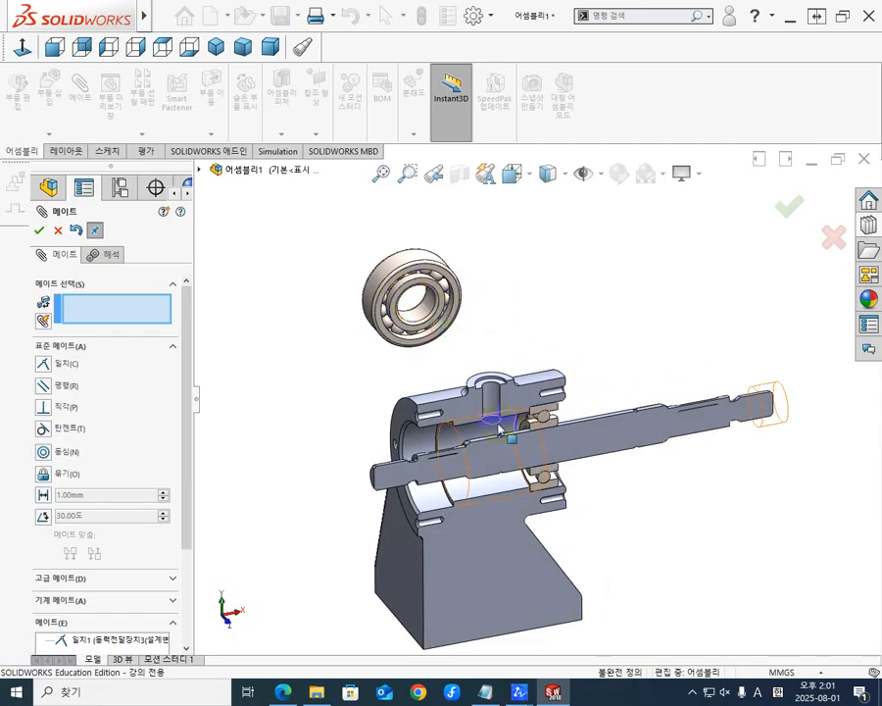
scroll(500, 429, down, 4)
scroll(449, 406, down, 3)
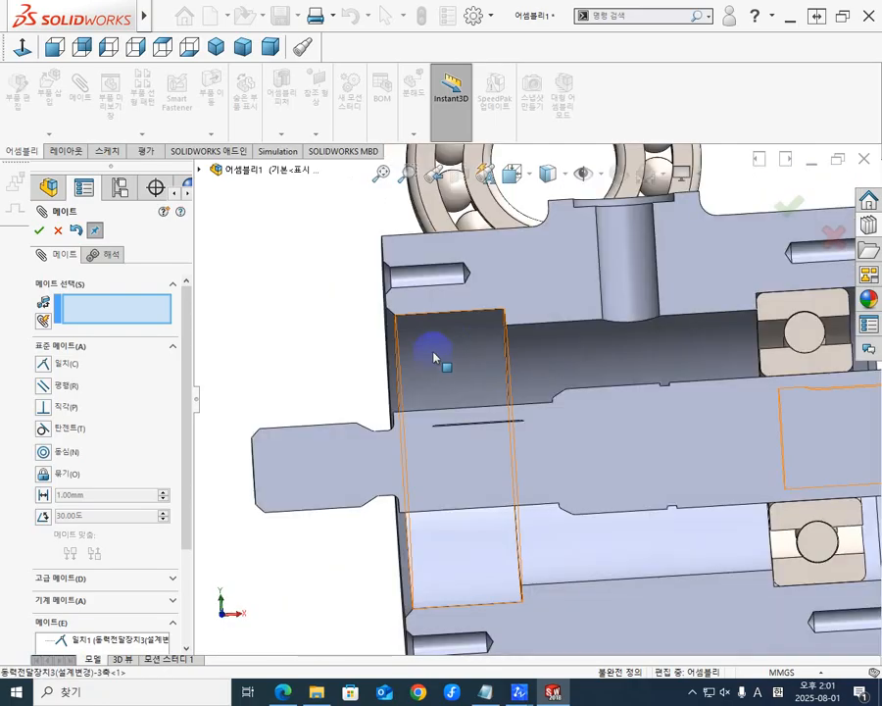
scroll(431, 382, up, 5)
middle_drag(427, 373, 516, 285)
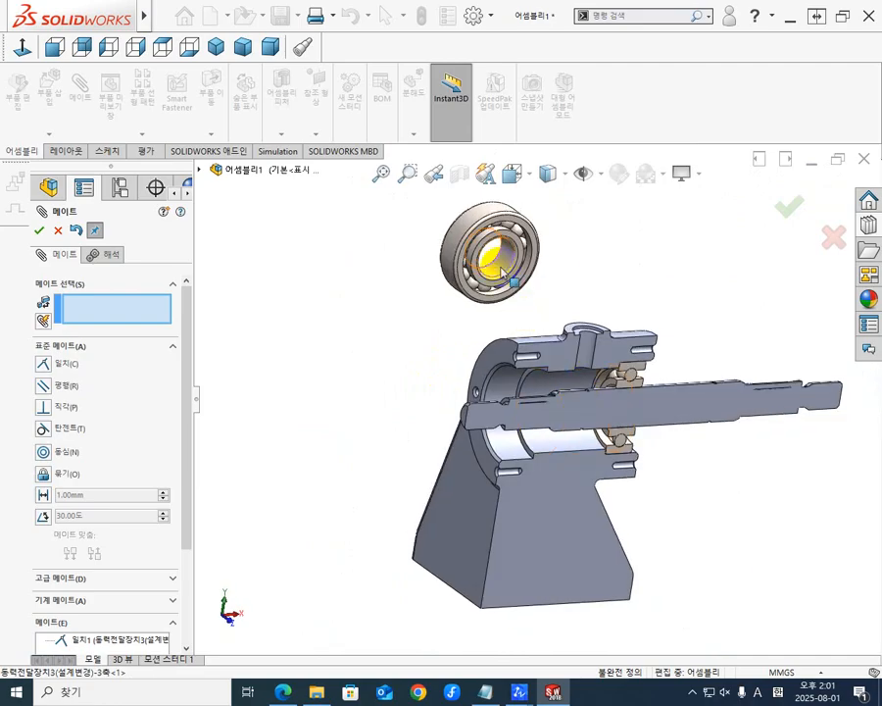
- Mate the loose bearing's bore concentric with the cylindrical face at the middle of the shaft
click(502, 272)
middle_drag(633, 395, 592, 447)
scroll(588, 411, down, 5)
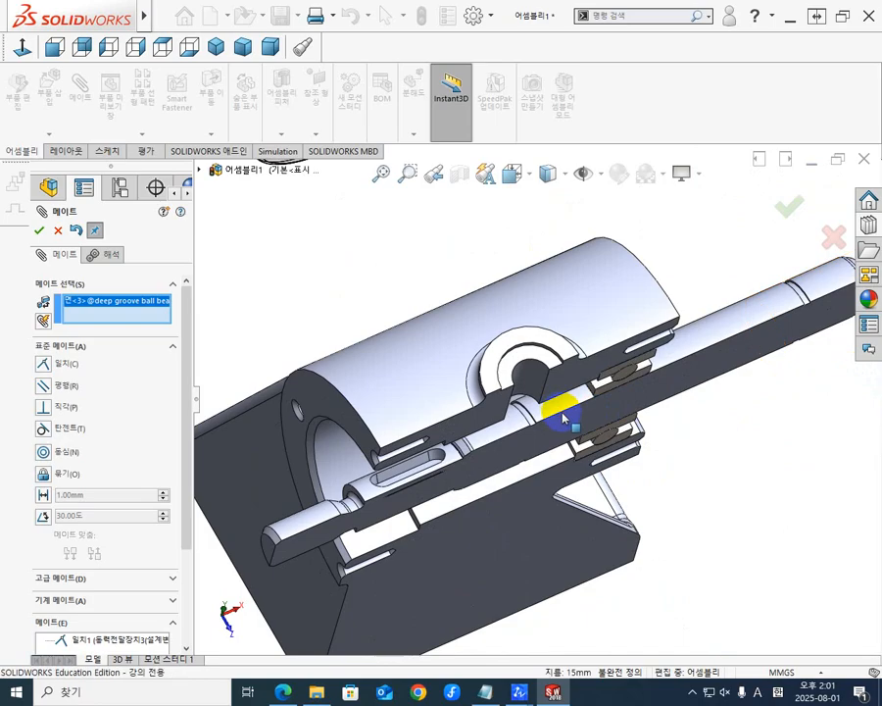
click(548, 409)
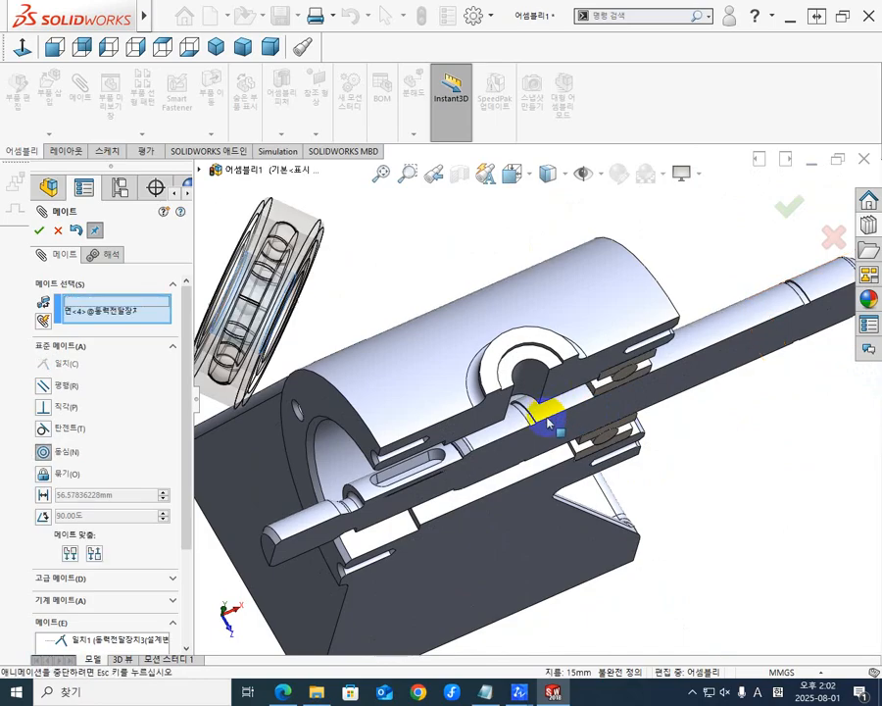
scroll(534, 547, down, 5)
scroll(524, 548, up, 5)
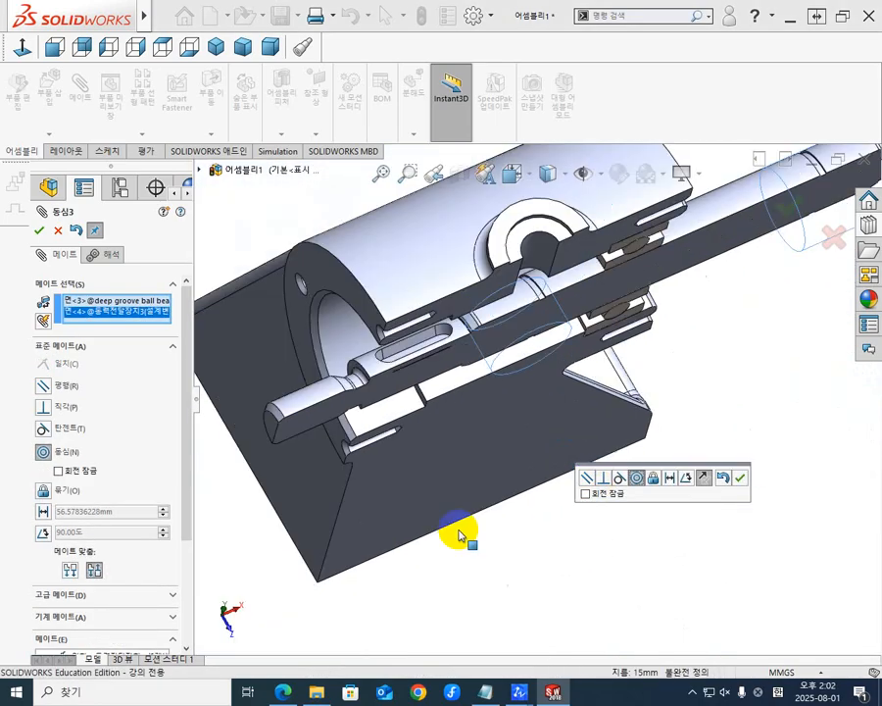
middle_drag(422, 527, 377, 437)
scroll(377, 446, down, 4)
scroll(402, 453, up, 5)
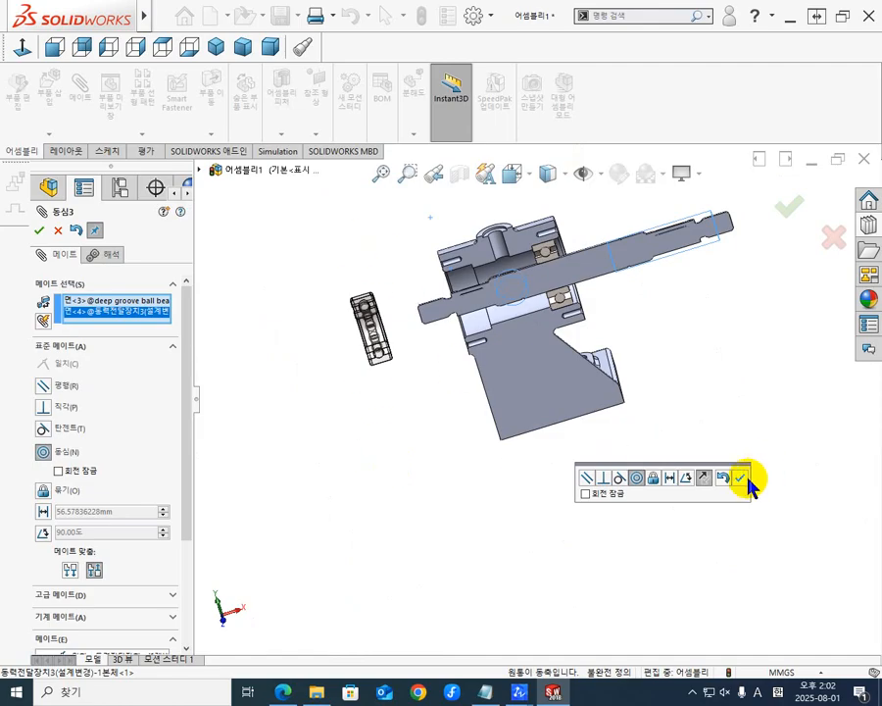
click(742, 479)
middle_drag(424, 341, 380, 307)
scroll(417, 312, down, 4)
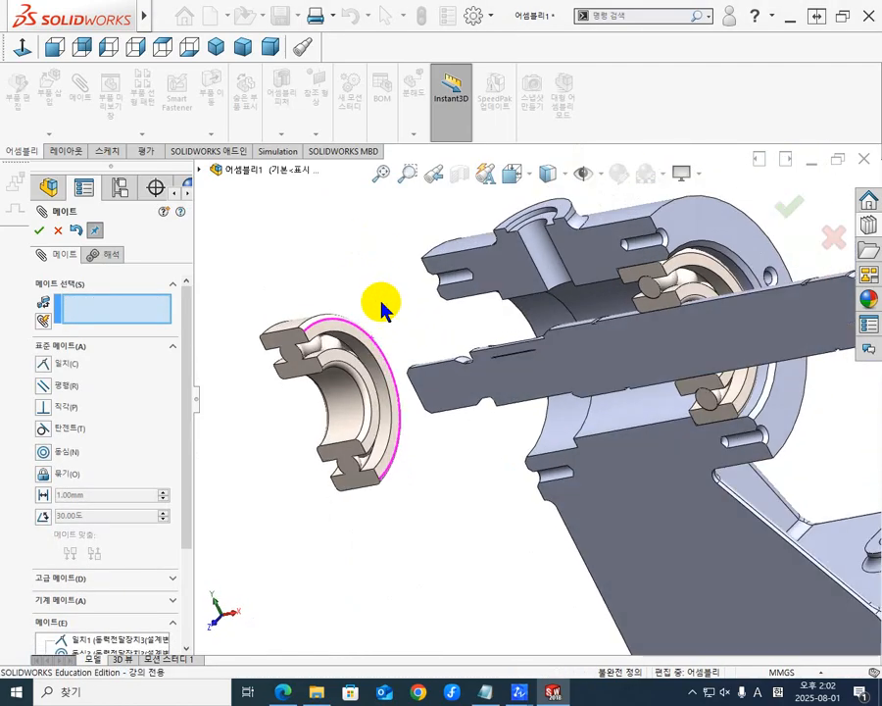
scroll(309, 353, down, 5)
click(420, 329)
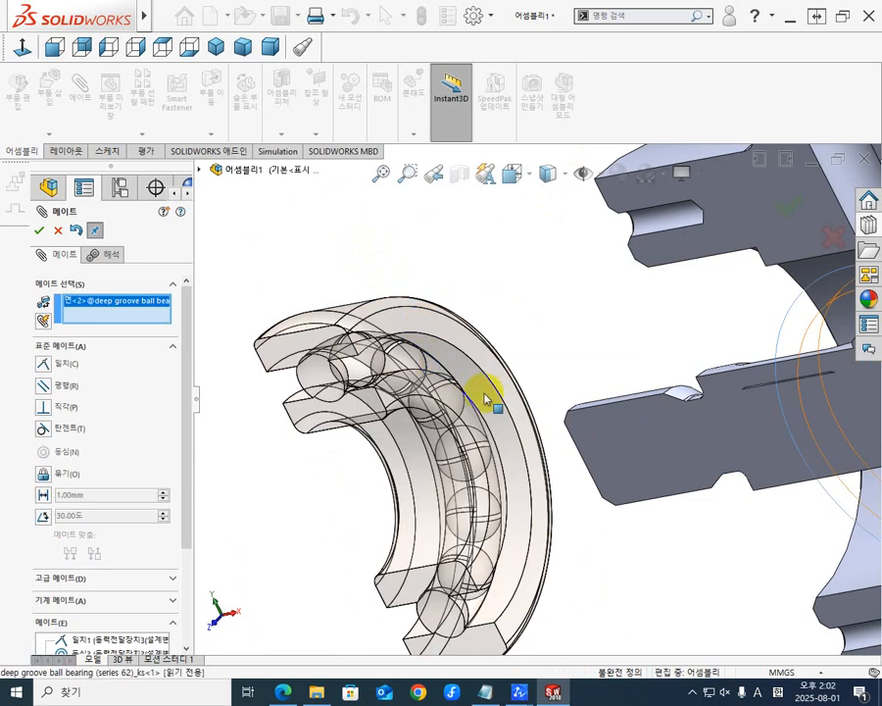
click(449, 339)
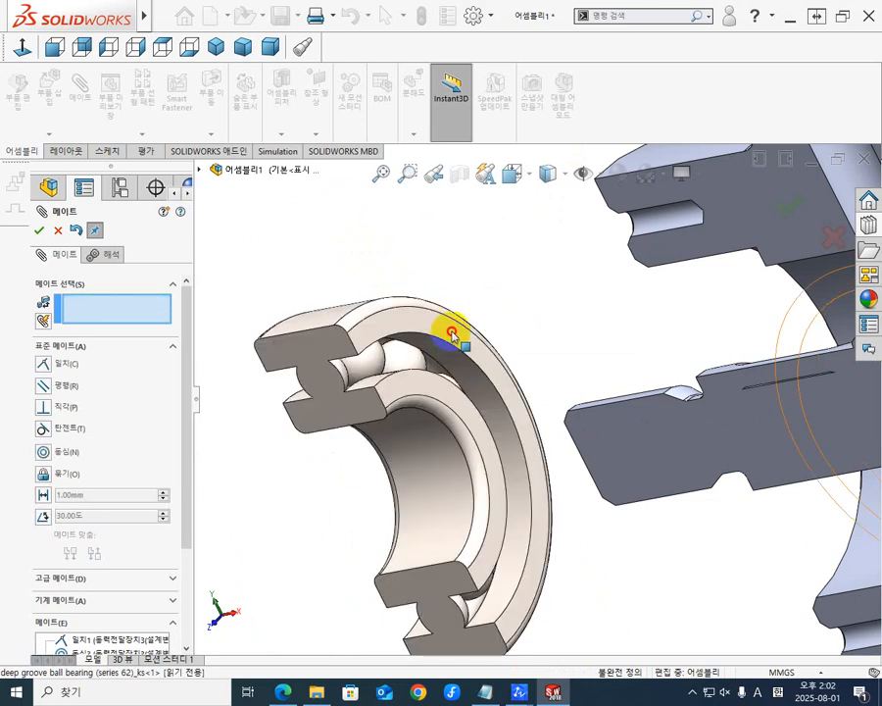
click(450, 333)
middle_drag(490, 367, 585, 368)
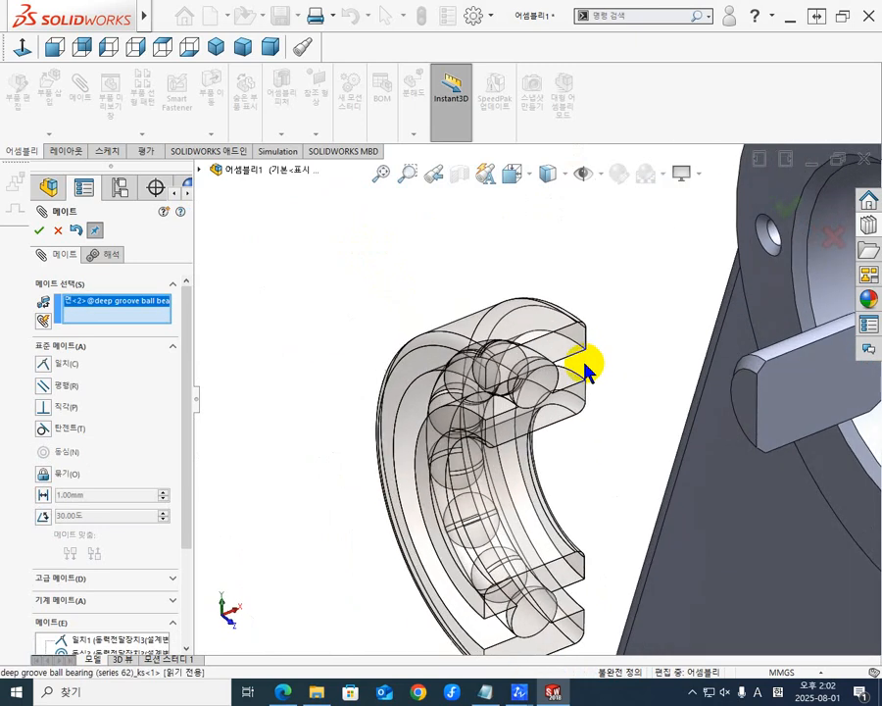
right_click(152, 304)
click(209, 313)
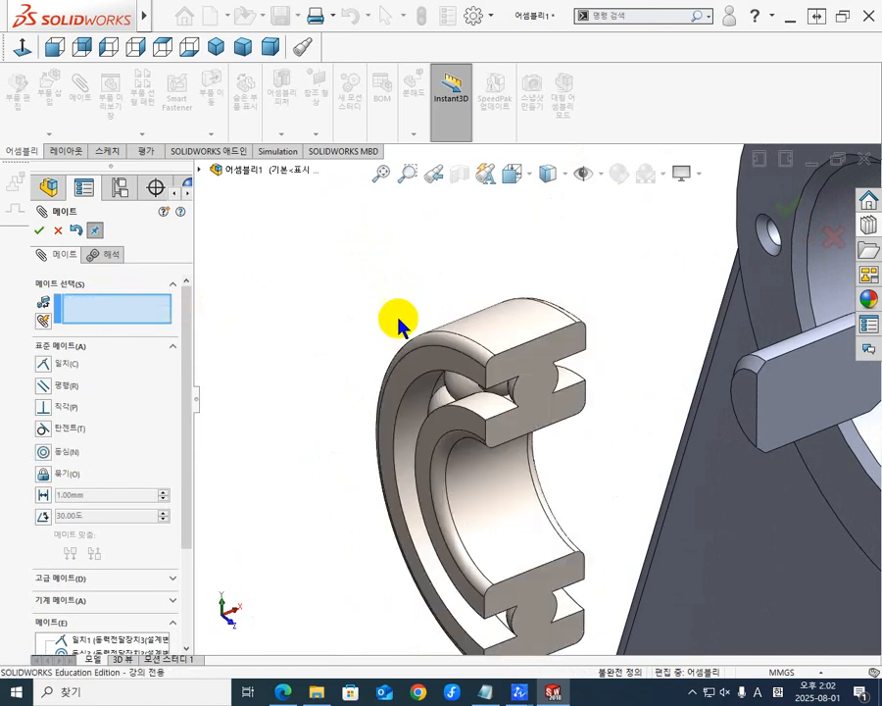
- Mate the shoulder face at the housing bore's empty end coincident with the facing outer-ring side of the second bearing
scroll(693, 323, down, 5)
scroll(689, 343, up, 6)
scroll(694, 355, down, 6)
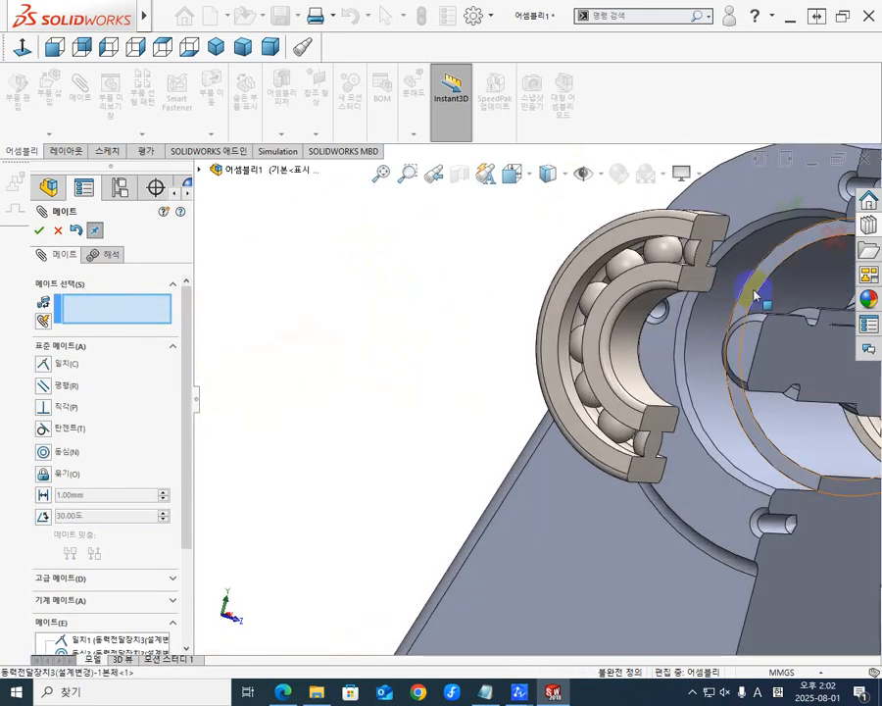
scroll(704, 319, up, 6)
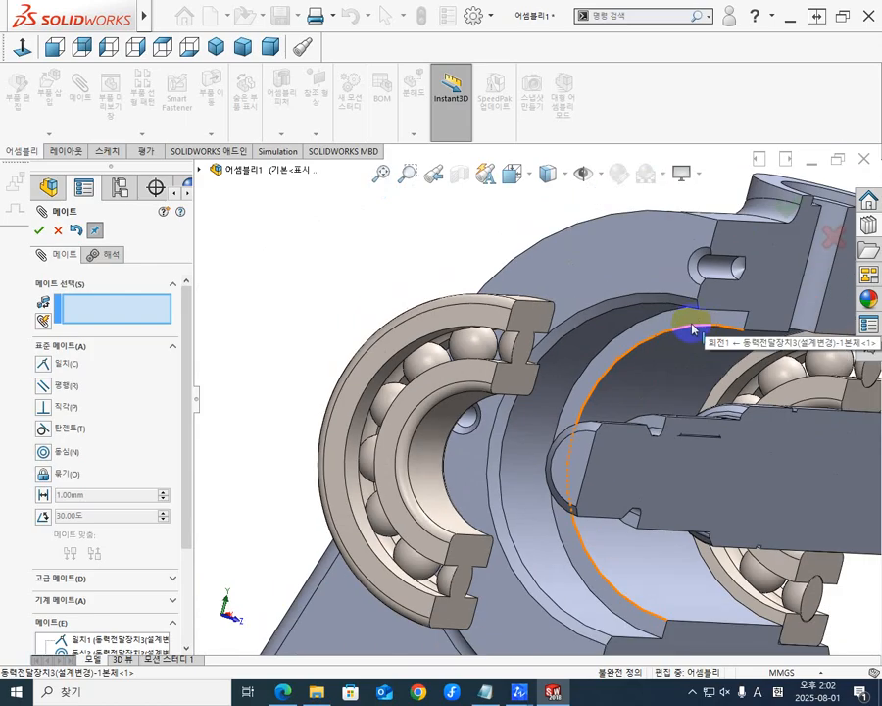
scroll(588, 392, down, 3)
scroll(579, 399, down, 2)
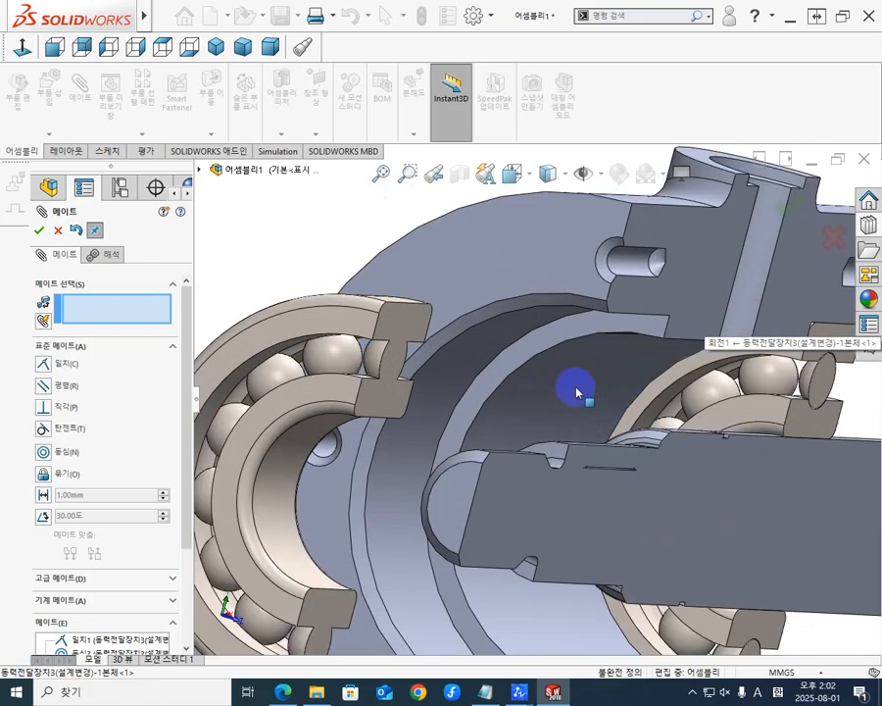
click(542, 340)
scroll(414, 402, down, 3)
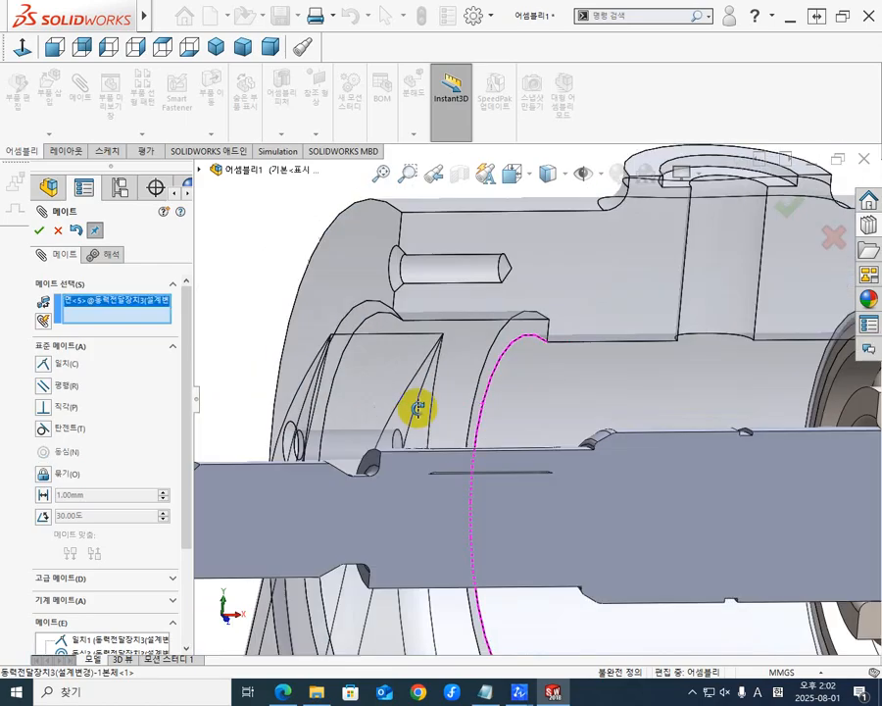
scroll(256, 394, down, 2)
scroll(262, 372, up, 5)
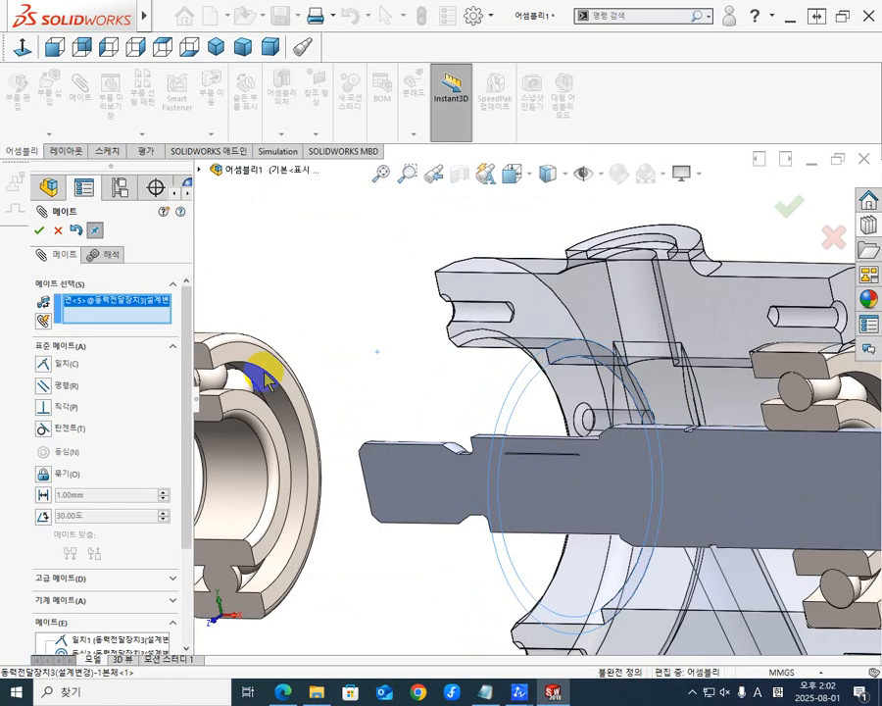
click(261, 355)
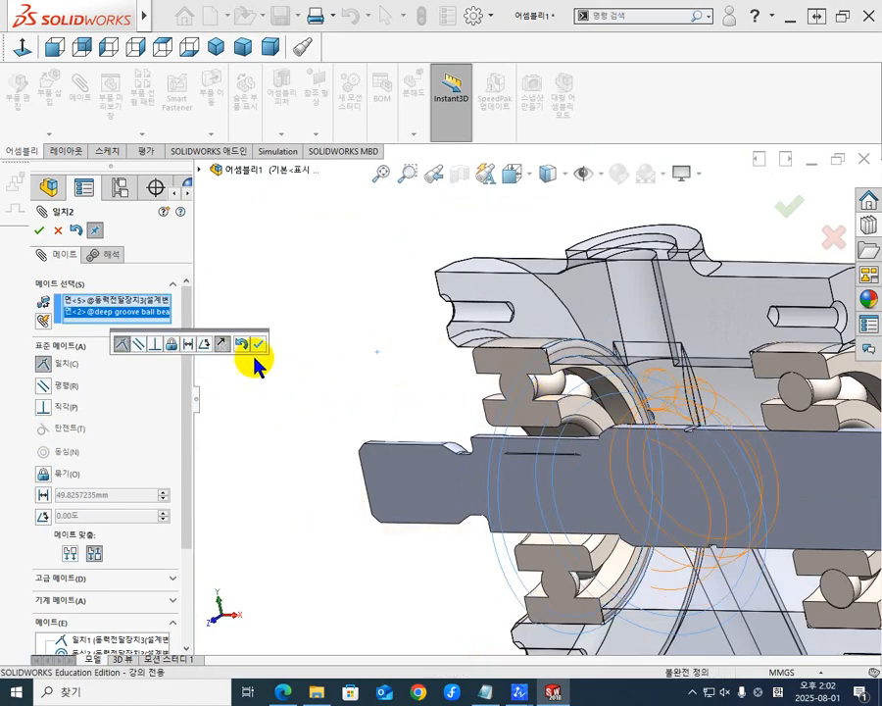
click(259, 344)
- Slide the shaft along its axis and turn it so that it protrudes from both ends of the housing
scroll(683, 457, down, 1)
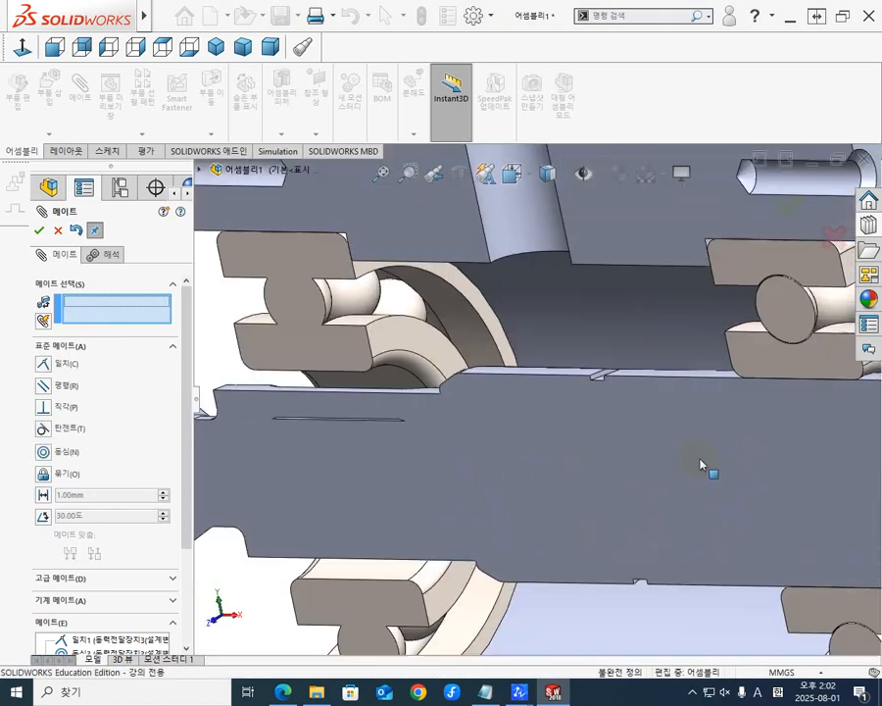
scroll(693, 471, up, 6)
middle_drag(625, 503, 618, 506)
click(656, 457)
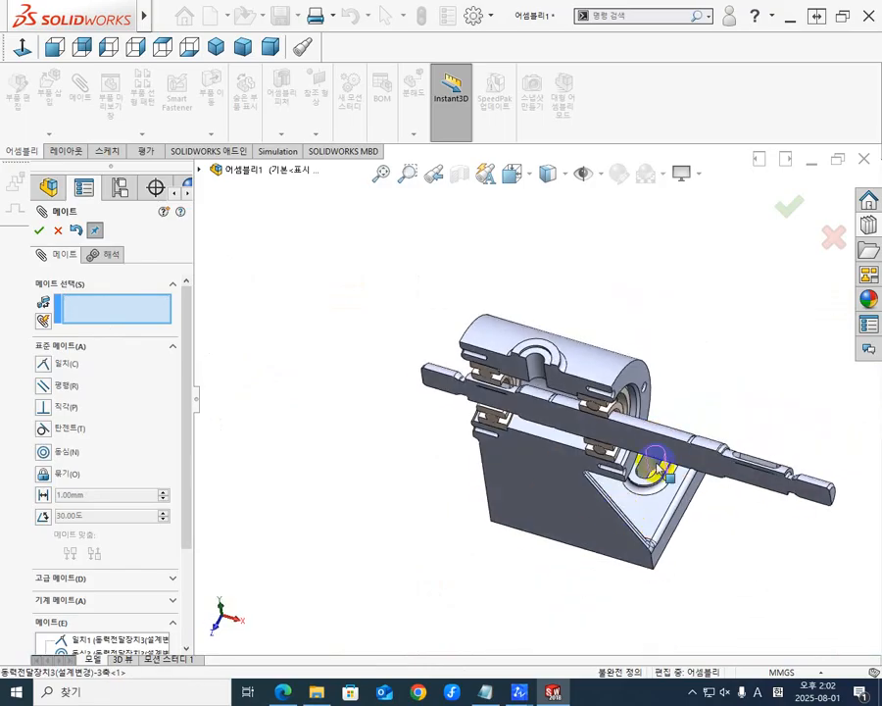
drag(672, 438, 623, 423)
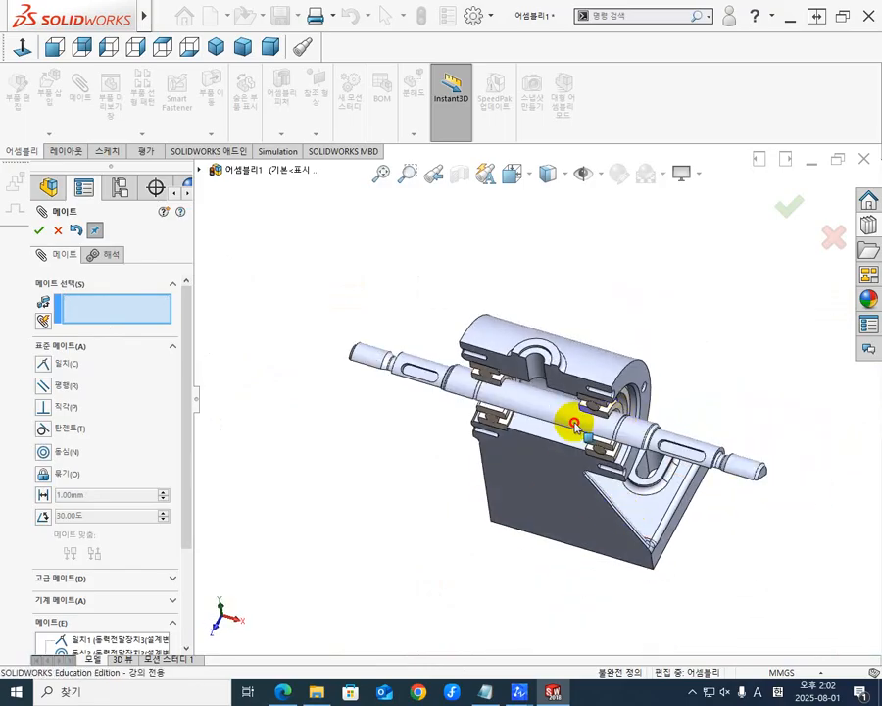
- Examine the shaft's retaining-ring grooves beside both bearings, shift the shaft slightly along its axis, and end the Mate command
scroll(627, 418, down, 4)
middle_drag(537, 443, 545, 377)
scroll(474, 441, down, 3)
scroll(466, 439, up, 5)
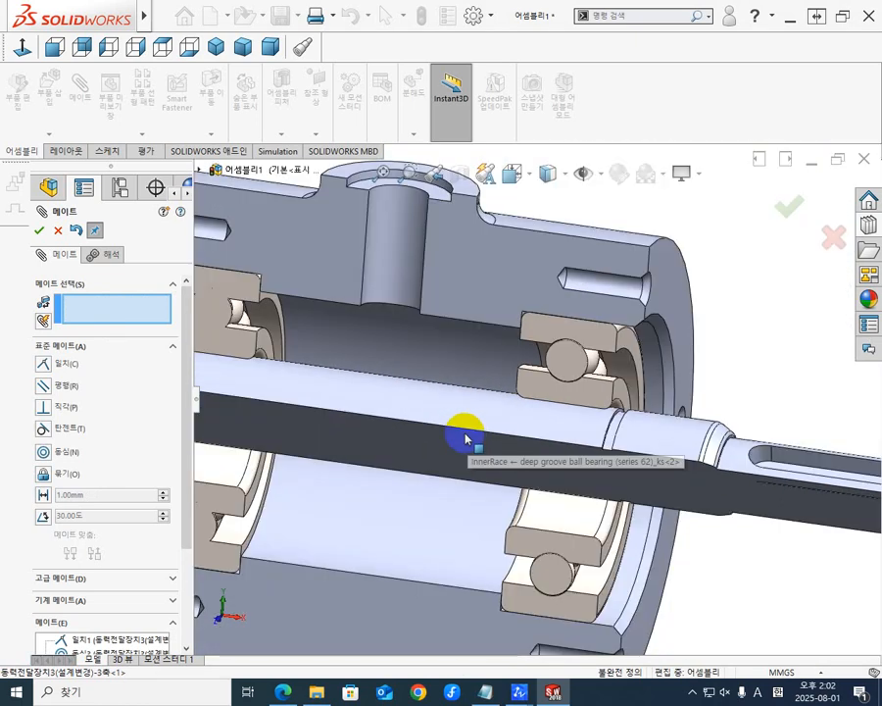
scroll(484, 422, down, 6)
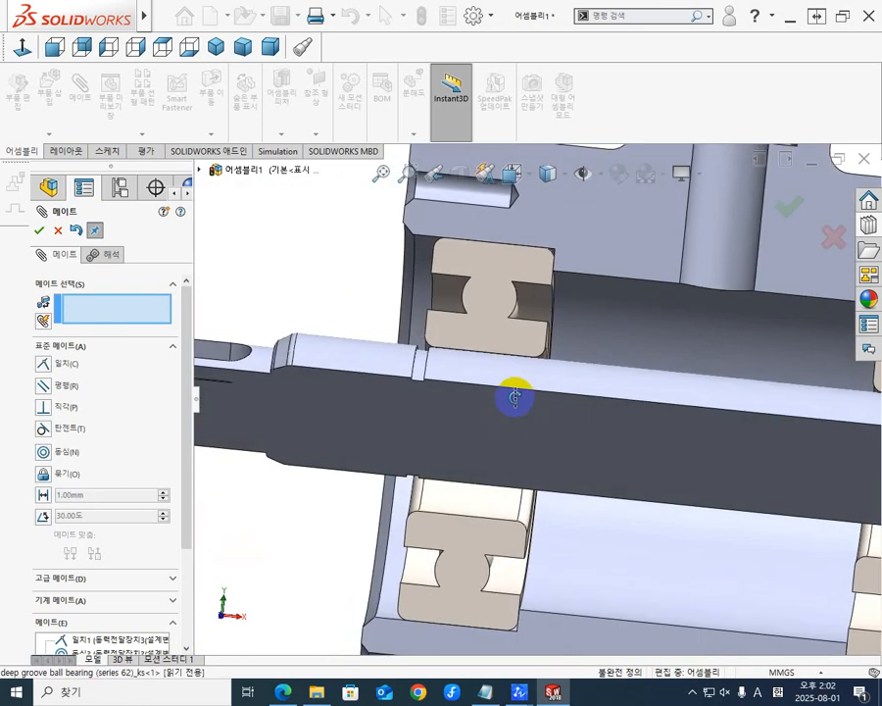
drag(558, 409, 523, 400)
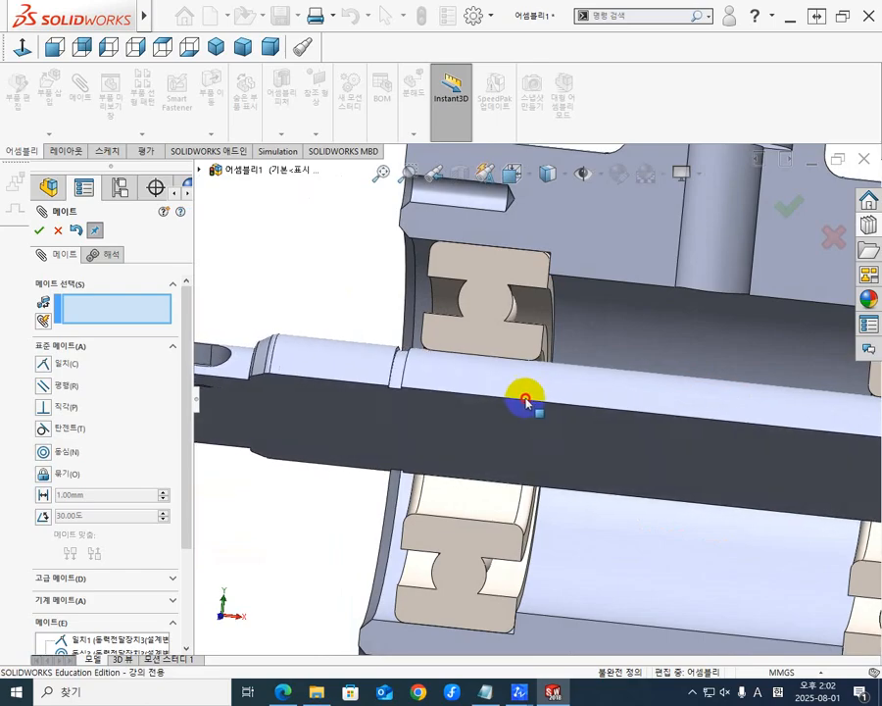
scroll(672, 402, up, 10)
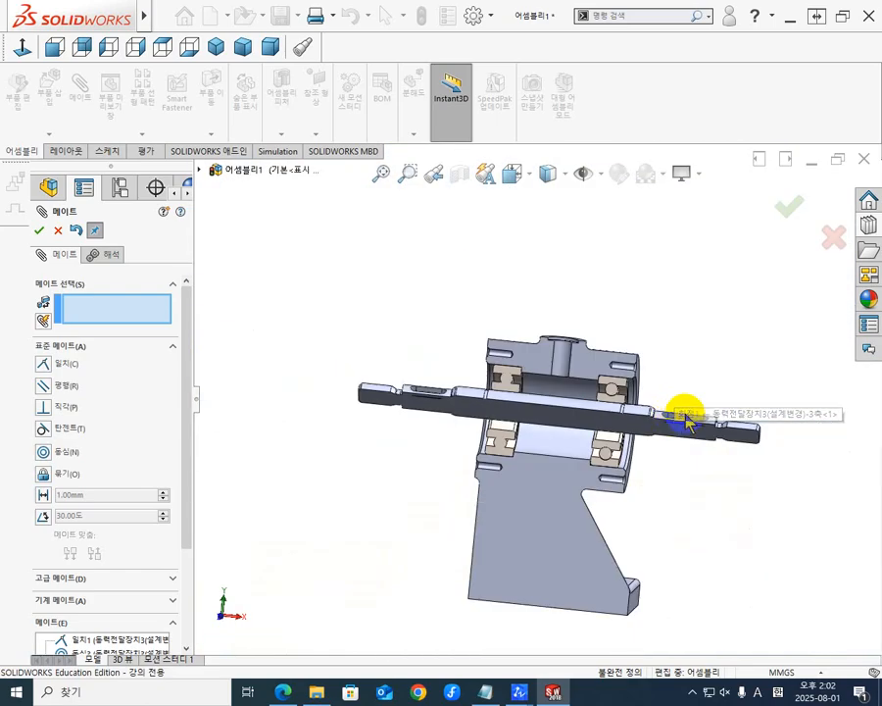
scroll(638, 473, down, 10)
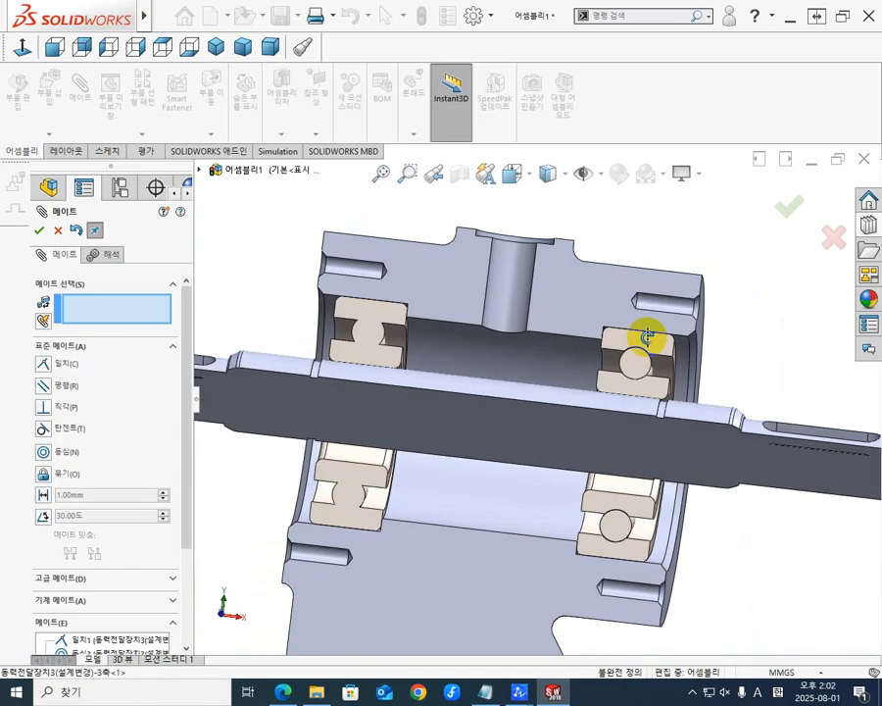
scroll(686, 421, down, 2)
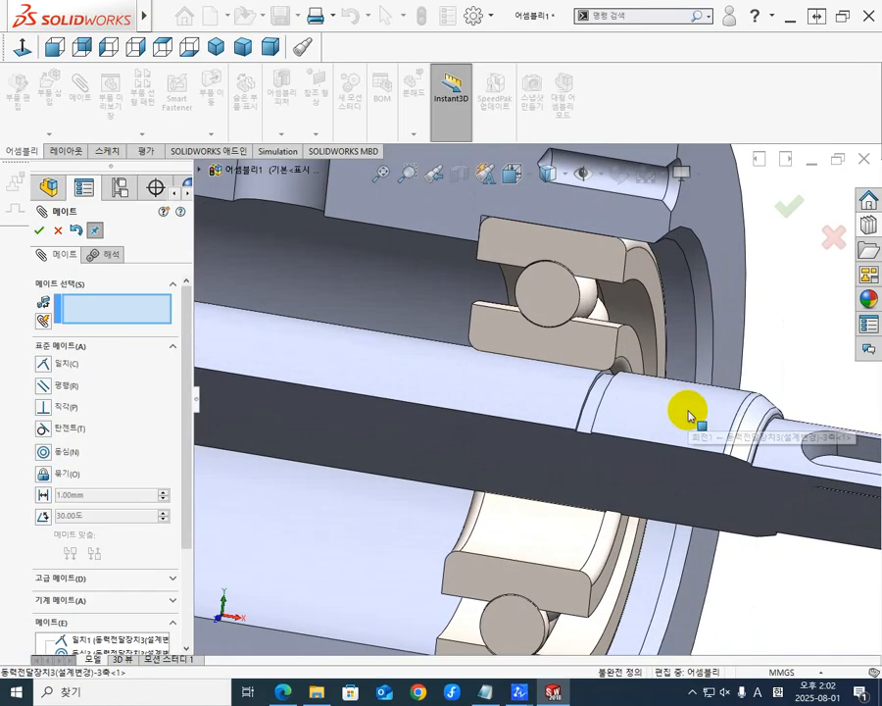
scroll(683, 410, up, 5)
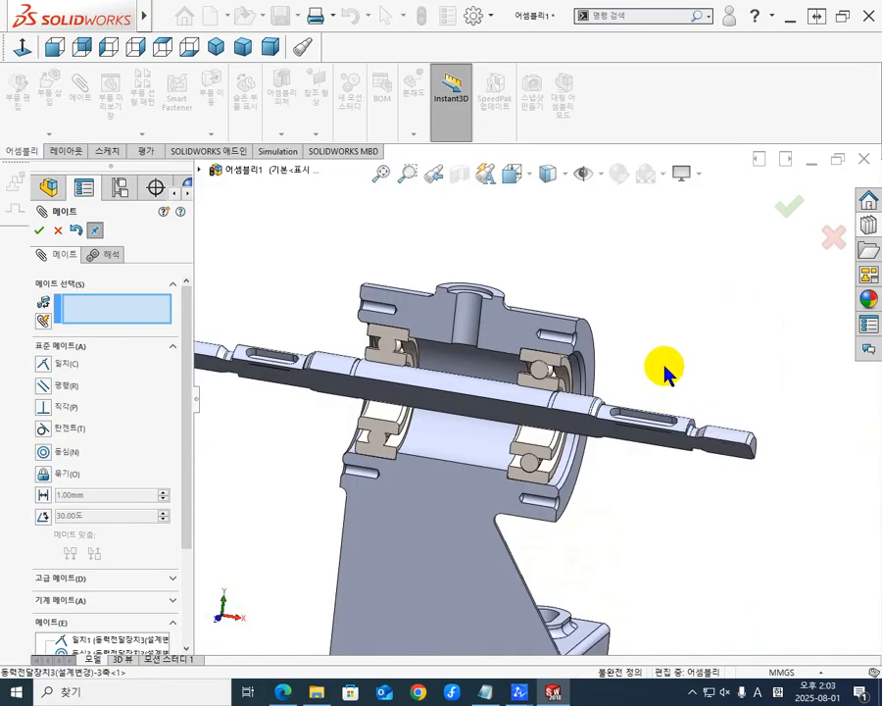
click(834, 237)
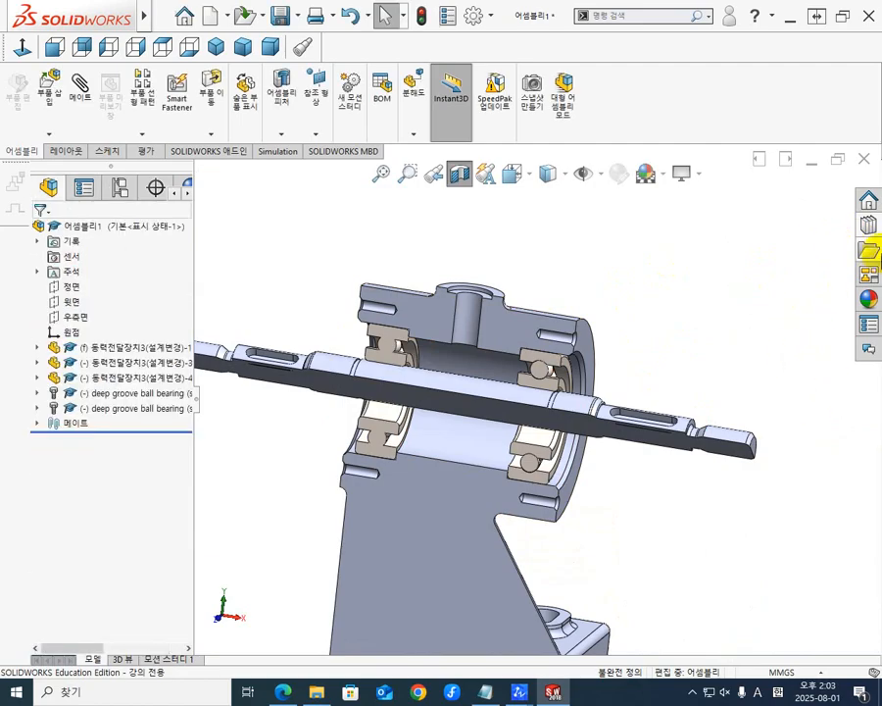
- Insert an external C-type retaining ring KS B 1336 from the KS Toolbox library above the shaft end outside the housing
click(868, 226)
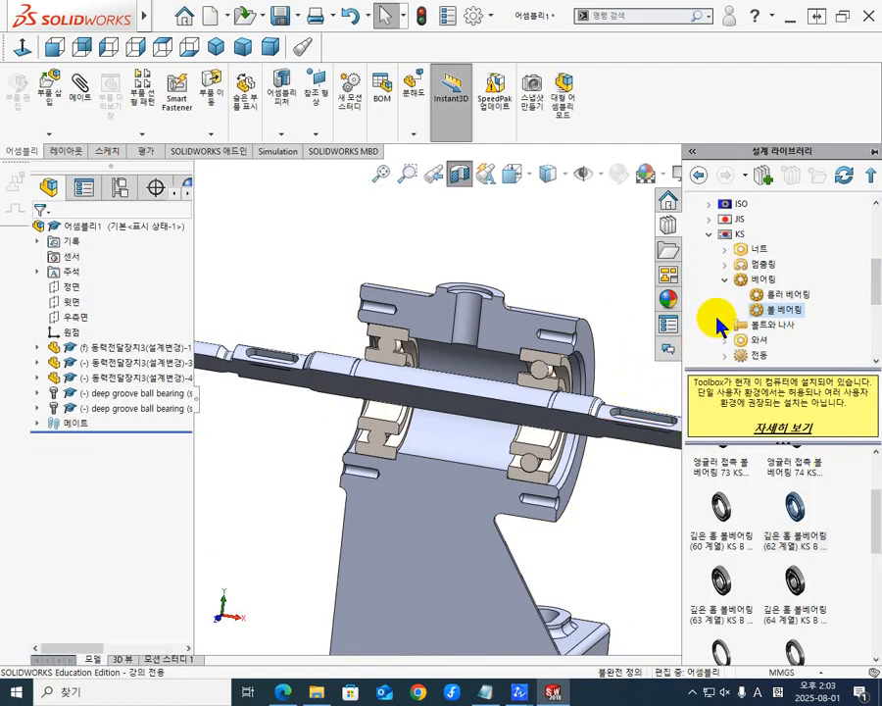
click(725, 279)
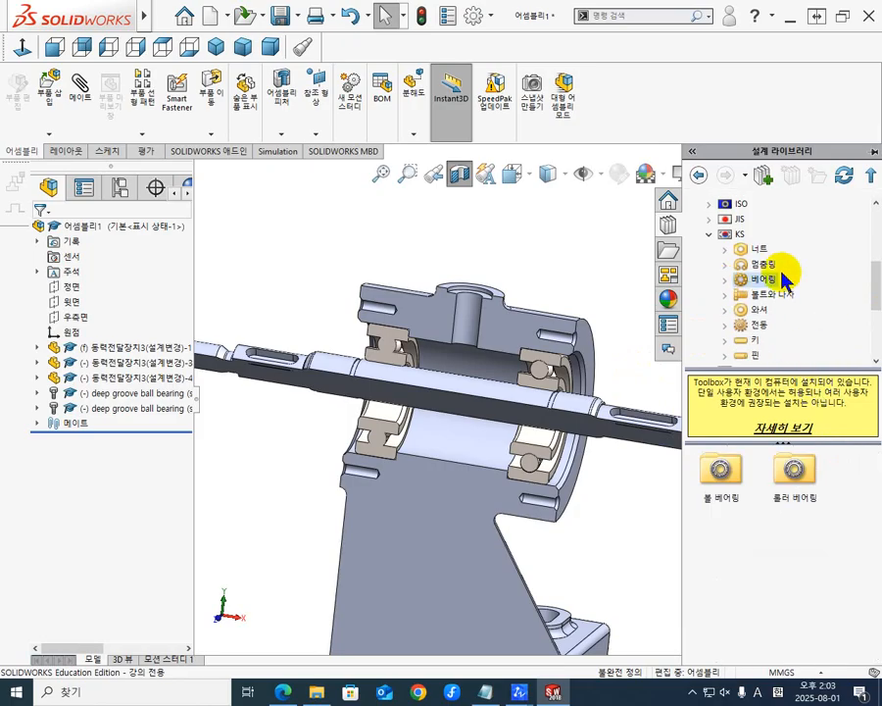
click(726, 265)
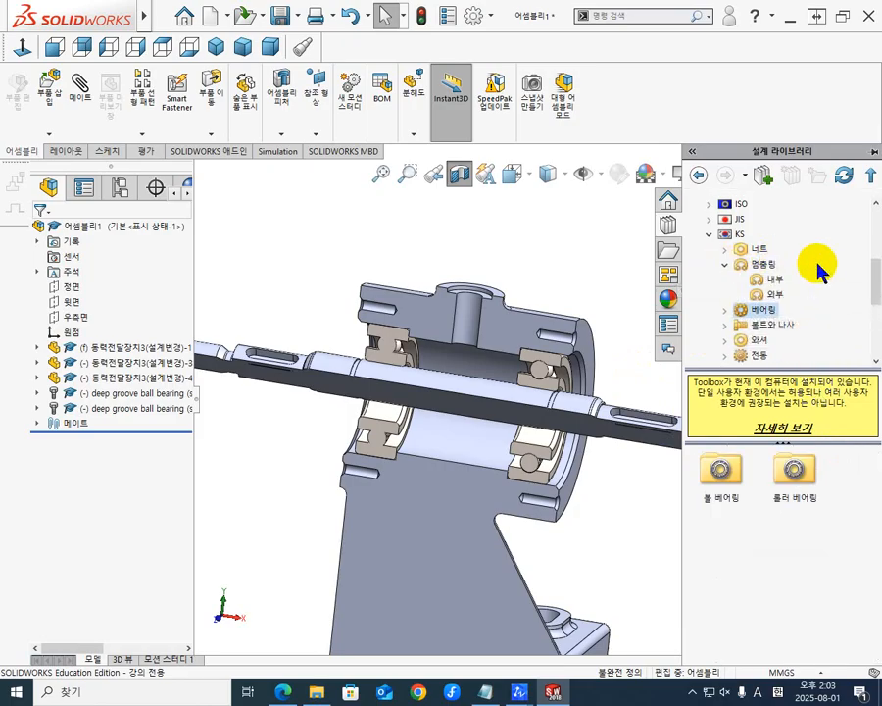
click(767, 302)
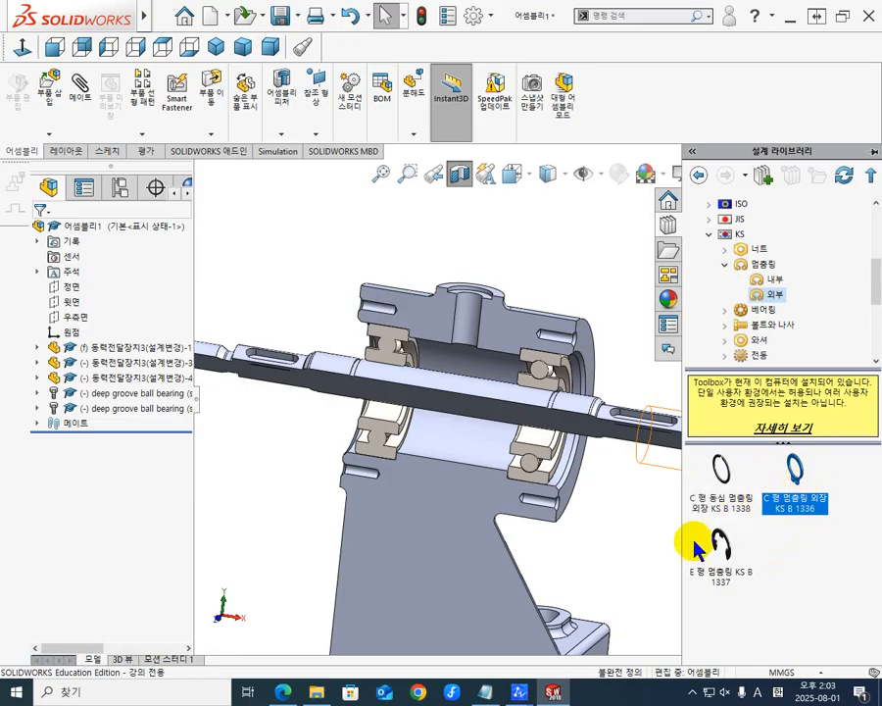
ctrl+middle_drag(671, 520, 632, 485)
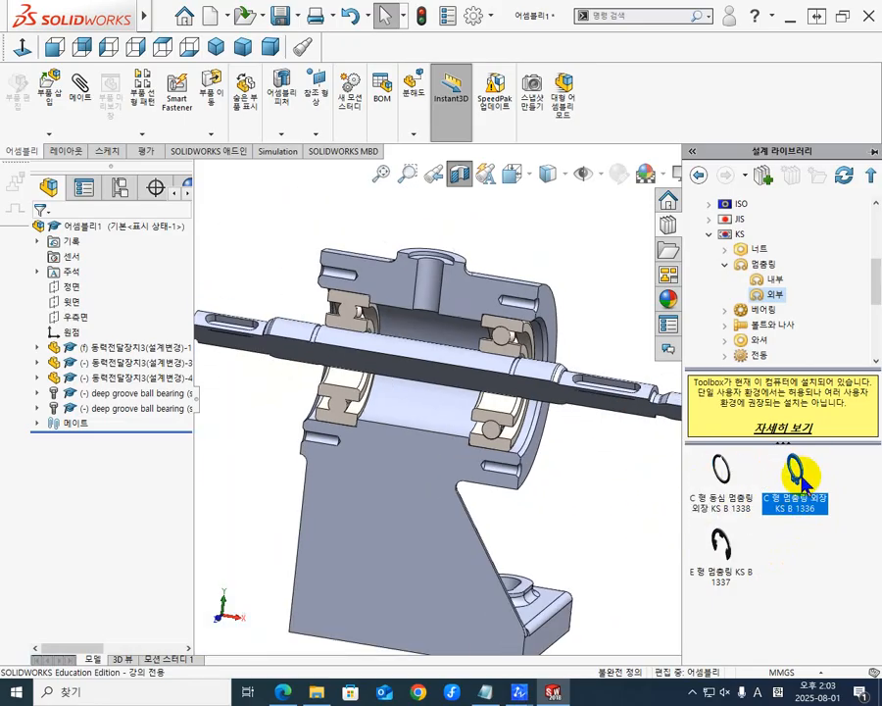
drag(796, 478, 595, 316)
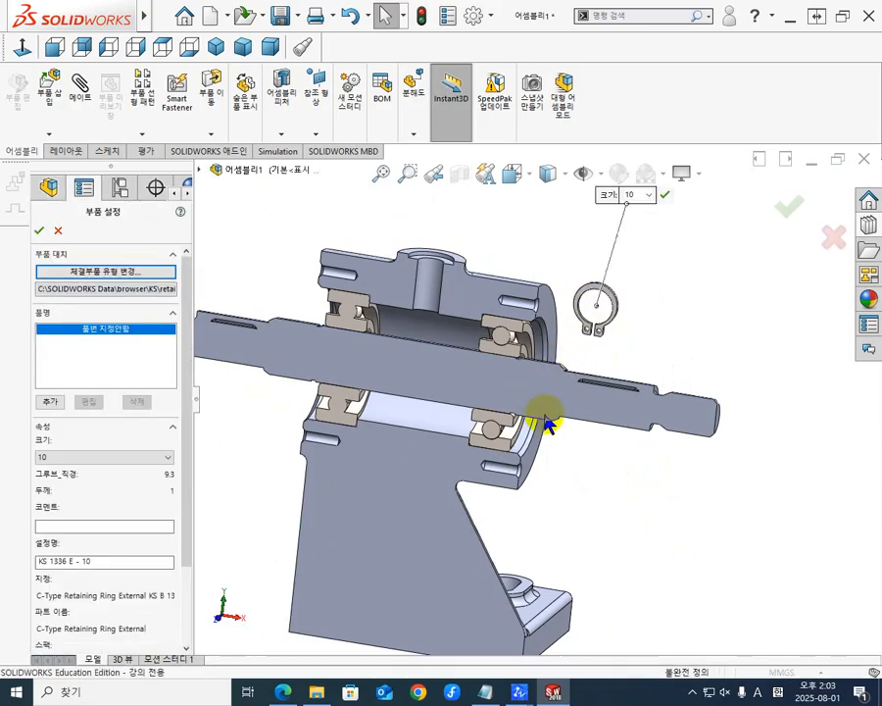
- Check the shaft diameter at the bearings in the ZWCAD assembly drawing, and return to the SOLIDWORKS assembly
scroll(641, 296, down, 1)
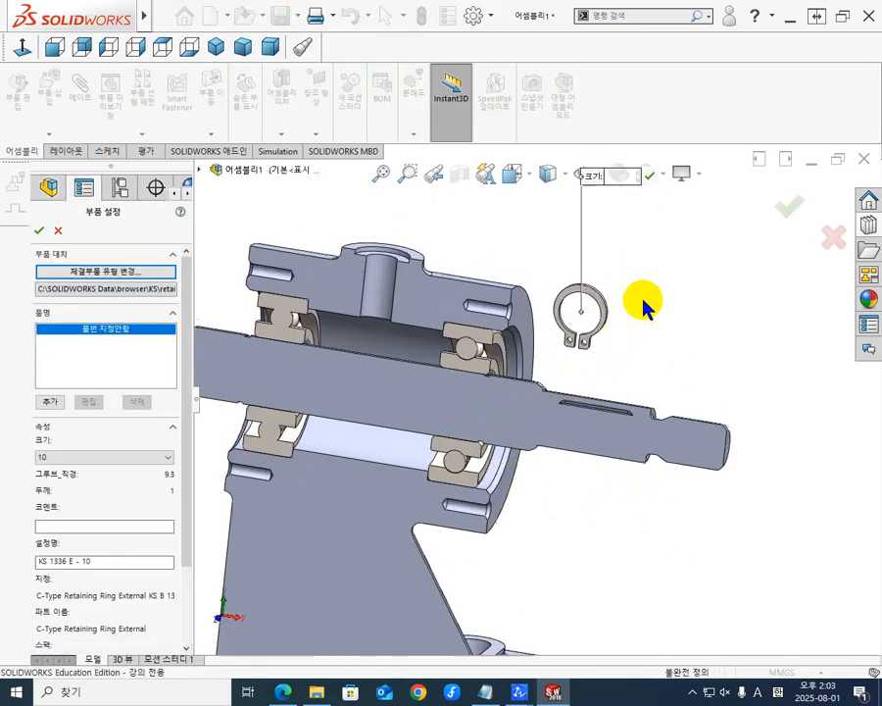
scroll(637, 302, up, 2)
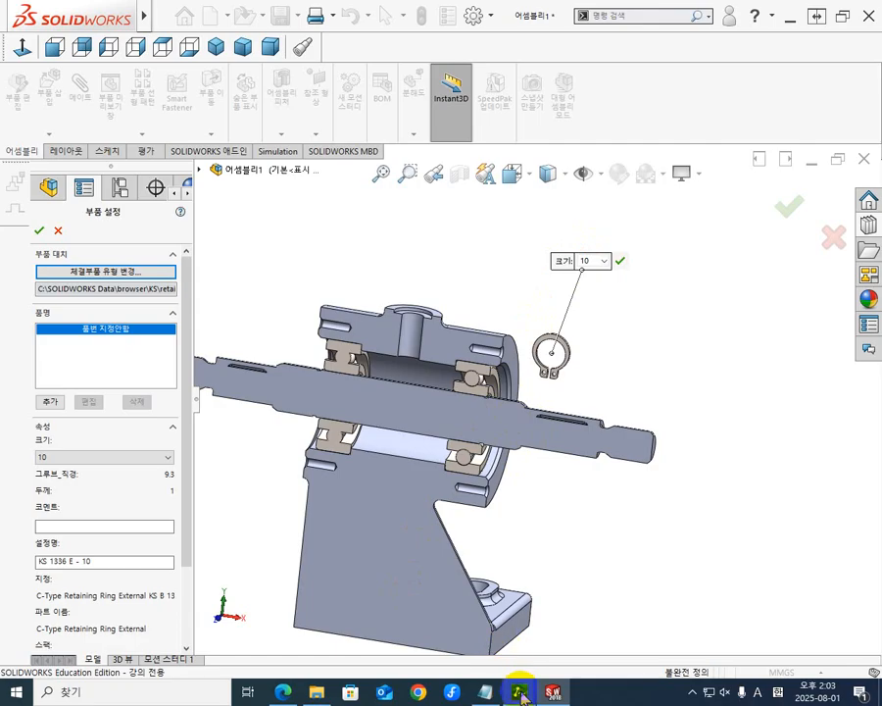
mouse_move(519, 693)
click(582, 639)
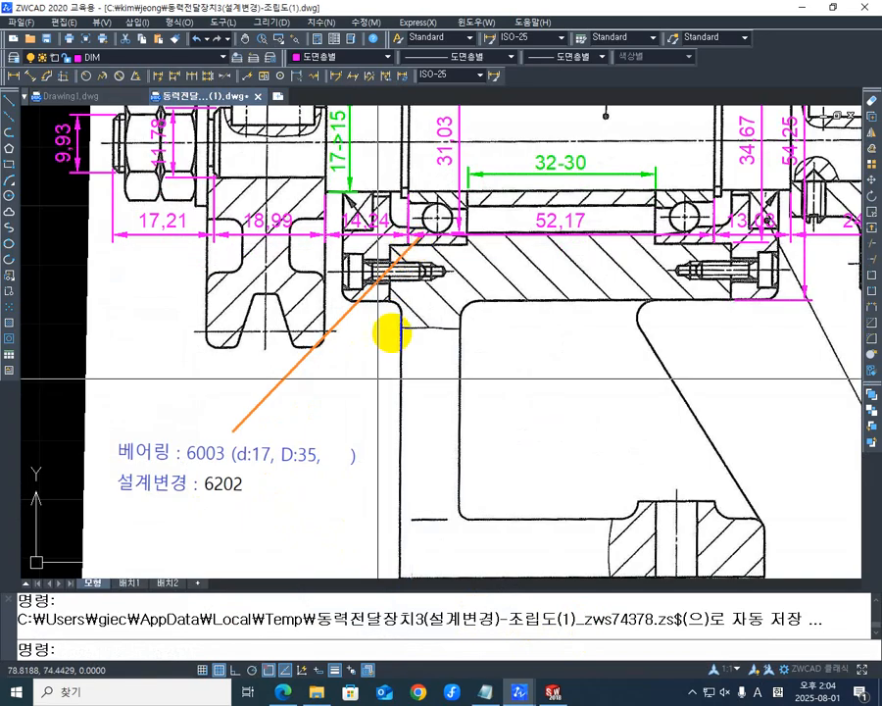
scroll(397, 549, up, 2)
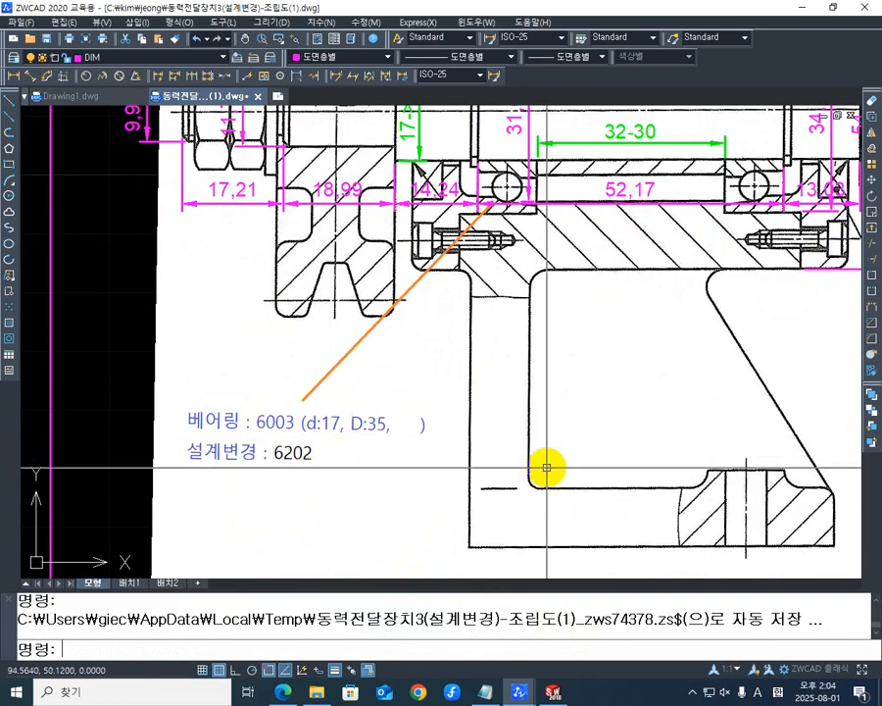
click(817, 9)
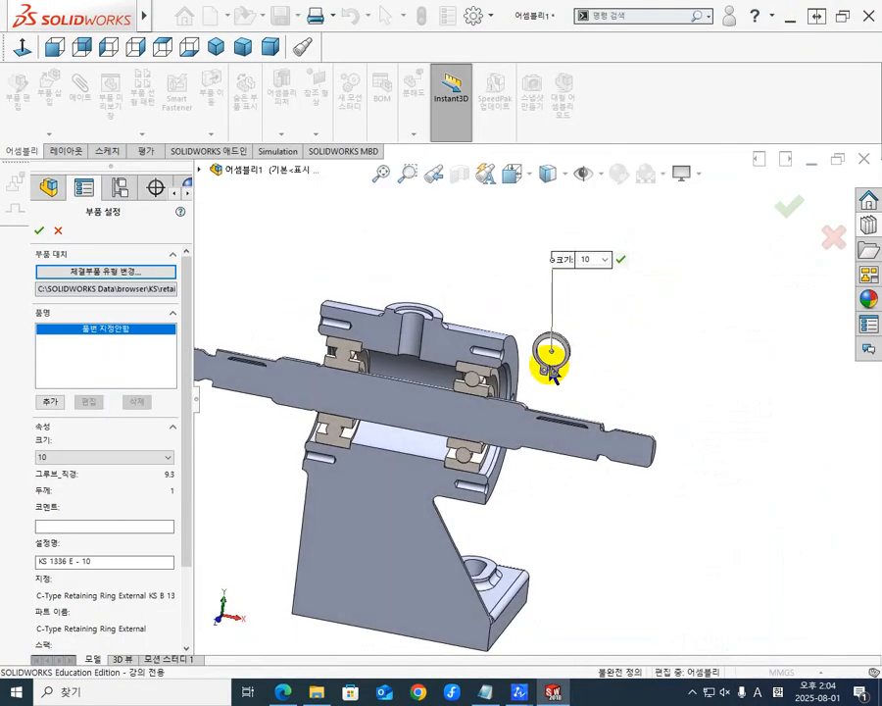
- Set the retaining ring's size to 15 and place a second copy beside the housing's opposite end
click(603, 260)
click(588, 316)
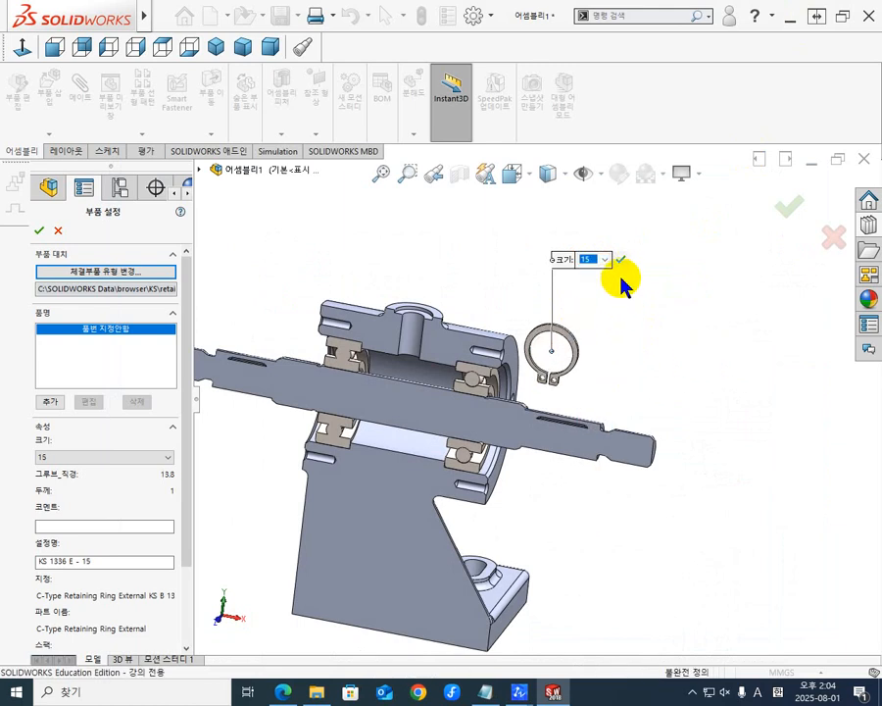
click(41, 232)
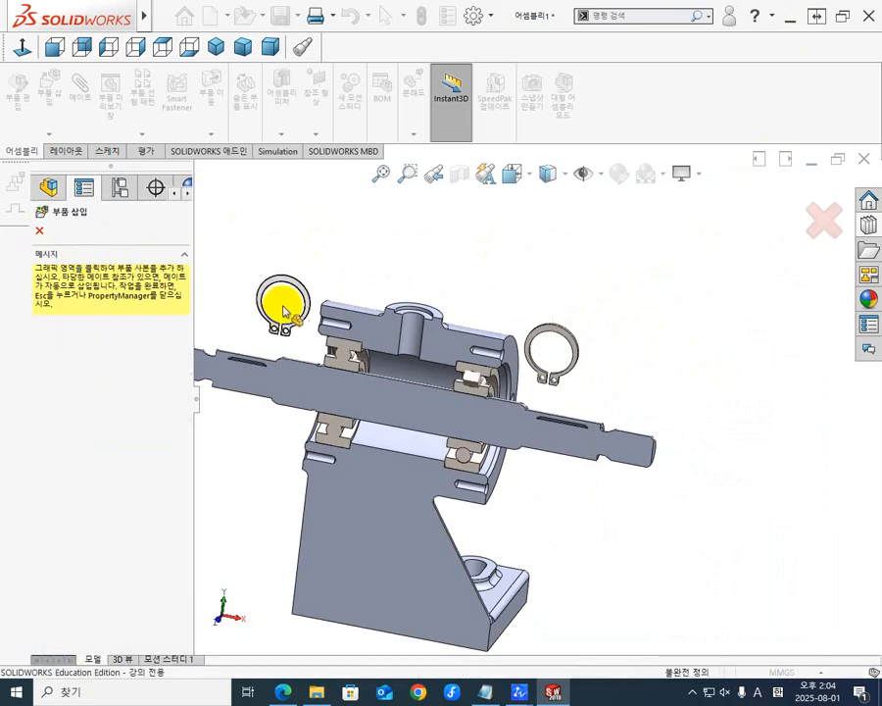
click(277, 306)
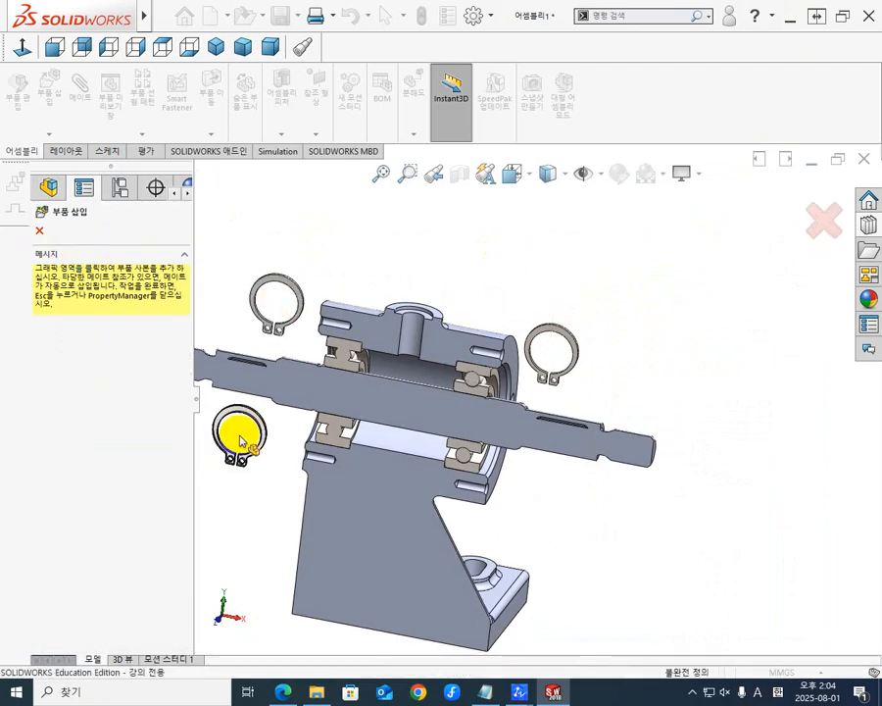
click(39, 231)
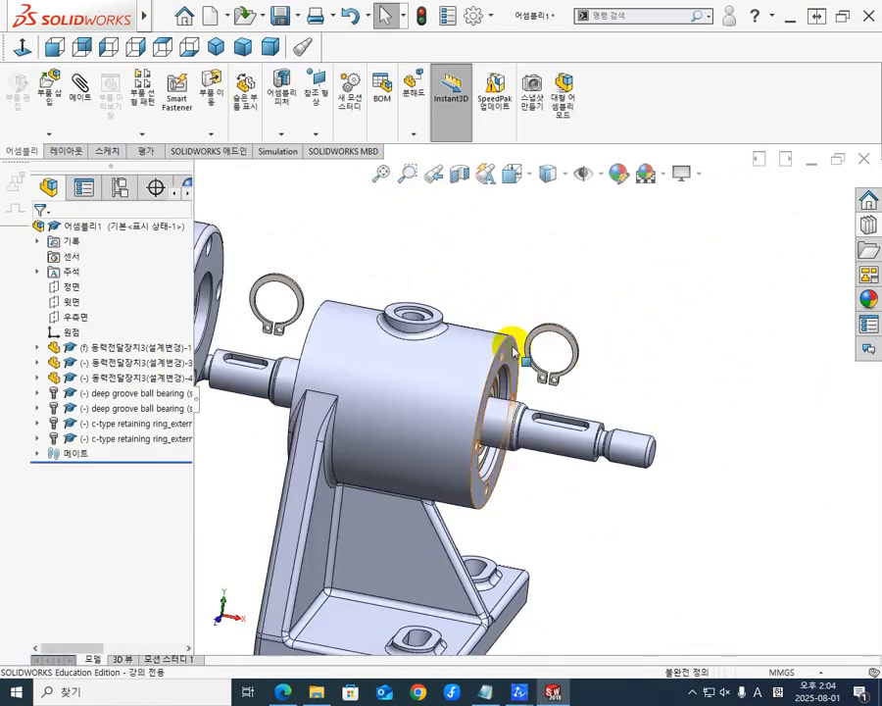
- Pull the shaft partly out of the housing and move the nearer retaining ring above the shaft's protruding end
middle_drag(584, 410, 581, 436)
drag(506, 421, 650, 447)
click(670, 374)
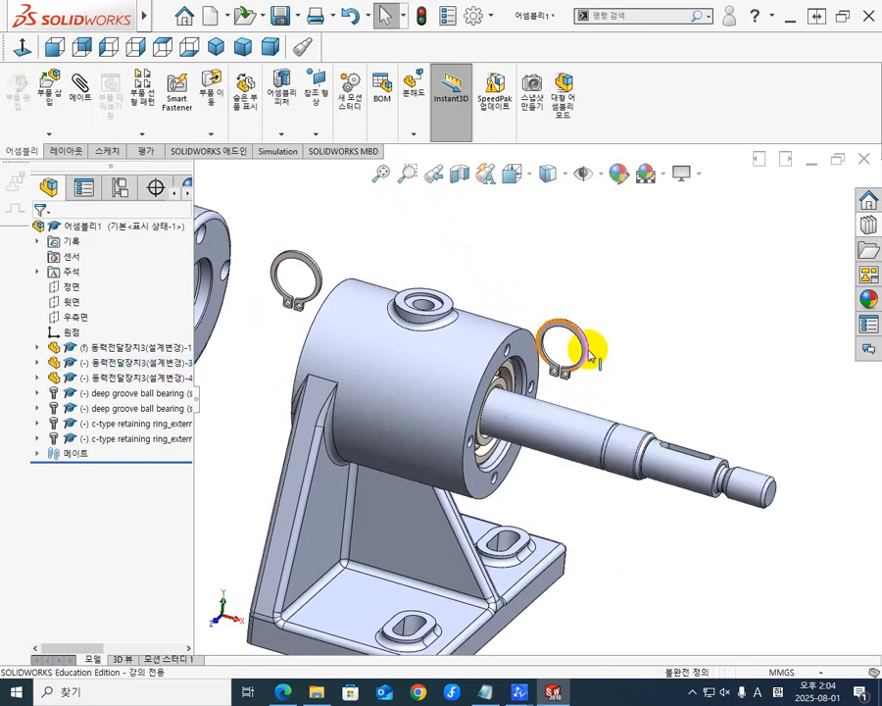
drag(581, 353, 679, 387)
click(628, 386)
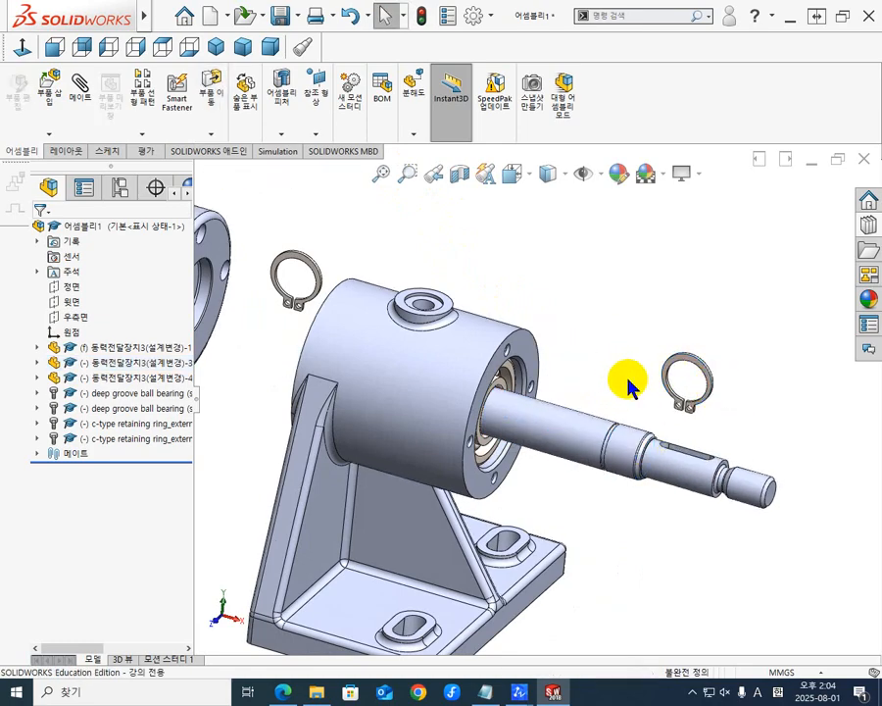
scroll(691, 409, down, 5)
scroll(642, 408, down, 3)
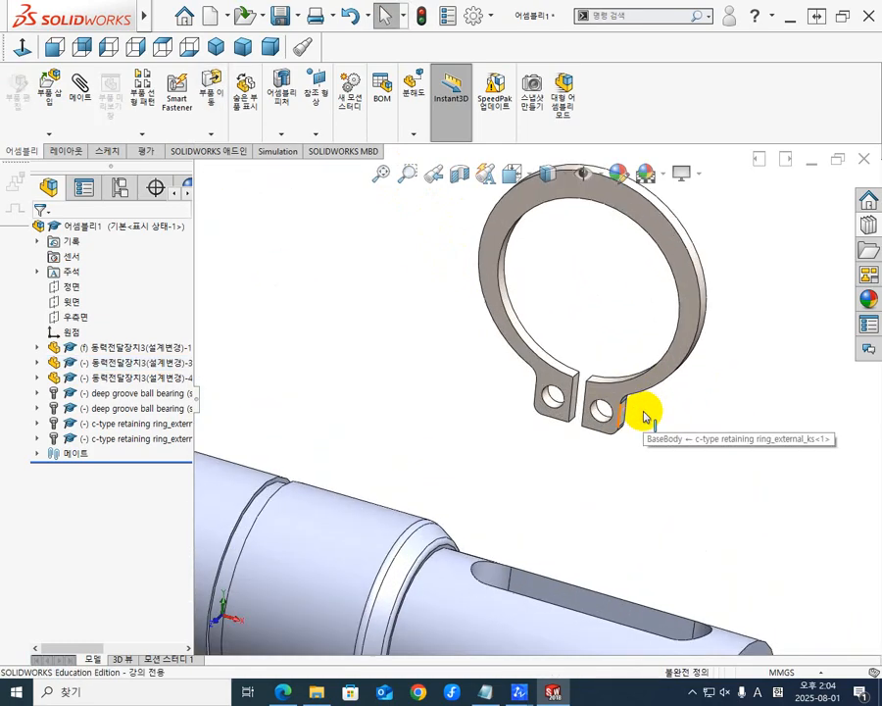
- Mate the nearer retaining ring's inner cylindrical face concentric with the bottom of the groove on the shaft's protruding end
scroll(643, 406, up, 5)
scroll(555, 397, down, 3)
scroll(492, 407, down, 2)
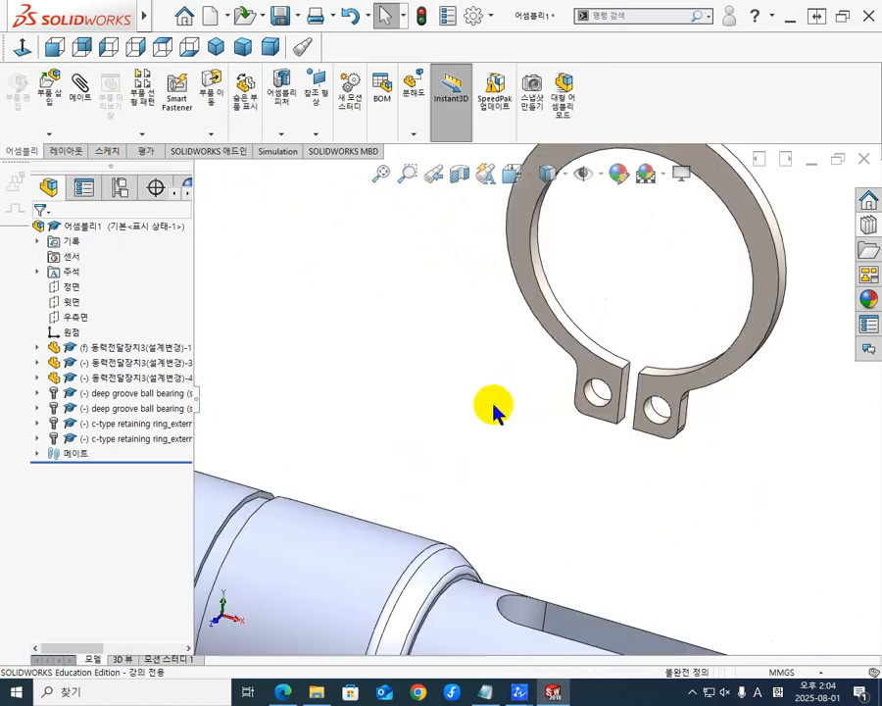
scroll(591, 361, up, 2)
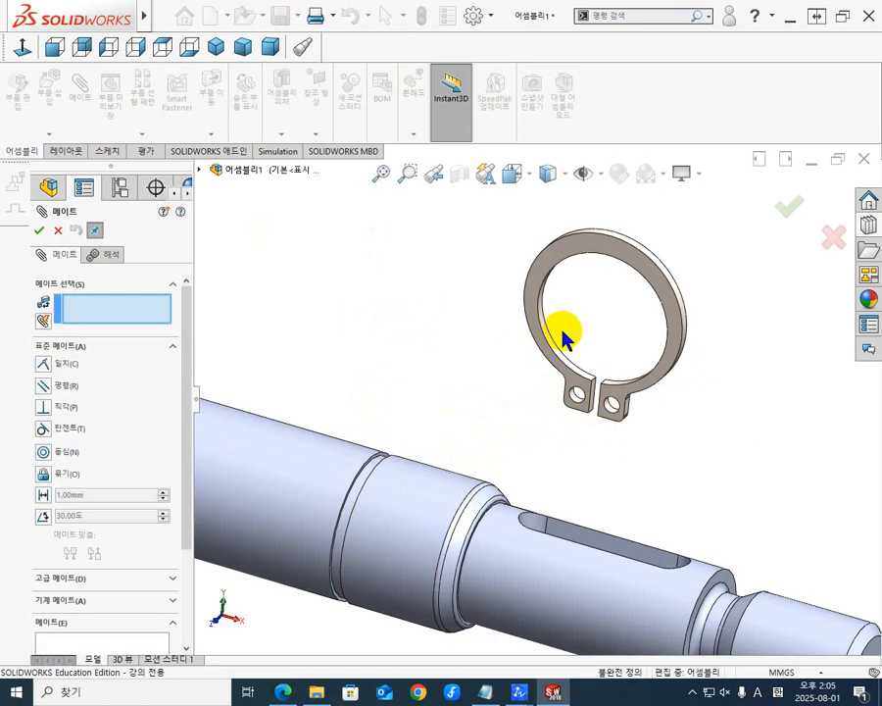
scroll(578, 353, down, 3)
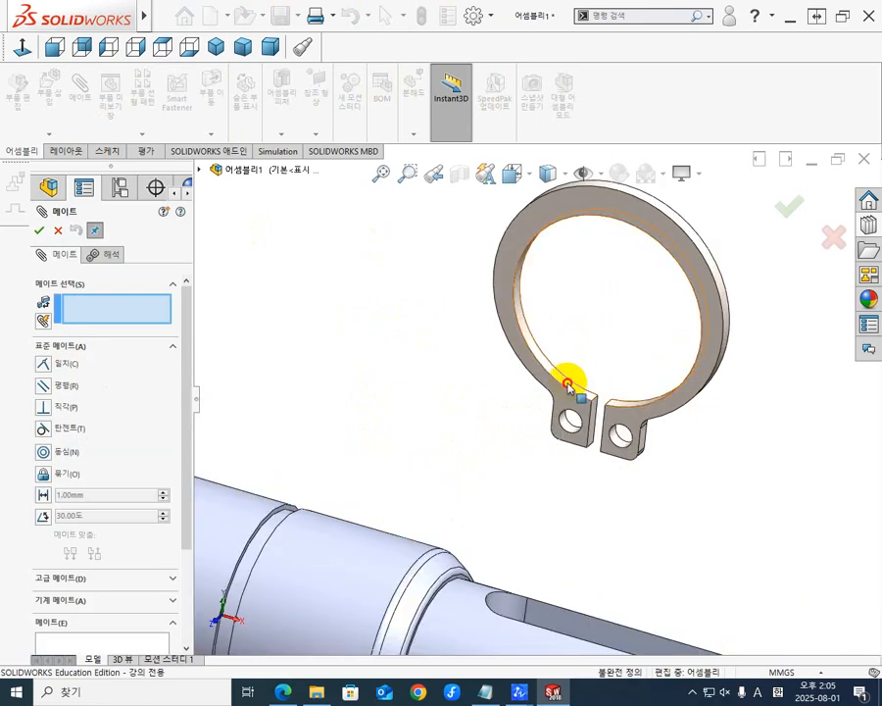
click(569, 386)
scroll(484, 467, up, 2)
scroll(476, 433, down, 2)
scroll(471, 441, up, 2)
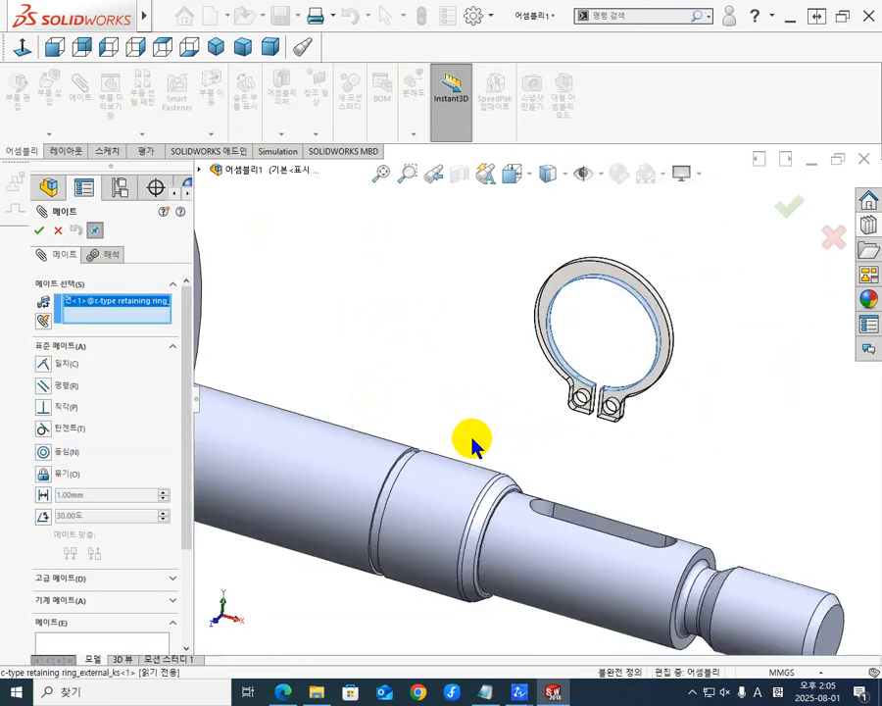
scroll(411, 471, down, 2)
scroll(392, 471, up, 3)
scroll(446, 451, down, 6)
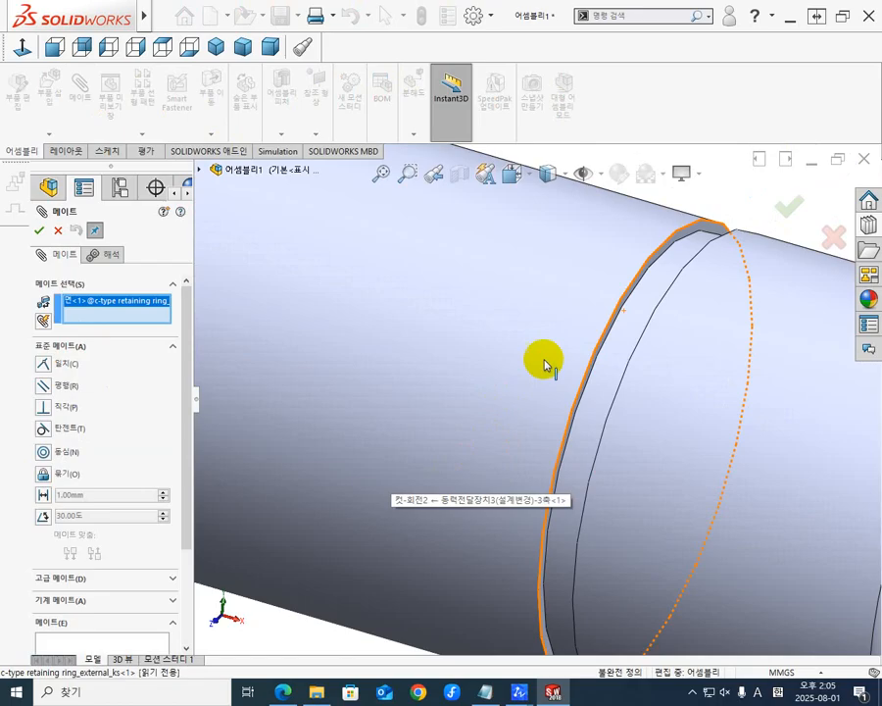
scroll(634, 306, up, 5)
scroll(622, 347, down, 2)
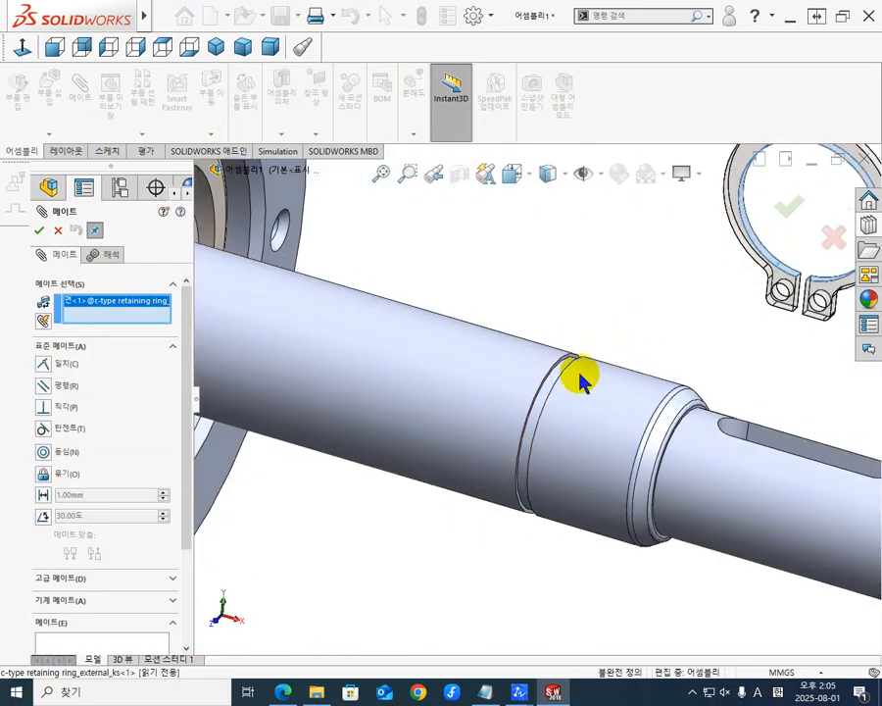
scroll(551, 388, down, 2)
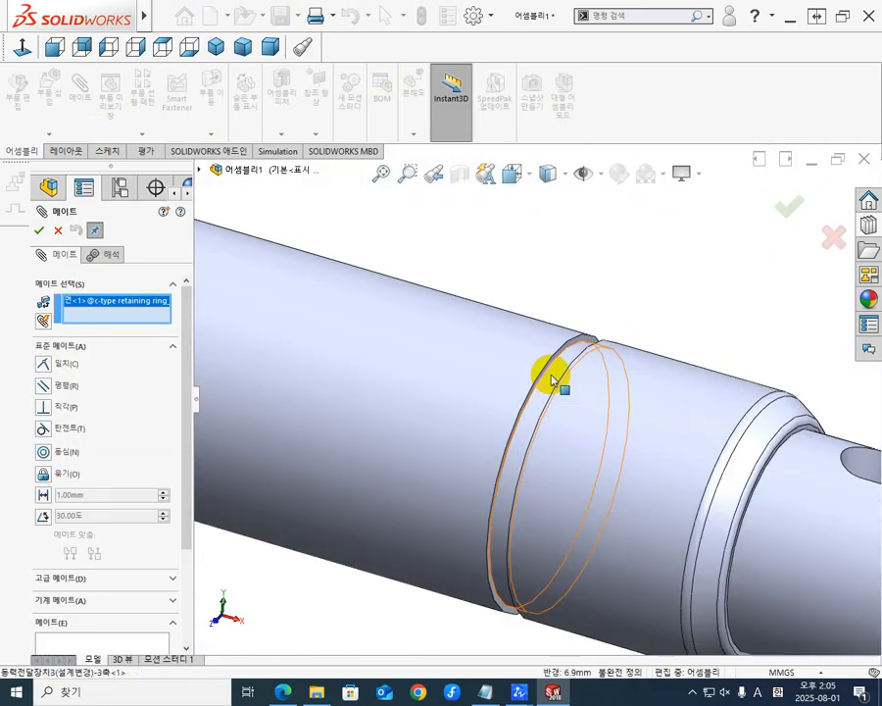
click(555, 372)
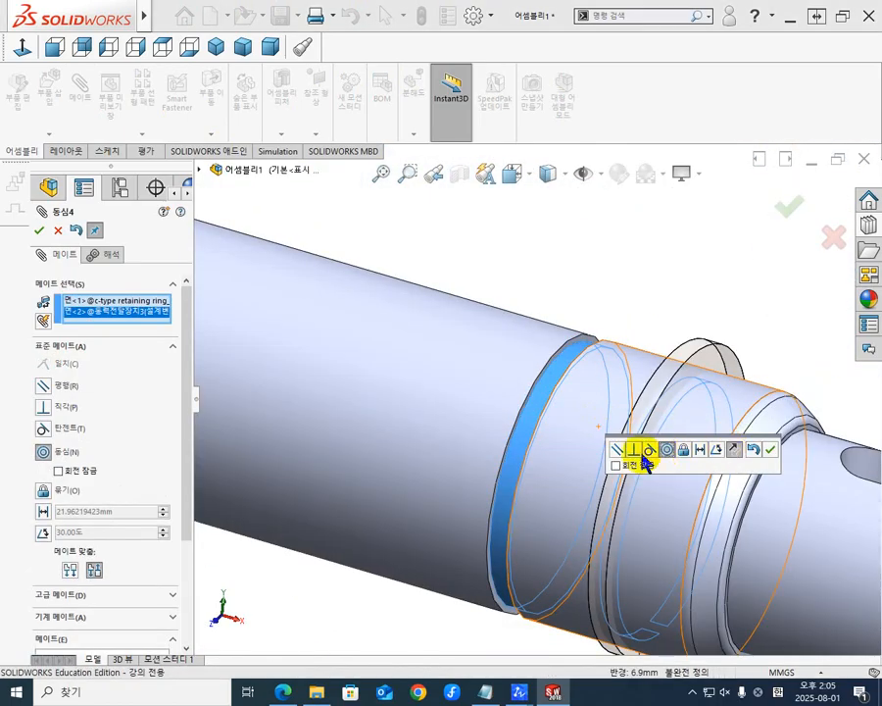
click(770, 450)
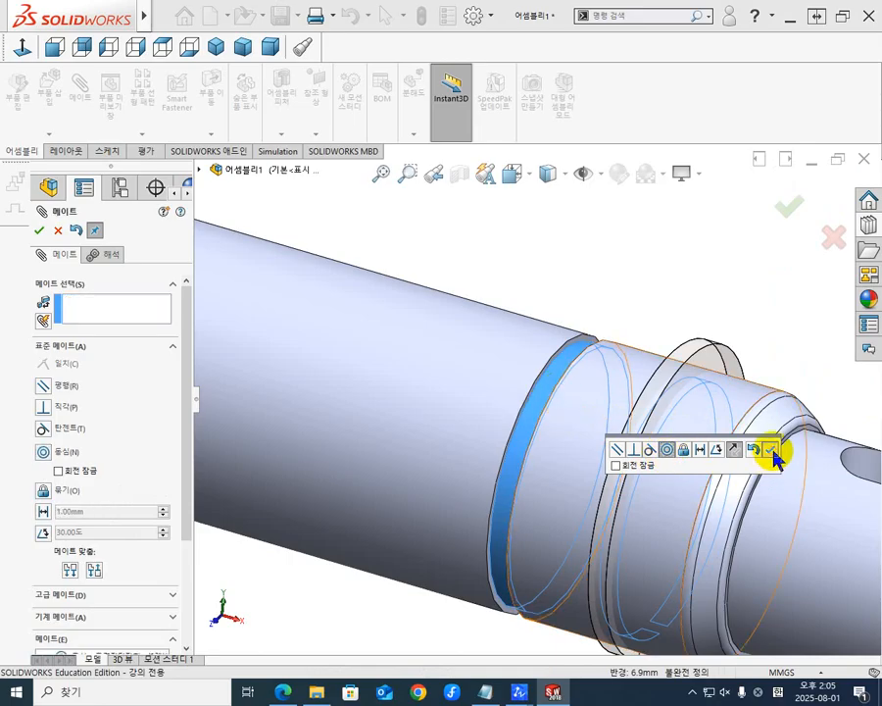
- Slide the retaining ring along the shaft to try it over the groove, and pull it back beside the groove
scroll(600, 411, down, 2)
scroll(602, 412, up, 2)
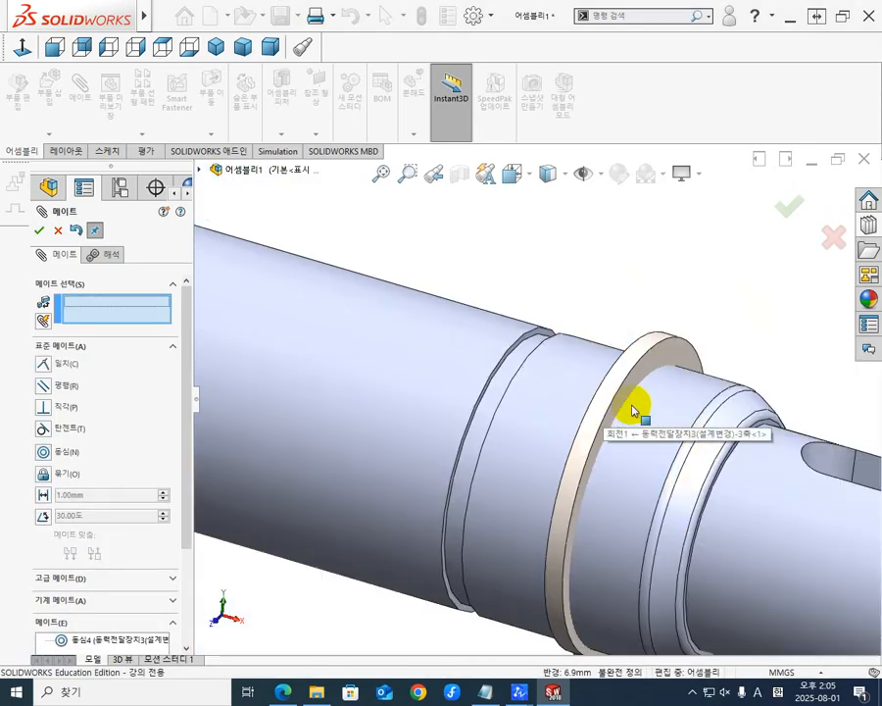
scroll(505, 343, down, 3)
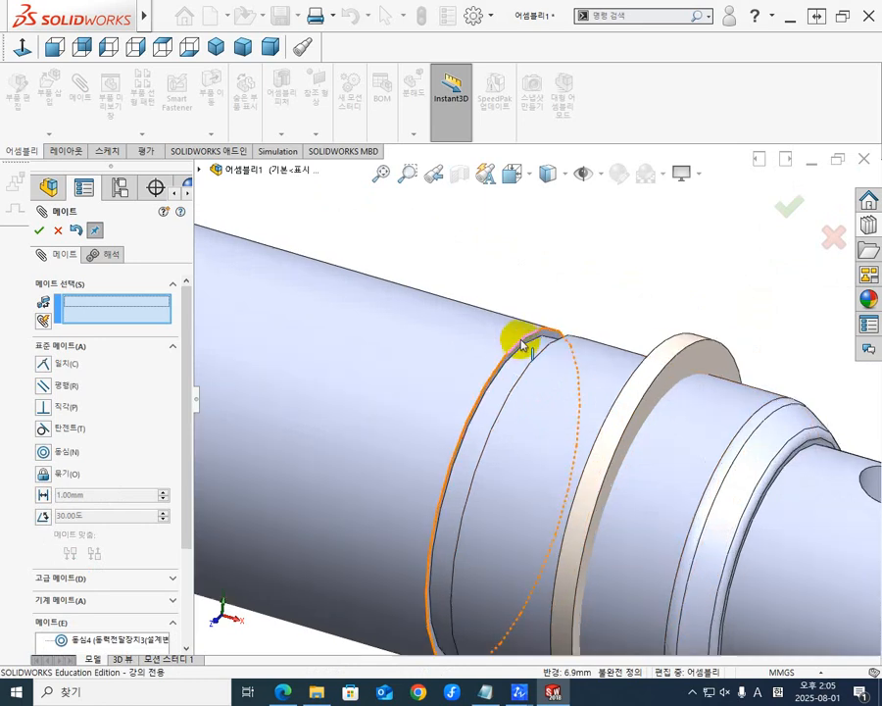
middle_drag(596, 378, 615, 384)
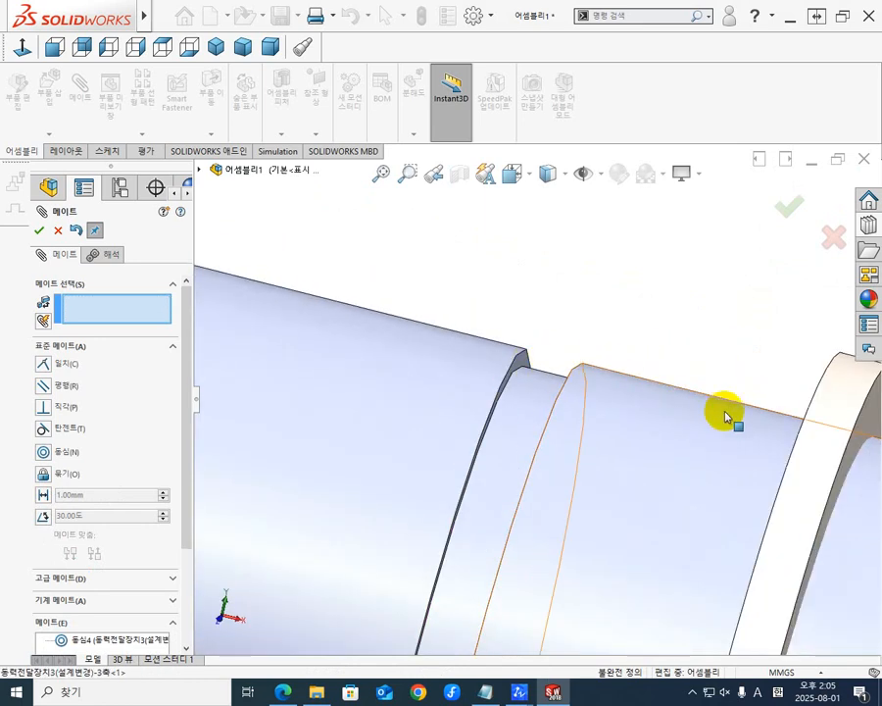
drag(821, 433, 506, 348)
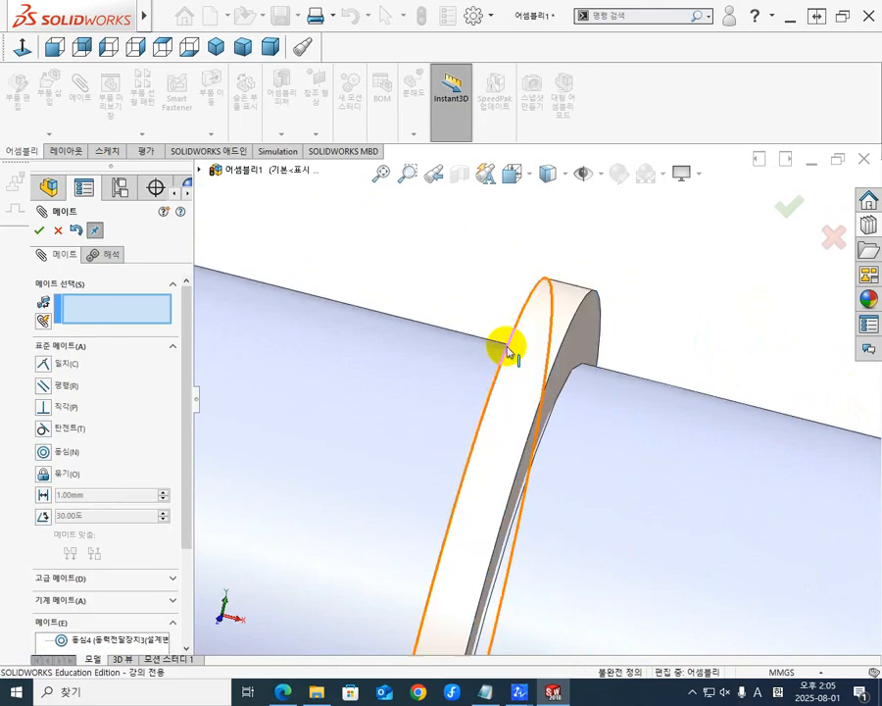
middle_drag(508, 349, 533, 417)
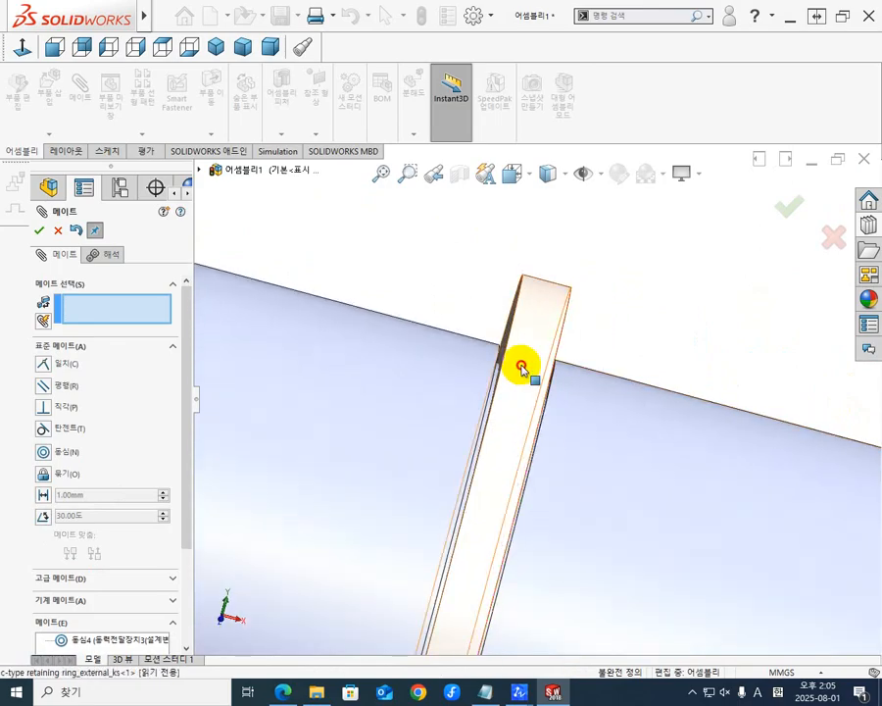
drag(521, 368, 616, 399)
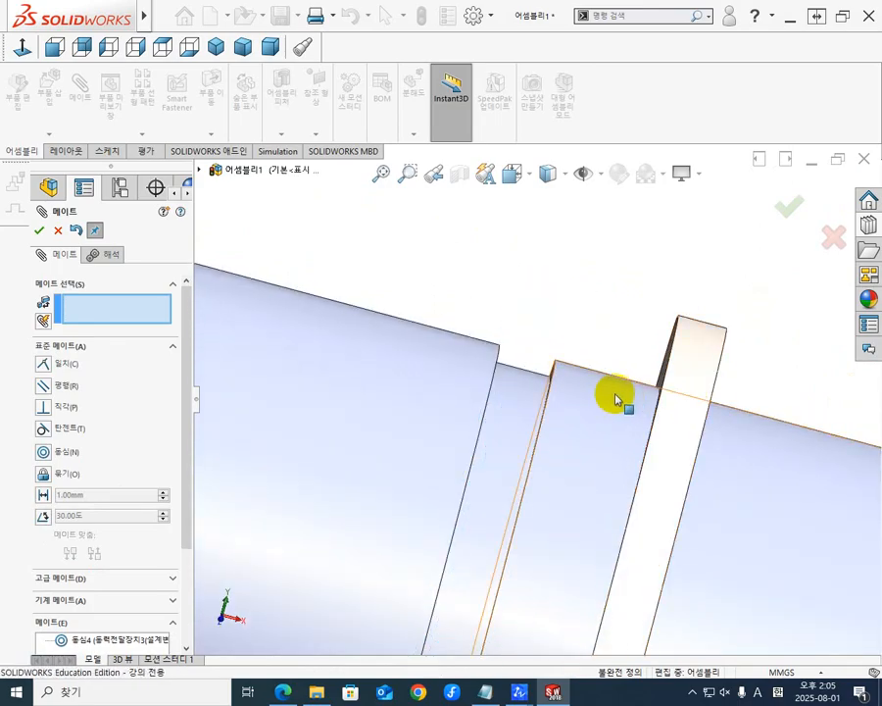
middle_drag(586, 397, 548, 375)
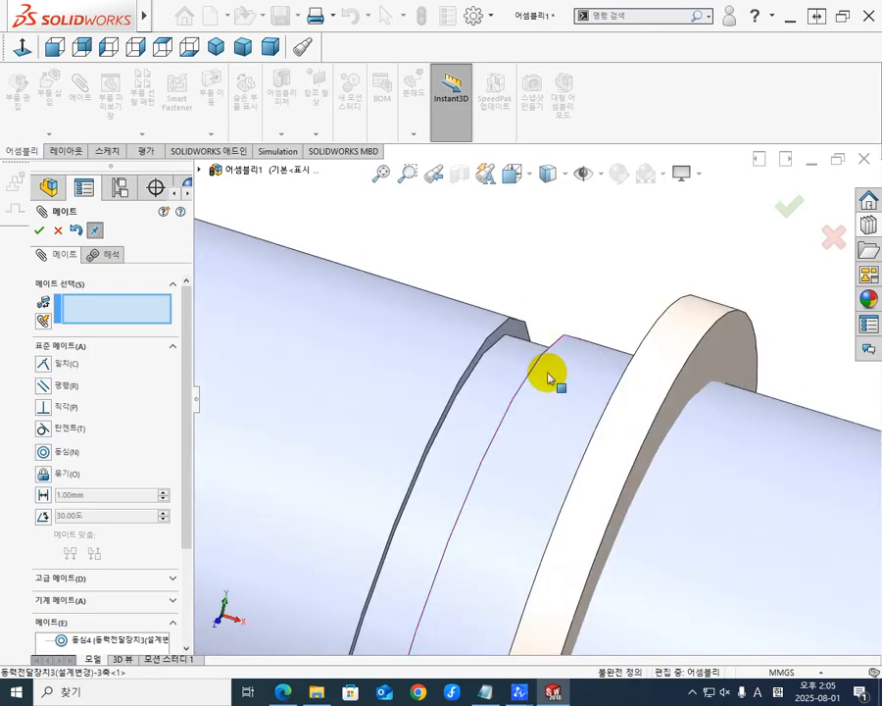
- Seat the retaining ring in the shaft groove with a coincident mate between its housing-side face and the groove wall nearer the housing
scroll(526, 330, down, 4)
scroll(536, 428, up, 8)
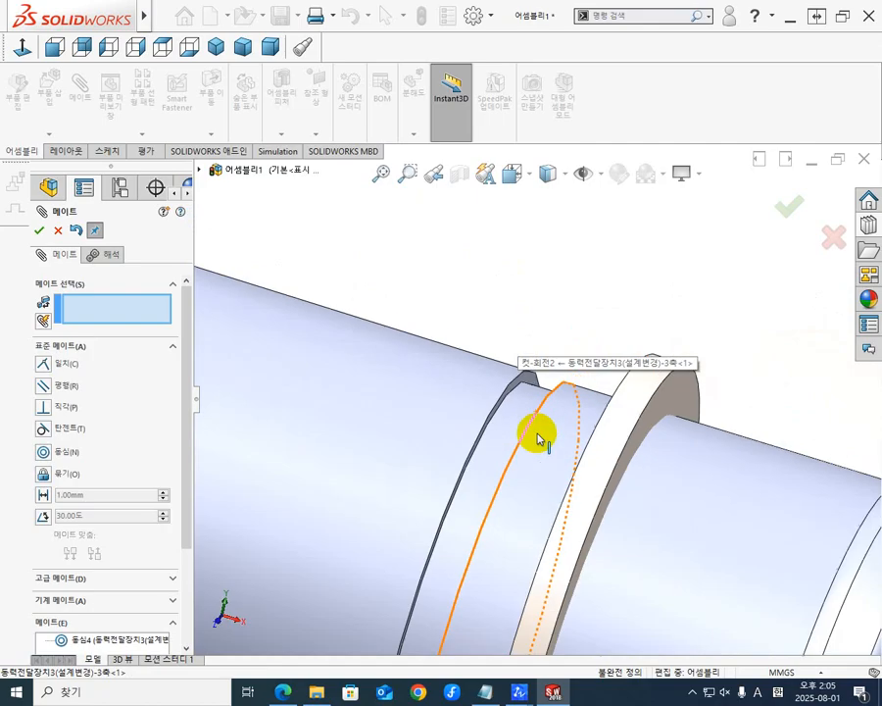
scroll(536, 513, up, 10)
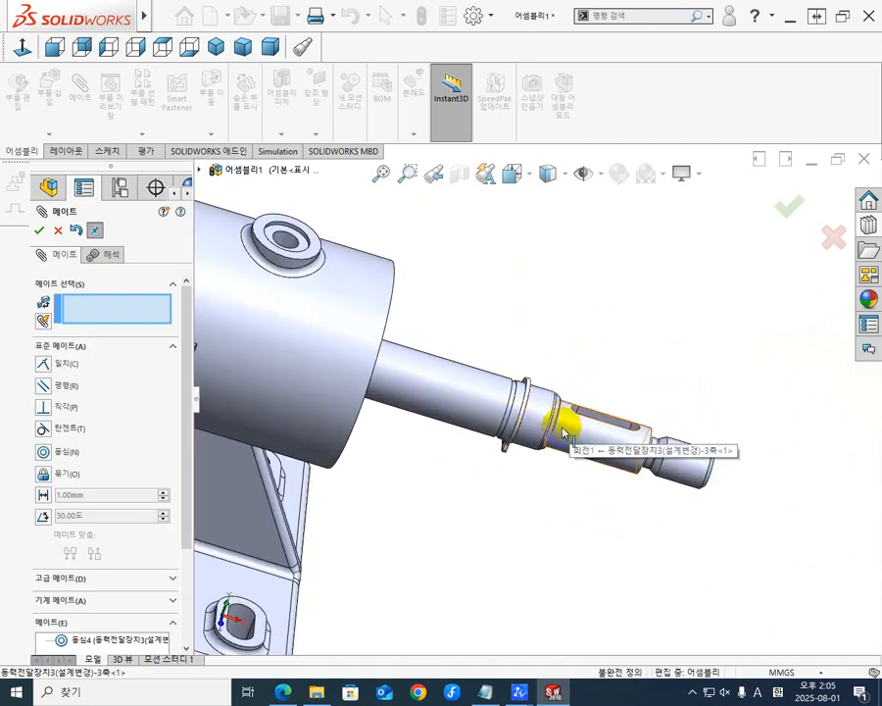
scroll(494, 405, down, 6)
scroll(389, 325, down, 6)
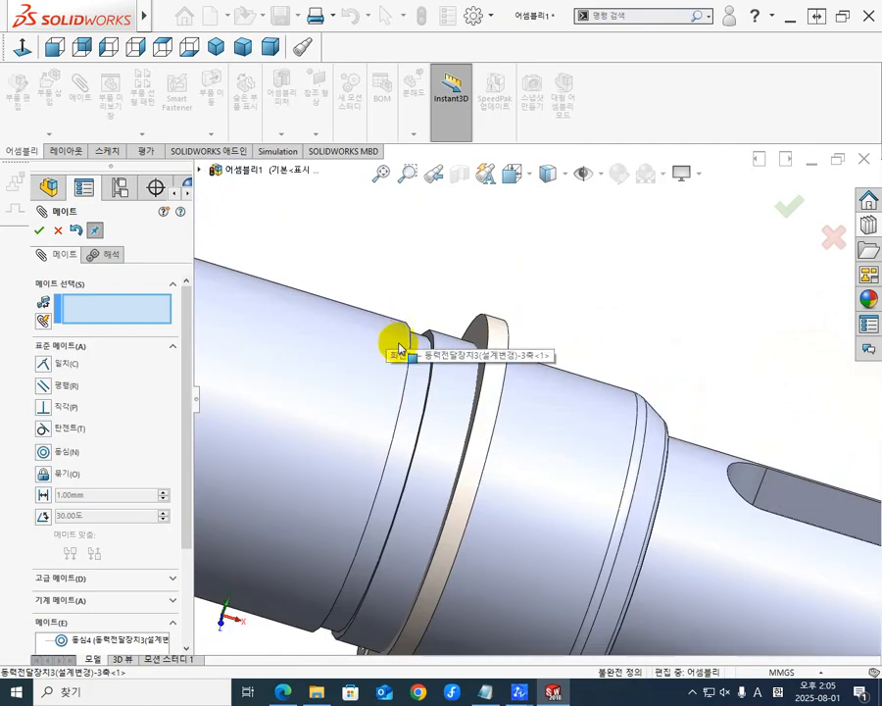
scroll(436, 374, down, 6)
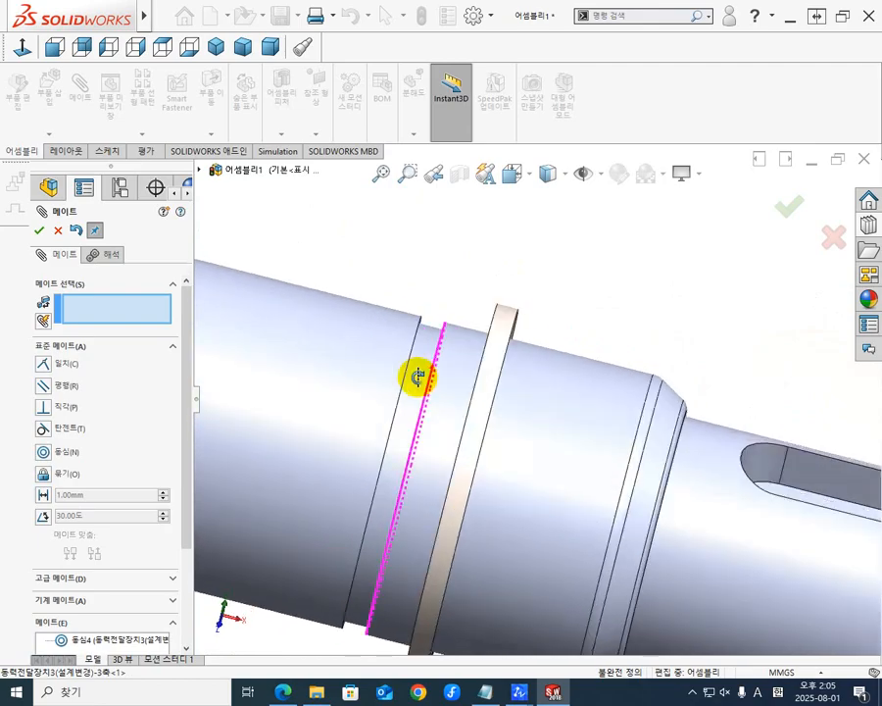
scroll(446, 332, down, 2)
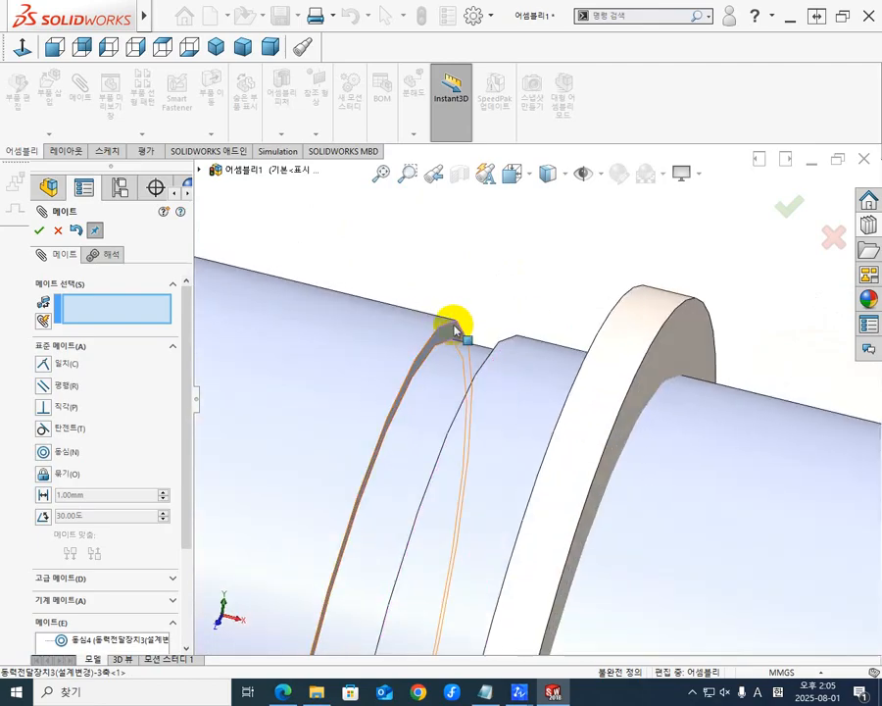
click(456, 340)
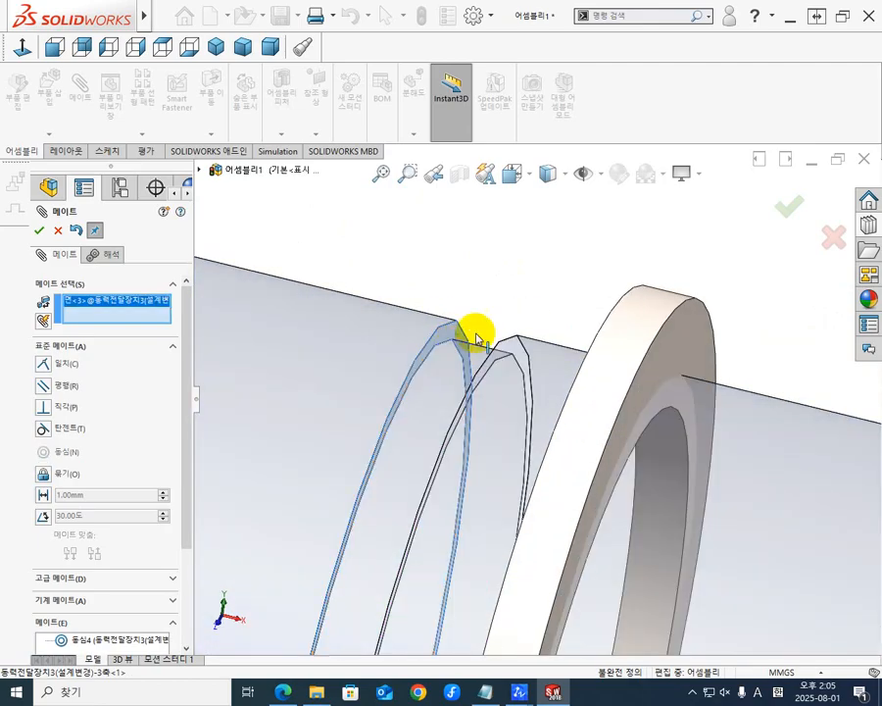
scroll(517, 377, up, 4)
scroll(519, 382, down, 3)
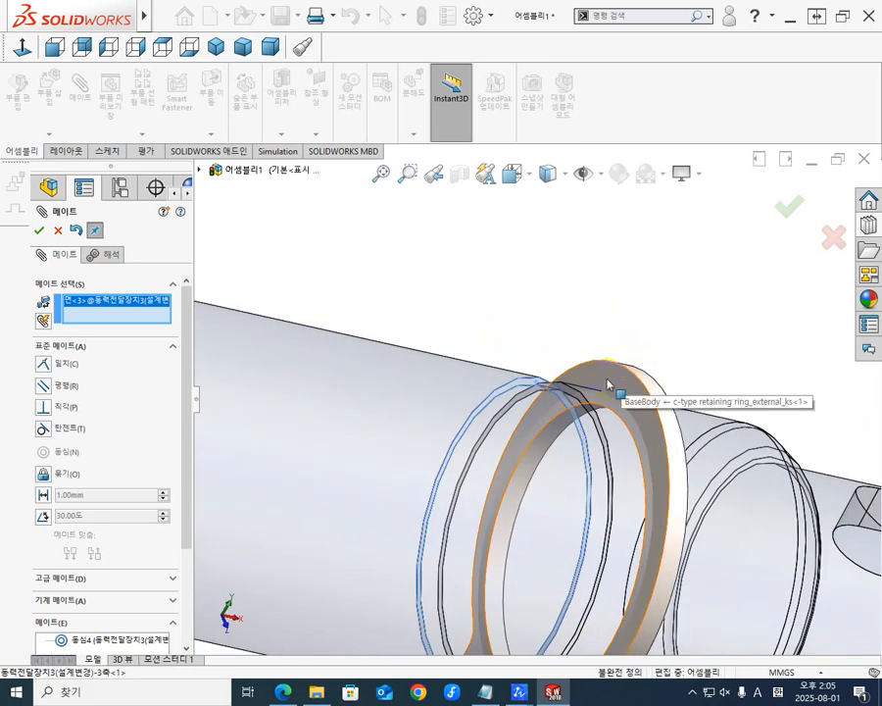
click(588, 441)
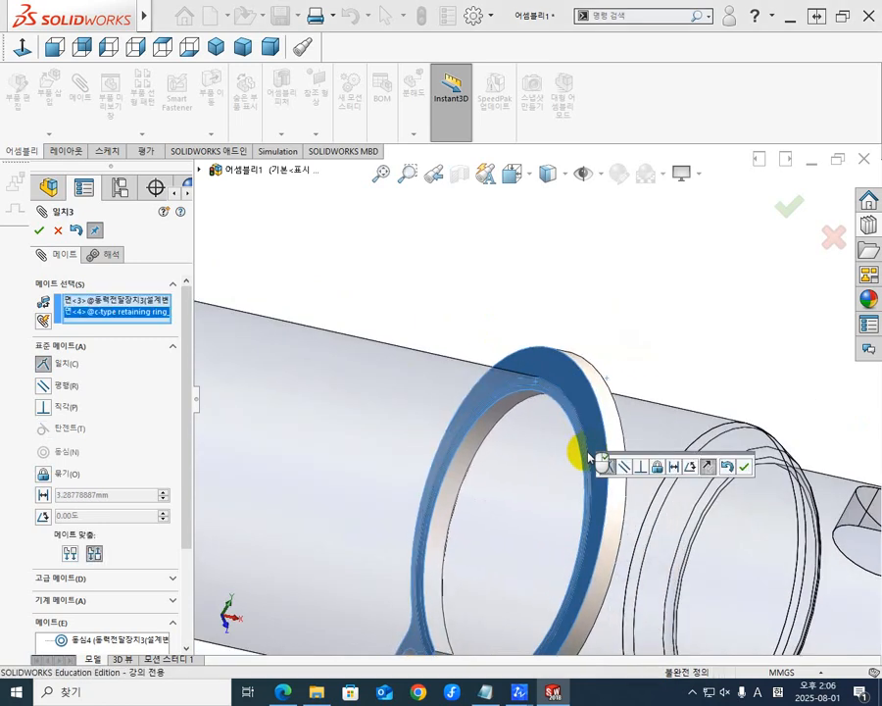
click(745, 468)
scroll(656, 423, down, 5)
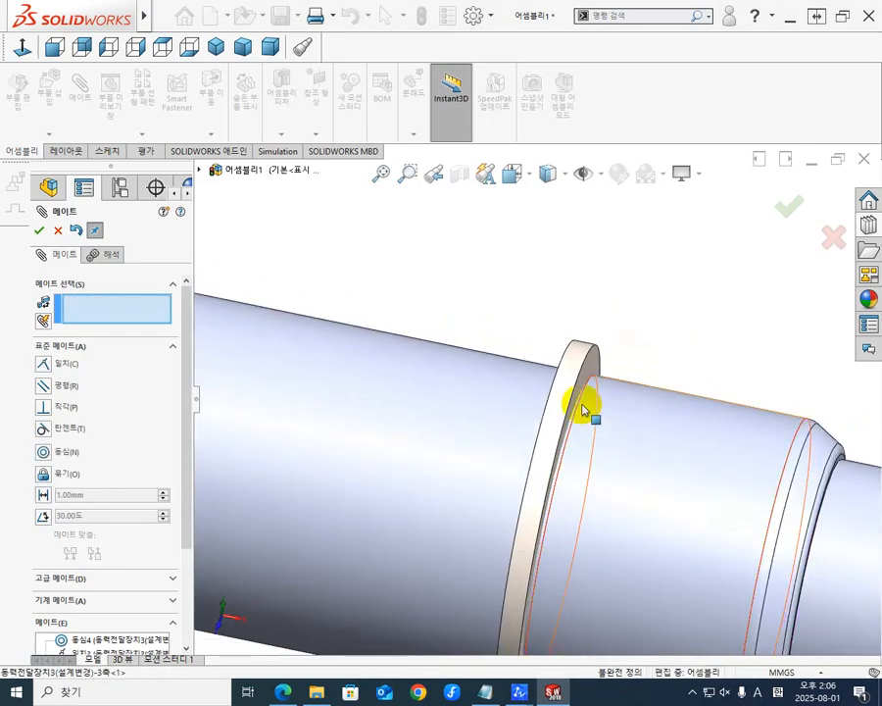
middle_drag(580, 363, 580, 332)
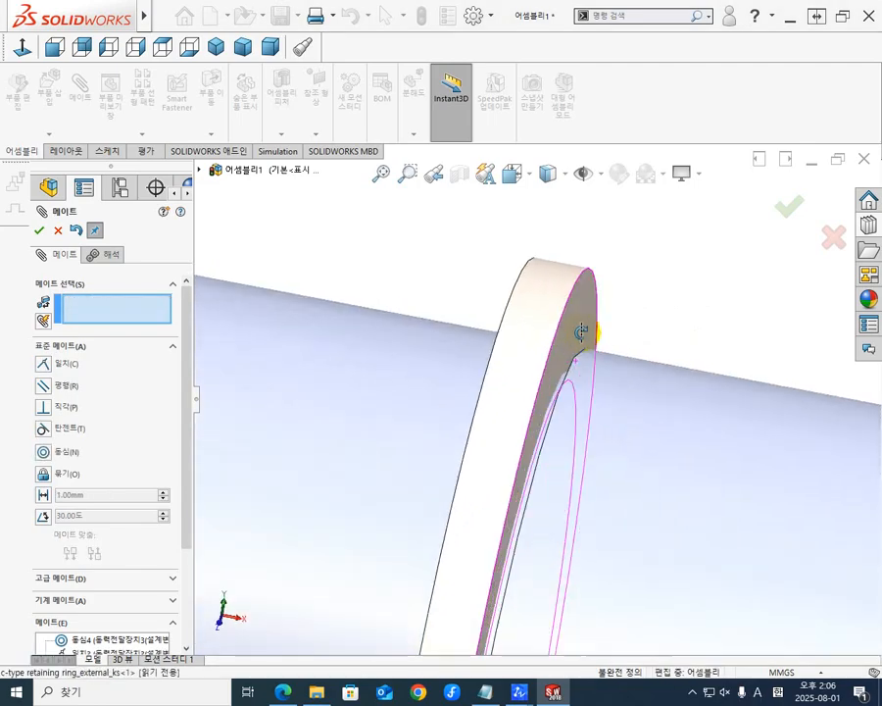
- Slide the shaft back toward the housing and mate the retaining ring's housing-side face coincident with the ball bearing's side face
scroll(557, 407, up, 10)
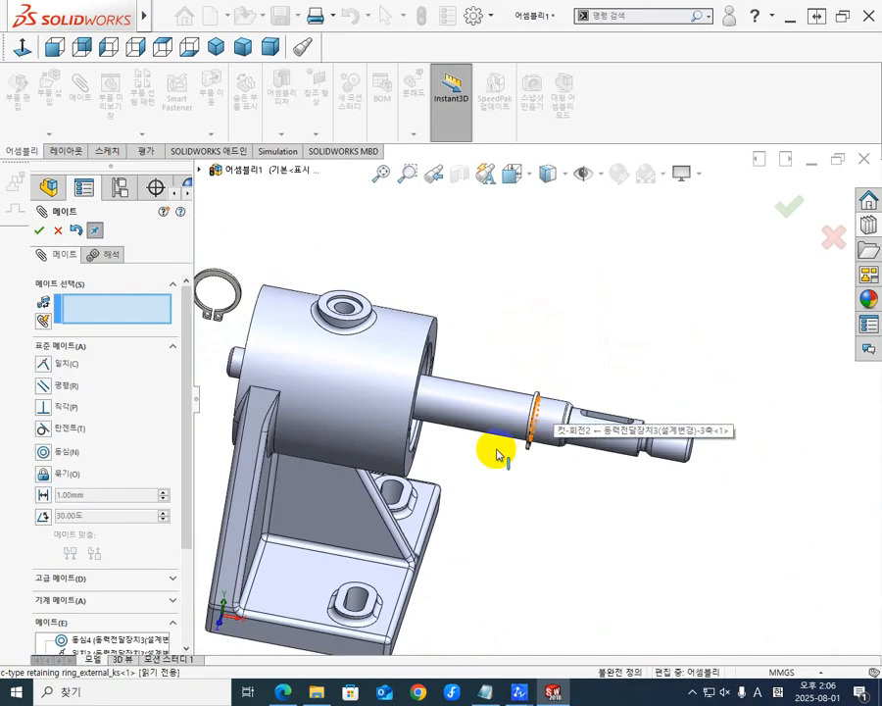
mouse_move(476, 414)
middle_down()
mouse_move(449, 382)
mouse_move(475, 402)
middle_up()
drag(474, 402, 411, 397)
scroll(451, 404, down, 7)
middle_drag(405, 388, 555, 433)
click(454, 339)
scroll(506, 367, down, 5)
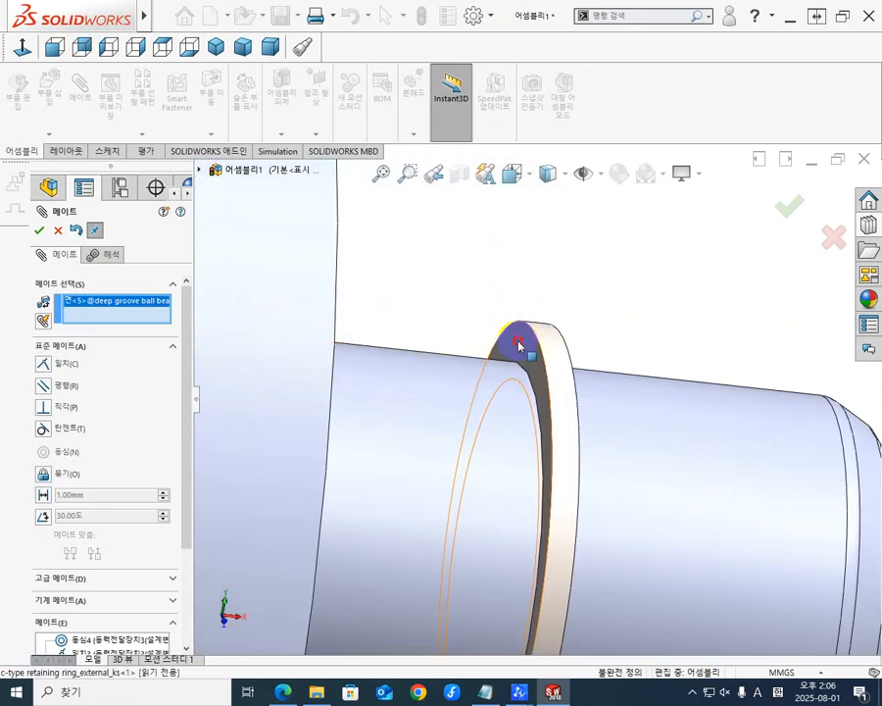
click(514, 345)
click(512, 474)
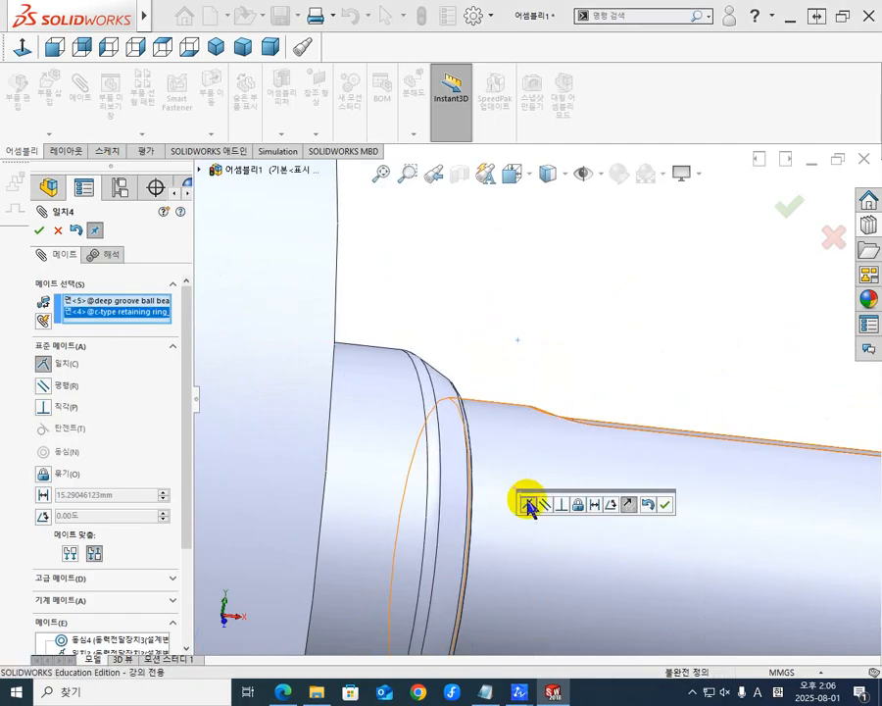
click(667, 505)
middle_drag(559, 518, 534, 520)
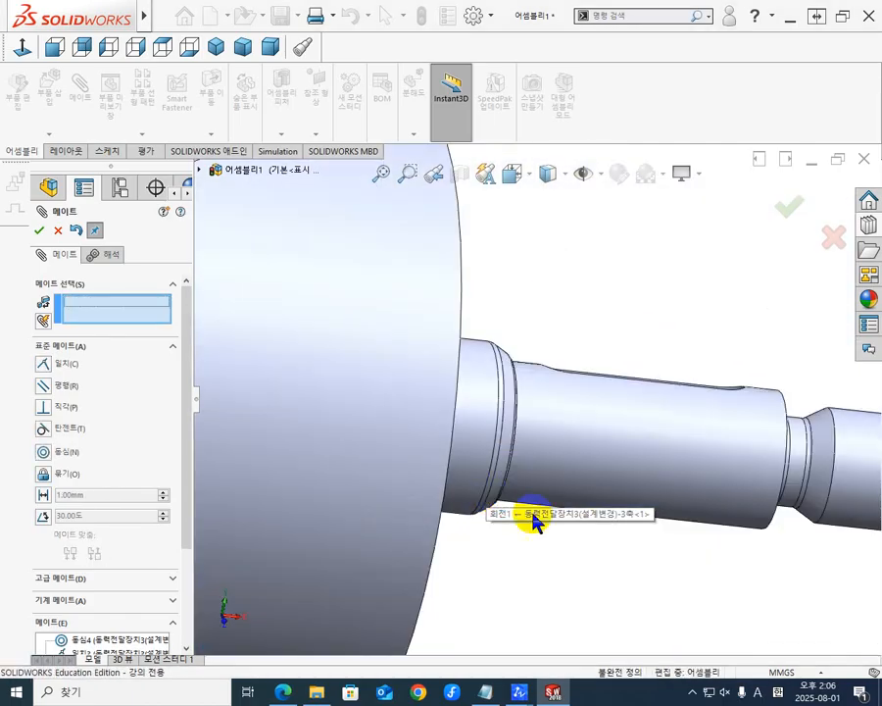
middle_drag(573, 439, 449, 374)
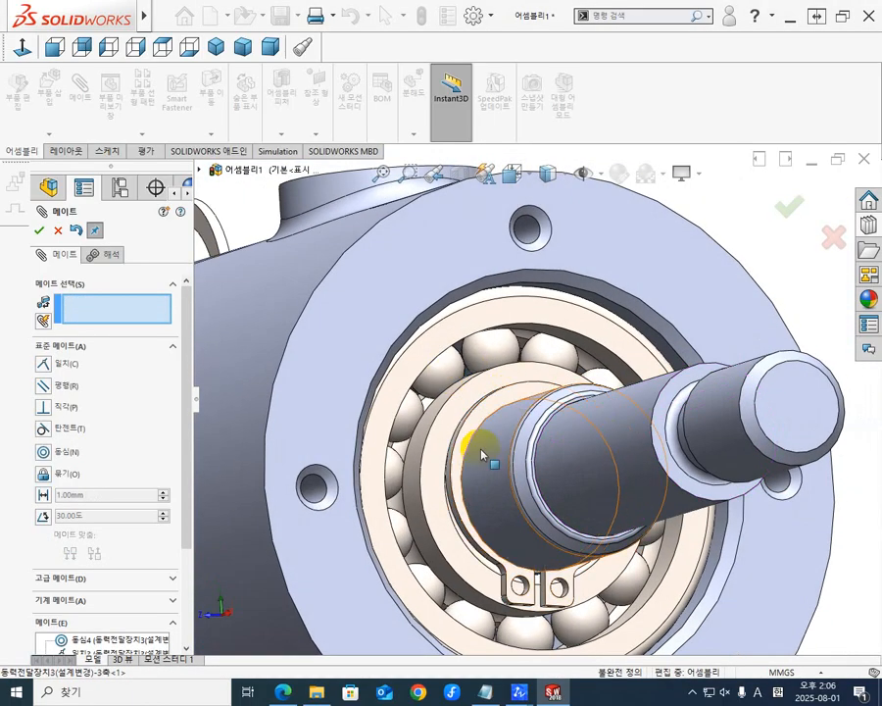
scroll(404, 516, up, 5)
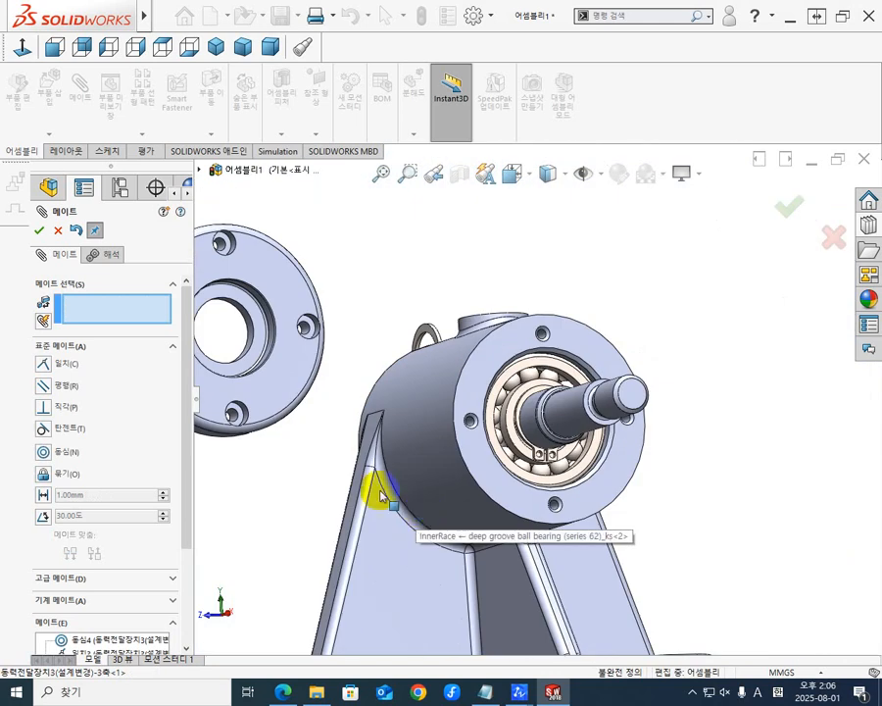
scroll(392, 436, up, 4)
middle_drag(394, 433, 566, 527)
scroll(446, 424, down, 3)
scroll(590, 381, down, 5)
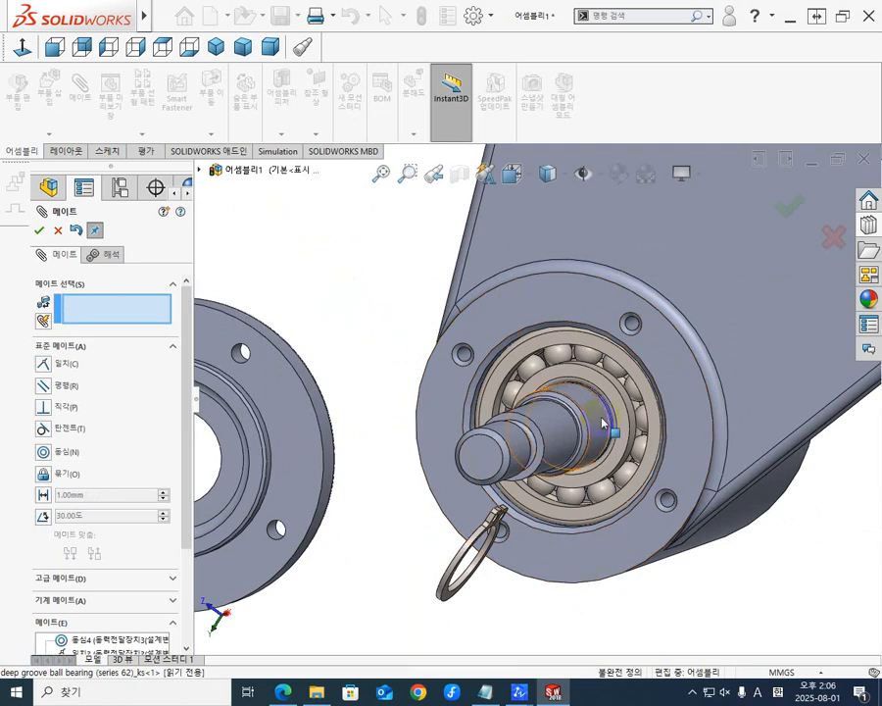
middle_drag(603, 421, 834, 344)
scroll(711, 279, down, 4)
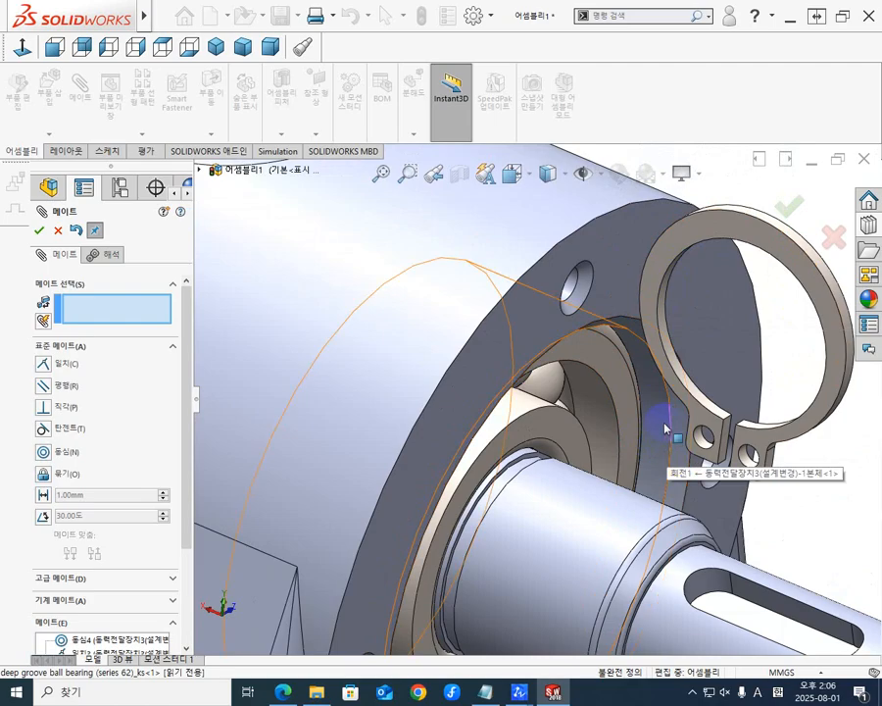
click(663, 264)
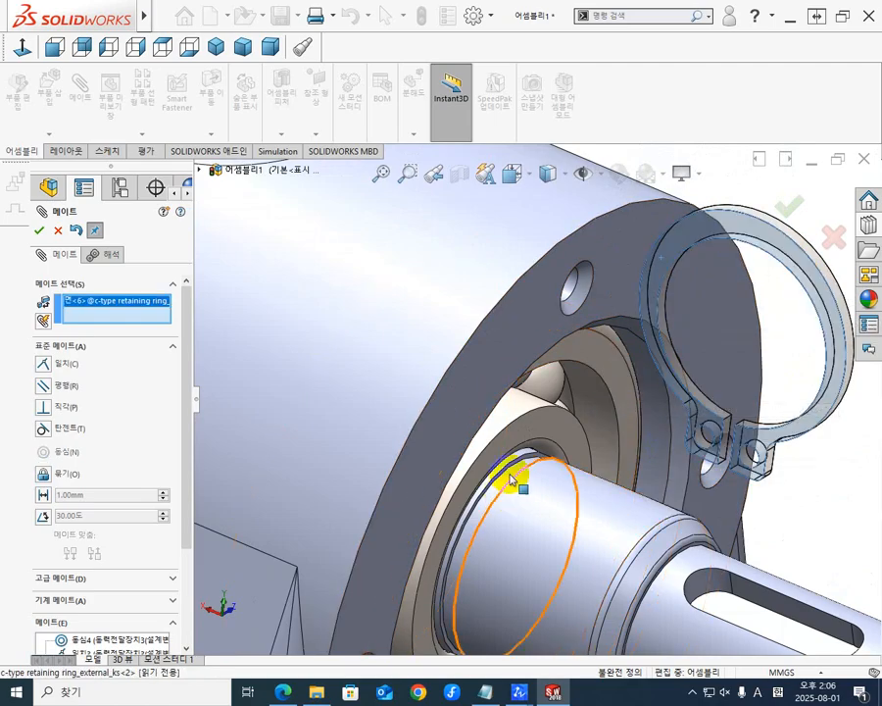
scroll(748, 472, down, 4)
scroll(745, 472, up, 4)
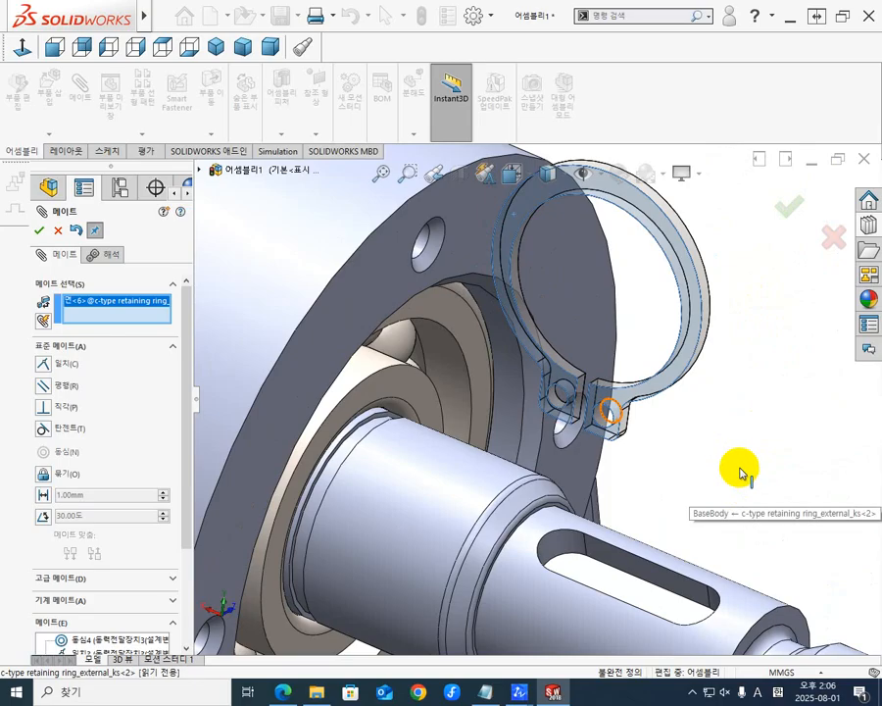
click(736, 449)
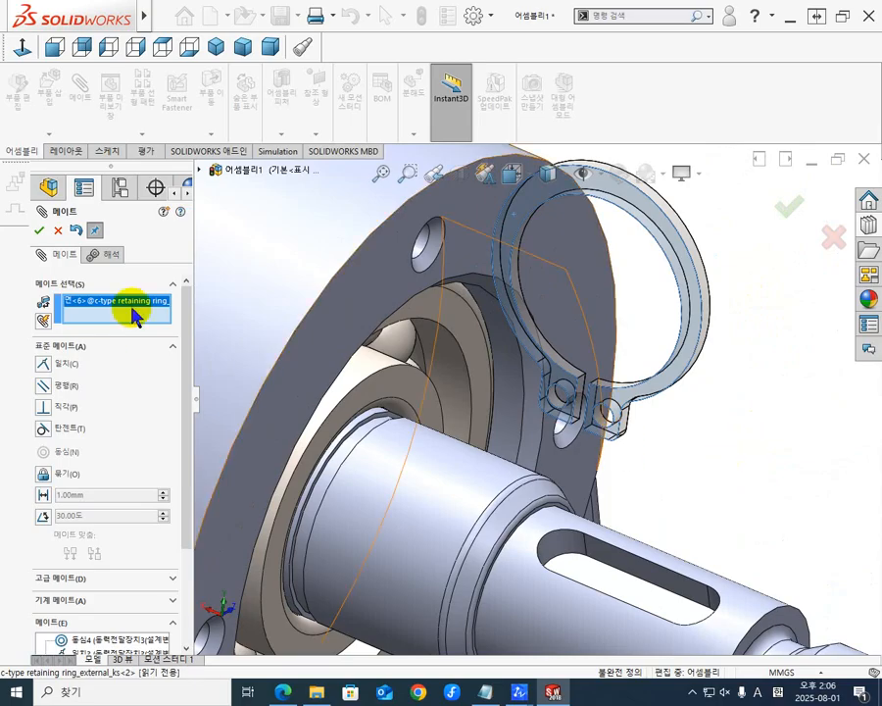
right_click(155, 310)
click(201, 316)
- Mate the second retaining ring's inner cylindrical face concentric with the bottom of the shaft groove at the other bearing
scroll(537, 378, down, 3)
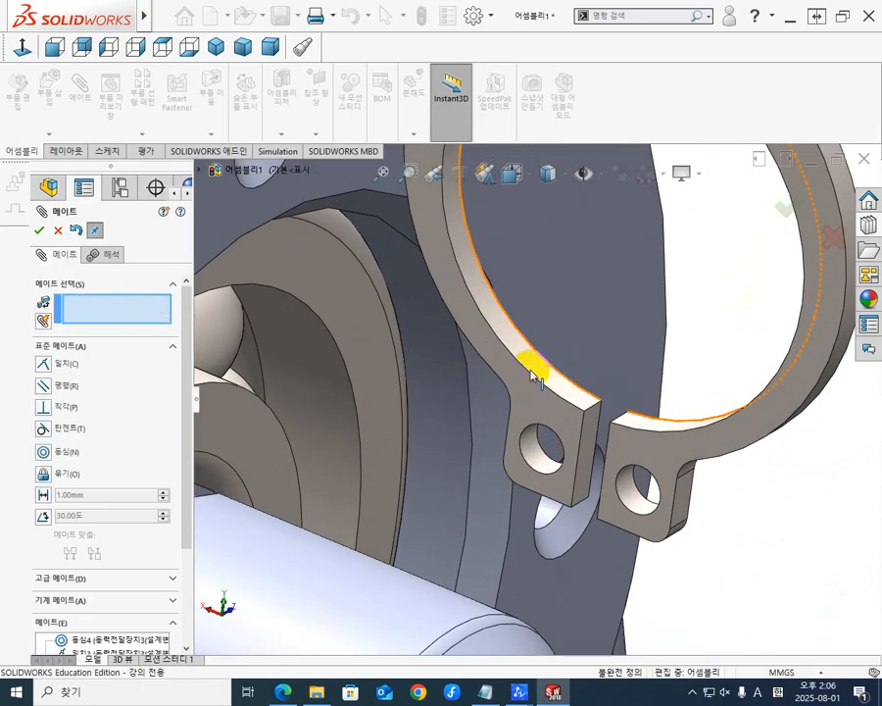
click(535, 373)
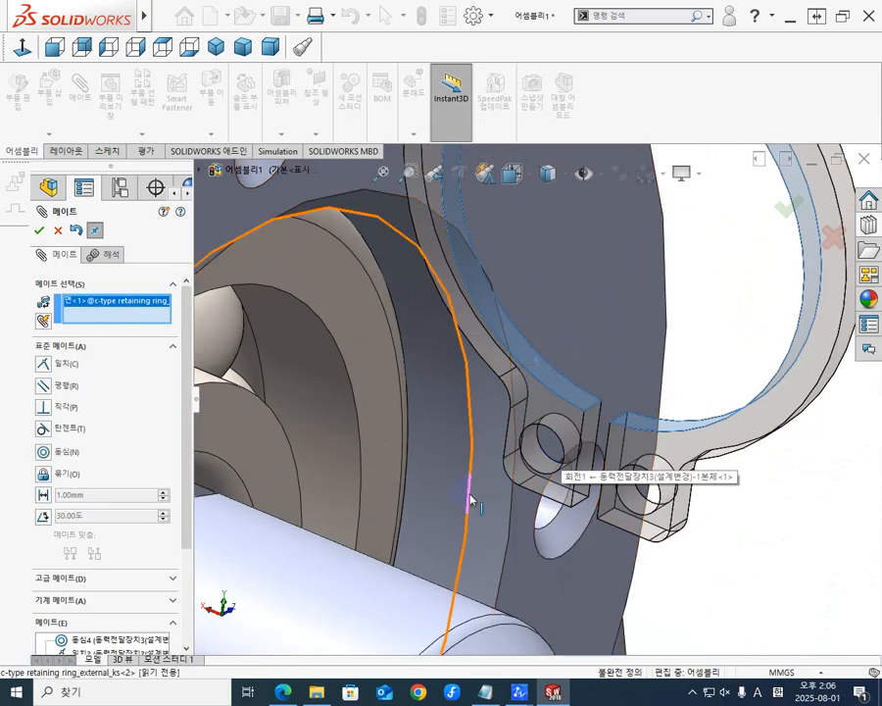
scroll(450, 495, up, 5)
scroll(421, 446, down, 6)
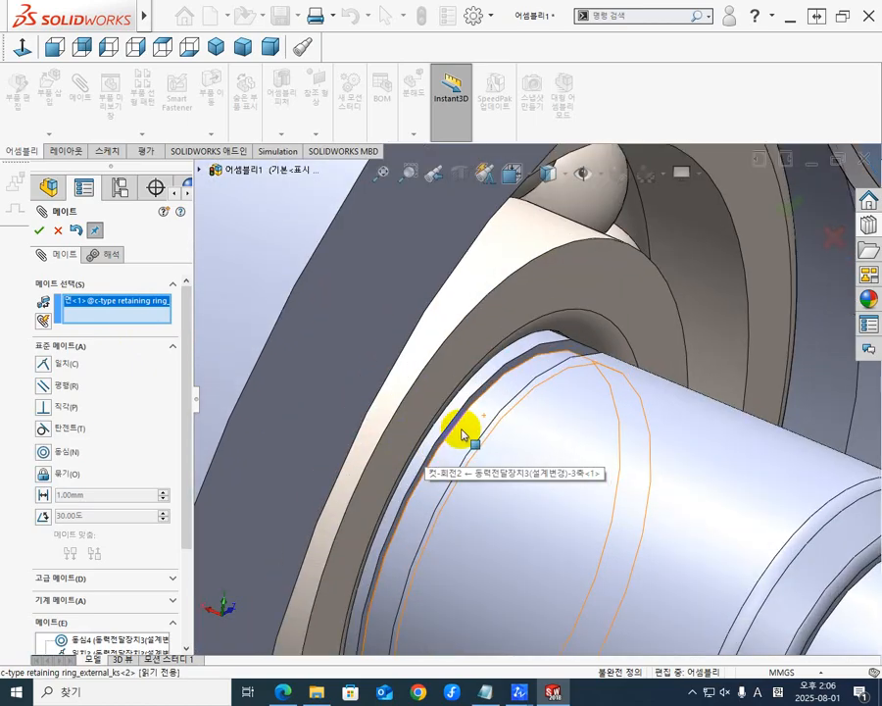
click(472, 478)
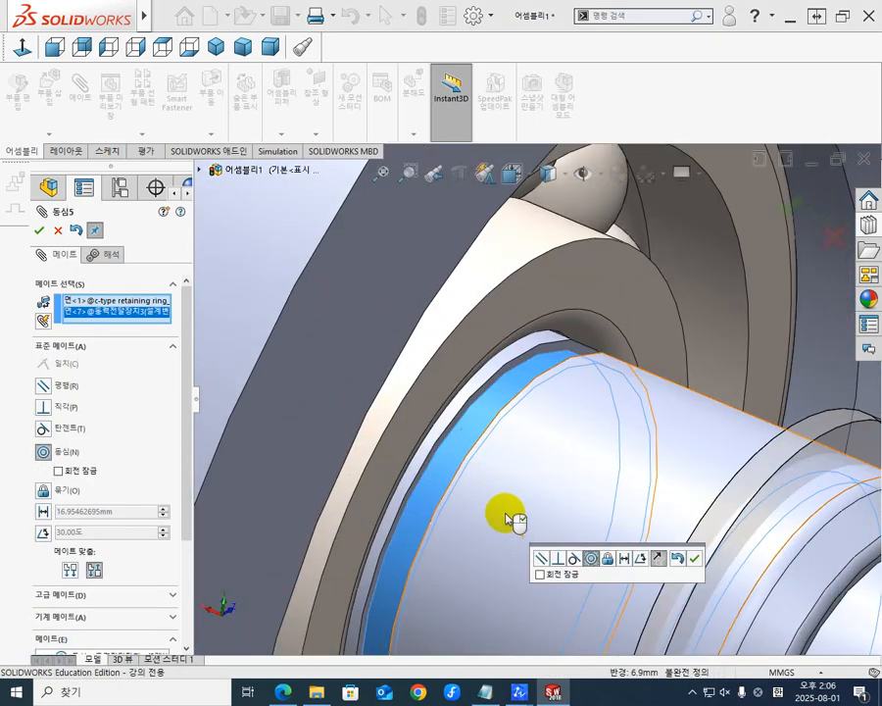
click(695, 566)
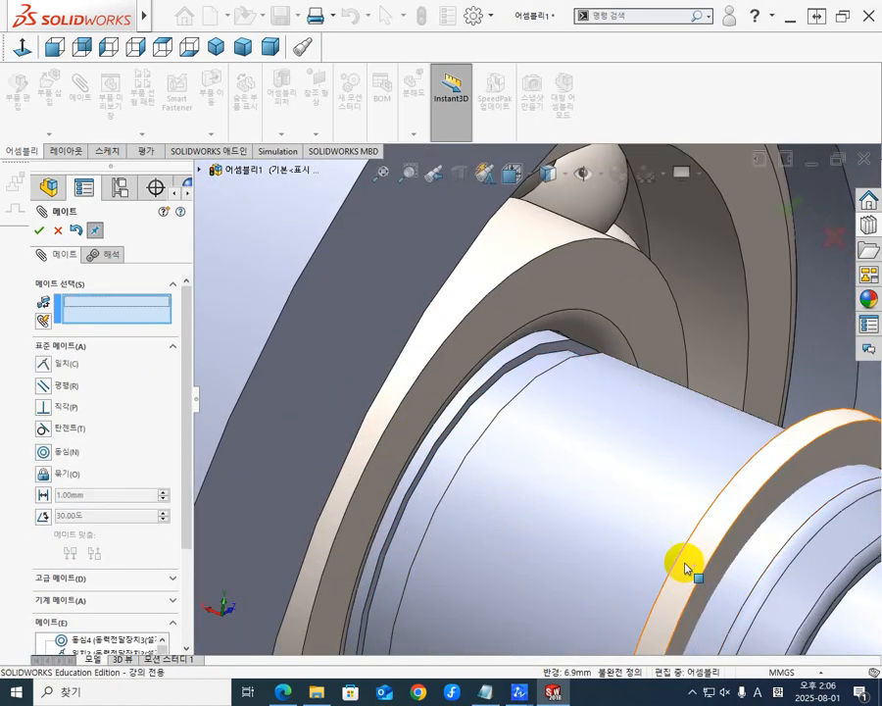
- Seat the second retaining ring with a coincident mate between its housing-side face and the groove wall nearer the bearing
middle_drag(685, 568, 652, 504)
scroll(498, 468, down, 3)
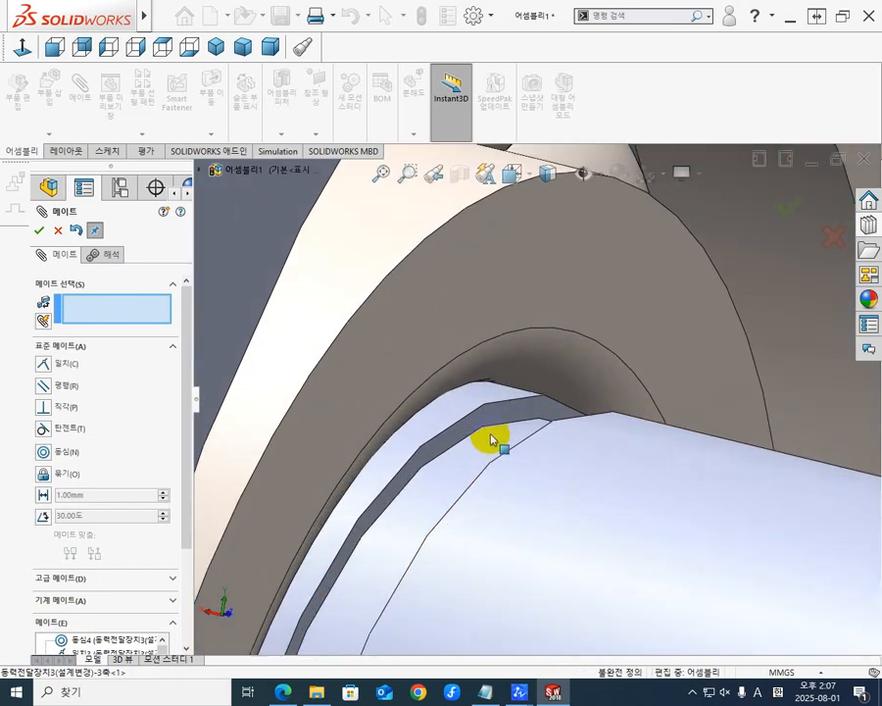
click(529, 453)
scroll(562, 499, up, 5)
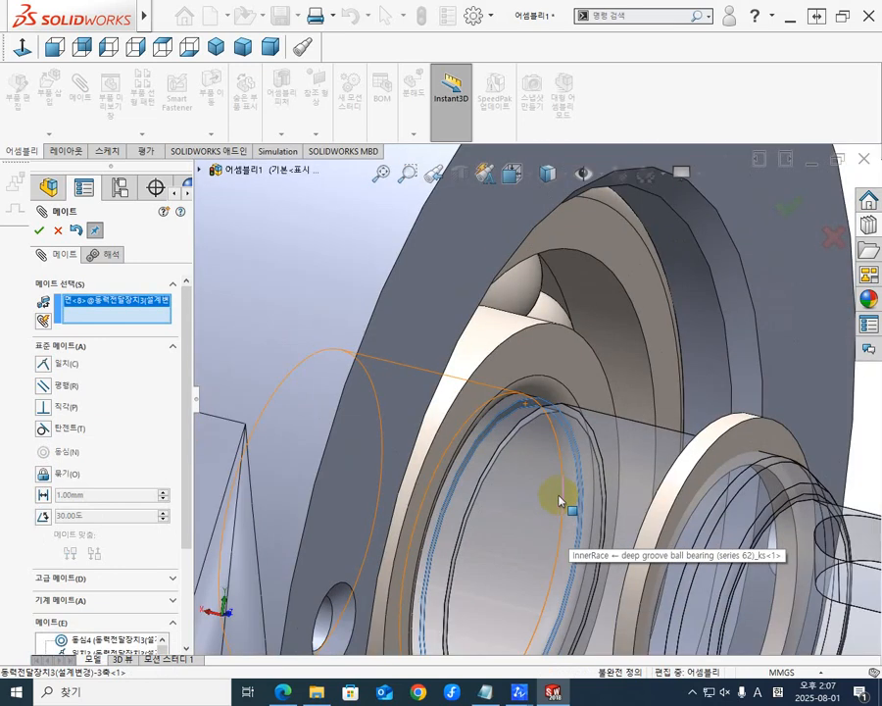
middle_drag(565, 486, 750, 464)
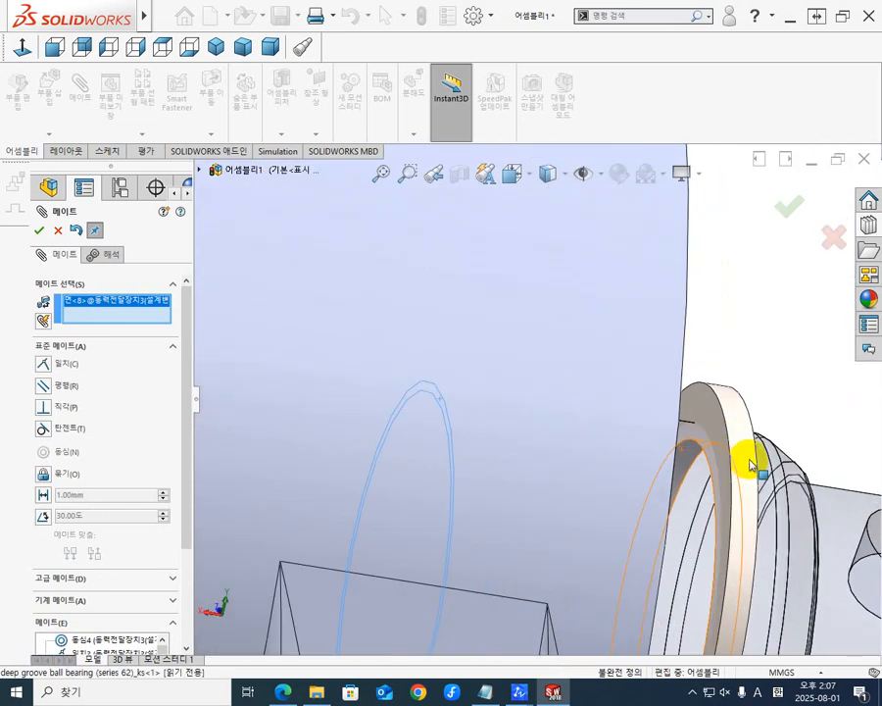
click(713, 415)
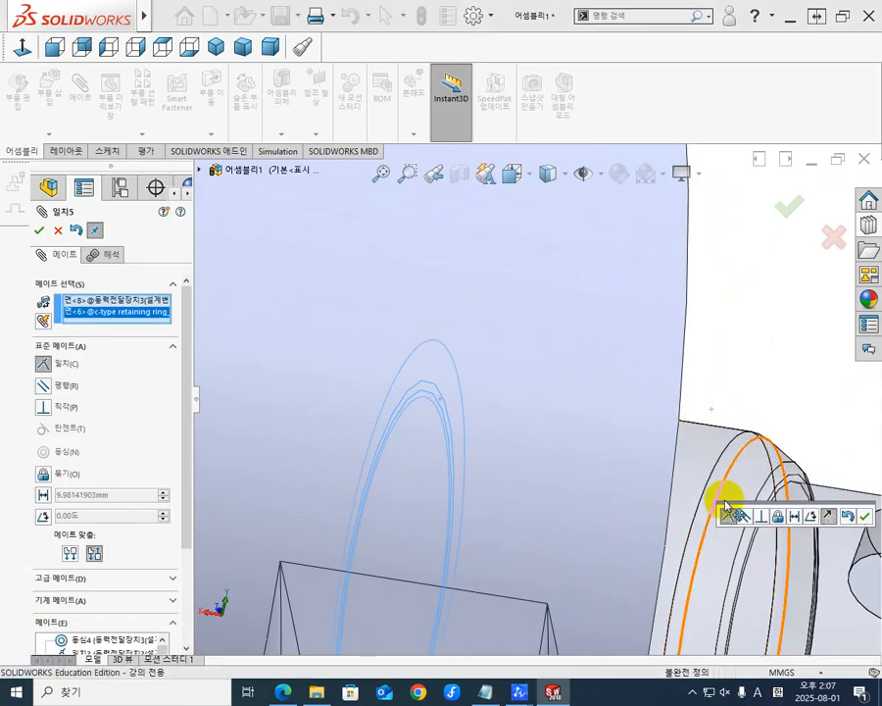
click(868, 519)
- Inspect the seated retaining ring, try moving the shaft to check its motion, and leave the Mate command
scroll(670, 537, down, 5)
middle_drag(664, 526, 573, 541)
scroll(537, 507, down, 5)
scroll(520, 493, up, 6)
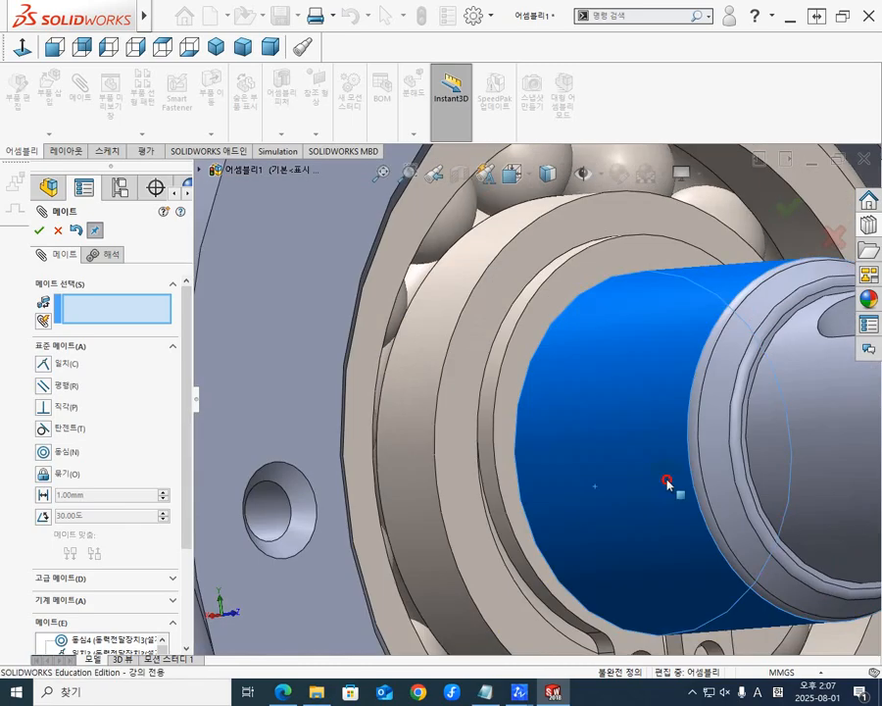
key(f)
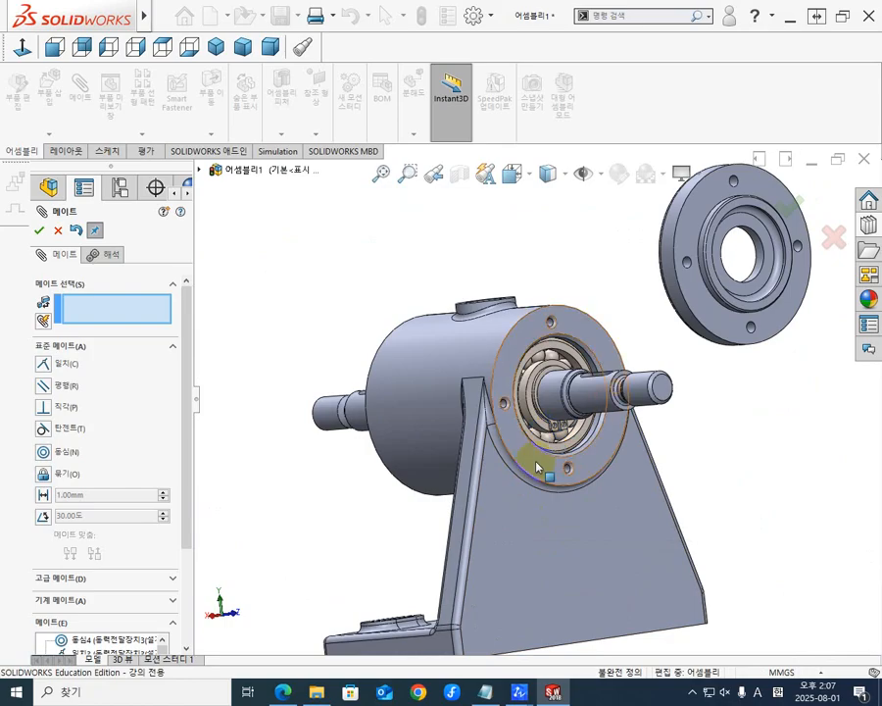
middle_drag(553, 455, 445, 443)
scroll(561, 405, down, 5)
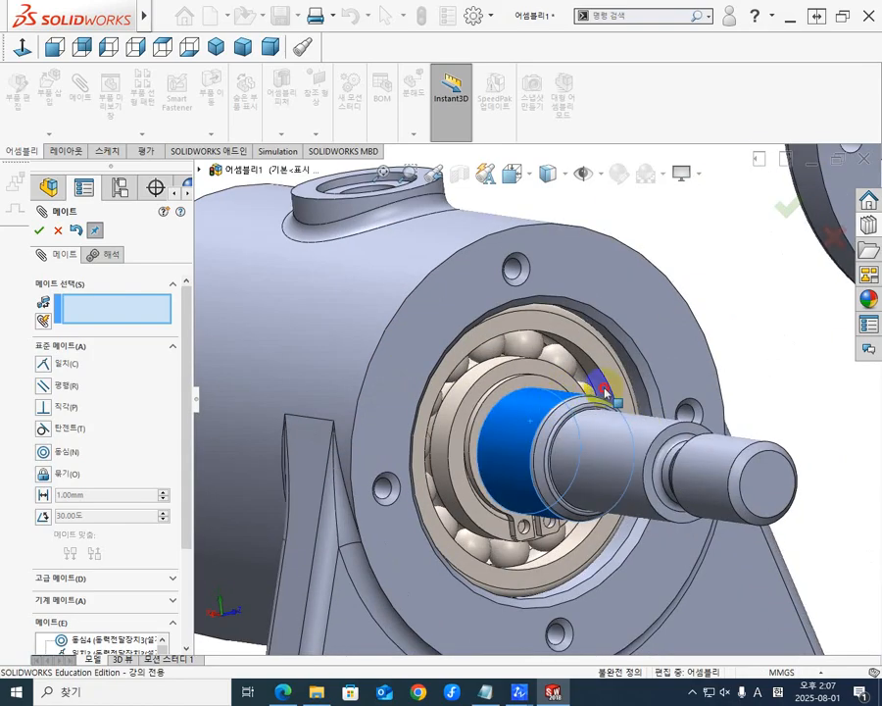
click(633, 452)
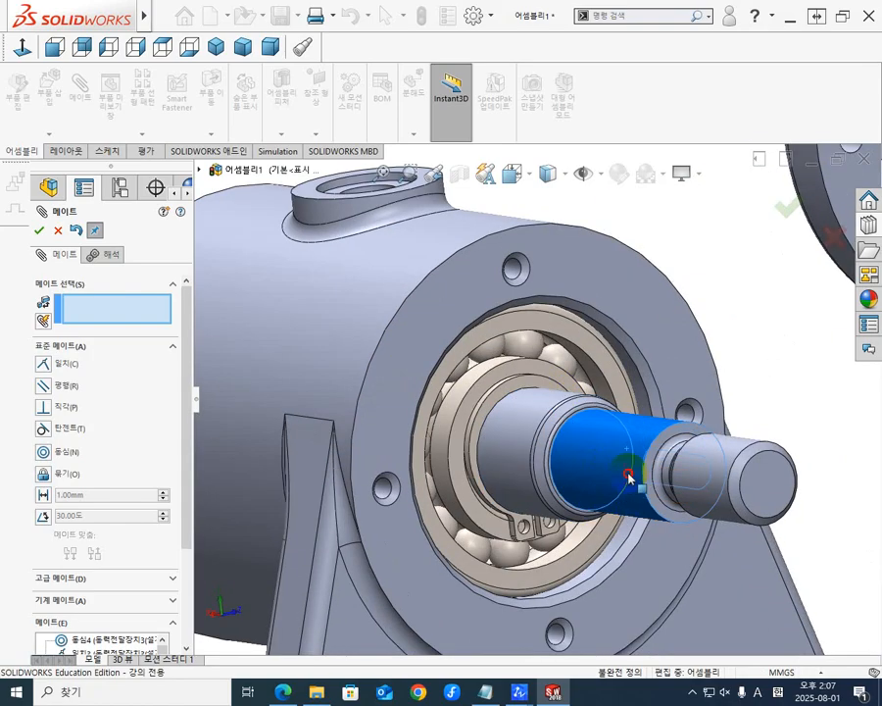
drag(628, 474, 643, 395)
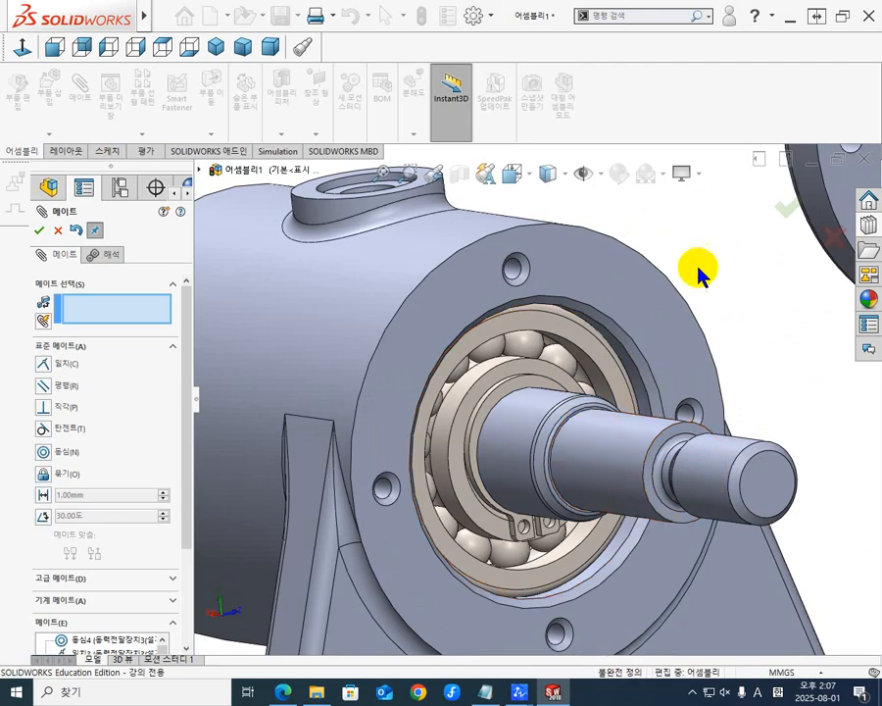
scroll(759, 417, up, 5)
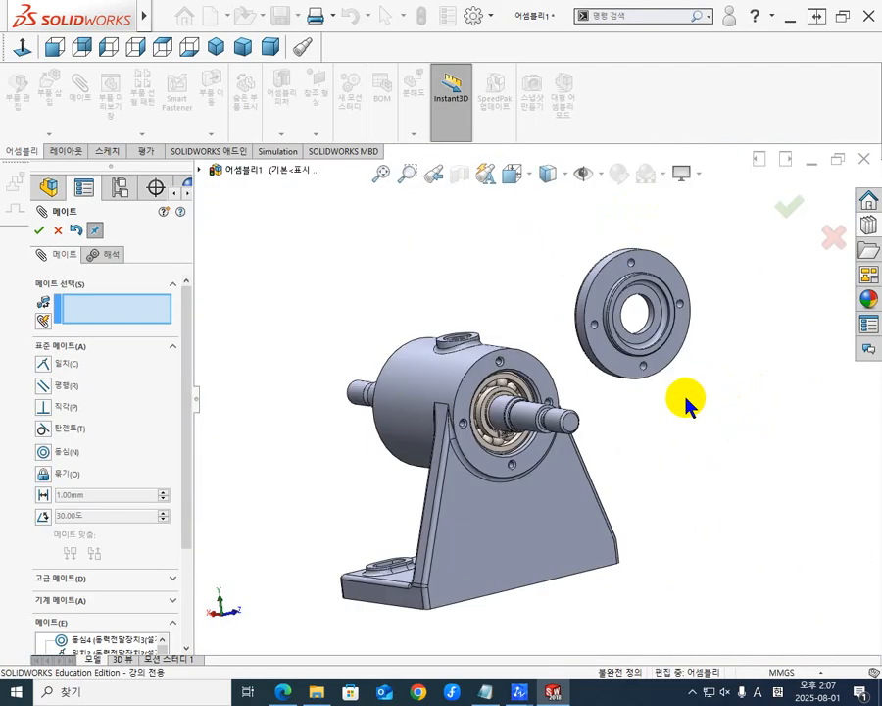
click(57, 235)
- Move the cover from beside the shaft end to above the boss on top of the housing
middle_drag(394, 365, 508, 377)
scroll(508, 377, down, 5)
middle_drag(455, 384, 414, 421)
scroll(505, 390, down, 2)
scroll(507, 411, up, 6)
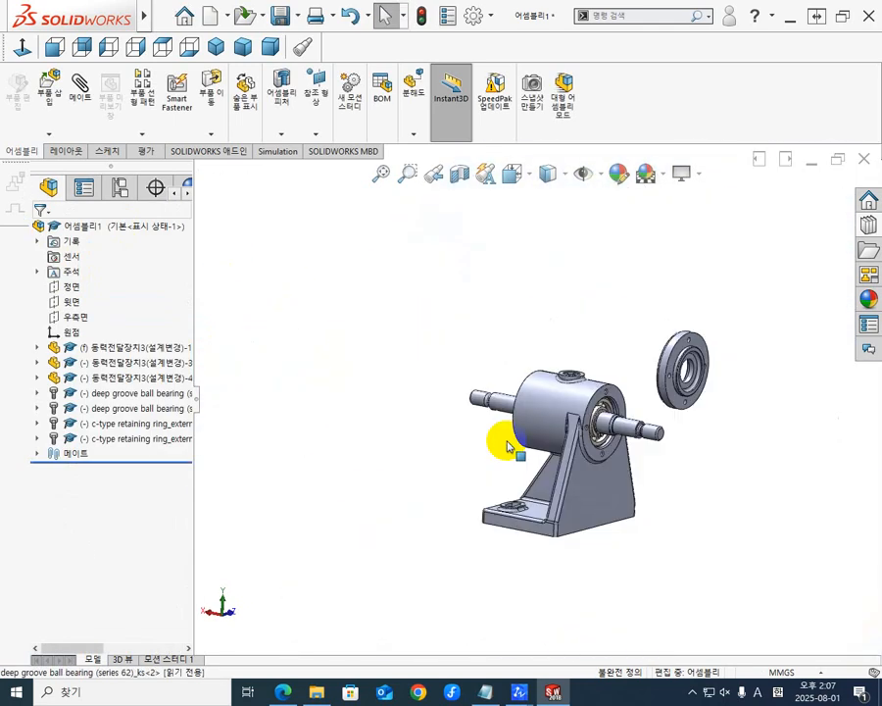
scroll(591, 367, up, 2)
scroll(587, 386, down, 8)
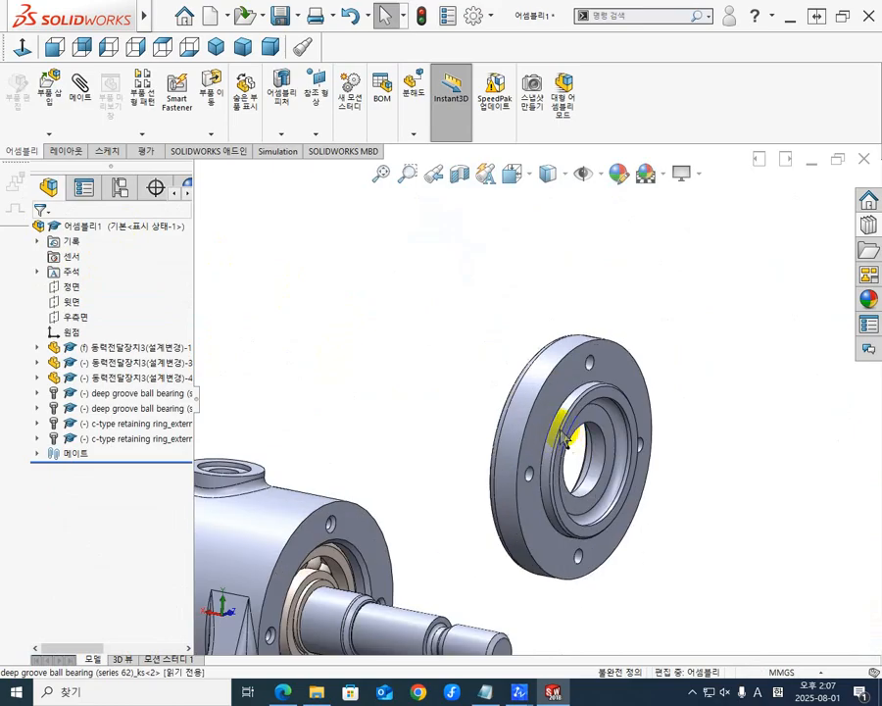
drag(534, 398, 233, 295)
scroll(289, 380, down, 6)
scroll(296, 390, up, 9)
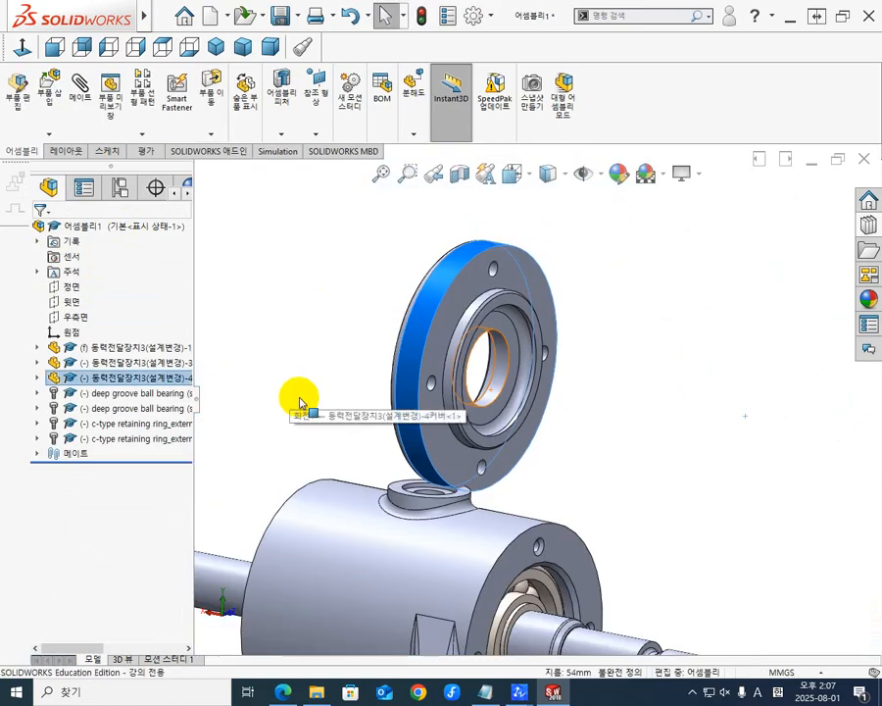
- Move the cover above the opposite end of the housing and place a second copy of it above the other end
middle_drag(392, 447, 517, 377)
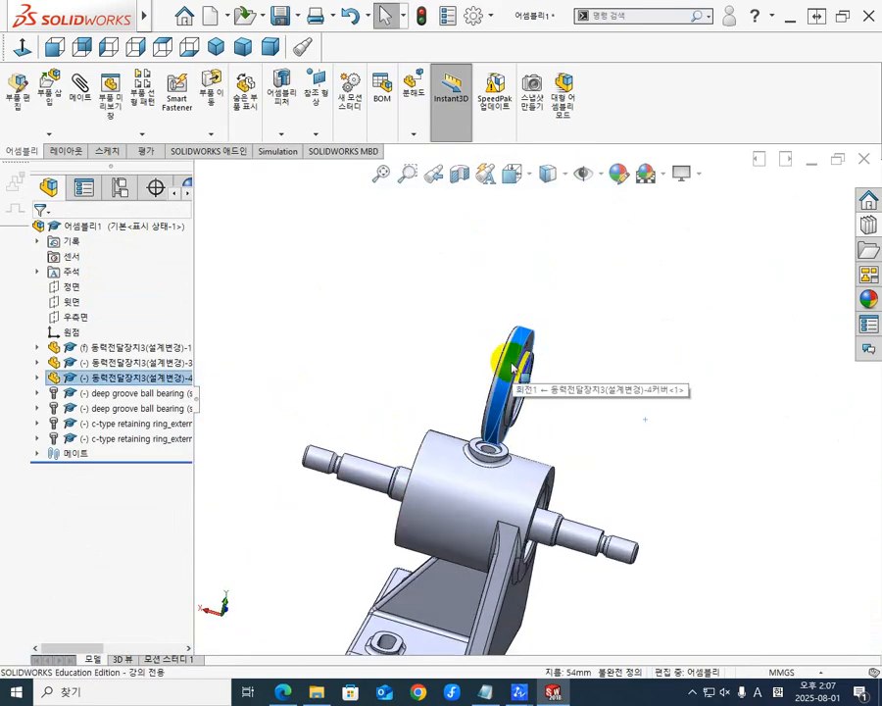
drag(512, 368, 397, 371)
click(561, 377)
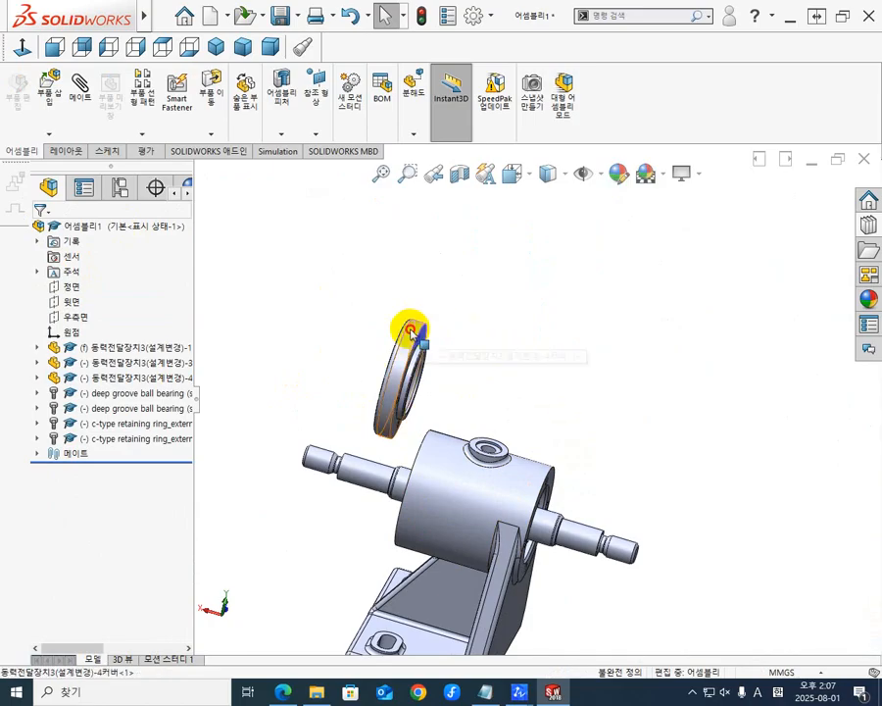
drag(411, 329, 616, 430)
click(465, 359)
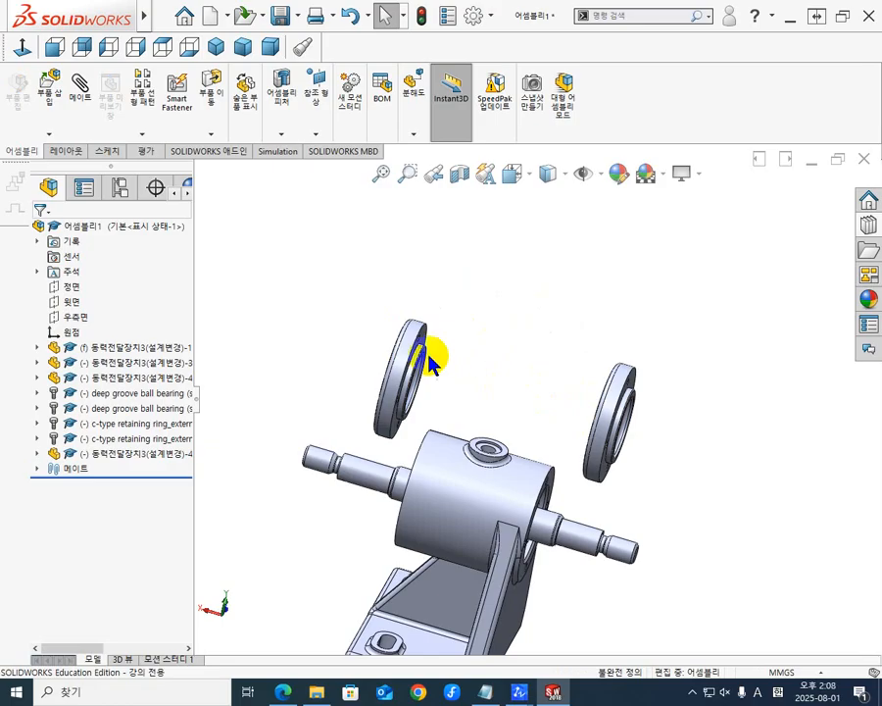
- Examine the two covers and the housing's bearing seats and flange faces around the shaft
middle_drag(430, 354, 378, 453)
scroll(377, 454, down, 10)
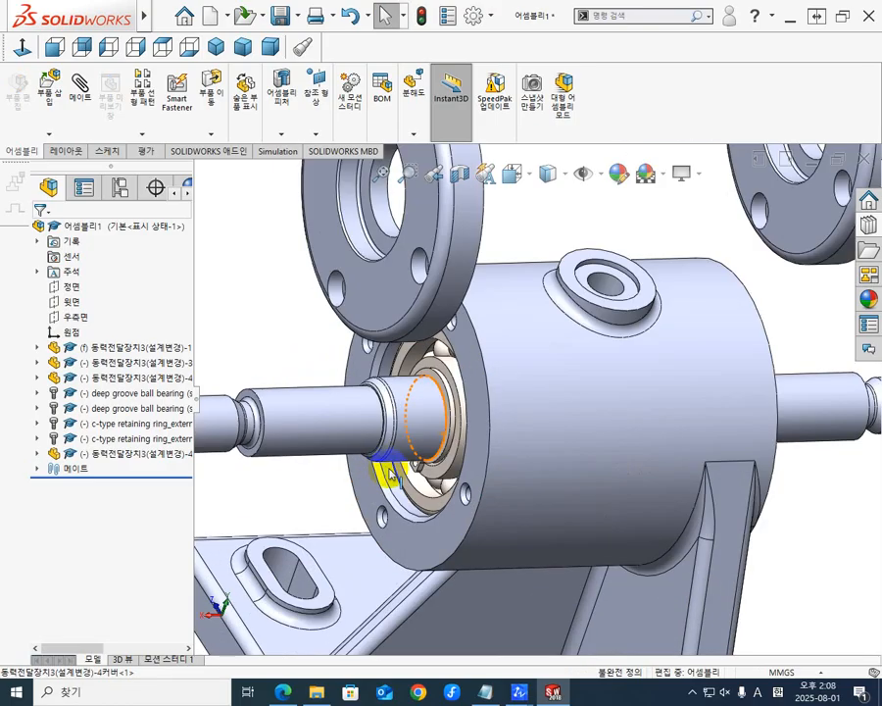
scroll(475, 454, up, 10)
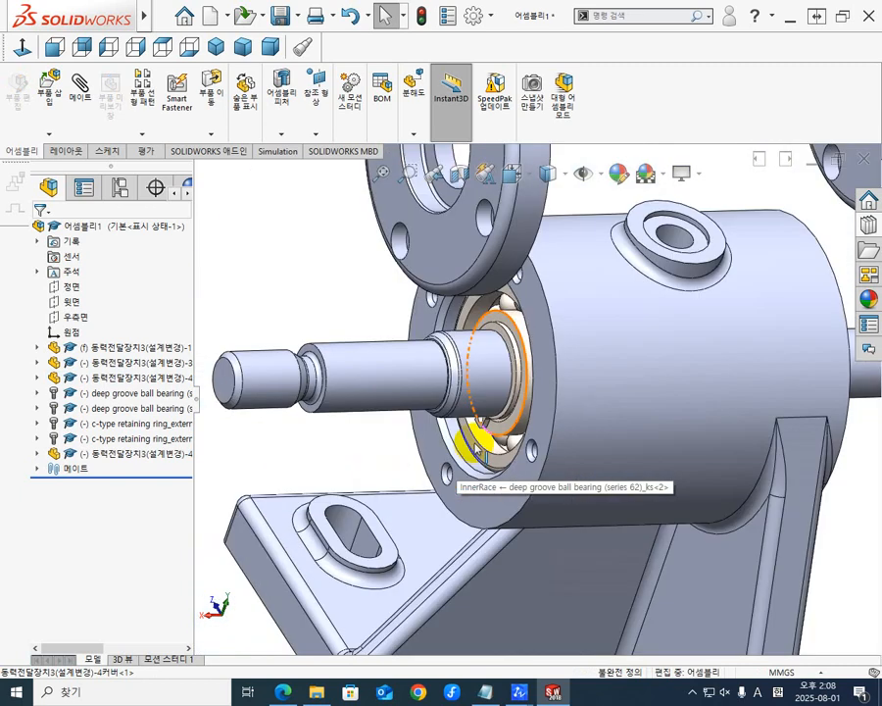
mouse_move(548, 277)
middle_down()
mouse_move(568, 231)
mouse_move(551, 294)
middle_up()
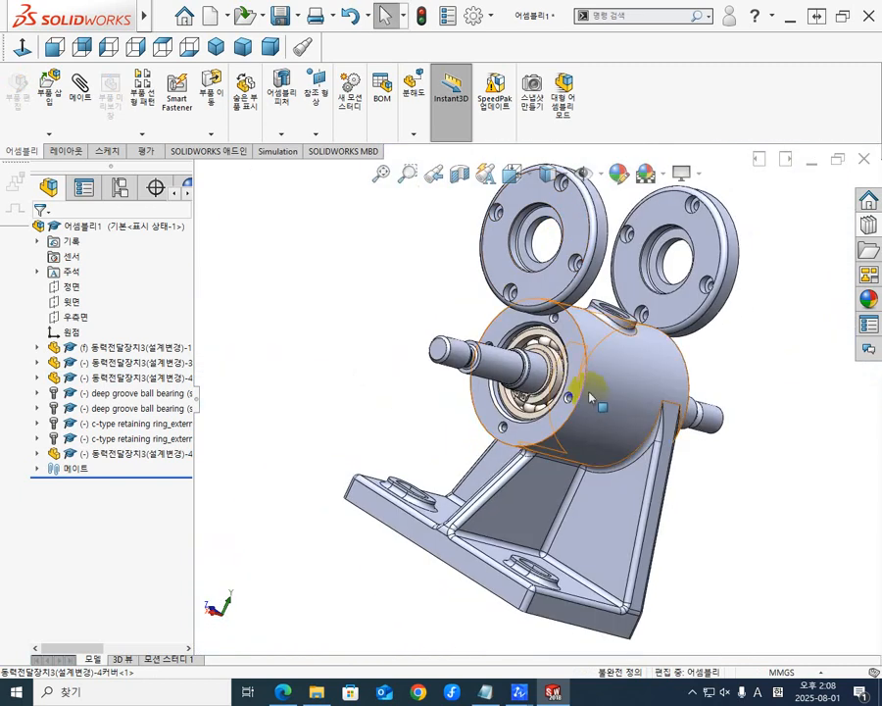
middle_drag(605, 397, 551, 350)
scroll(598, 392, down, 5)
scroll(591, 373, up, 2)
scroll(590, 360, up, 4)
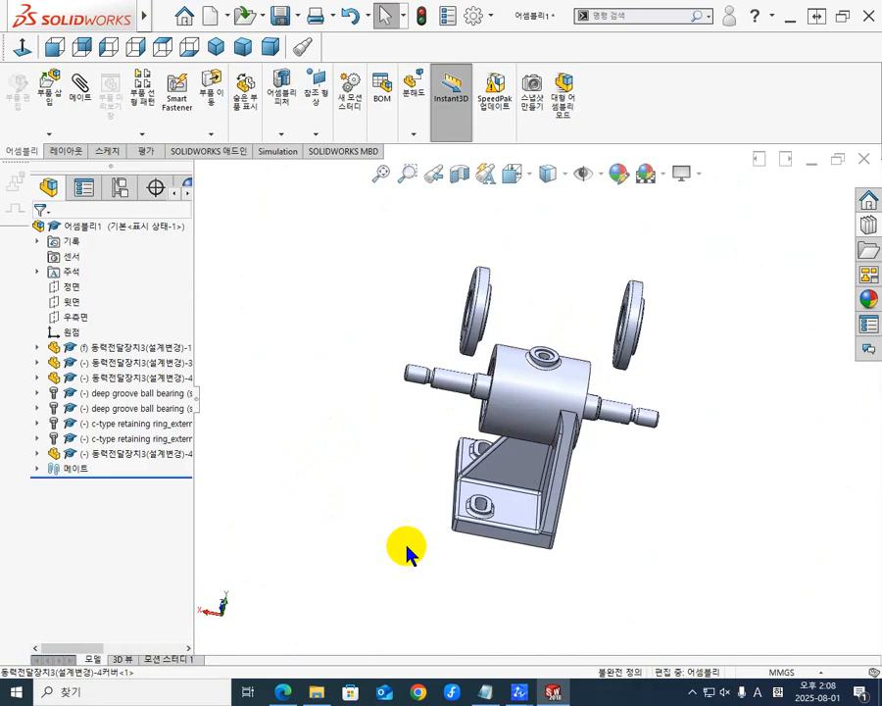
middle_drag(609, 407, 584, 377)
scroll(535, 327, down, 4)
middle_drag(484, 371, 516, 360)
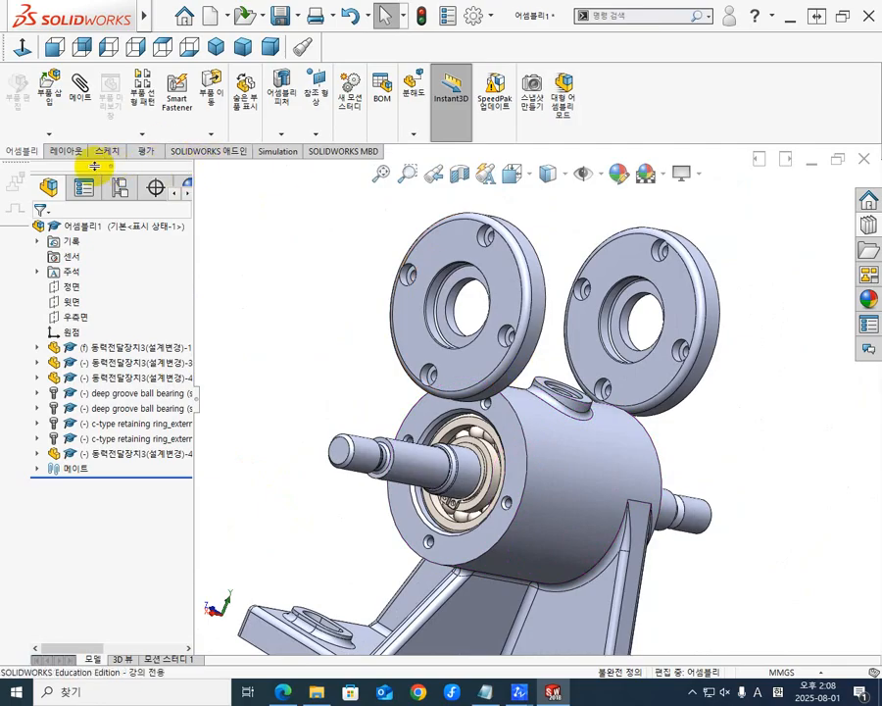
- Measure the diameter of the through hole inside one of the front cover's counterbored bolt holes, and leave the Measure tool
scroll(488, 333, down, 5)
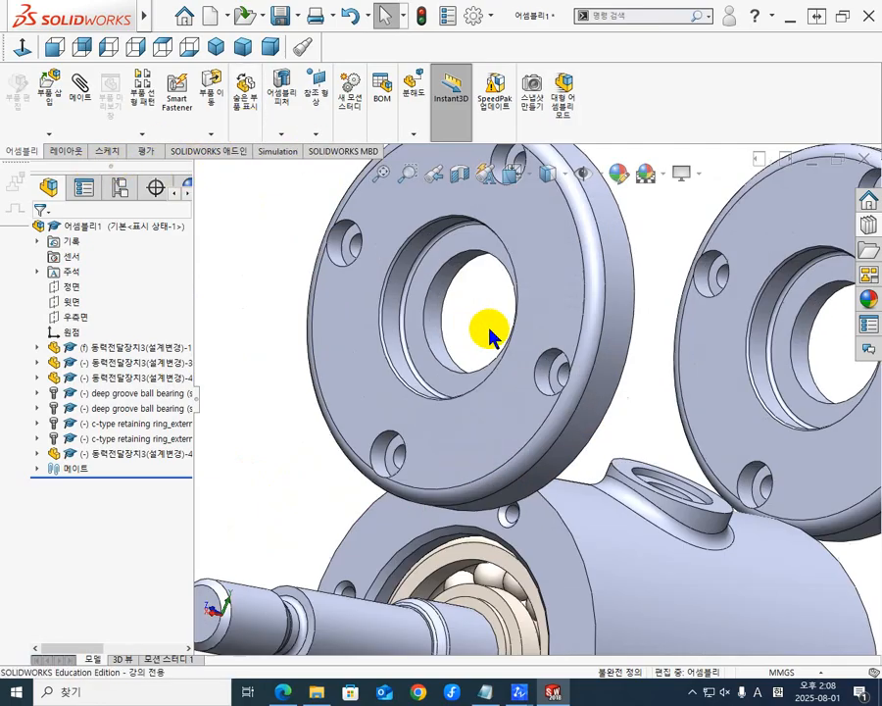
middle_drag(488, 334, 533, 353)
scroll(572, 376, down, 5)
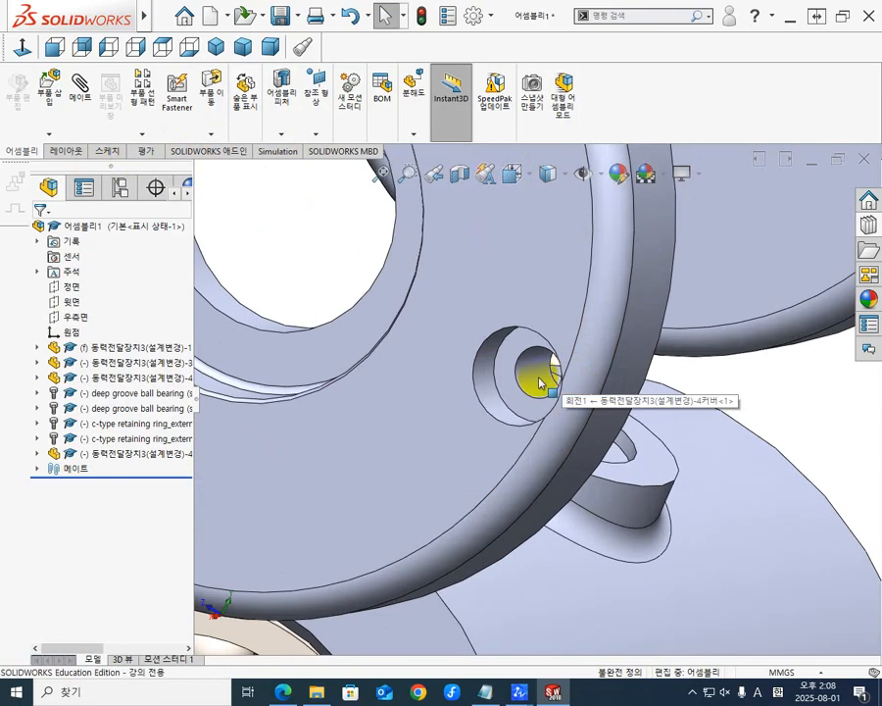
scroll(465, 372, up, 8)
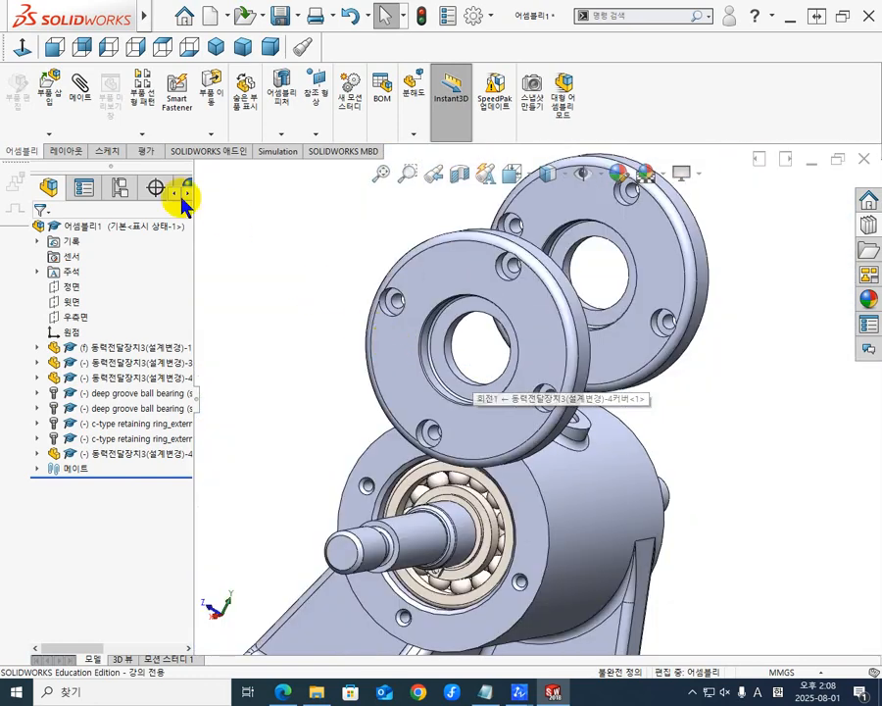
click(147, 152)
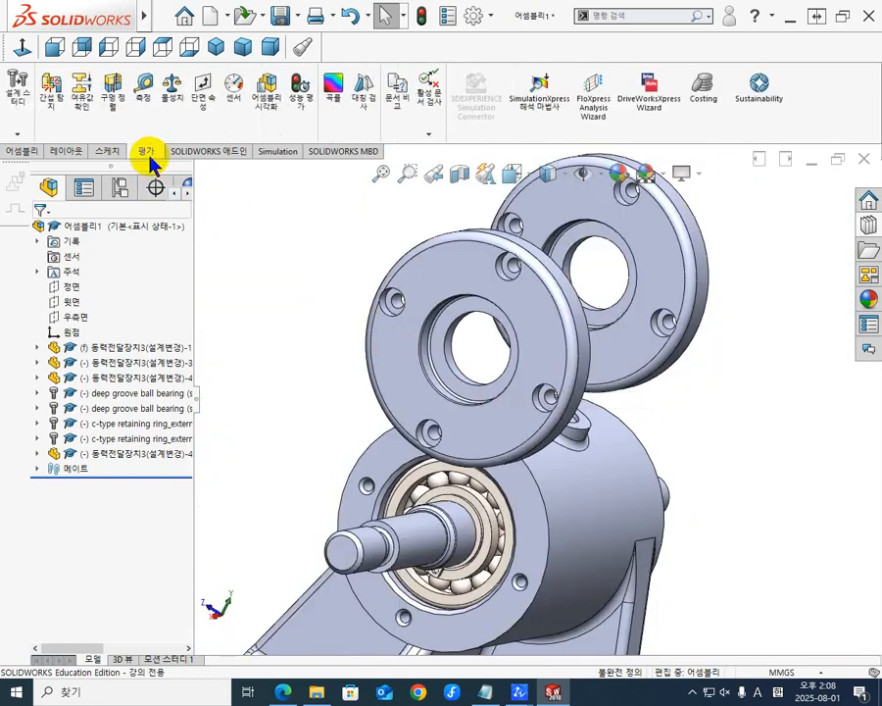
click(144, 91)
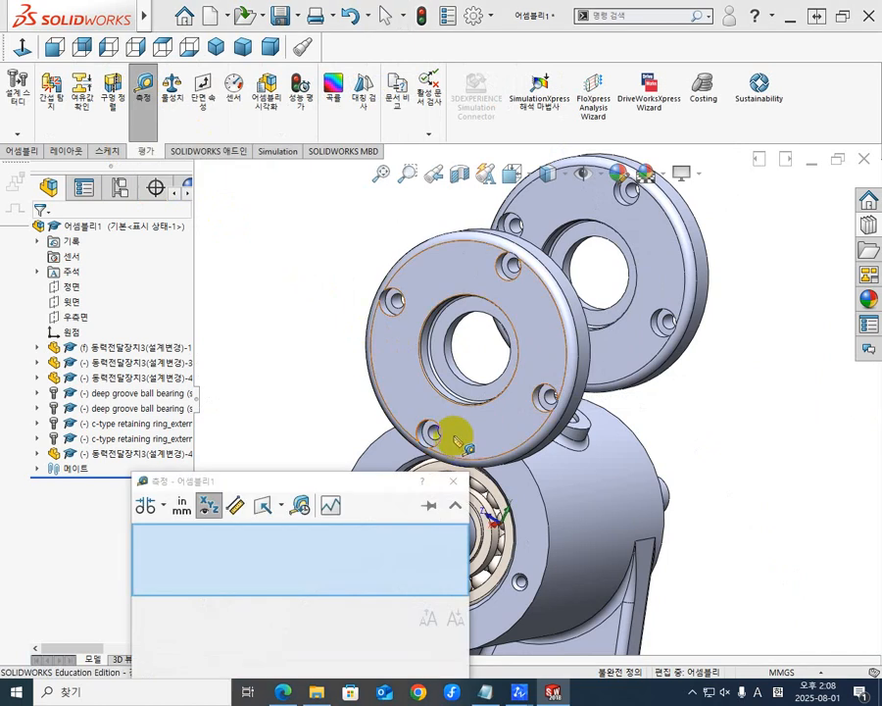
scroll(451, 435, down, 6)
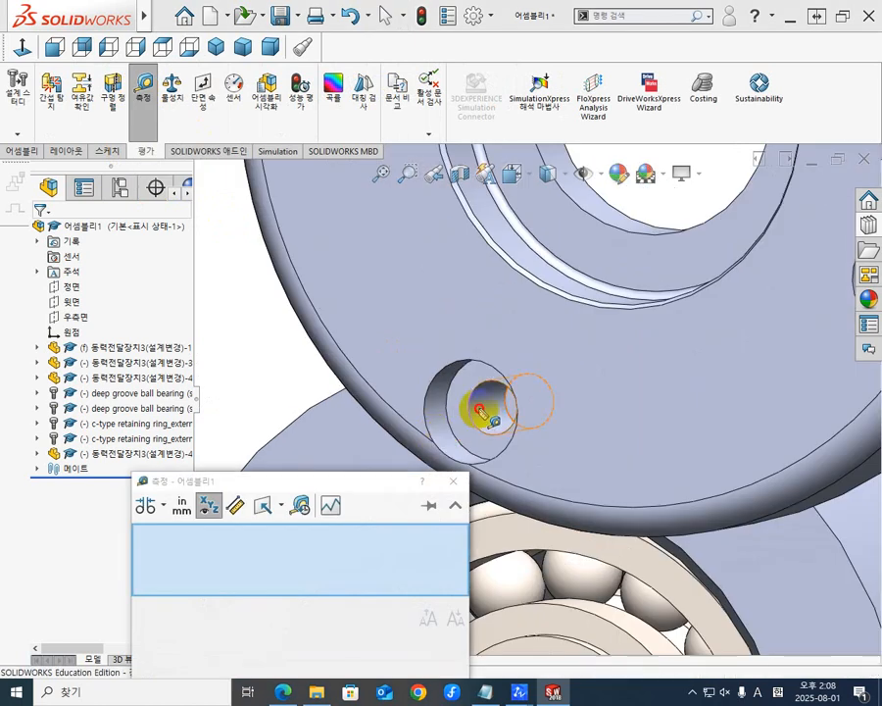
click(483, 417)
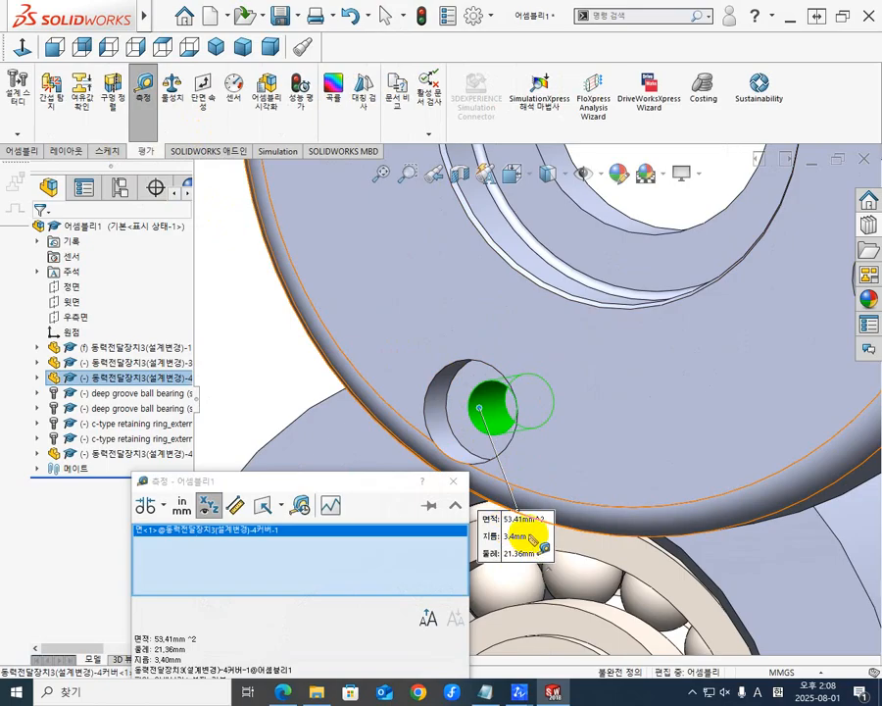
key(Escape)
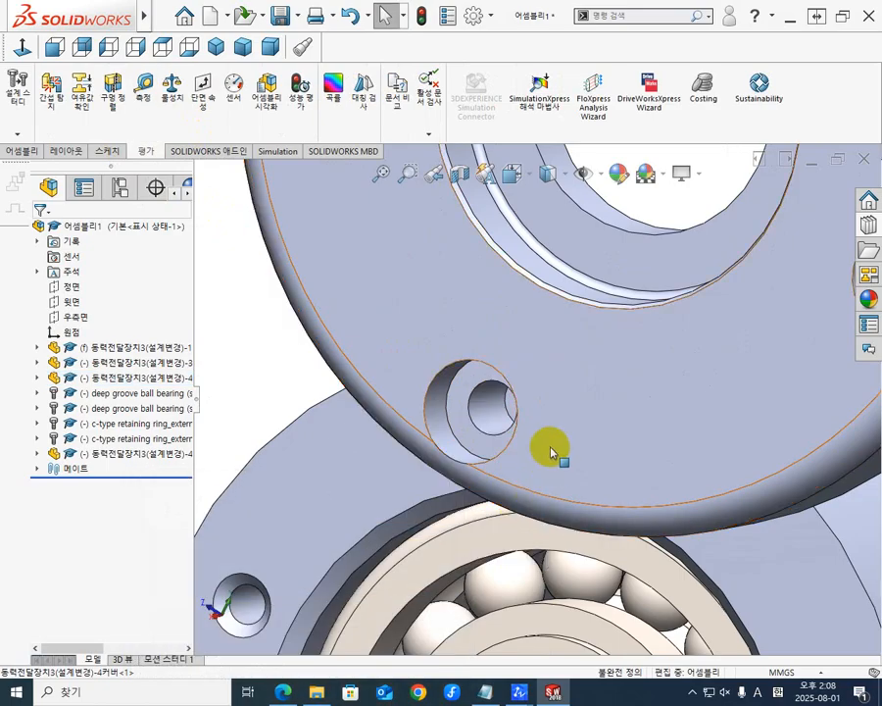
- Insert a KS B 1003 socket head cap screw from the Toolbox's KS bolts and screws into the space beside the front cover
scroll(550, 450, down, 5)
scroll(548, 451, up, 9)
scroll(523, 477, up, 5)
middle_drag(517, 466, 718, 415)
scroll(747, 425, up, 2)
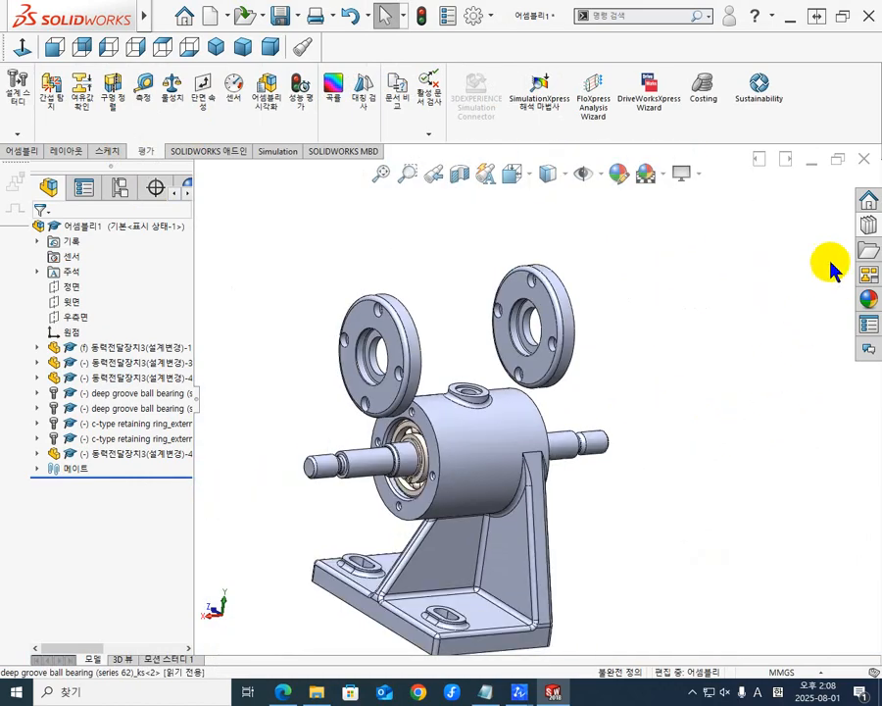
click(869, 225)
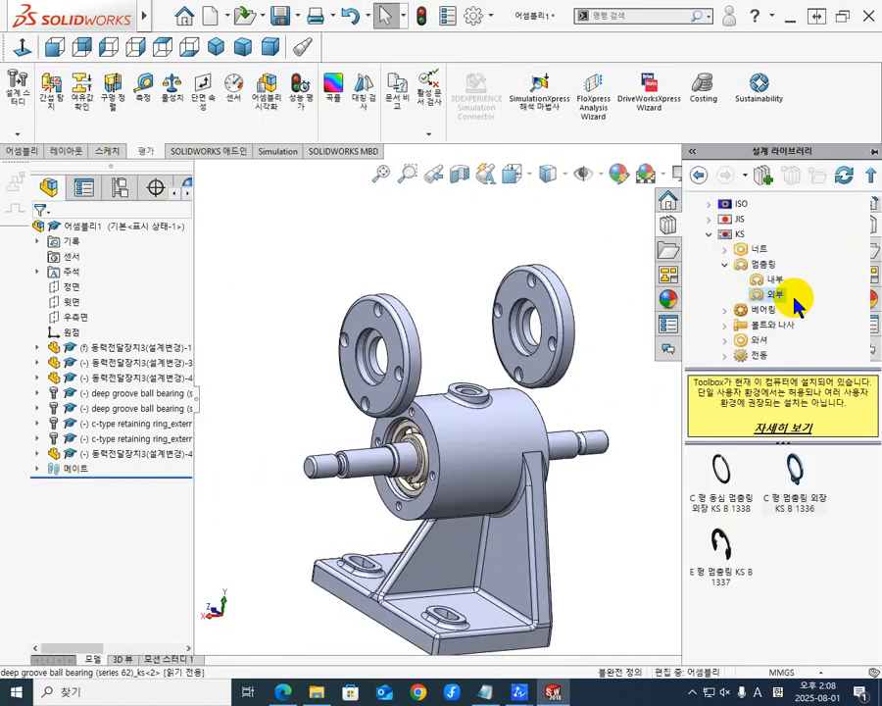
click(725, 264)
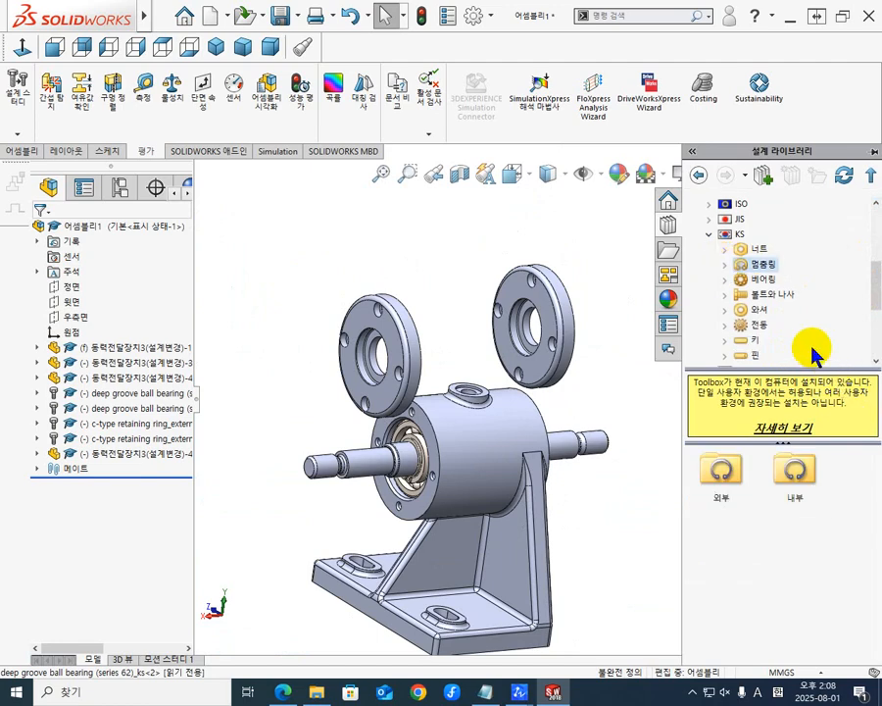
click(725, 294)
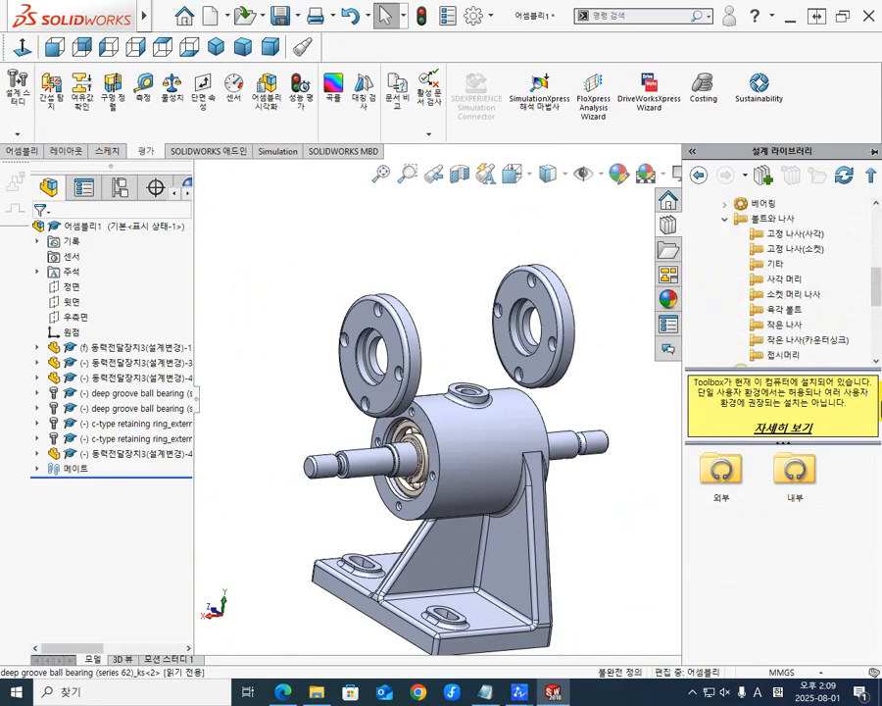
click(784, 297)
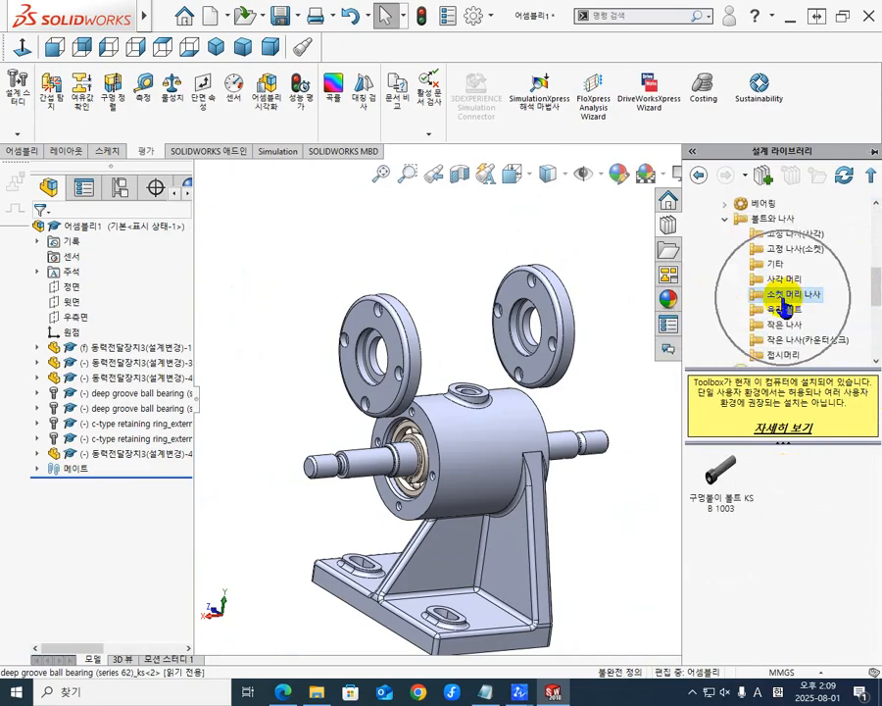
drag(721, 475, 267, 359)
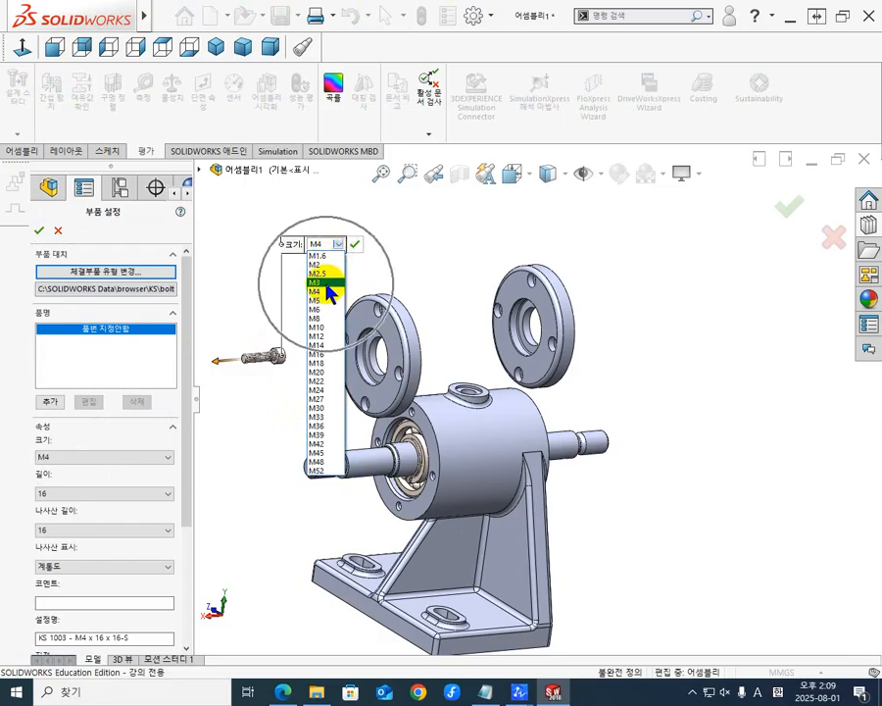
- Set the cap screw's size to M3 and its length to 12, and finish after placing one copy
click(327, 284)
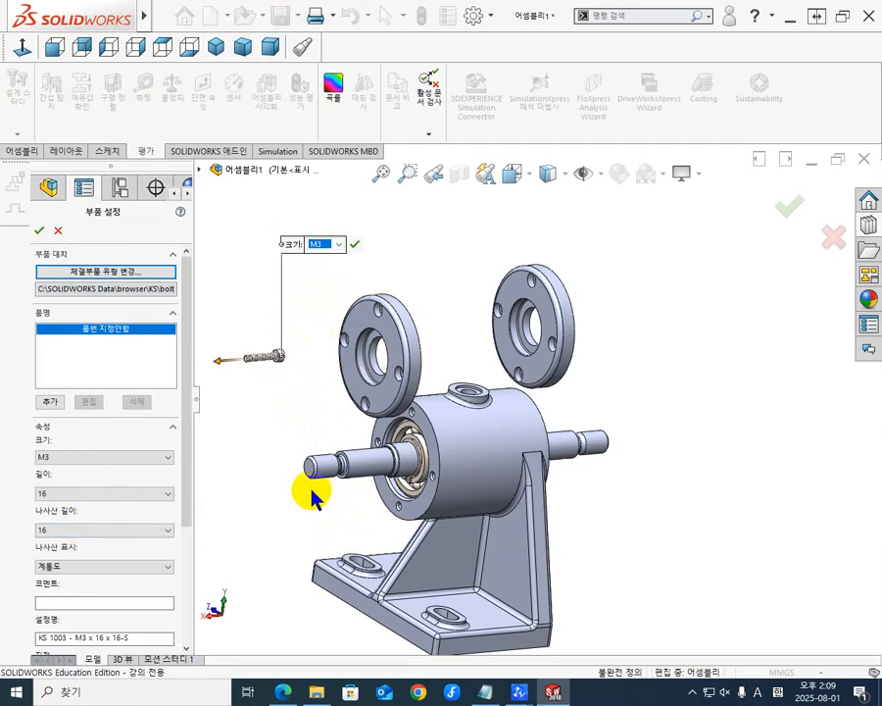
scroll(390, 446, down, 3)
scroll(345, 414, up, 3)
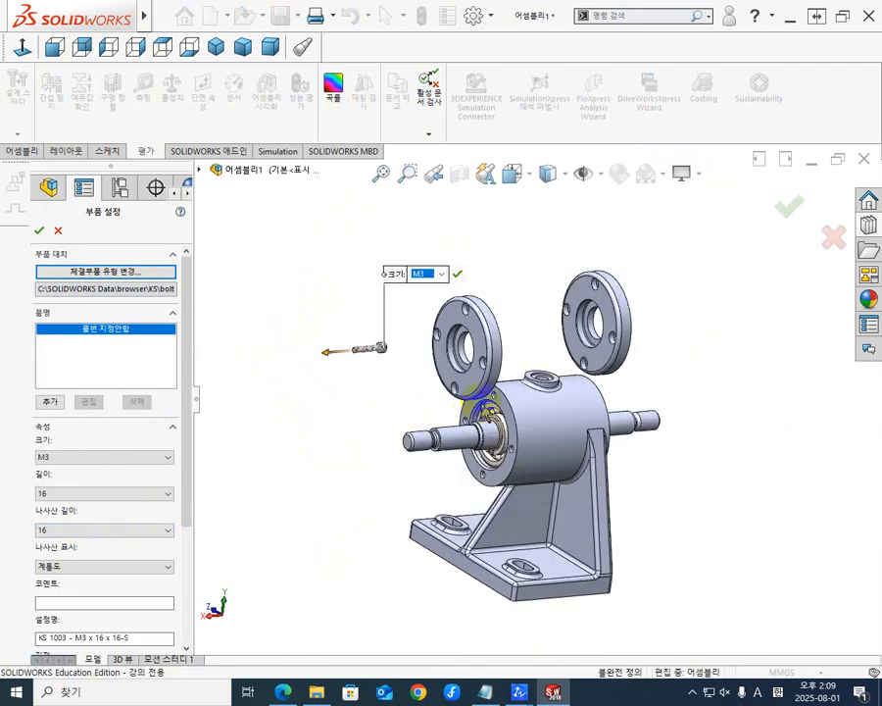
scroll(478, 406, down, 3)
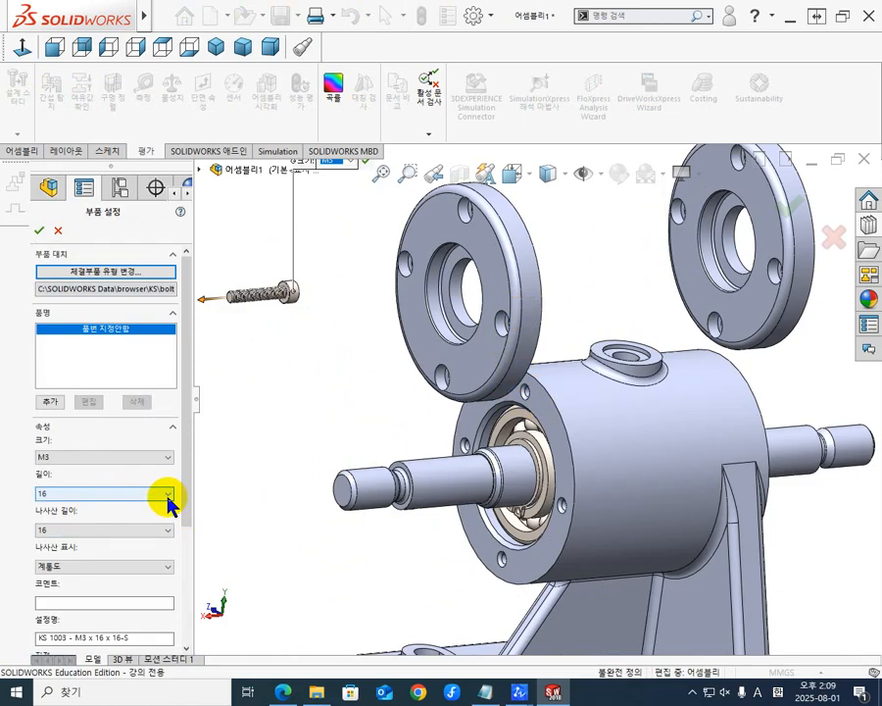
click(167, 495)
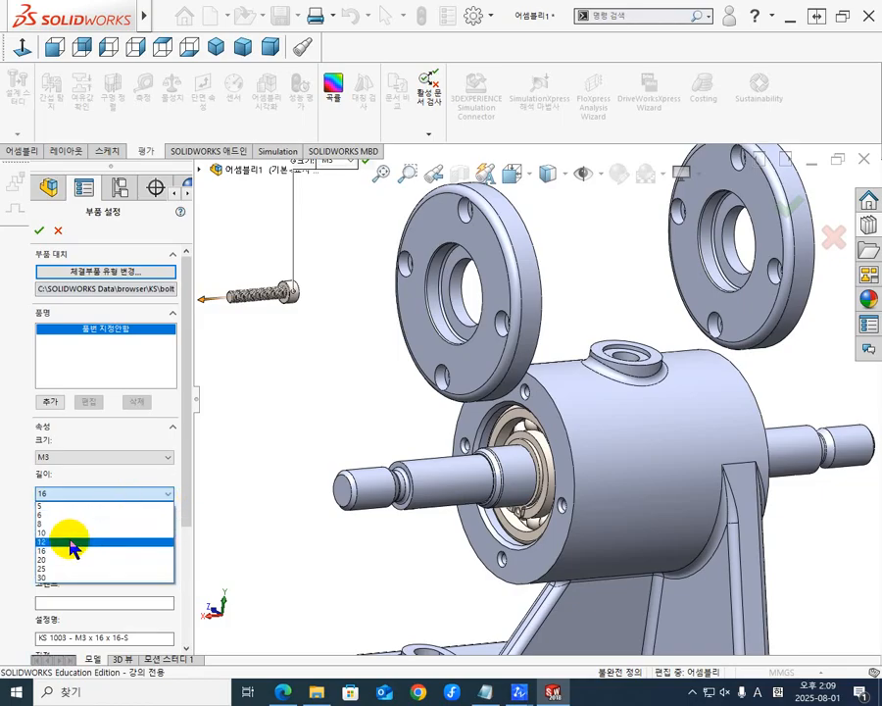
click(71, 542)
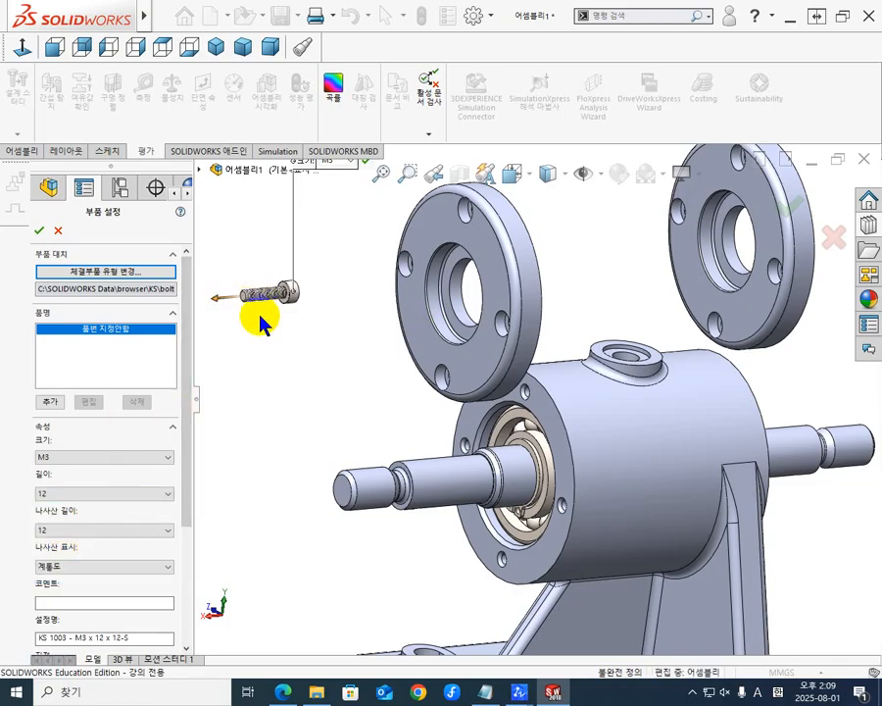
click(41, 231)
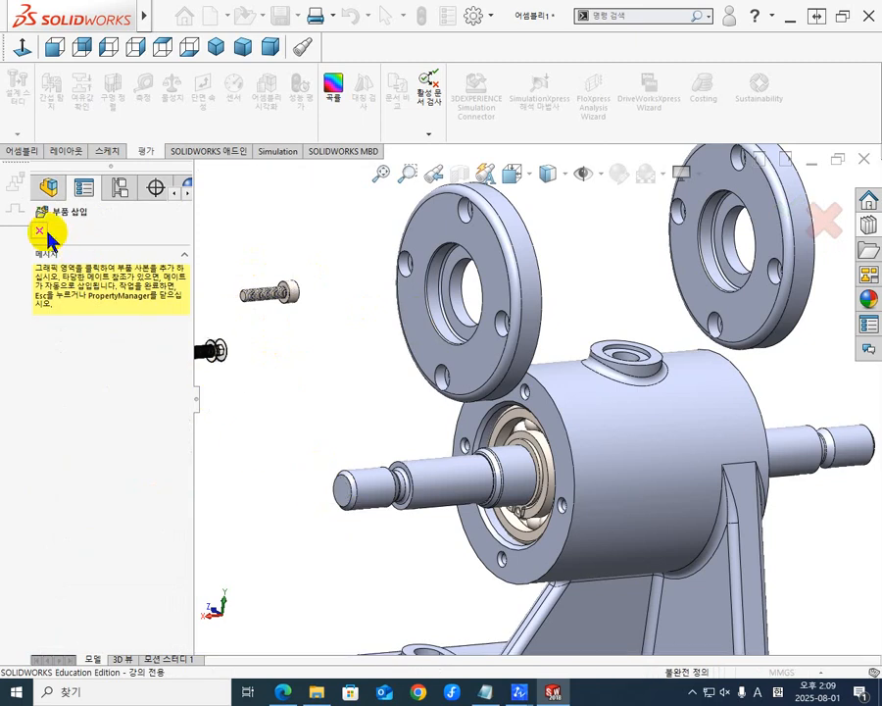
click(41, 231)
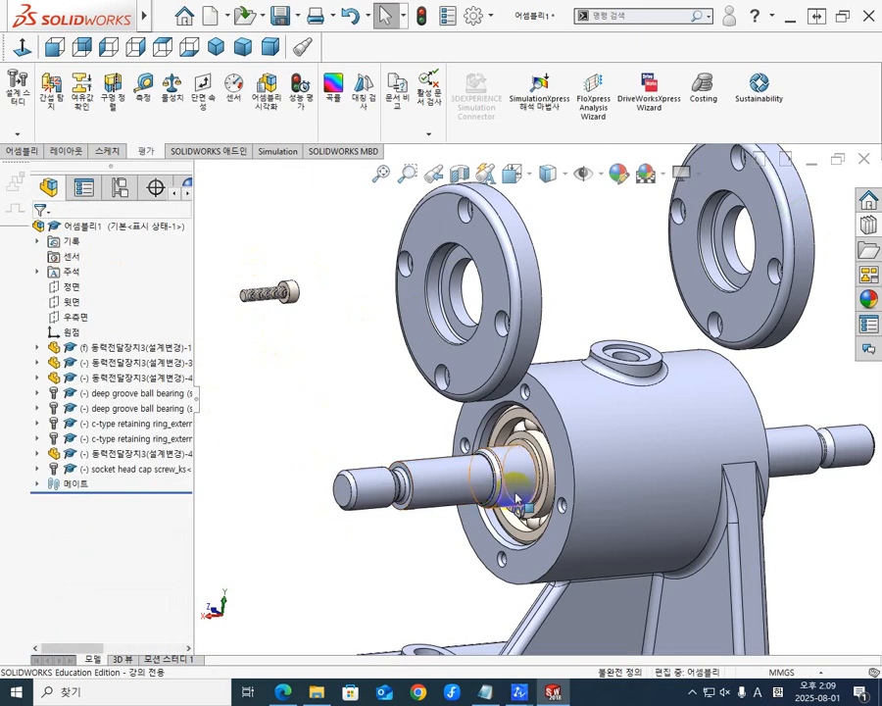
- Move the cap screw down closer to the front cover and examine the cover's counterbored bolt holes
scroll(509, 496, up, 6)
scroll(509, 441, down, 4)
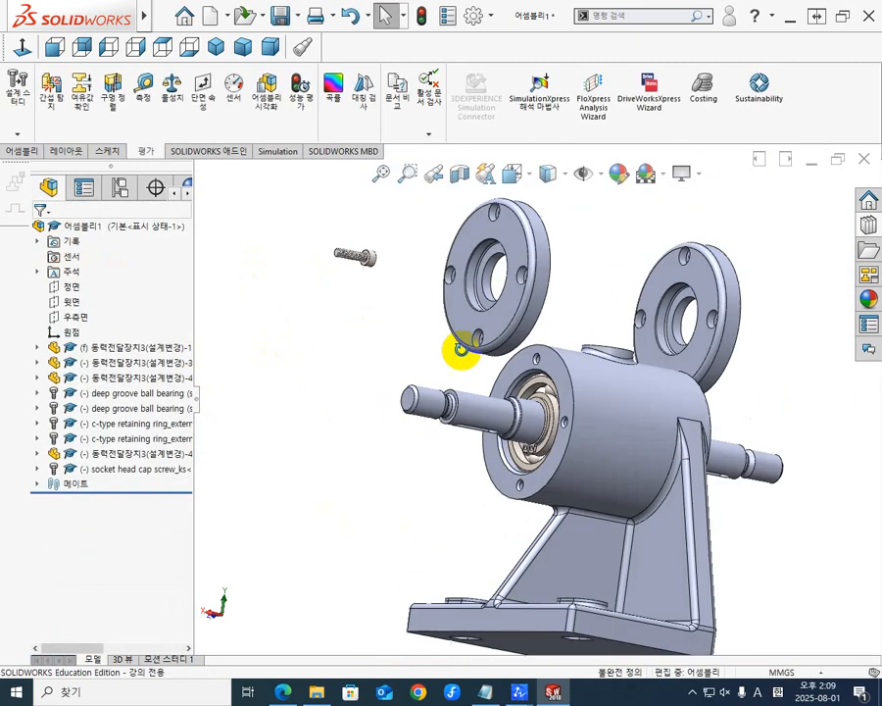
scroll(394, 324, down, 5)
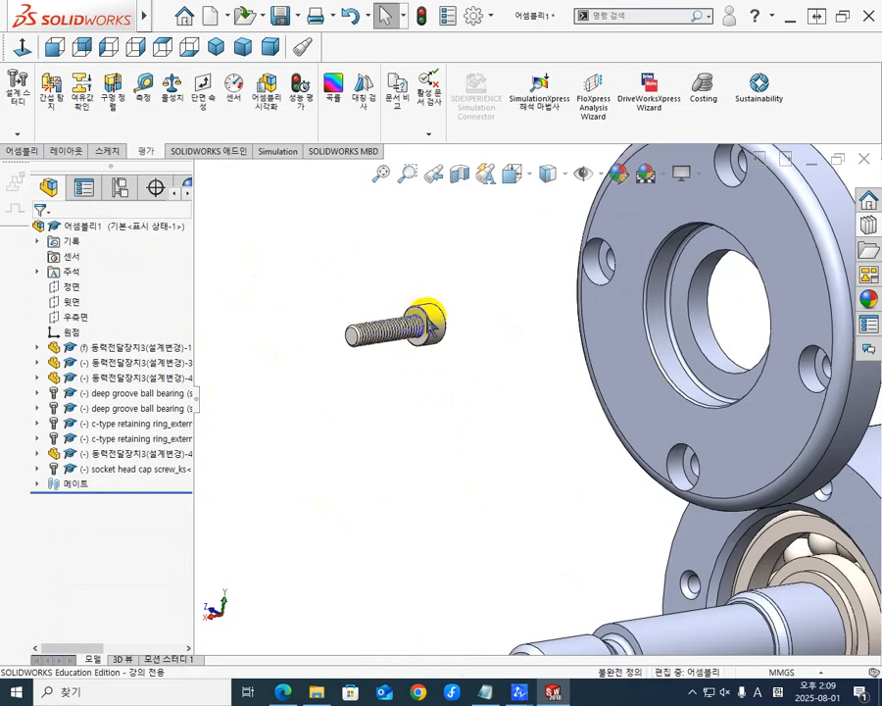
drag(432, 319, 482, 418)
click(560, 492)
scroll(749, 390, down, 4)
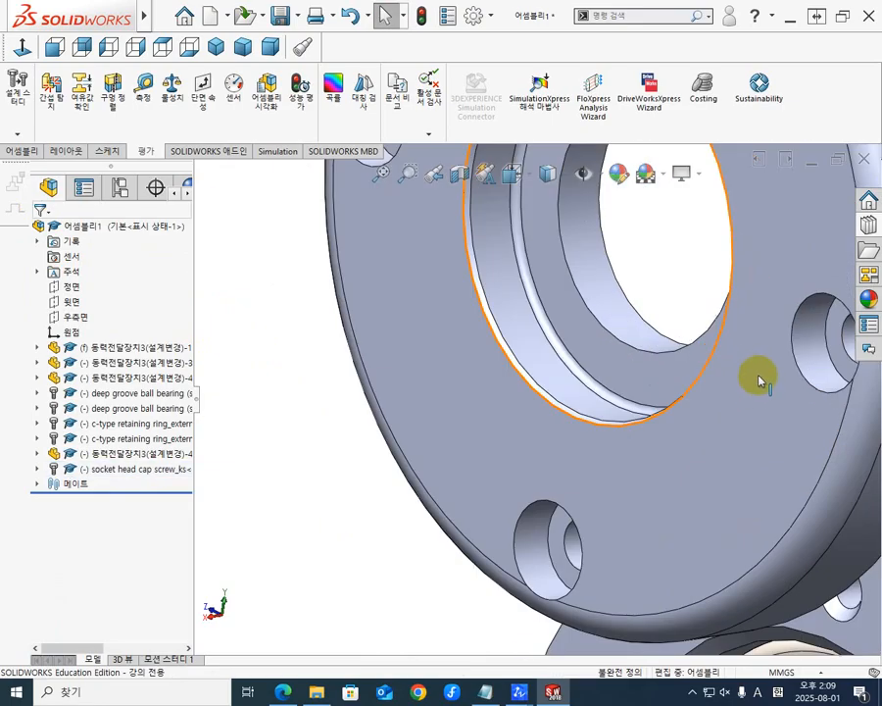
scroll(759, 380, up, 4)
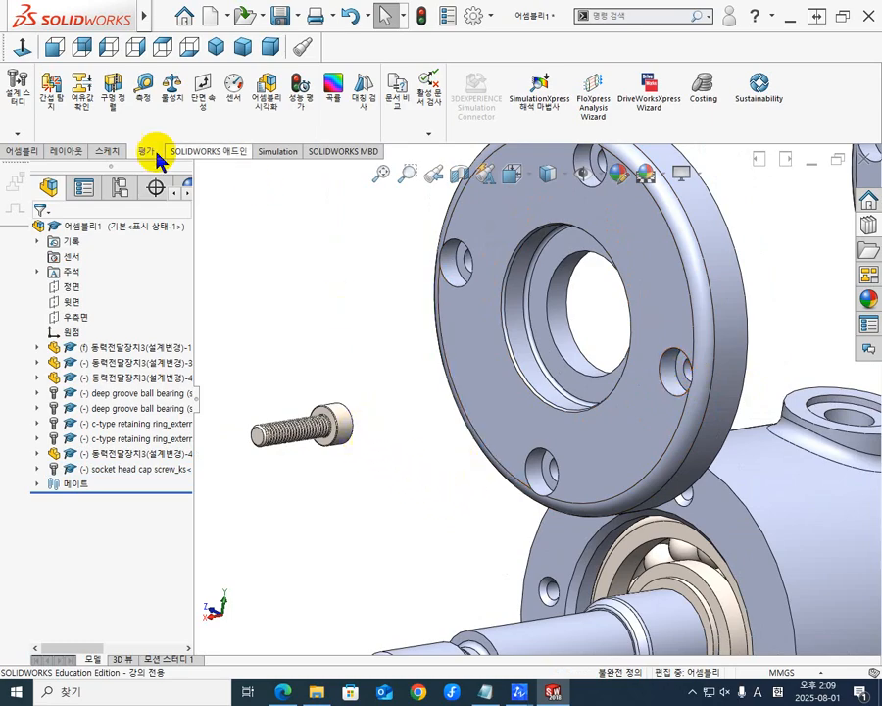
- Mate the cap screw's head concentric with the front cover's counterbore, flipping the alignment so the thread points into the hole
click(20, 152)
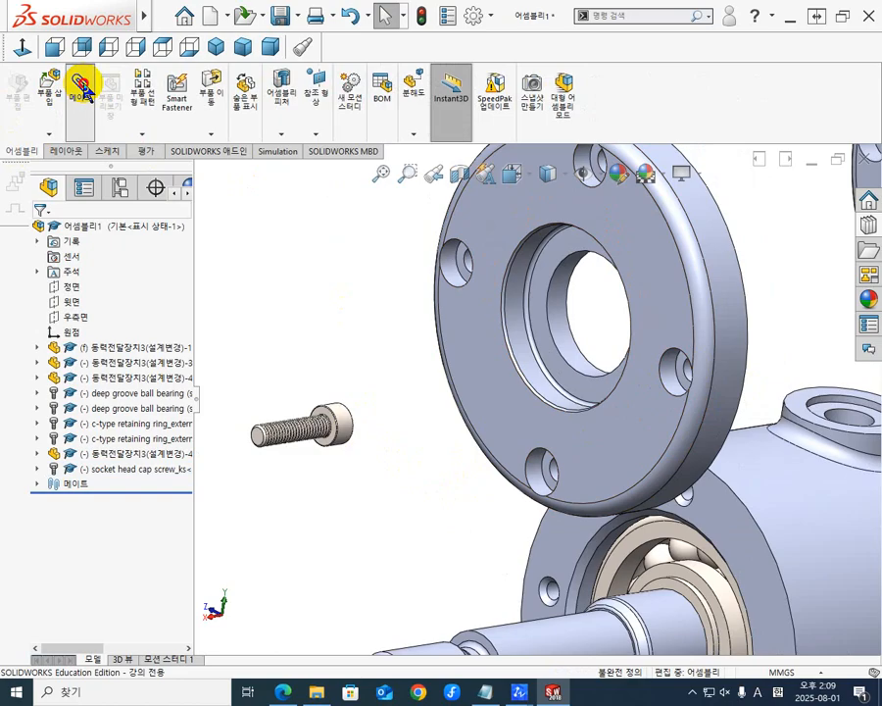
click(340, 417)
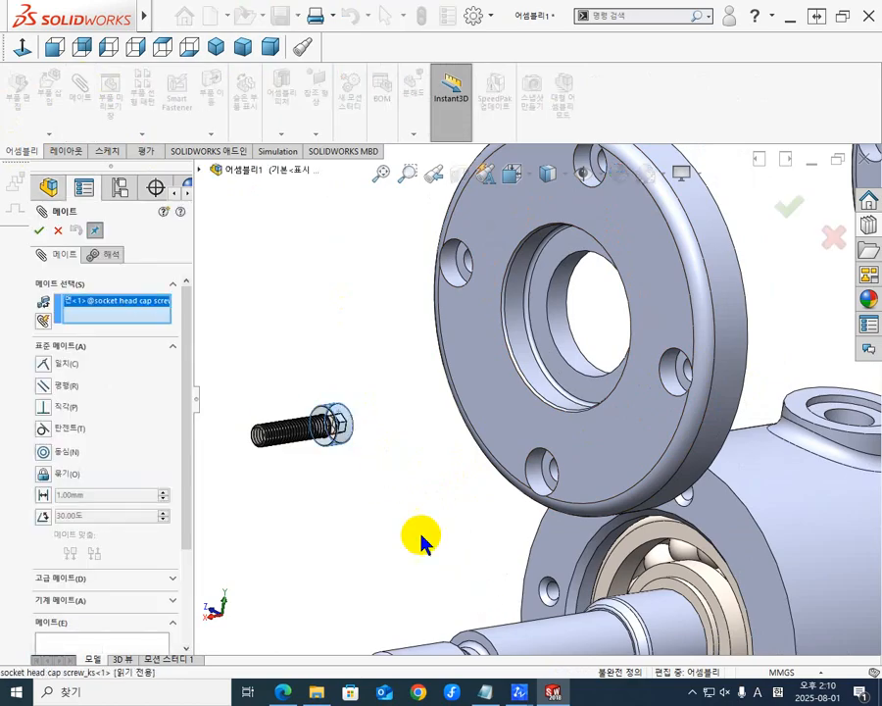
click(667, 382)
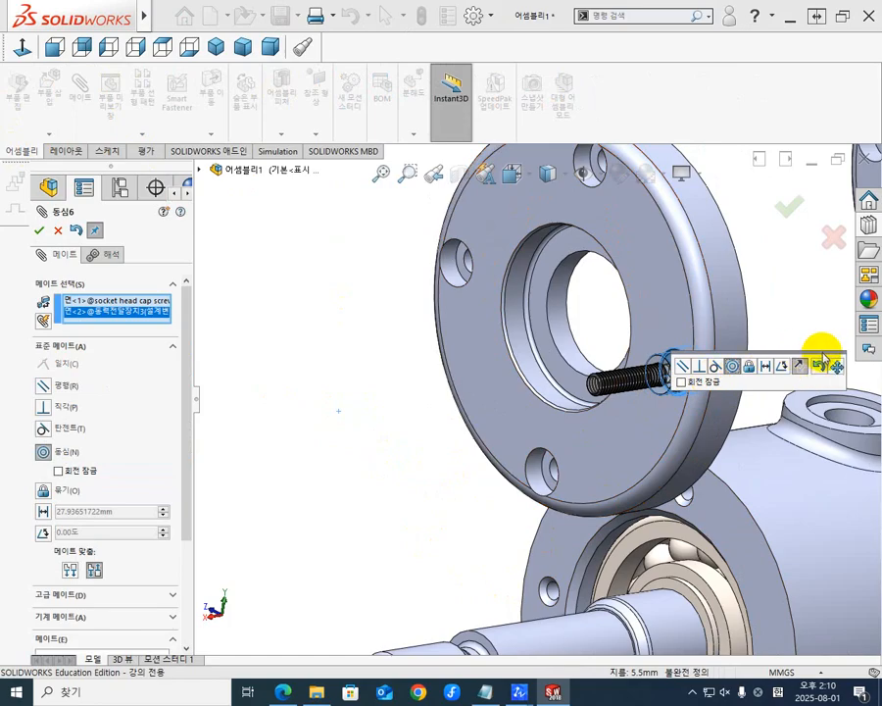
drag(824, 358, 759, 222)
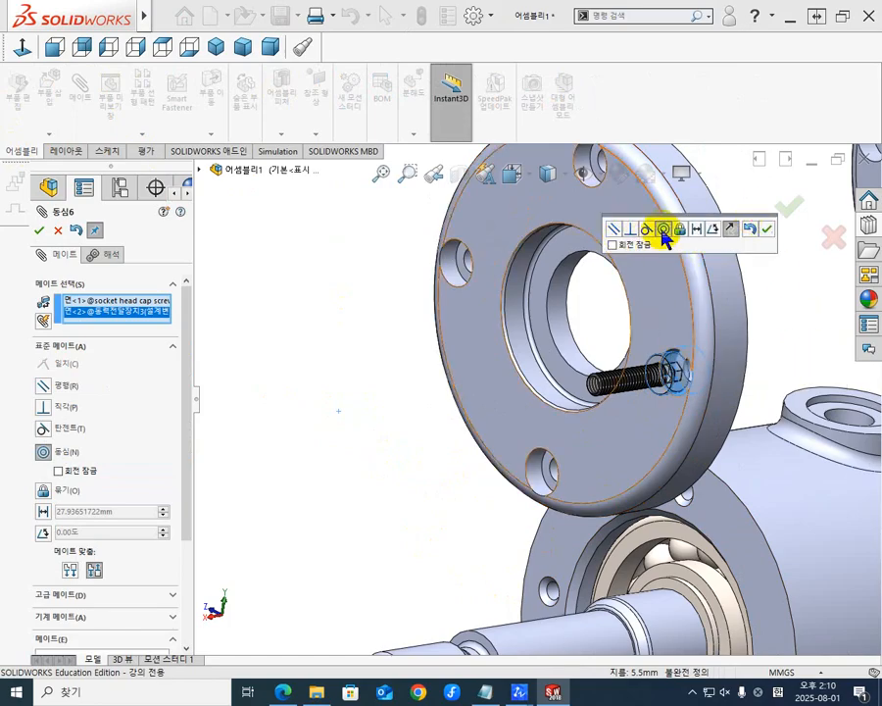
click(731, 238)
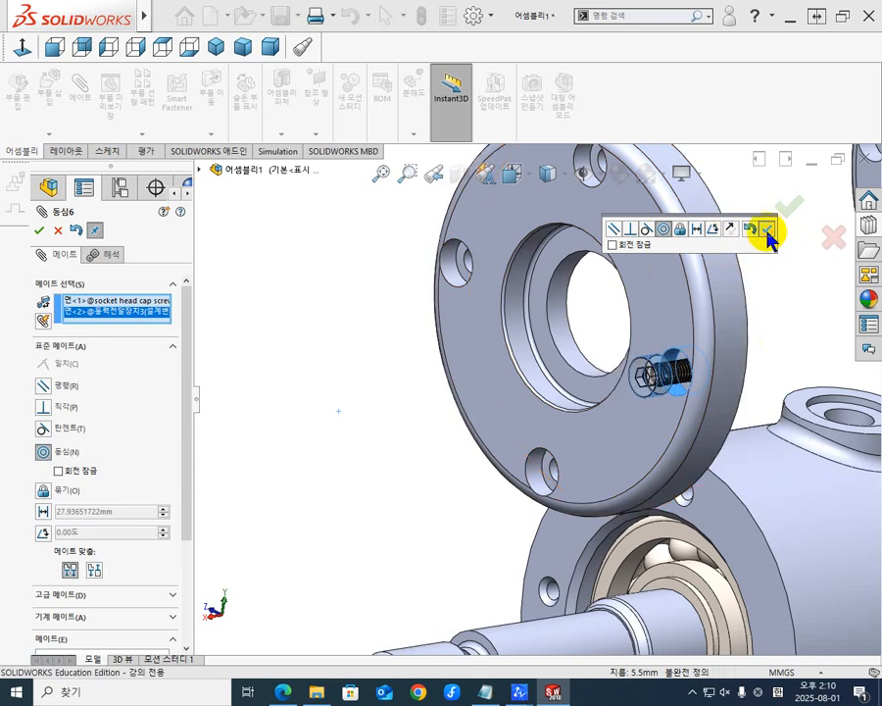
click(770, 231)
- Pull the cap screw out along its axis and mate its head's underside coincident with the counterbore's seat face
scroll(669, 437, down, 5)
drag(604, 330, 643, 260)
scroll(613, 348, down, 5)
click(607, 289)
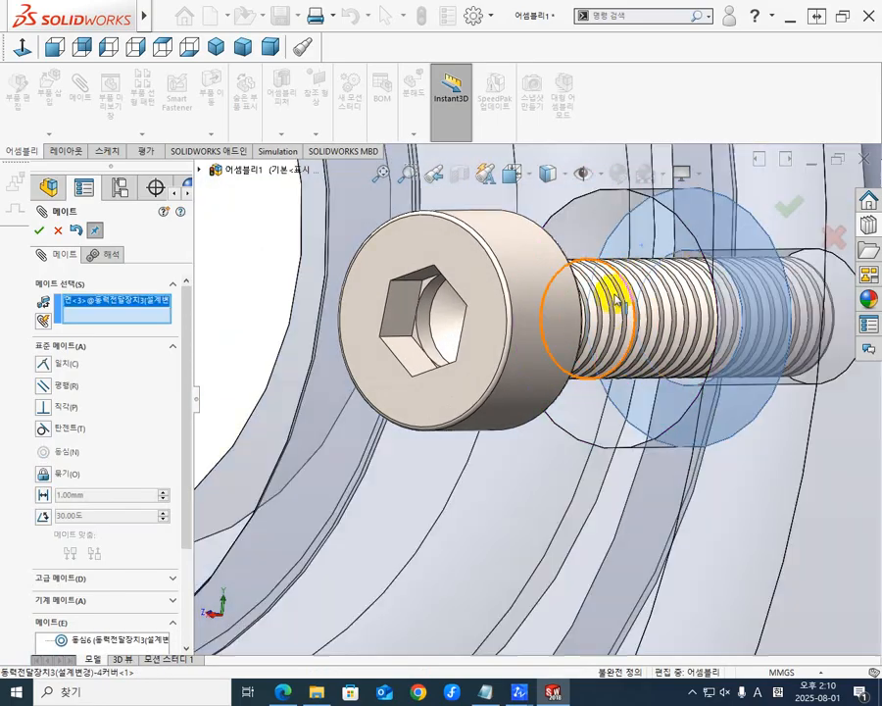
scroll(679, 467, up, 5)
middle_drag(623, 446, 476, 425)
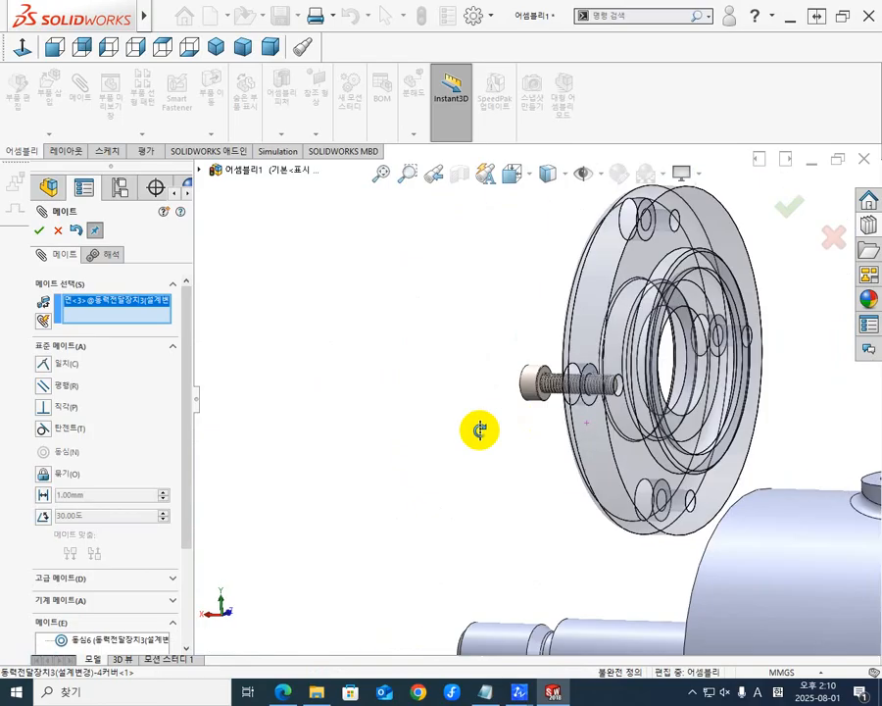
scroll(549, 387, down, 5)
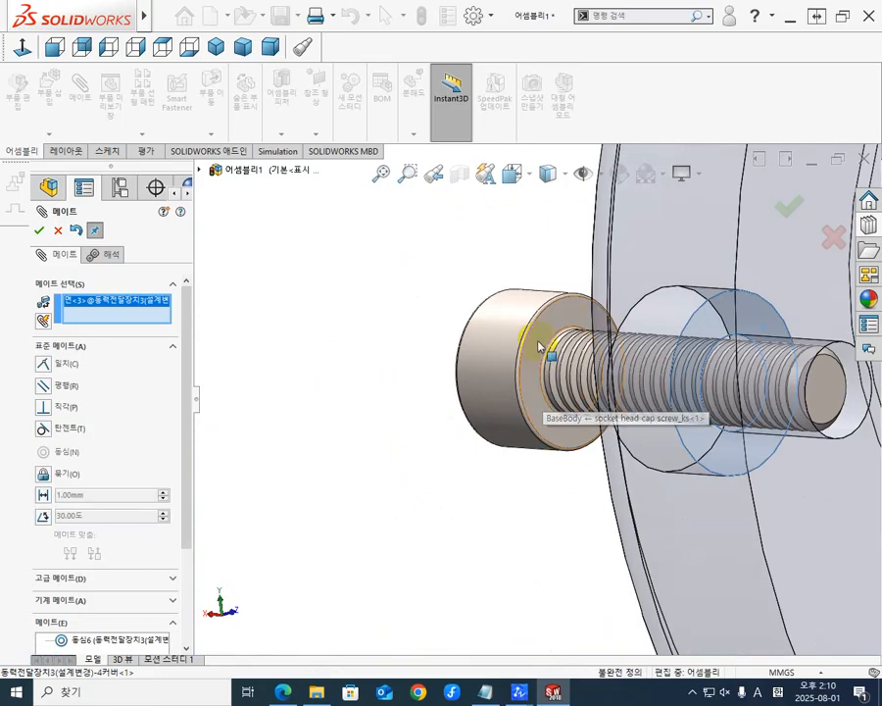
click(531, 388)
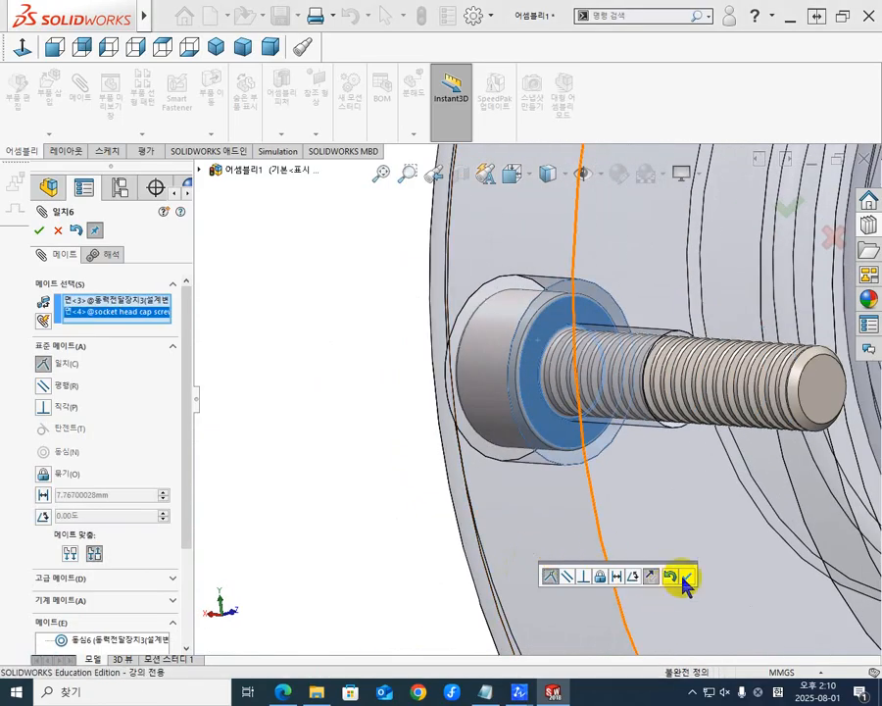
click(686, 580)
scroll(608, 598, up, 10)
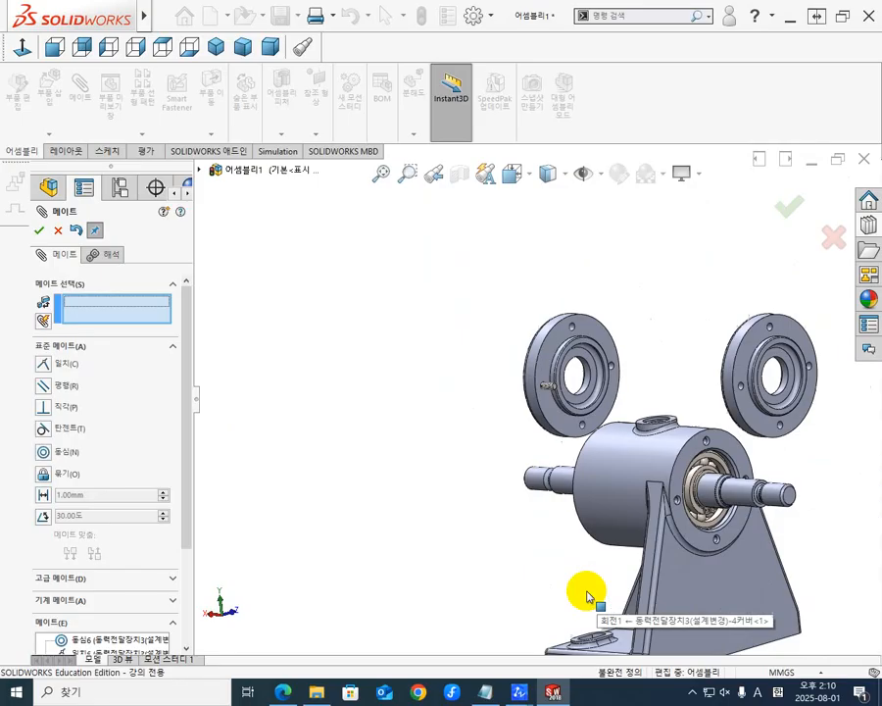
- Mate the cap screw's thread concentric with a tapped bolt hole in the housing's end face
middle_drag(588, 596, 635, 488)
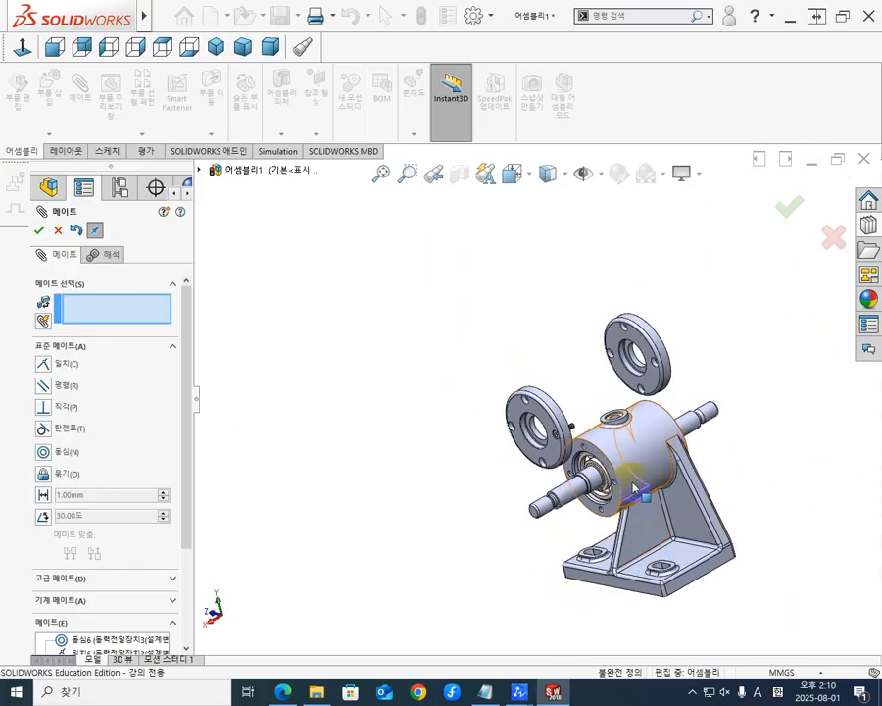
scroll(635, 487, down, 5)
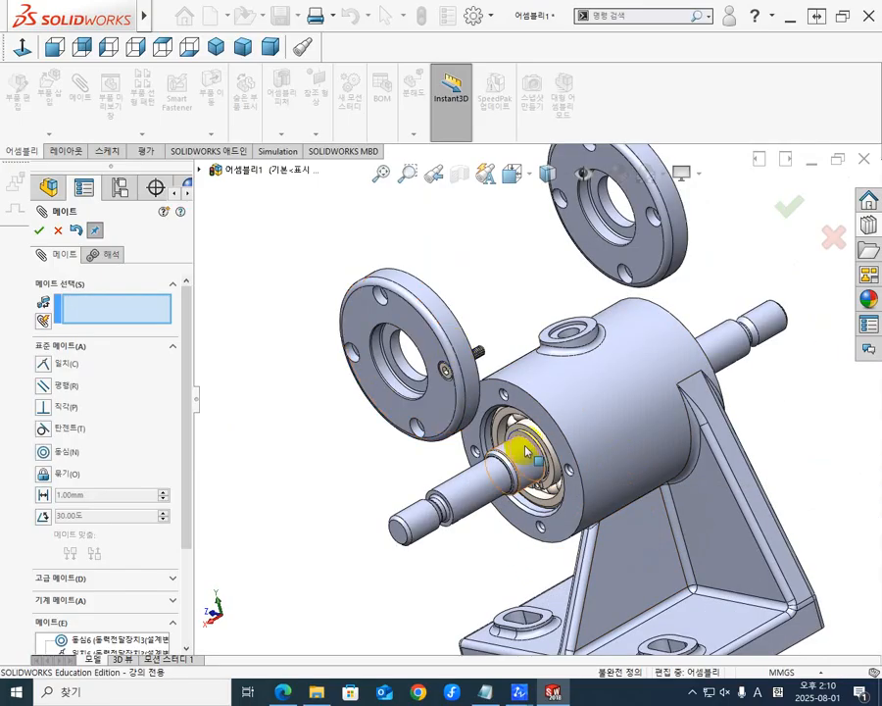
scroll(526, 451, down, 5)
middle_drag(566, 420, 468, 434)
scroll(461, 483, up, 4)
scroll(487, 382, down, 5)
scroll(516, 363, up, 6)
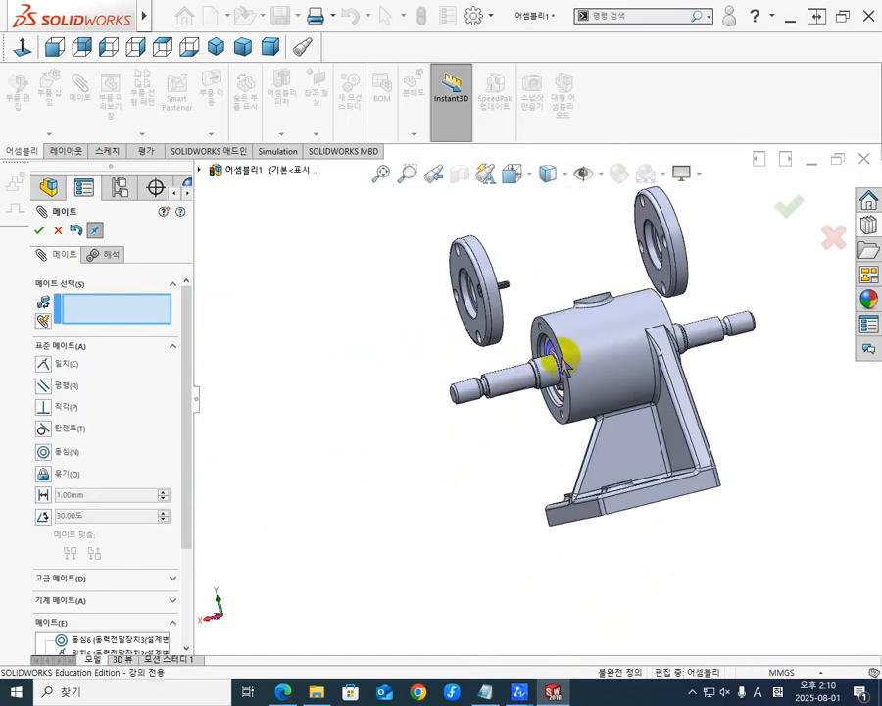
scroll(518, 305, down, 8)
scroll(387, 466, down, 5)
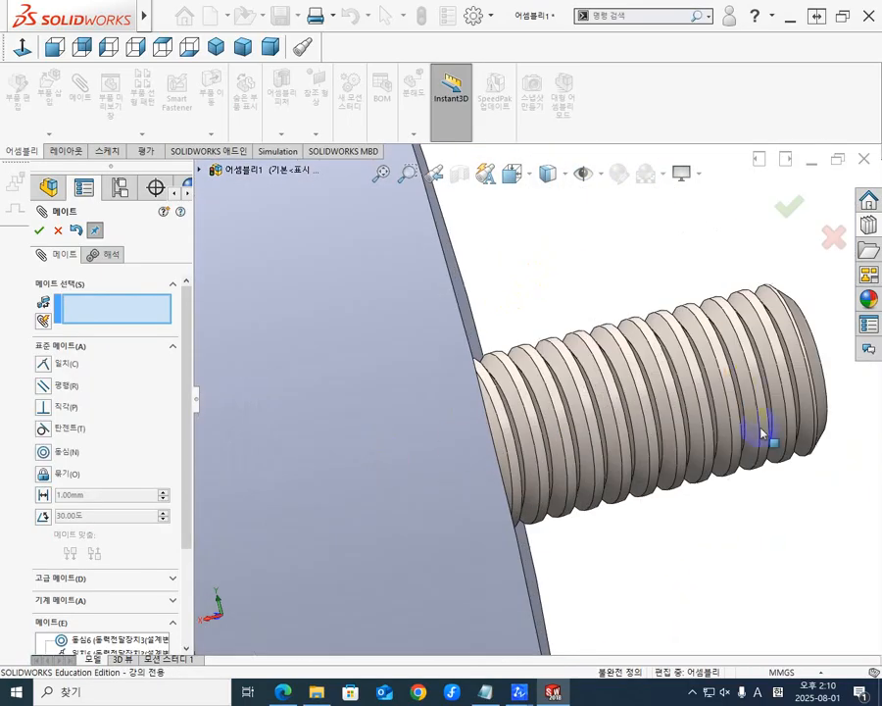
scroll(760, 417, down, 2)
scroll(636, 380, down, 4)
click(653, 367)
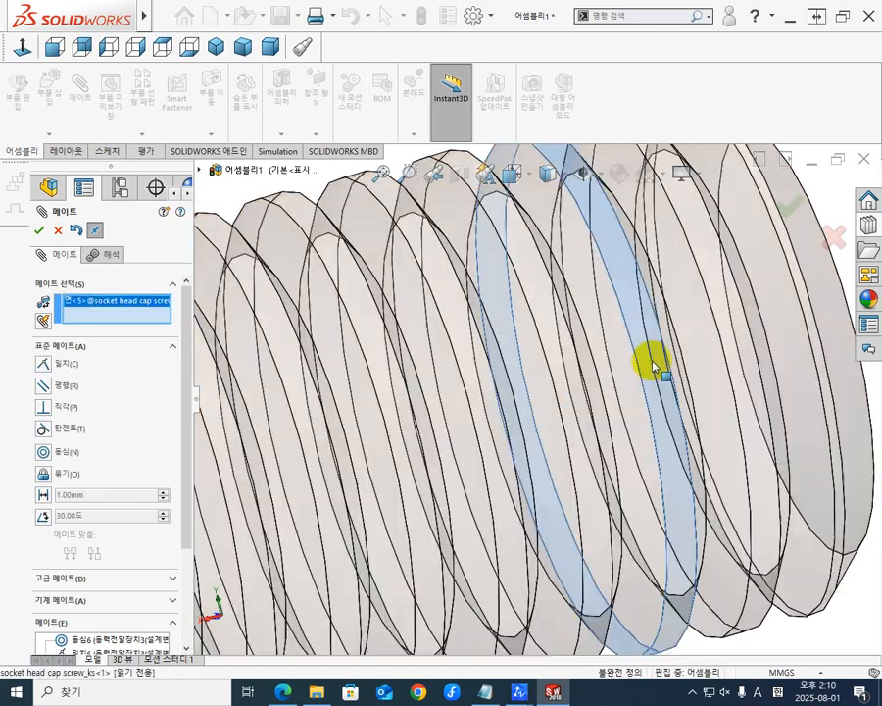
scroll(657, 506, up, 8)
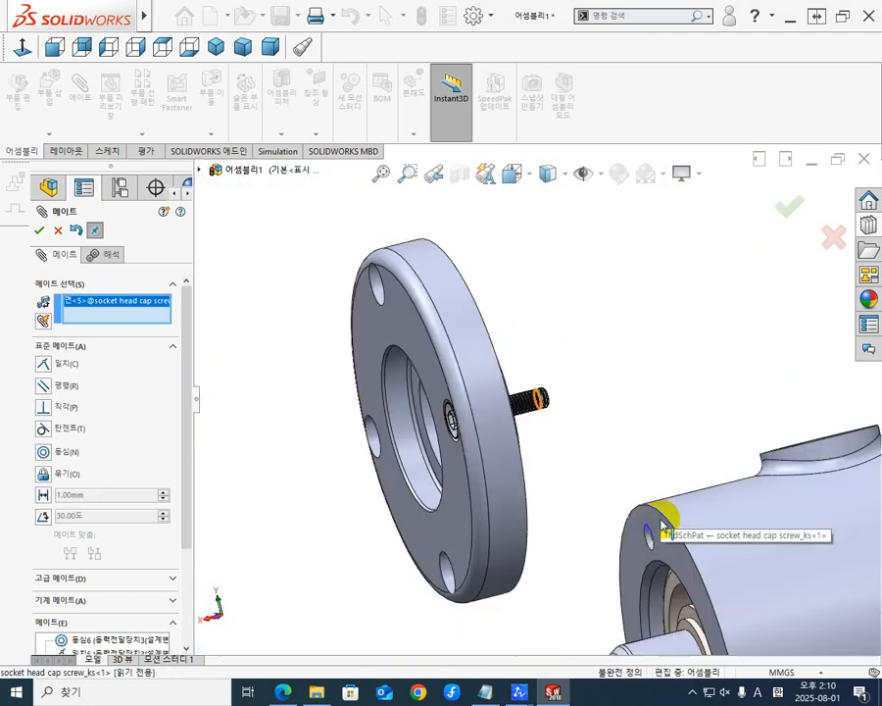
scroll(663, 580, down, 5)
scroll(659, 585, up, 8)
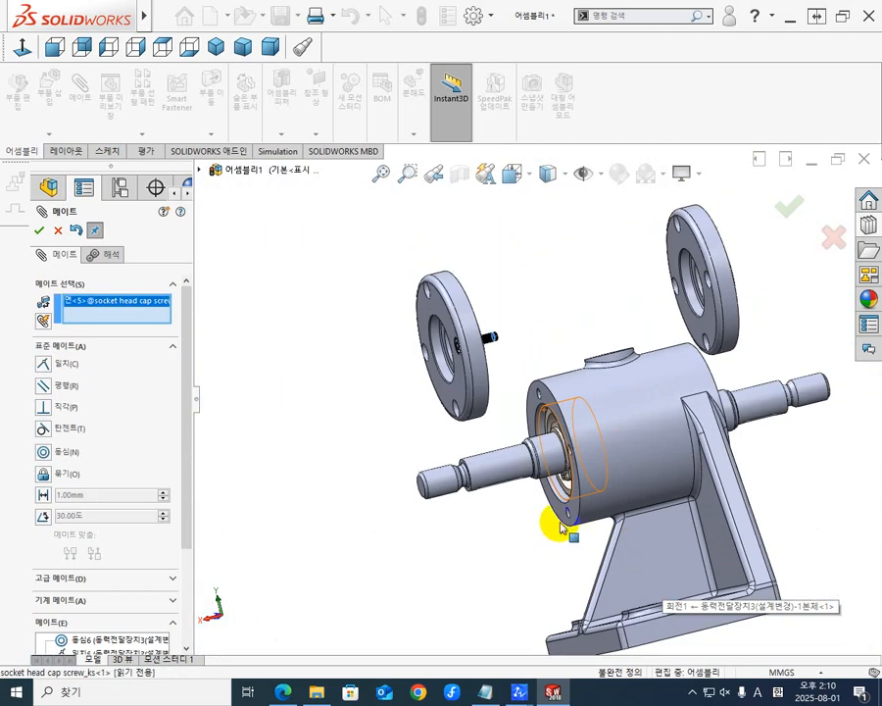
middle_drag(560, 525, 628, 518)
scroll(627, 490, down, 6)
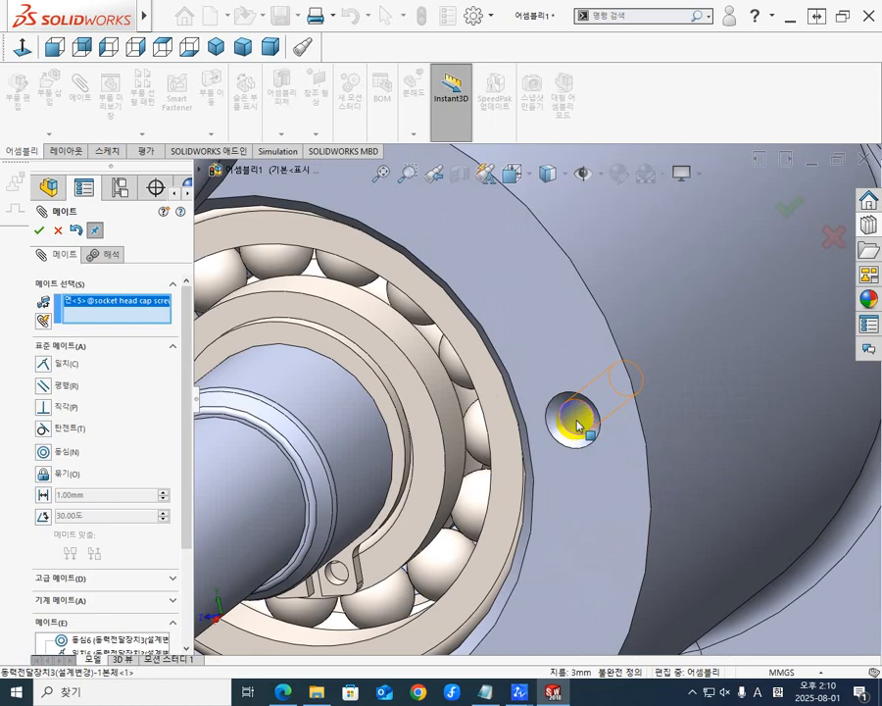
click(579, 427)
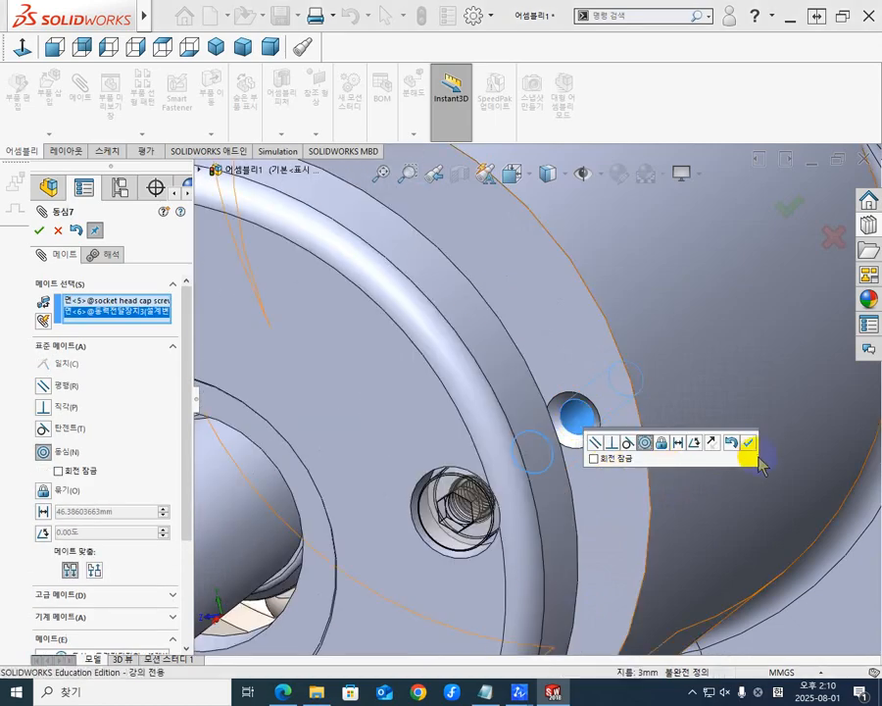
click(752, 450)
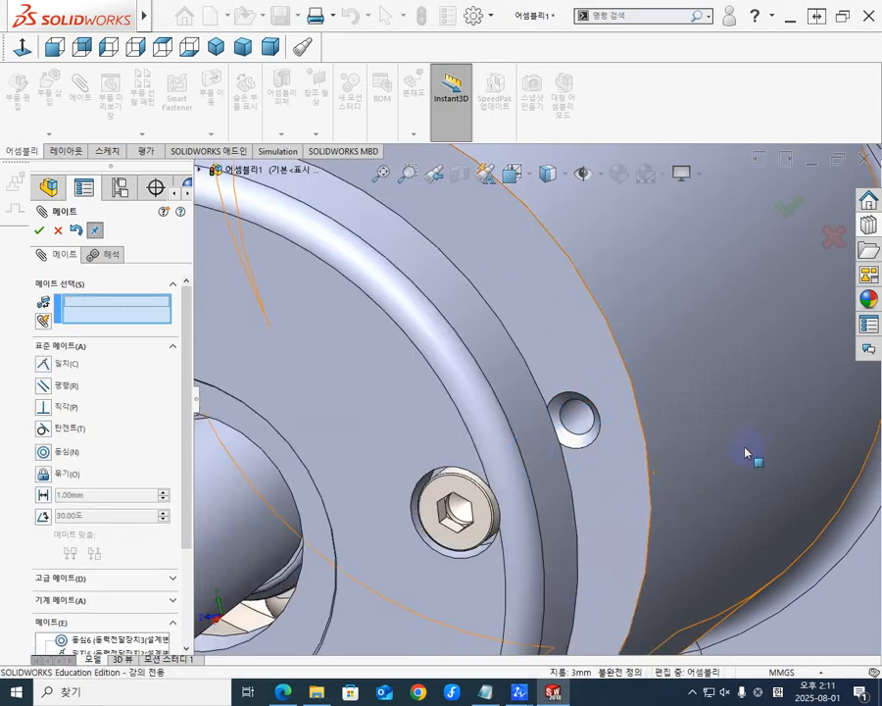
- Mate the front cover's inner flange face coincident with the housing's end face
middle_drag(745, 451, 601, 443)
click(598, 465)
scroll(608, 428, down, 4)
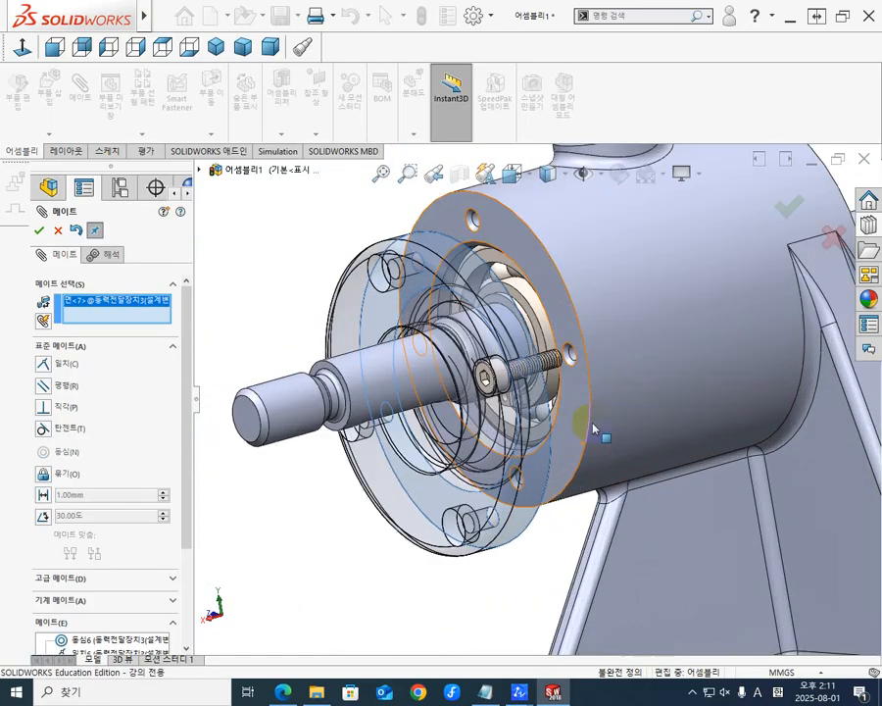
click(562, 388)
click(555, 487)
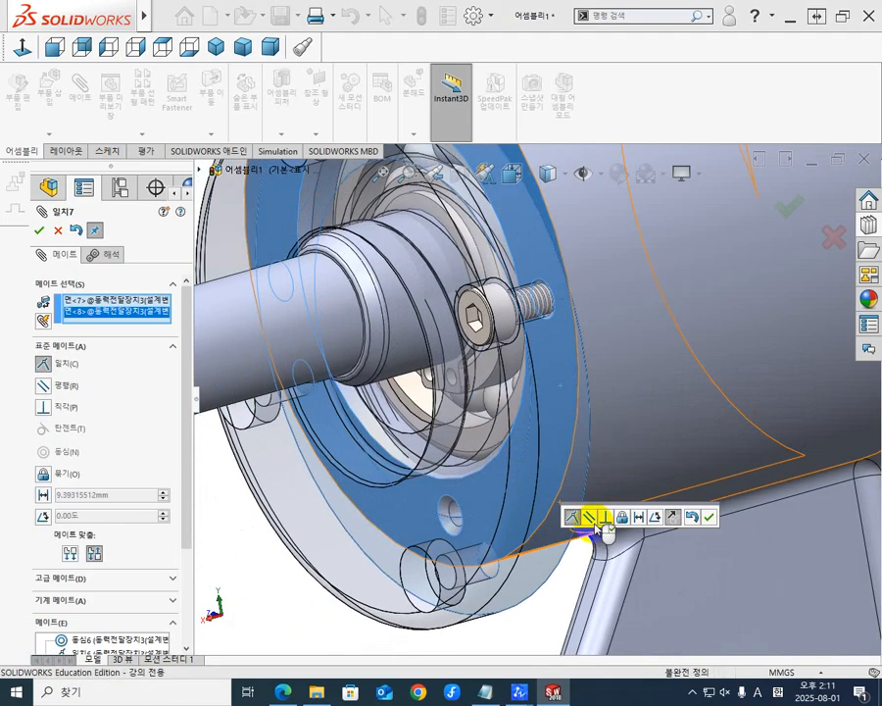
click(708, 520)
- Inspect the front cover on the housing from several directions and finish the mating session
scroll(488, 532, up, 4)
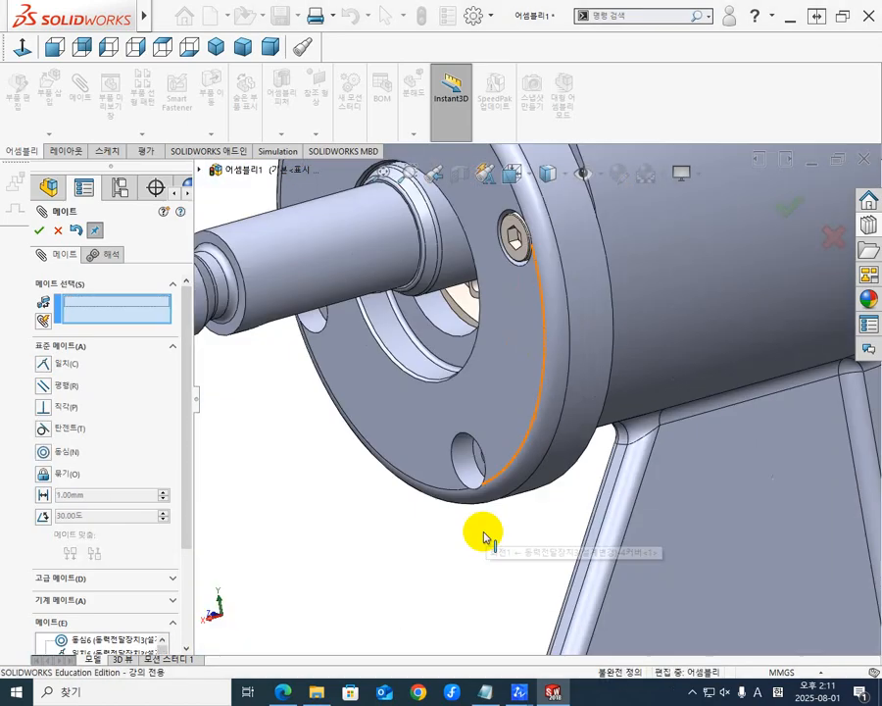
middle_drag(546, 500, 488, 508)
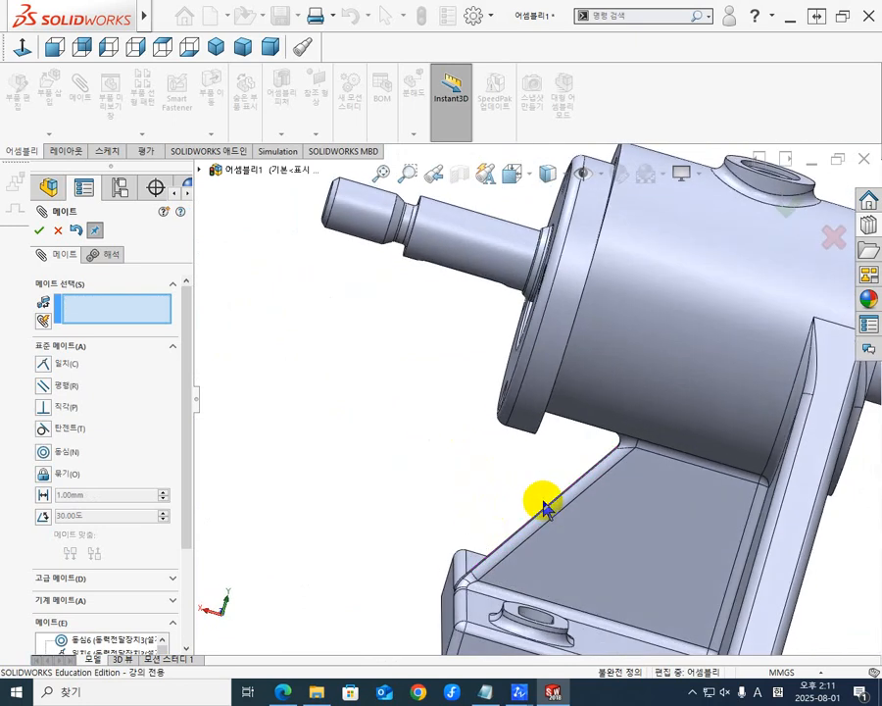
scroll(545, 502, down, 2)
scroll(552, 466, up, 2)
scroll(591, 369, up, 4)
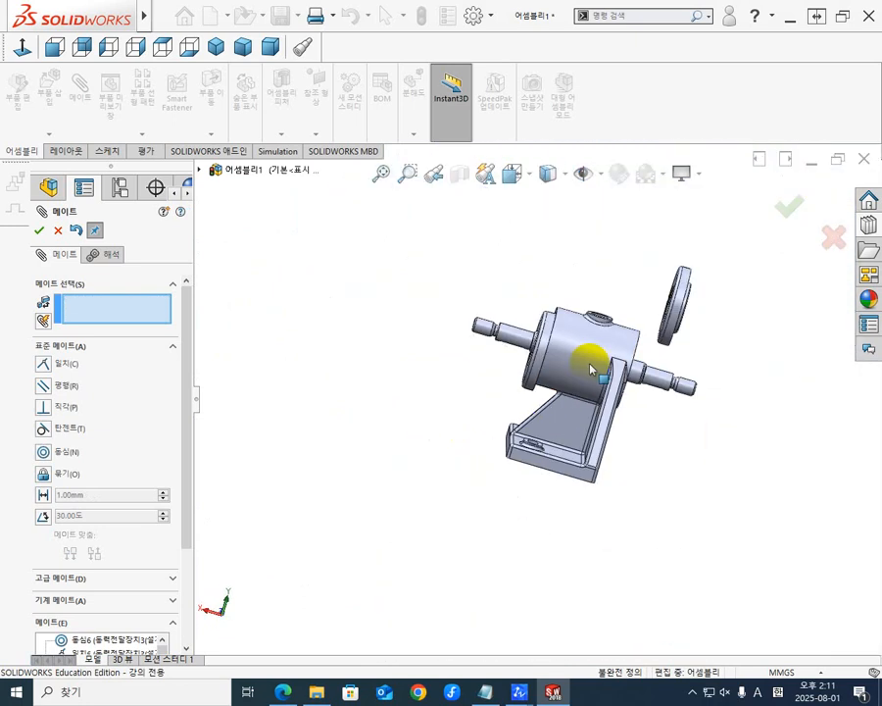
scroll(585, 360, down, 2)
scroll(500, 316, down, 2)
middle_drag(499, 316, 512, 349)
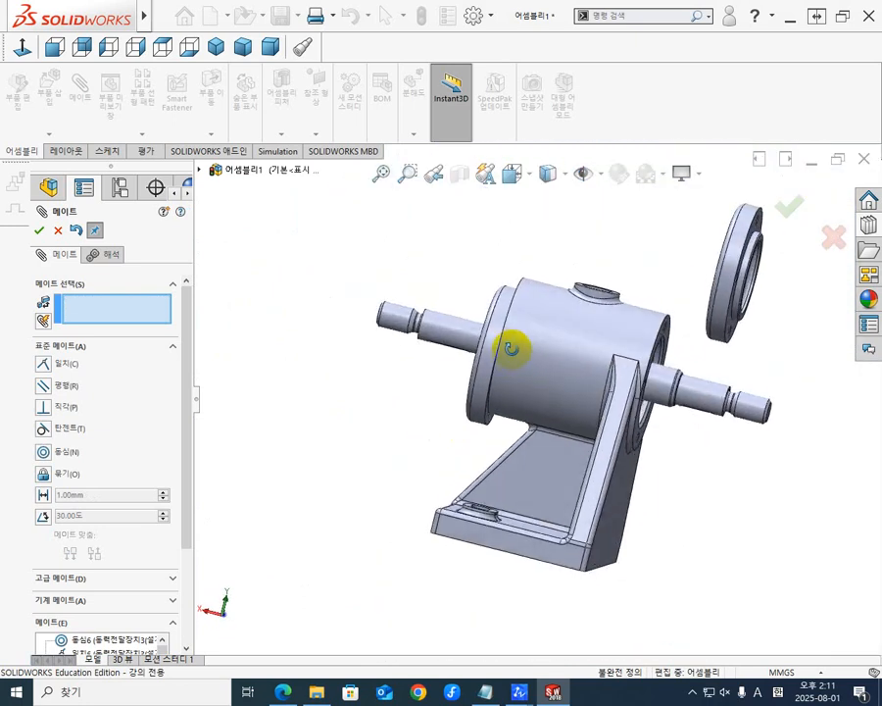
scroll(527, 322, down, 3)
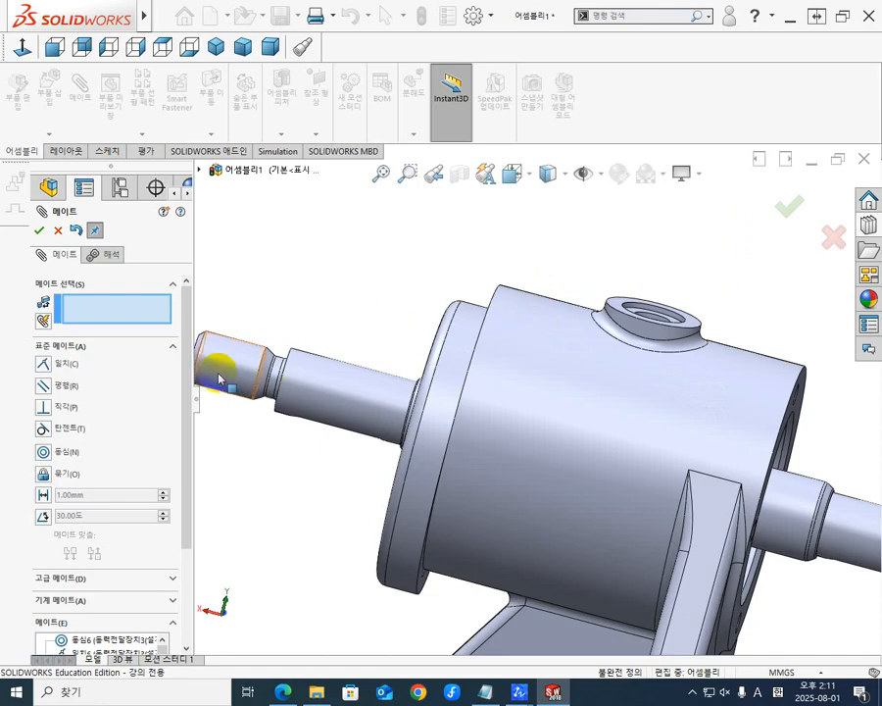
click(37, 232)
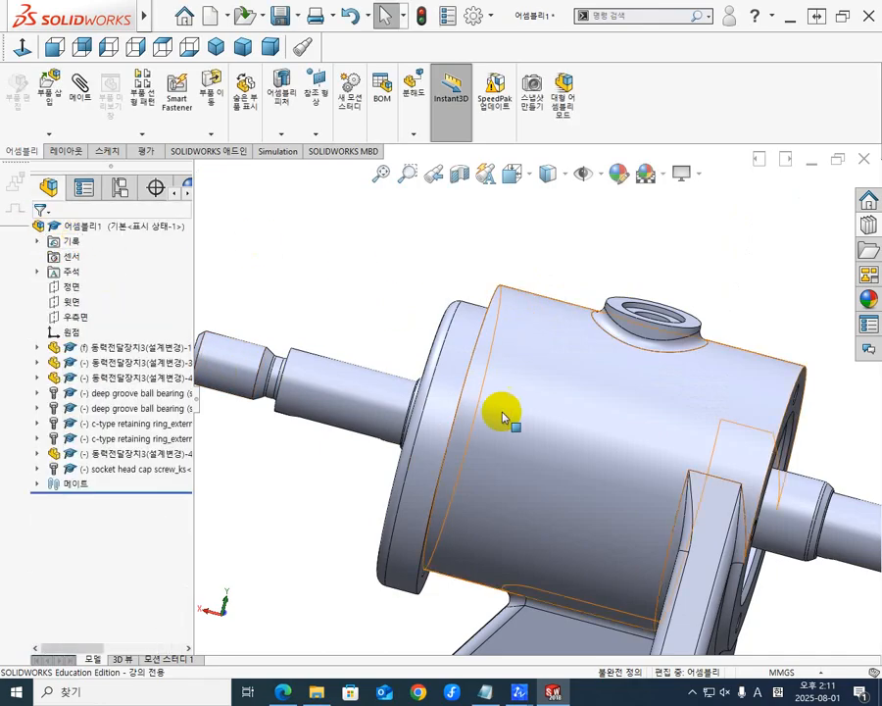
- Widen the component tree, show its display settings and make the housing body transparent
middle_drag(501, 412, 545, 406)
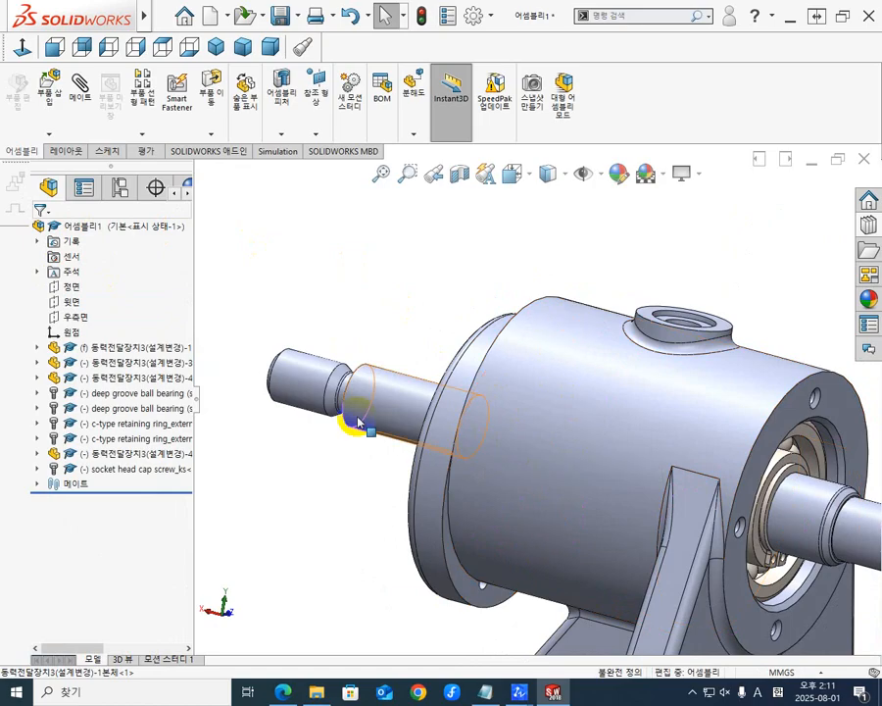
scroll(357, 449, down, 5)
scroll(423, 468, up, 4)
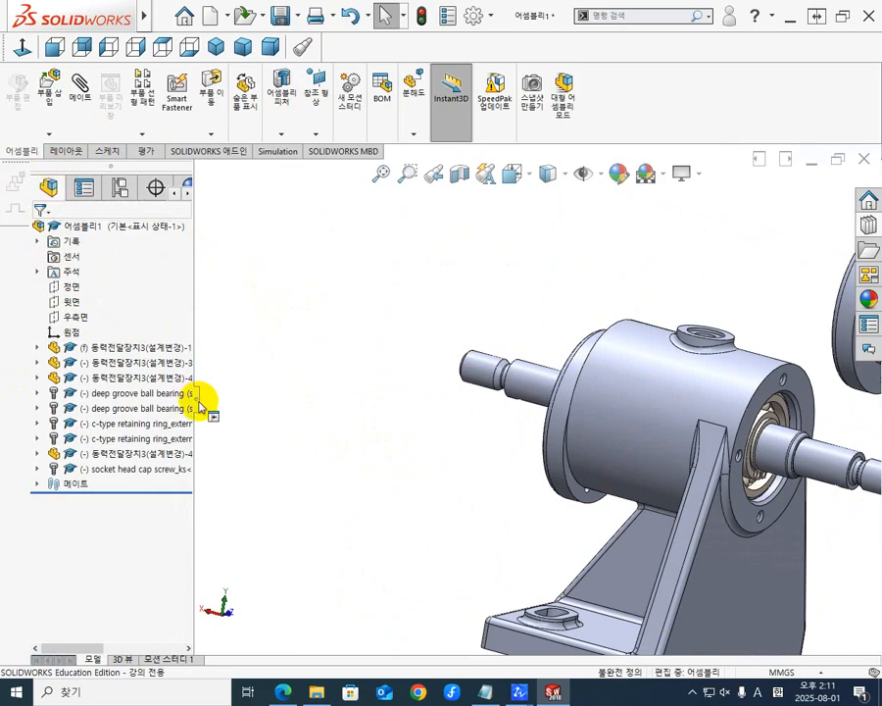
drag(223, 404, 249, 396)
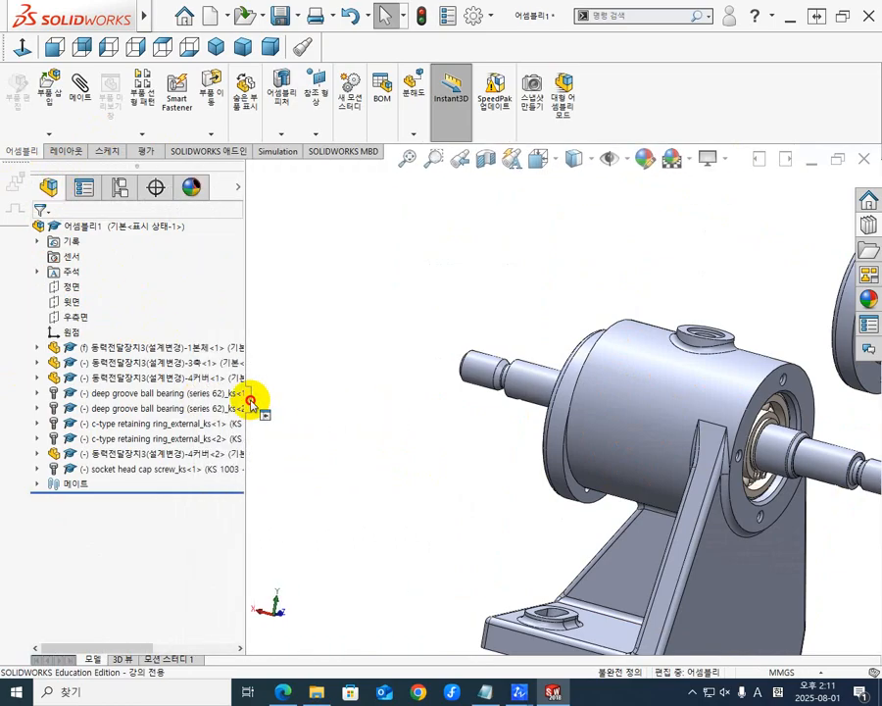
click(240, 191)
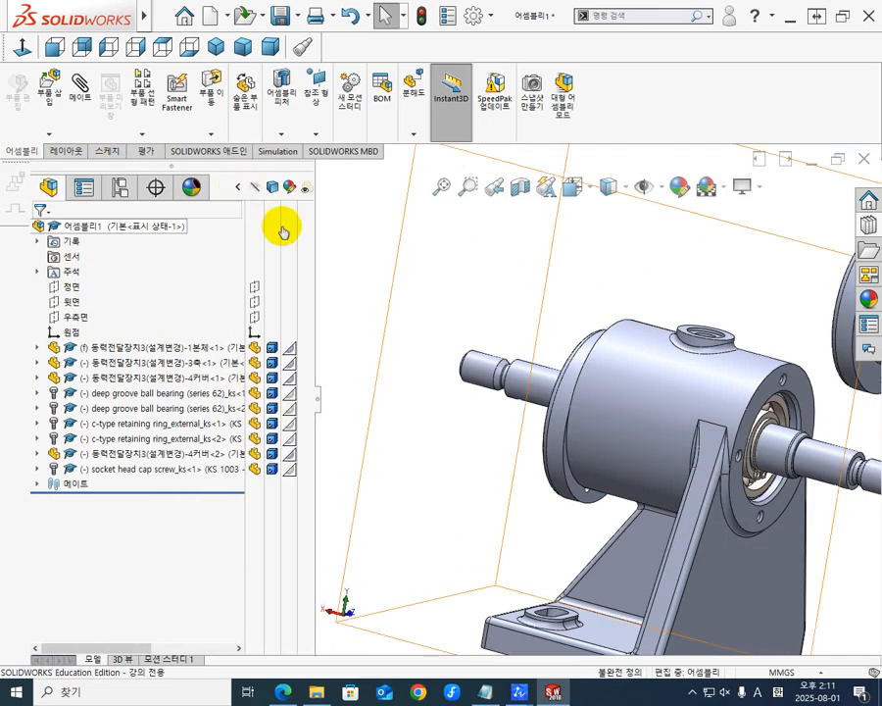
click(306, 351)
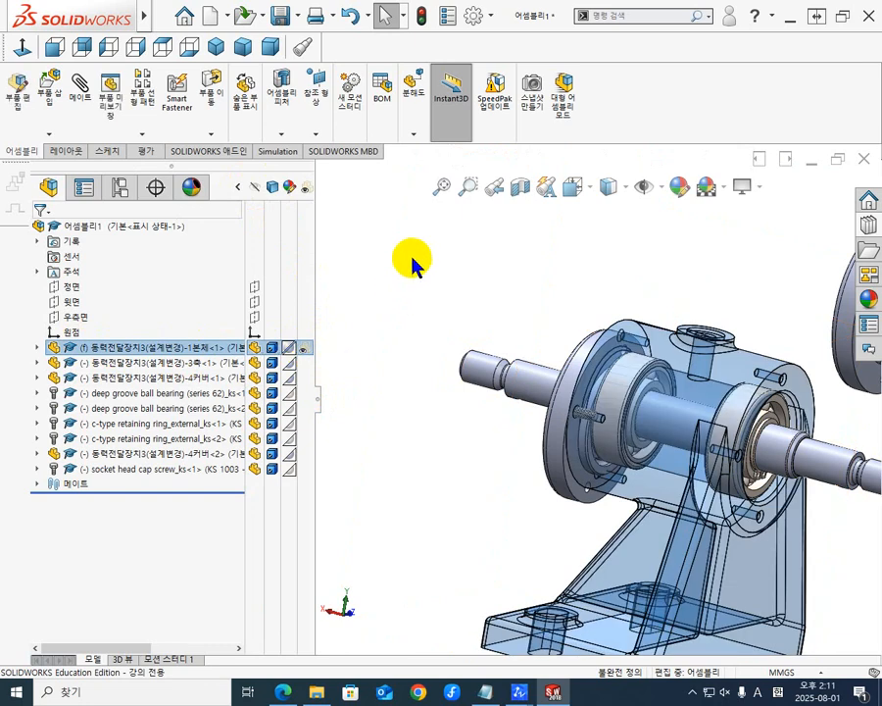
- Examine how deep the cap screw's thread reaches into the tapped hole of the transparent housing
scroll(578, 446, down, 10)
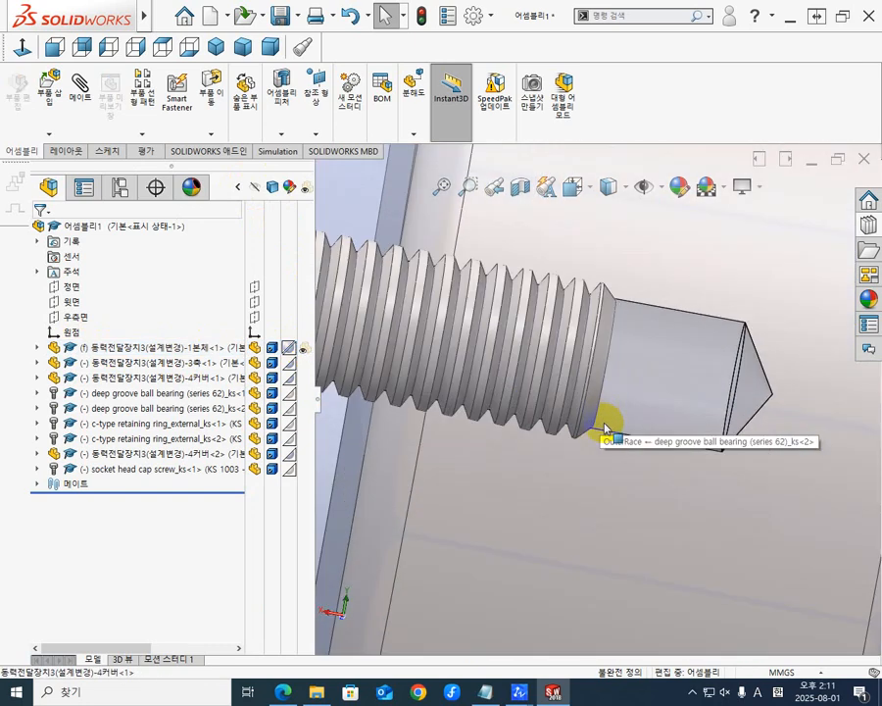
scroll(603, 429, up, 3)
middle_drag(600, 428, 561, 429)
scroll(568, 424, up, 3)
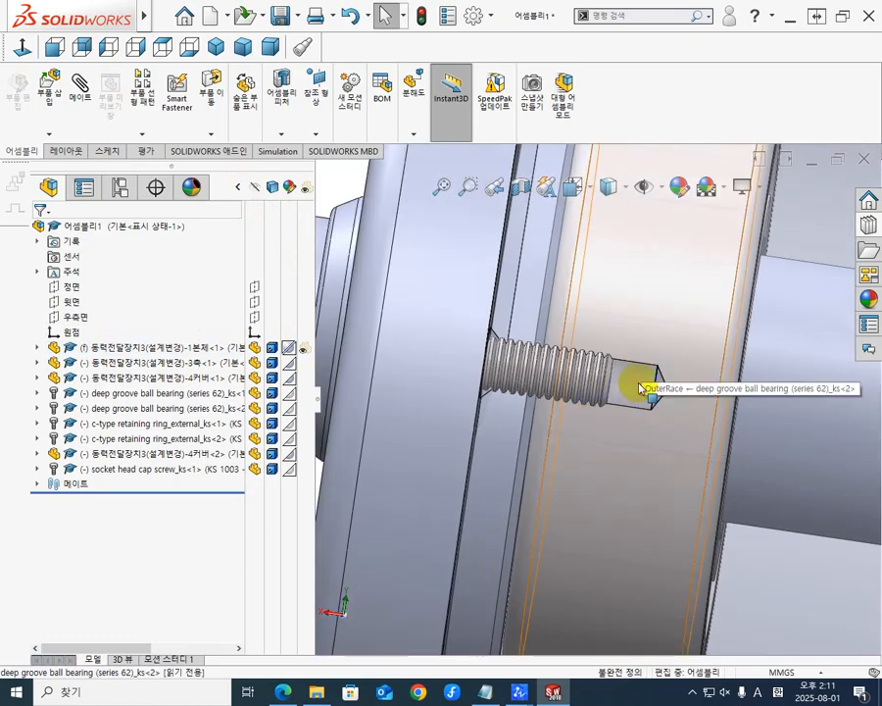
middle_drag(642, 388, 568, 398)
scroll(521, 398, down, 1)
scroll(519, 397, up, 4)
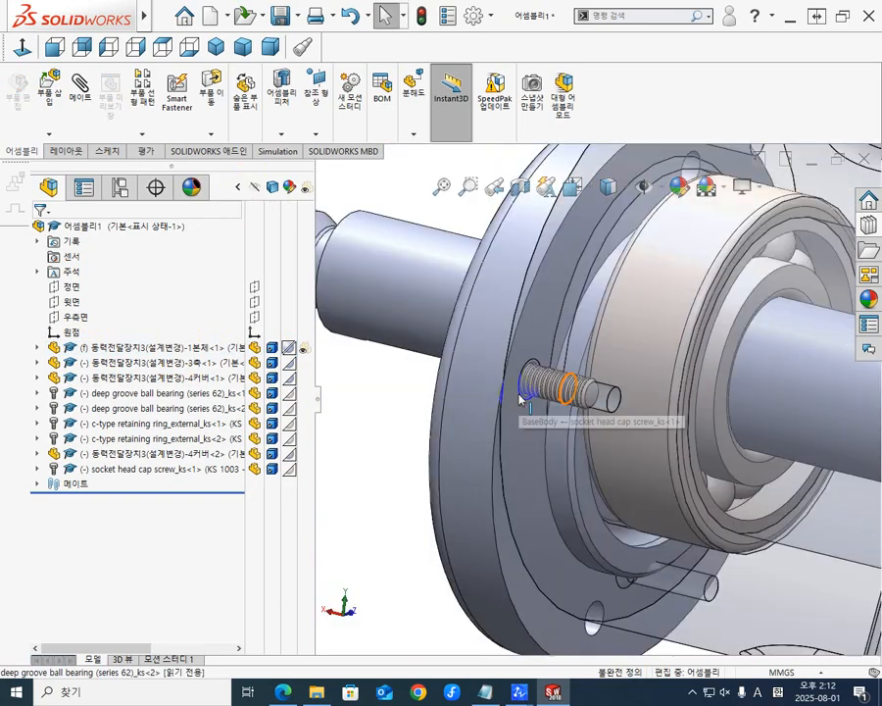
- Examine the installed socket head cap screw and the empty counterbored holes in the front cover from several angles
scroll(521, 398, up, 4)
middle_drag(537, 452, 658, 420)
scroll(463, 434, up, 3)
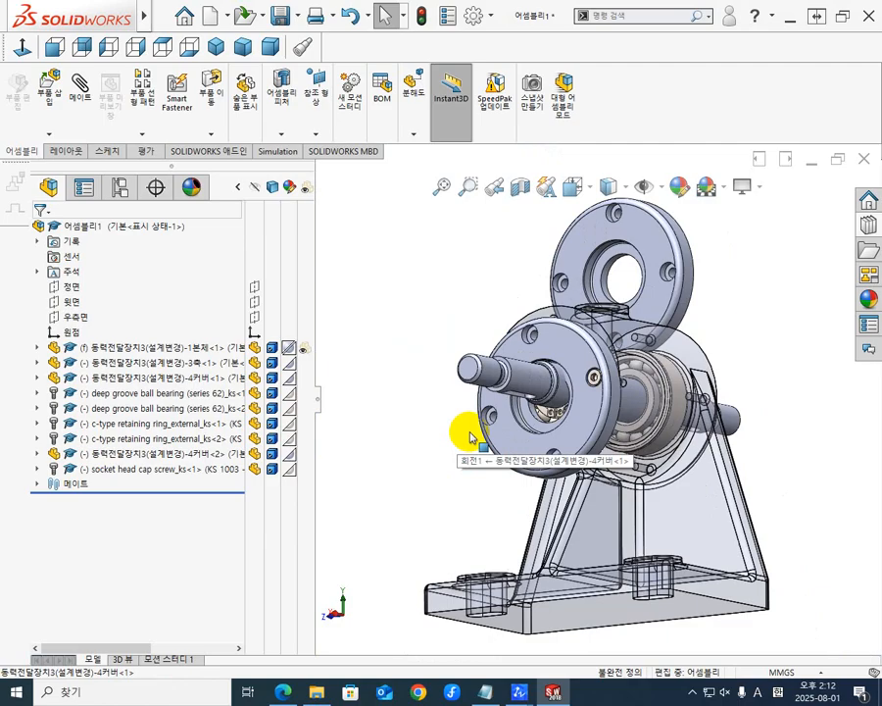
middle_drag(532, 400, 613, 426)
scroll(614, 427, down, 3)
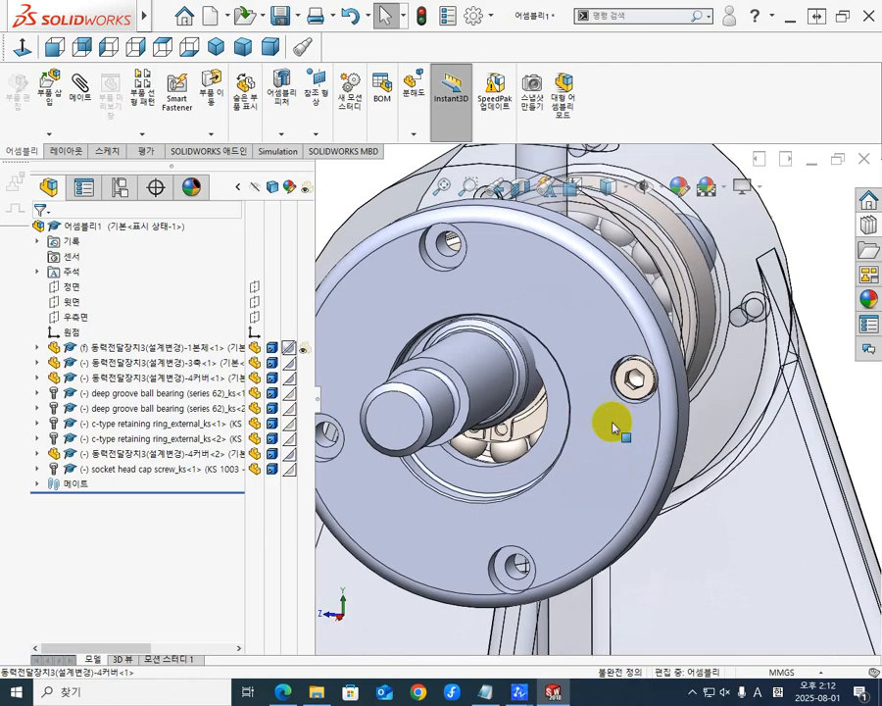
scroll(480, 406, up, 5)
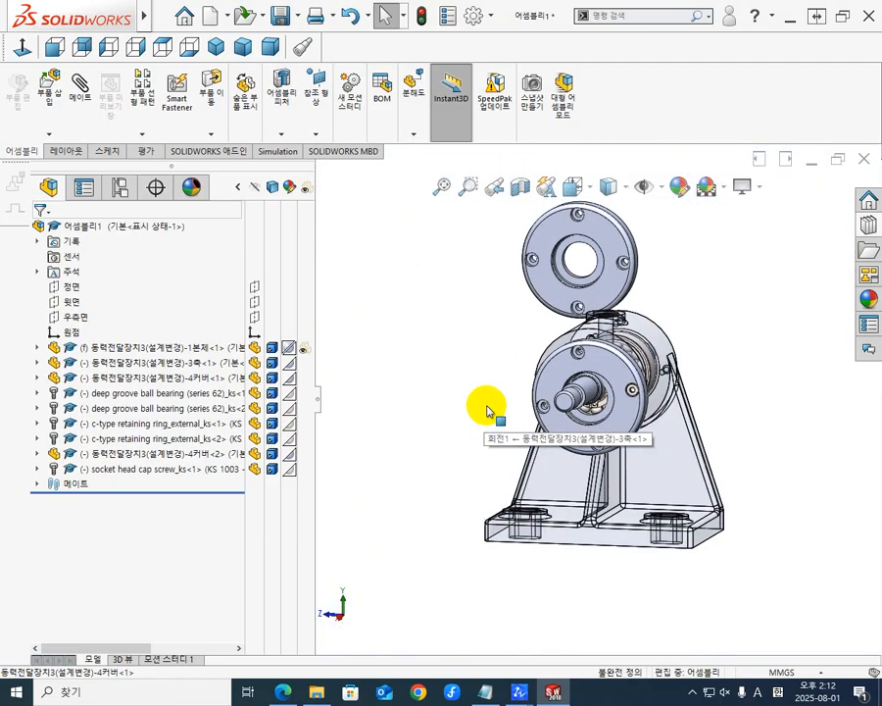
scroll(490, 406, down, 4)
scroll(436, 414, down, 3)
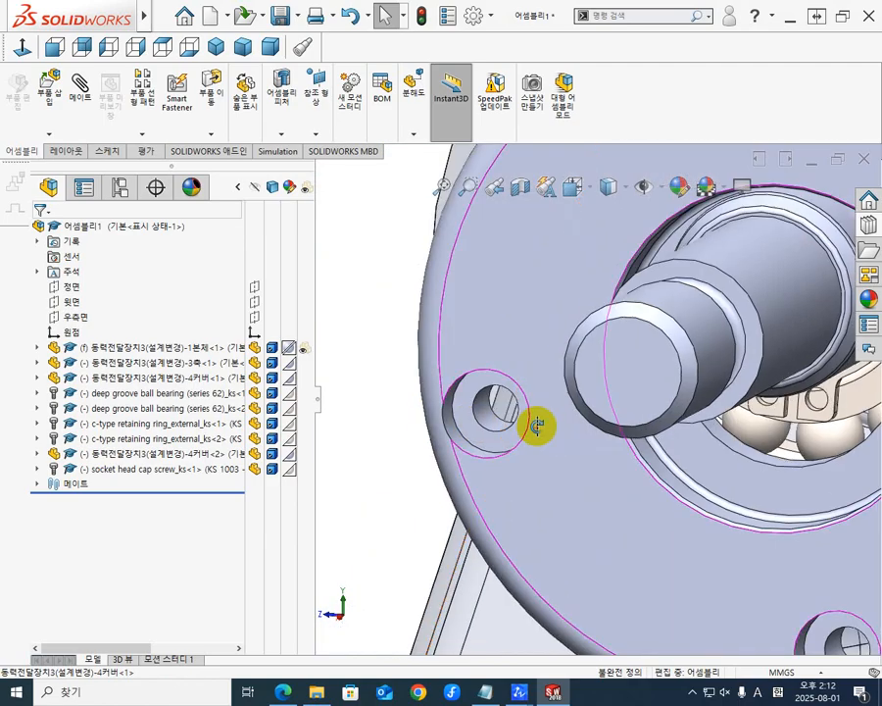
scroll(544, 392, down, 2)
scroll(549, 438, up, 2)
scroll(679, 400, down, 2)
scroll(684, 428, up, 5)
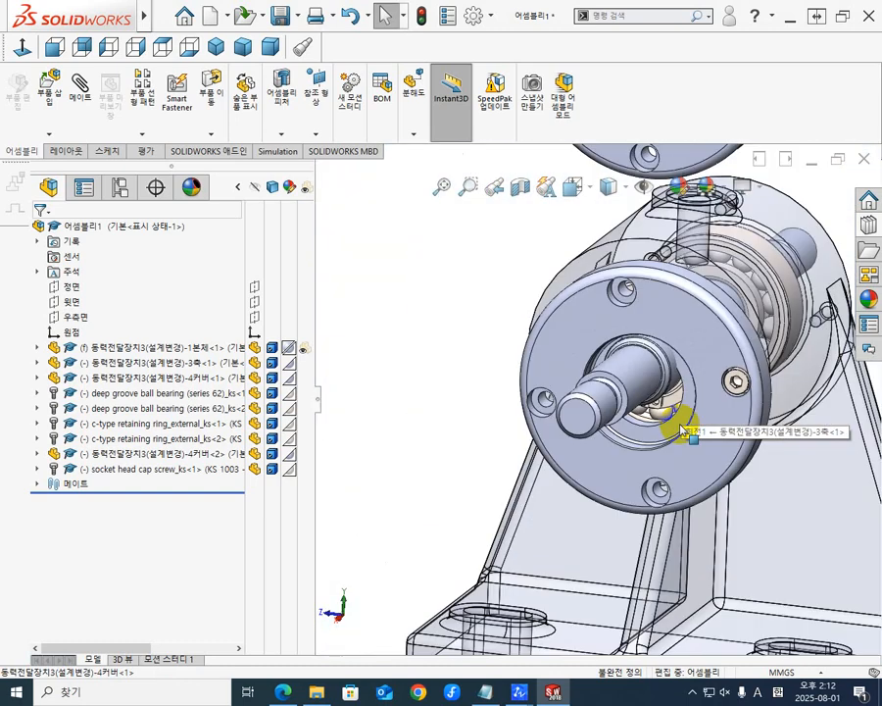
scroll(689, 419, down, 3)
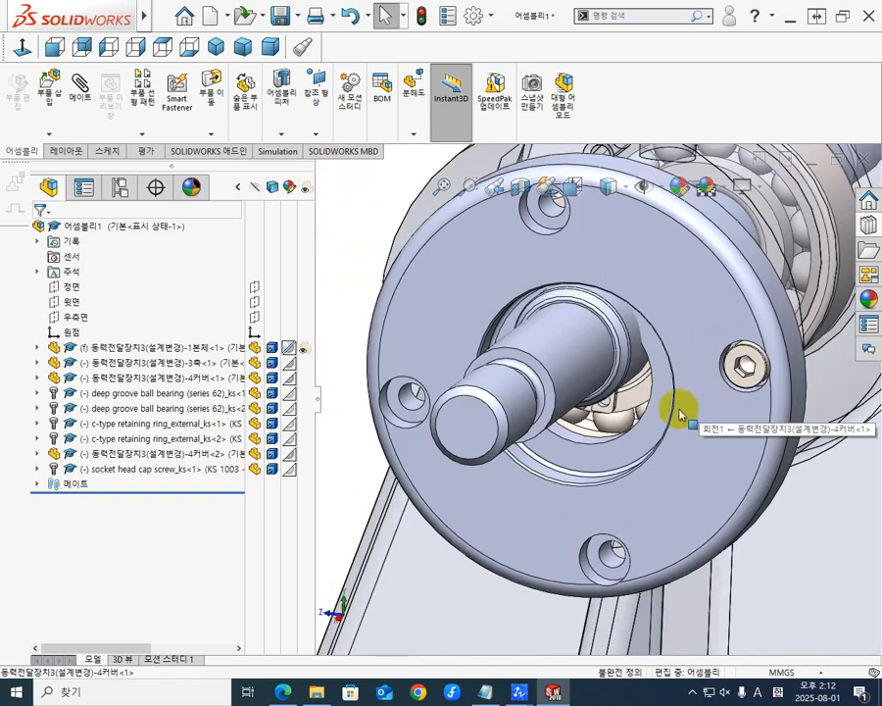
ctrl+middle_drag(632, 412, 688, 452)
scroll(700, 459, up, 1)
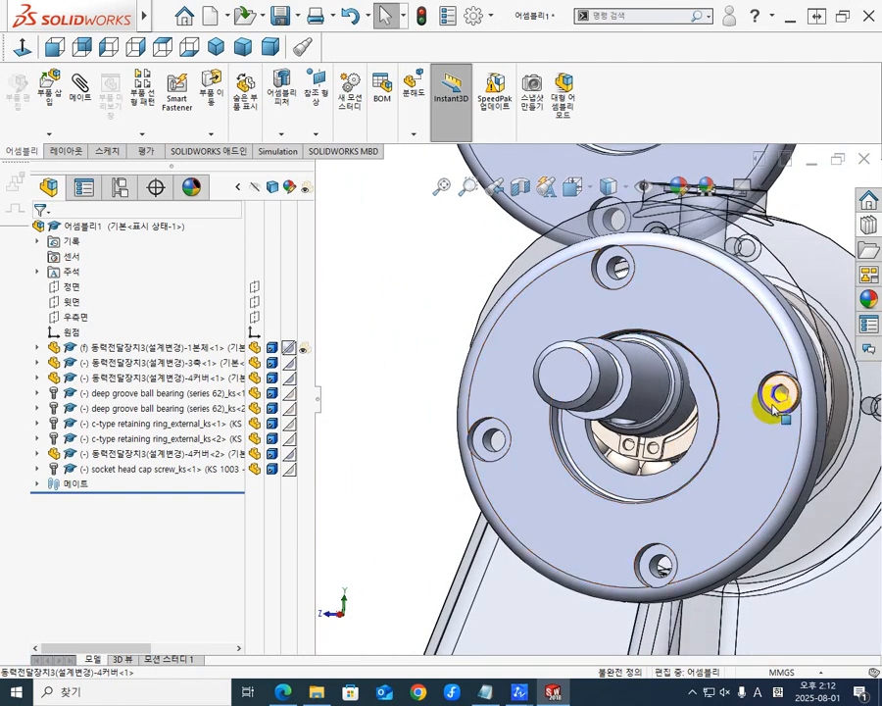
- Try to copy the installed socket head cap screw into another counterbored hole of the front cover, and undo the copy
drag(775, 407, 612, 461)
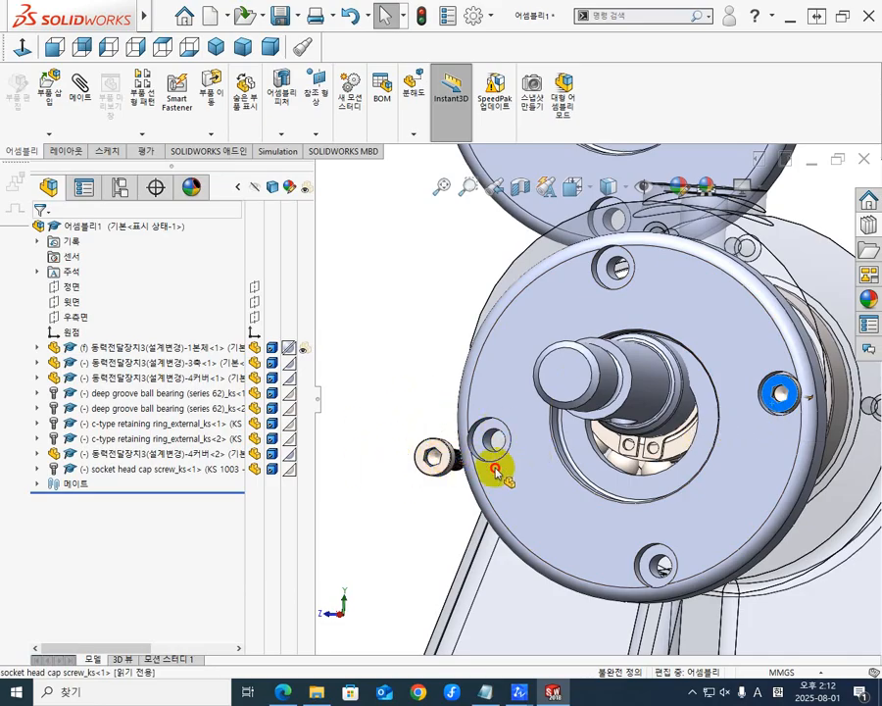
mouse_move(447, 451)
mouse_down()
mouse_move(428, 481)
mouse_move(478, 472)
mouse_move(447, 464)
mouse_up()
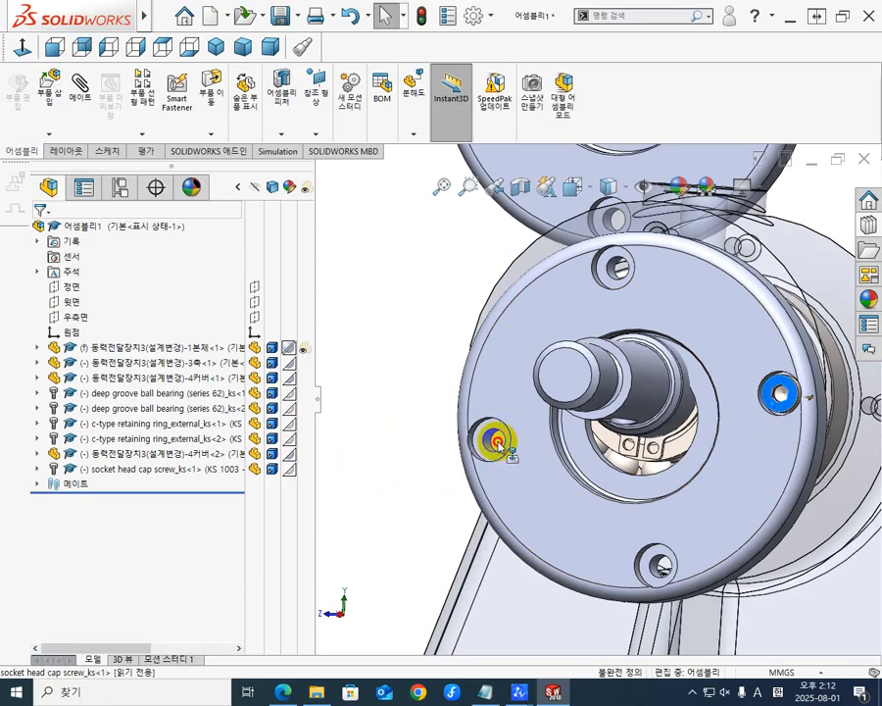
ctrl+drag(498, 443, 392, 468)
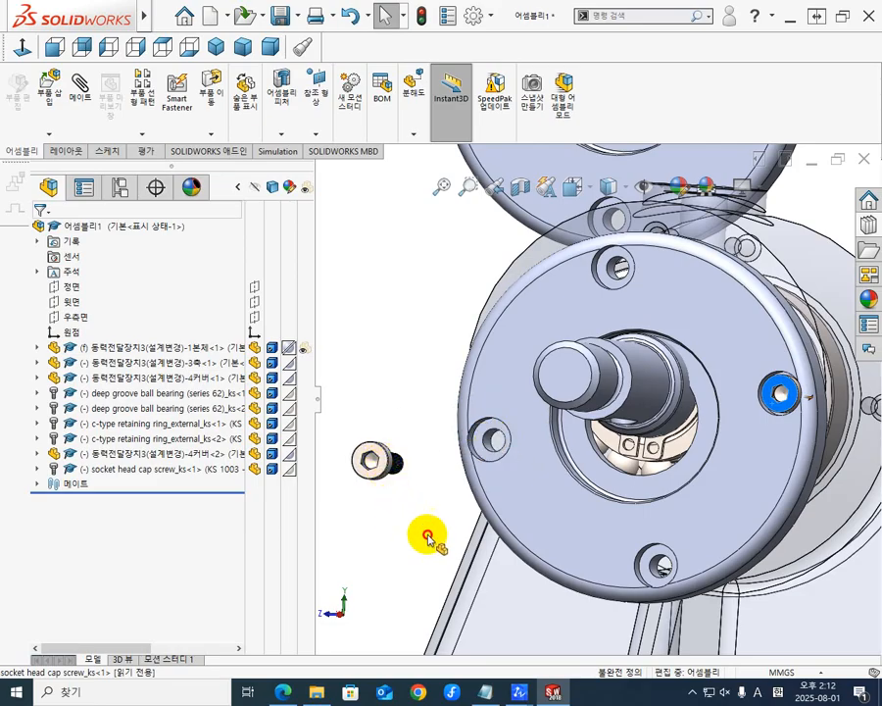
ctrl+drag(429, 532, 667, 568)
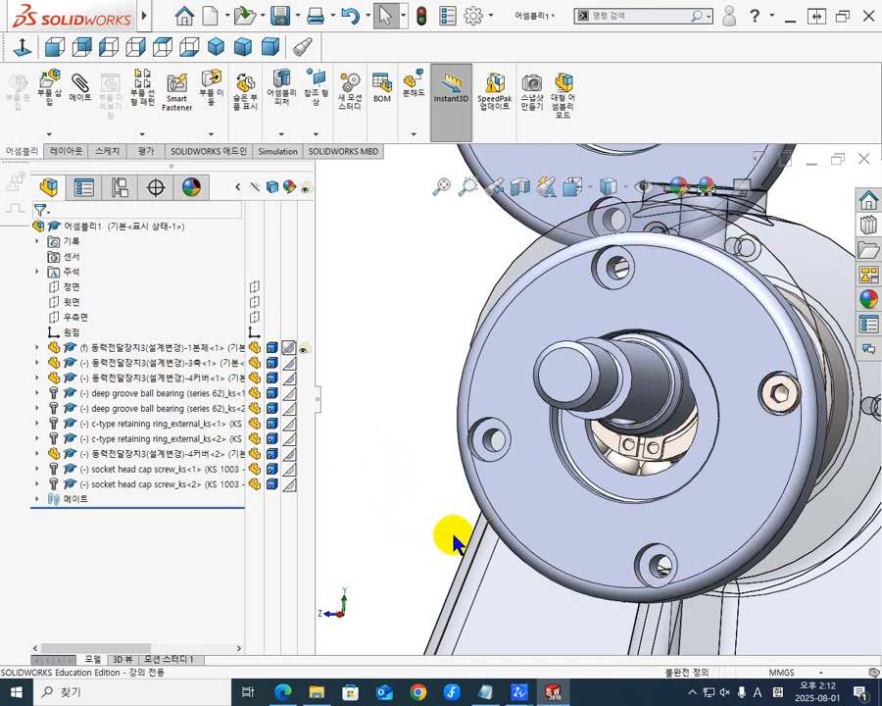
key(ctrl+z)
- Inspect the front cover, its single screw and the whole assembly around the shaft
middle_drag(505, 513, 626, 561)
scroll(682, 536, down, 5)
scroll(721, 506, up, 5)
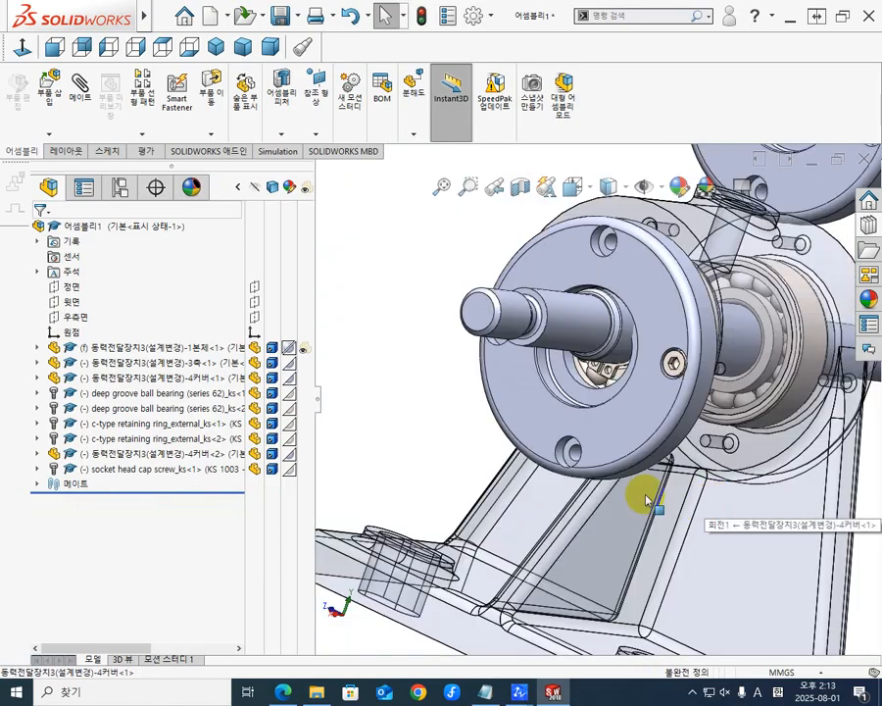
scroll(646, 500, up, 5)
mouse_move(600, 329)
middle_down()
mouse_move(594, 300)
mouse_move(600, 323)
middle_up()
scroll(639, 397, down, 5)
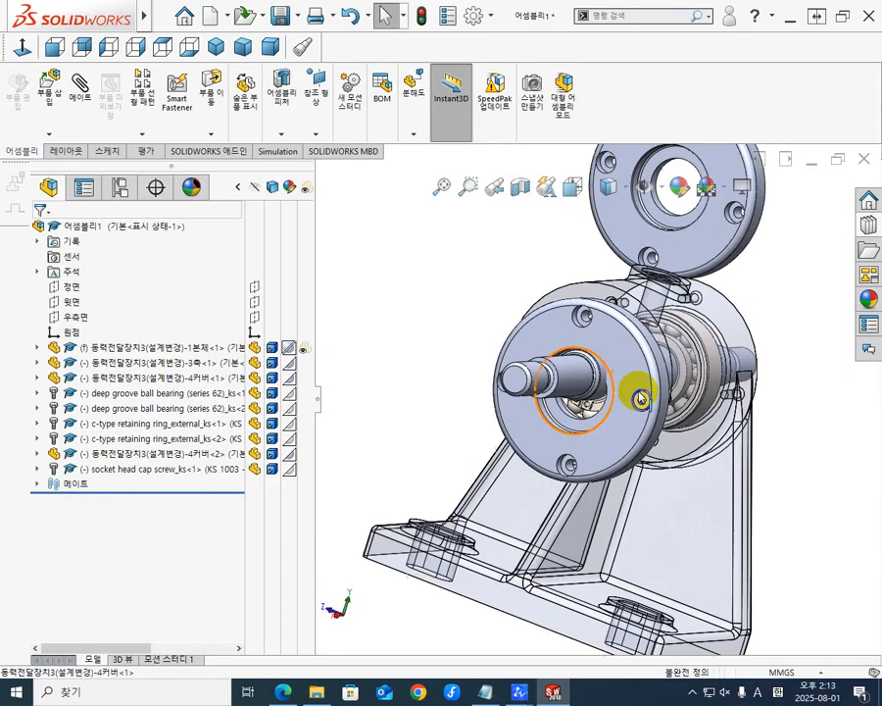
scroll(639, 397, down, 3)
scroll(480, 351, down, 2)
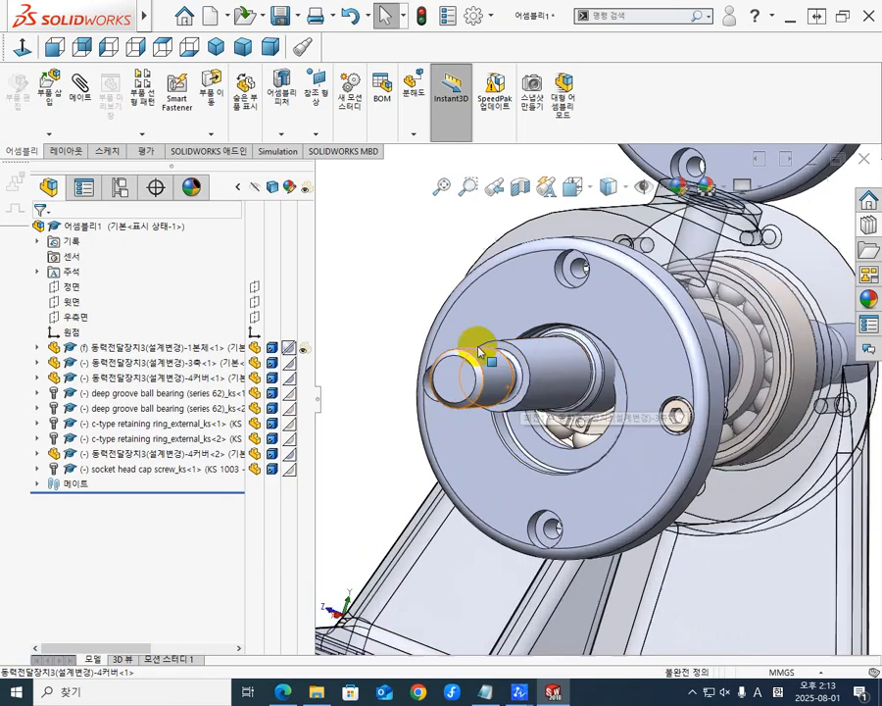
key(f)
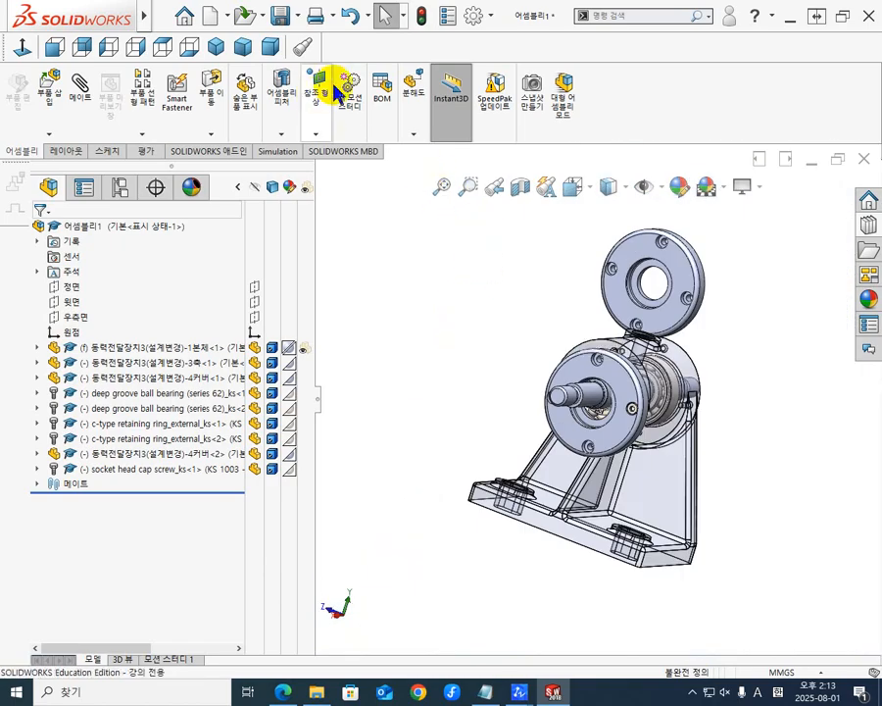
- In the system performance options, set SmartMate sensitivity to mid-range and lower the magnetic mate proximity to about three quarters
click(476, 19)
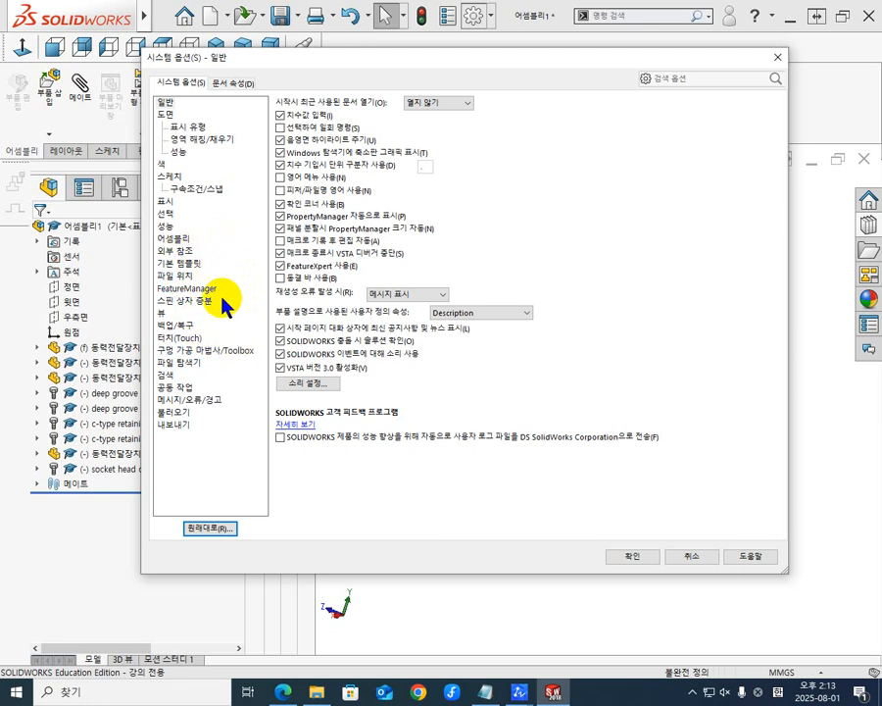
click(182, 241)
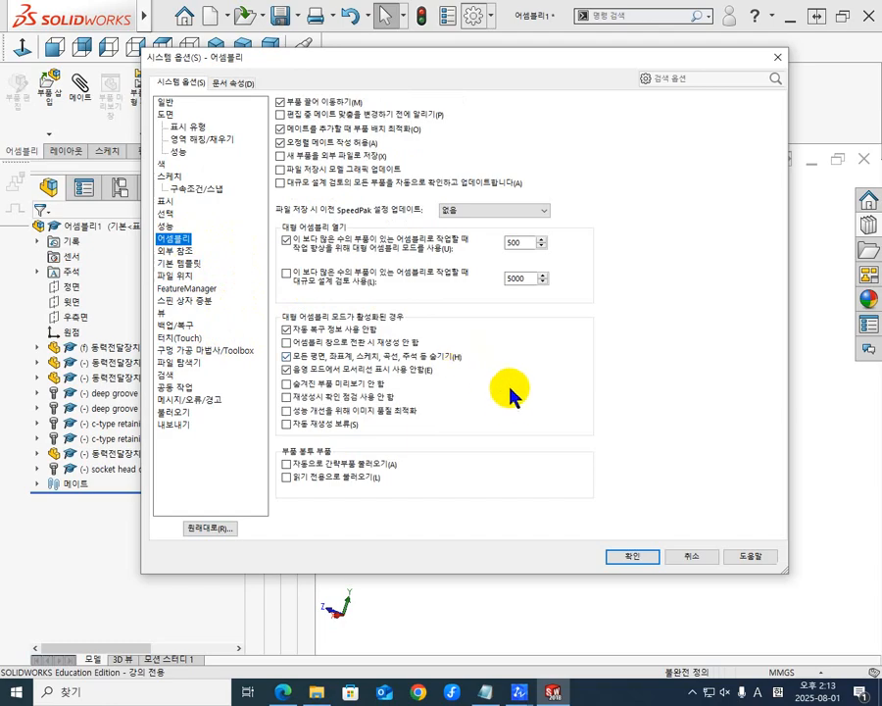
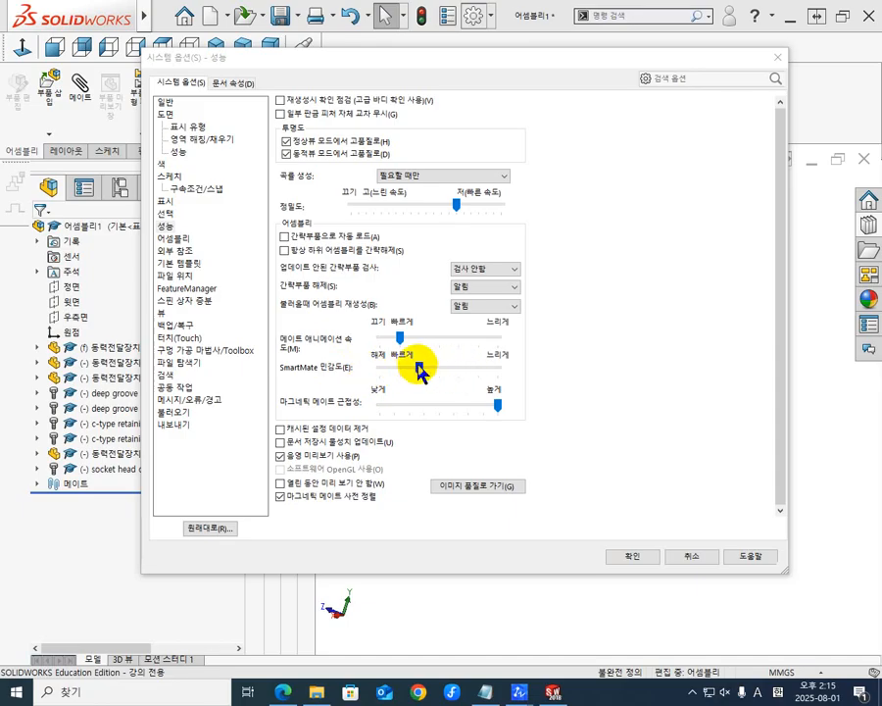
drag(420, 368, 439, 367)
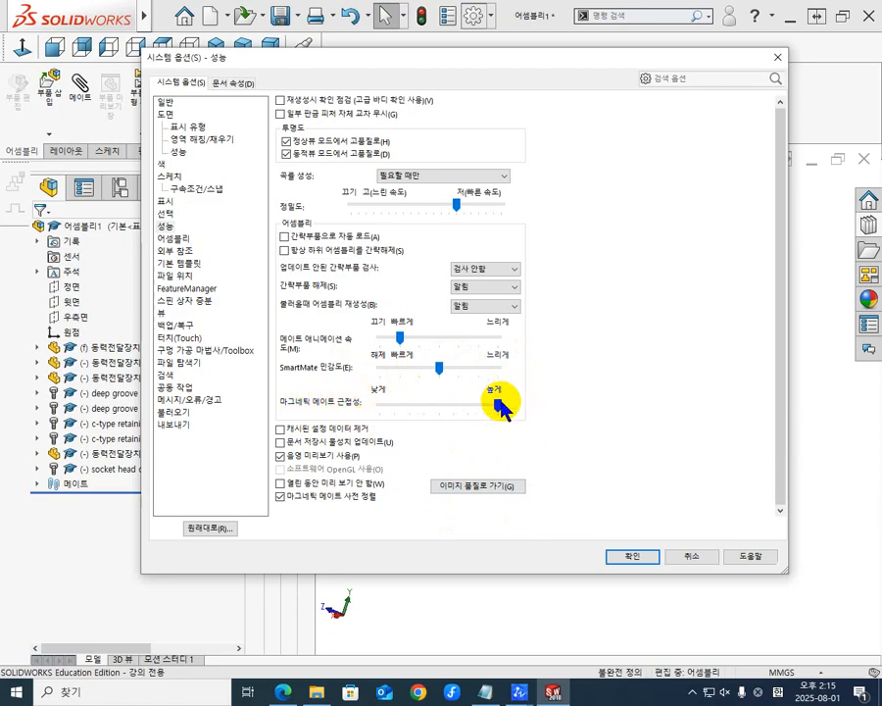
drag(499, 404, 479, 405)
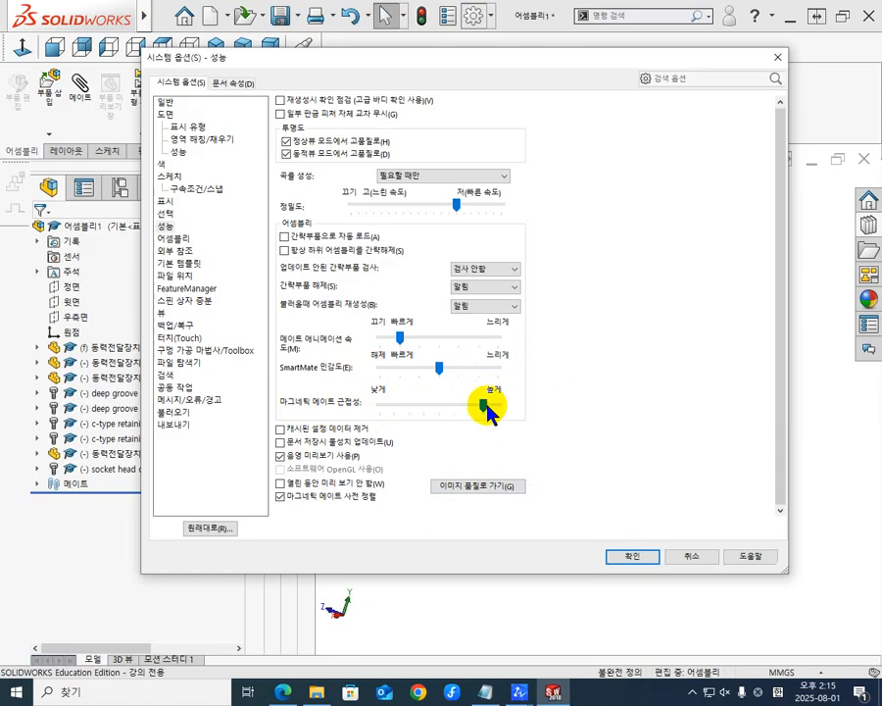
drag(482, 406, 459, 410)
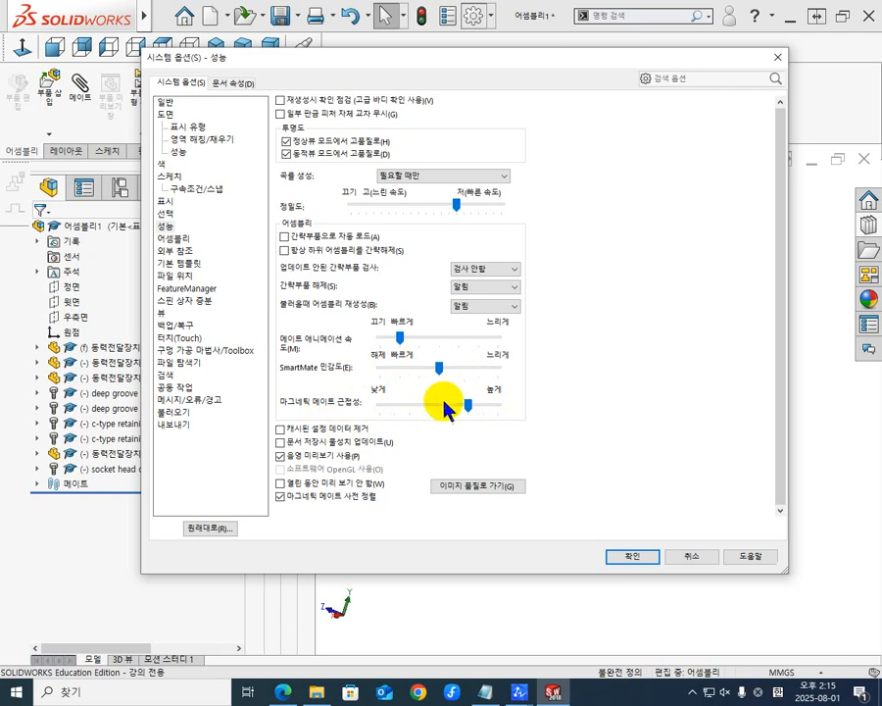
click(632, 556)
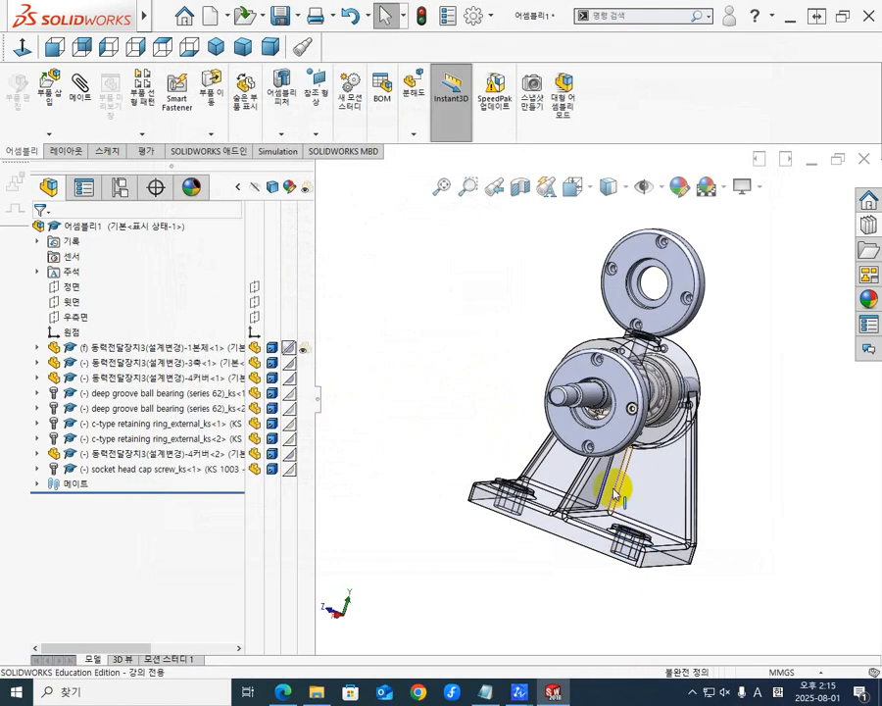
- Rotate the front cover with the screw about its axis to bring its counterbored holes to a new orientation
scroll(586, 461, down, 5)
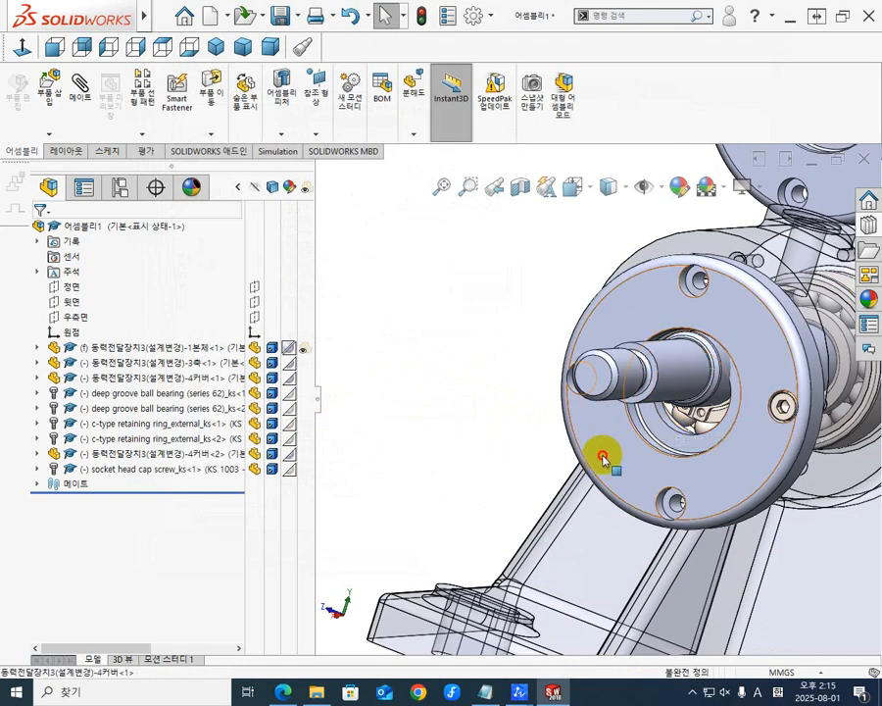
click(585, 422)
click(451, 396)
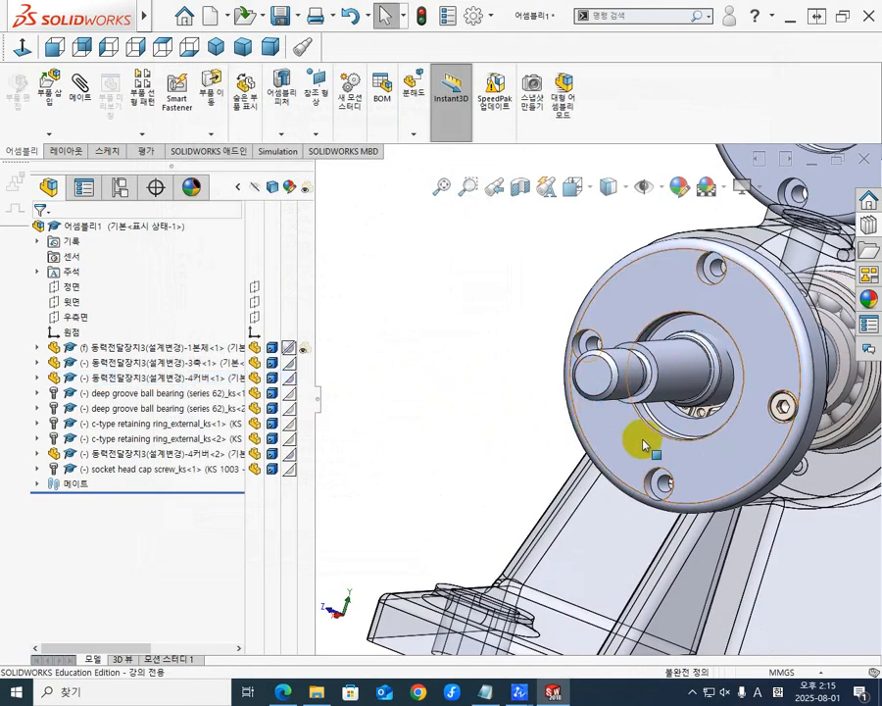
middle_drag(643, 441, 691, 428)
drag(605, 431, 593, 308)
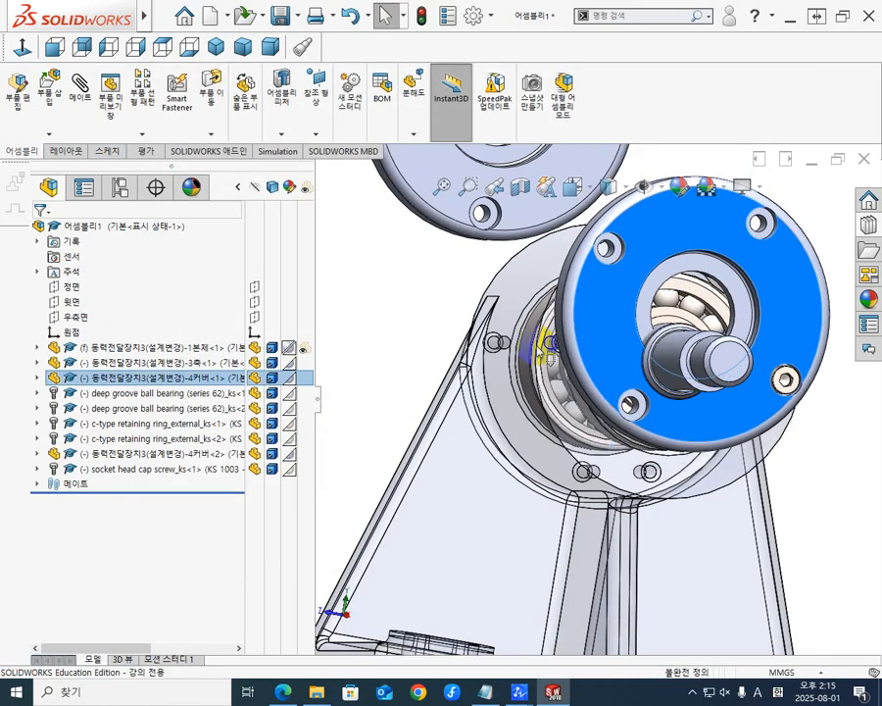
- Copy the installed socket head cap screw into the adjacent upper hole of the front cover using SmartMates
scroll(797, 404, down, 3)
scroll(739, 407, up, 5)
scroll(732, 460, down, 5)
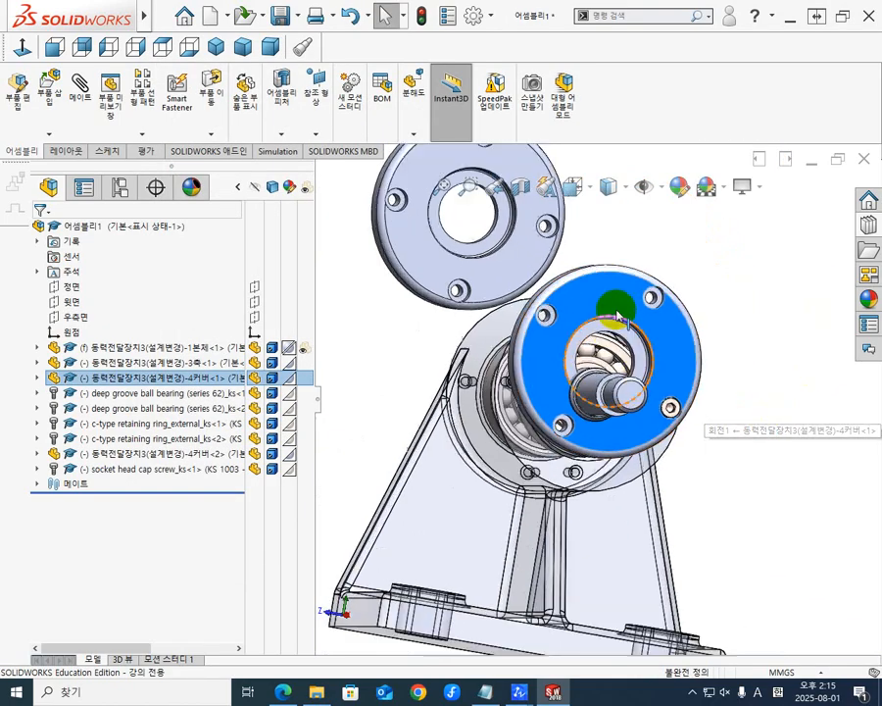
drag(720, 507, 690, 316)
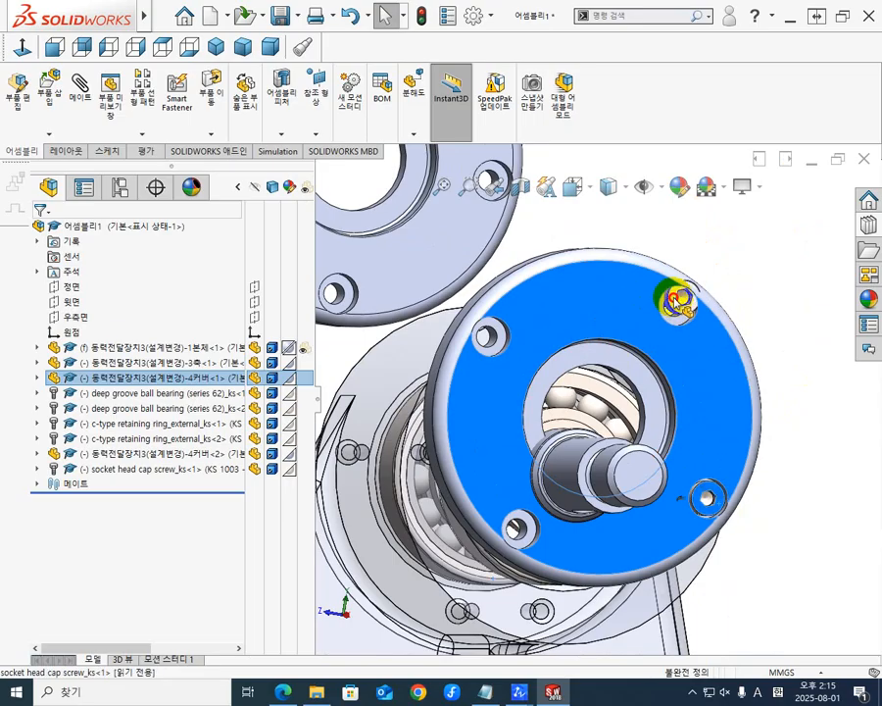
drag(676, 304, 672, 304)
scroll(596, 355, down, 3)
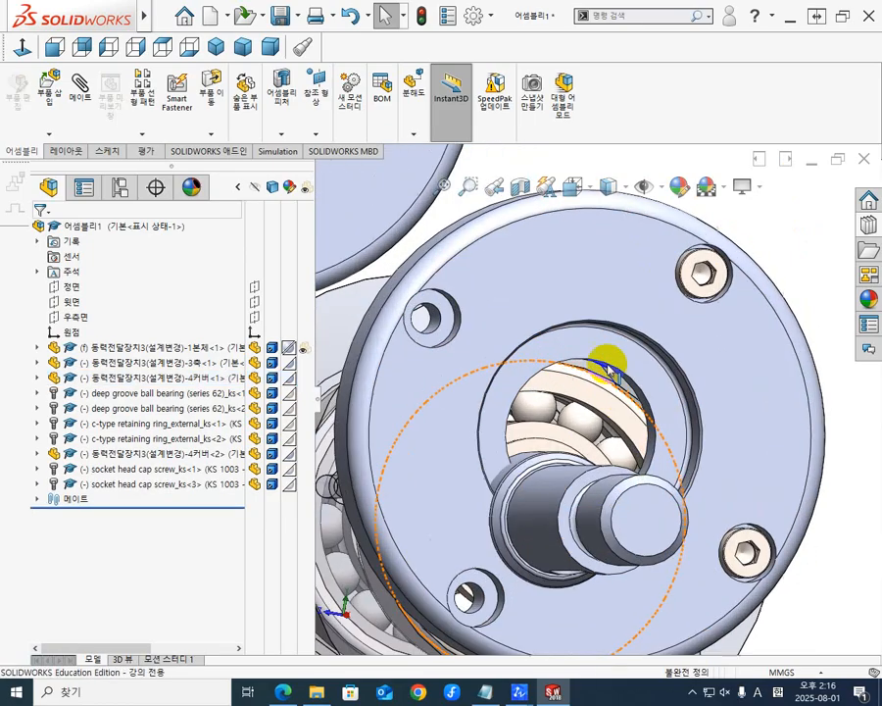
- Try to copy the newly placed cap screw into the next empty upper hole of the front cover
scroll(578, 343, up, 3)
scroll(558, 330, down, 3)
scroll(679, 365, up, 2)
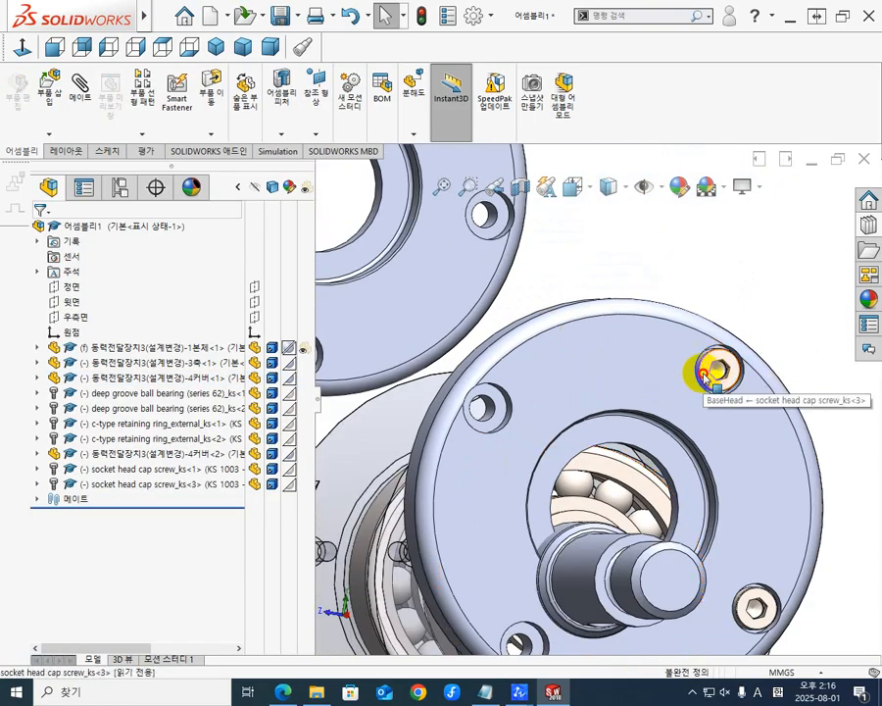
drag(704, 372, 493, 408)
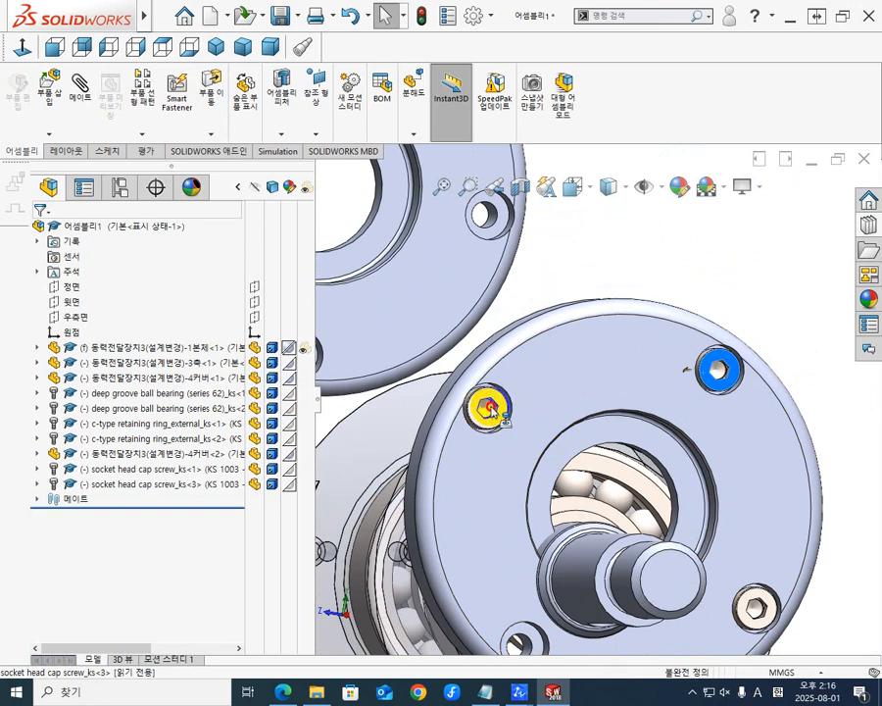
drag(493, 408, 490, 412)
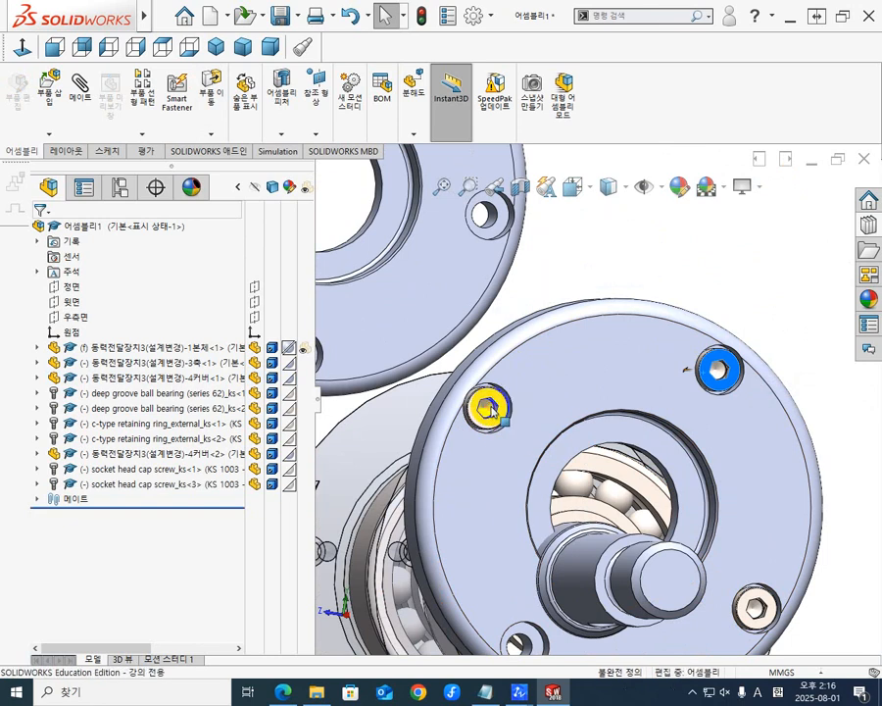
- Inspect the copied cap screw's position in the cover from the side and front, and clear the selection
middle_drag(524, 448, 643, 486)
scroll(485, 487, down, 5)
scroll(485, 486, up, 8)
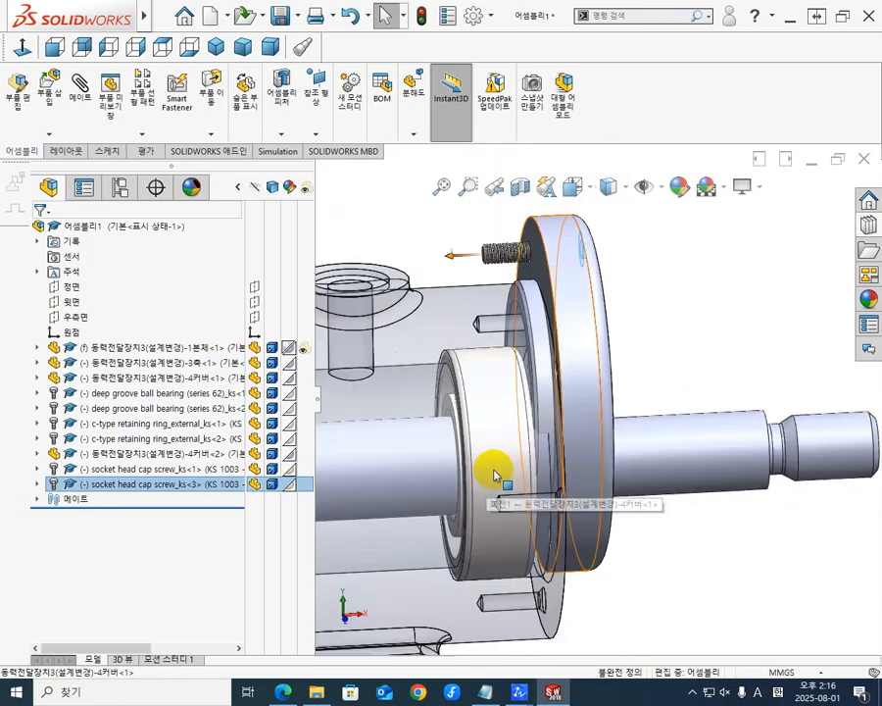
middle_drag(517, 484, 441, 523)
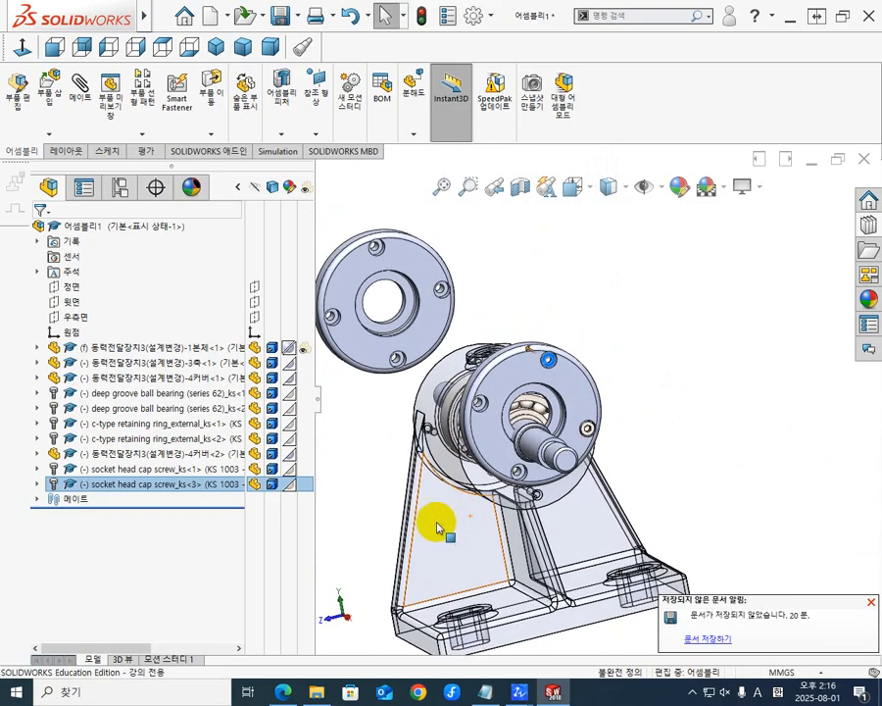
click(115, 495)
scroll(504, 321, down, 4)
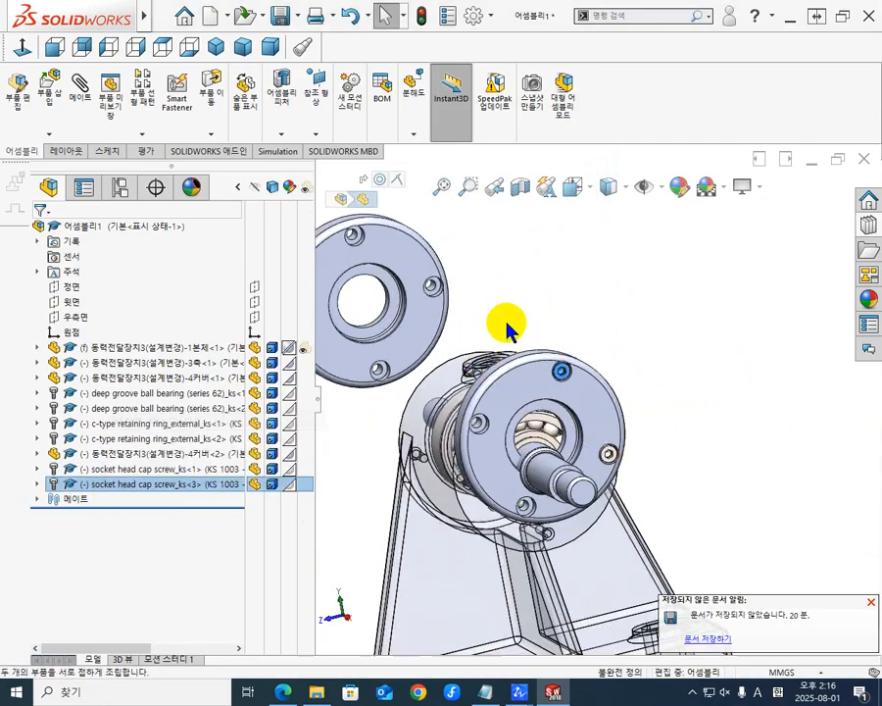
click(686, 390)
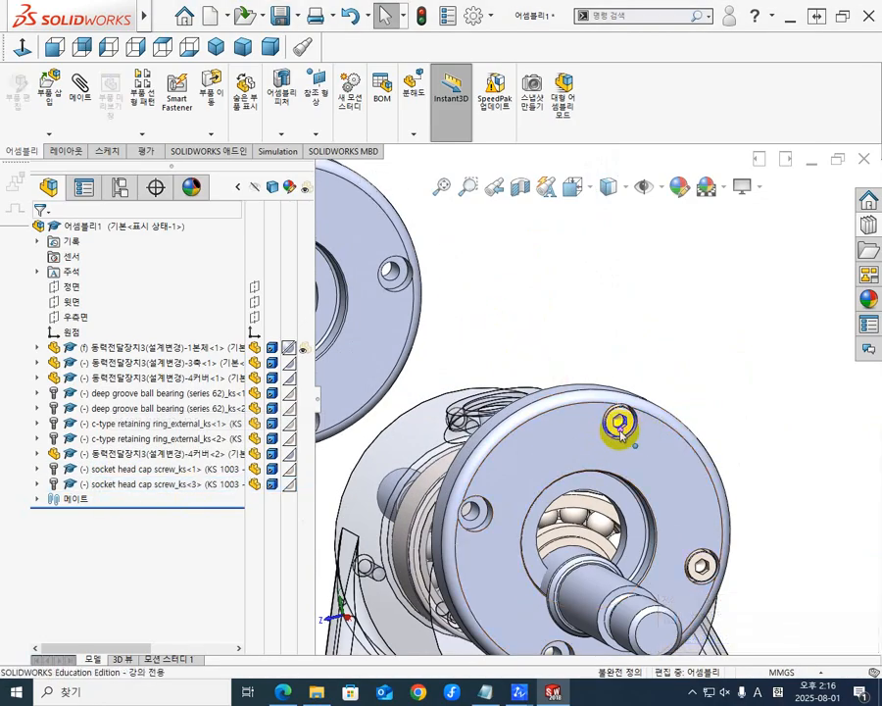
- Try to copy the upper socket head cap screw into the front cover's empty hole beside it, and undo the copy
ctrl+drag(627, 436, 474, 502)
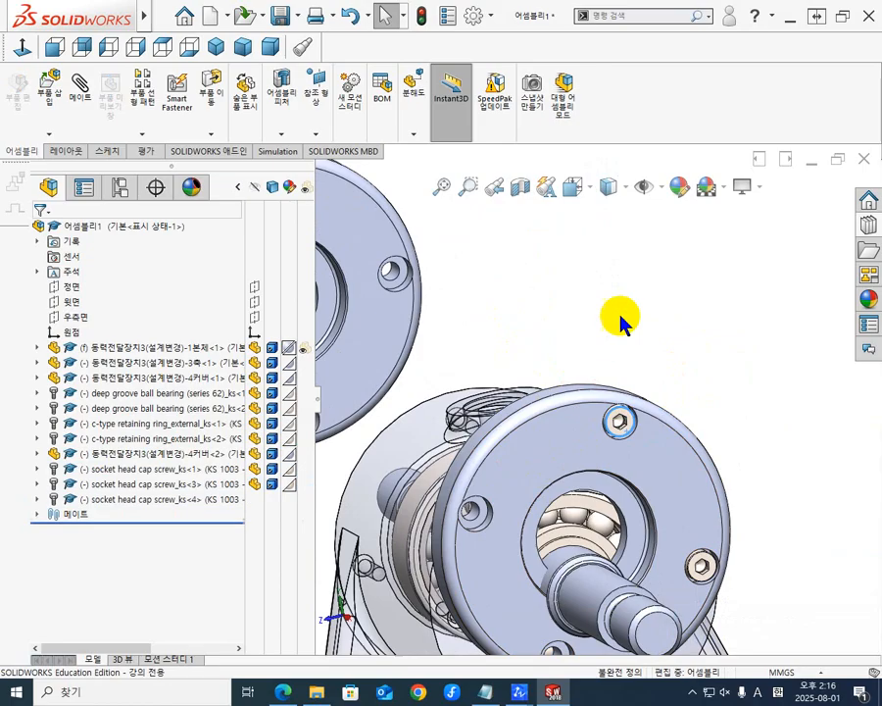
middle_drag(655, 461, 570, 364)
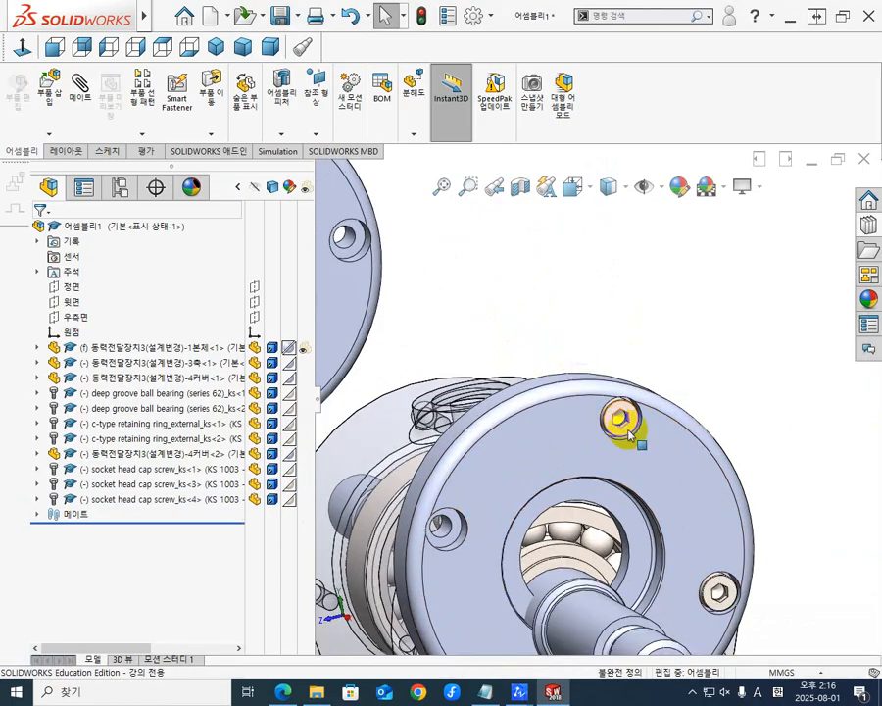
drag(628, 432, 446, 532)
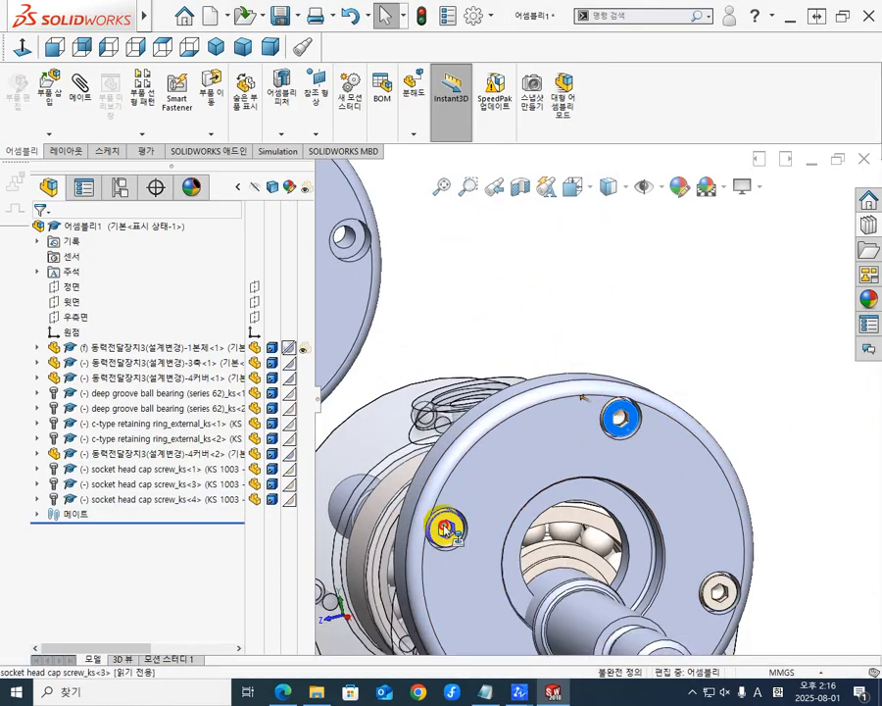
drag(446, 530, 447, 530)
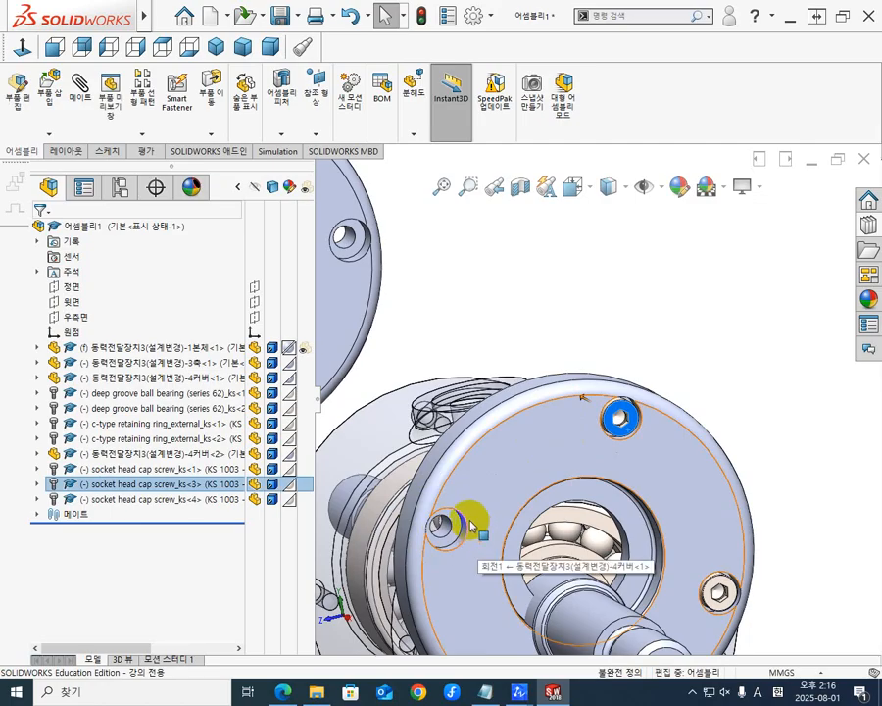
middle_drag(470, 527, 490, 555)
scroll(427, 507, up, 5)
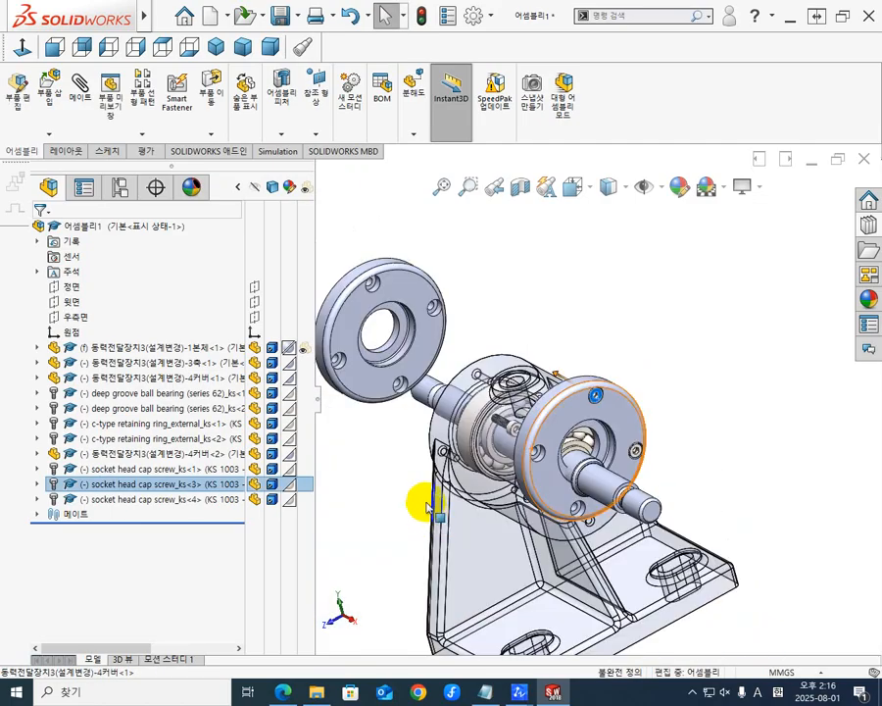
middle_drag(426, 507, 547, 431)
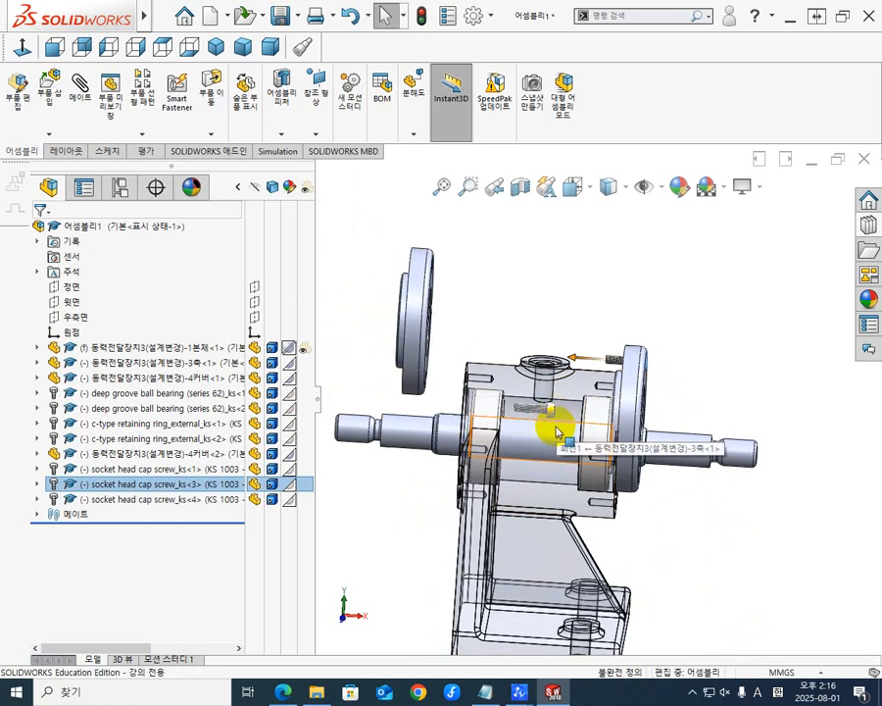
key(ctrl+z)
- Try again to place a SmartMates copy of the upper cap screw in the adjacent hole, and check the cover from the side
middle_drag(542, 498, 575, 482)
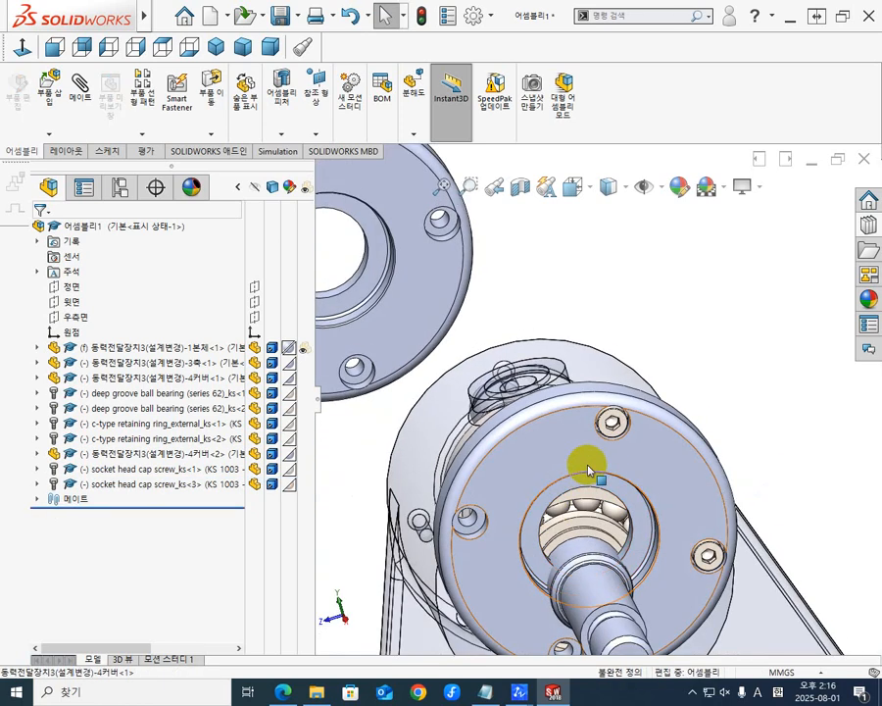
ctrl+drag(612, 435, 432, 529)
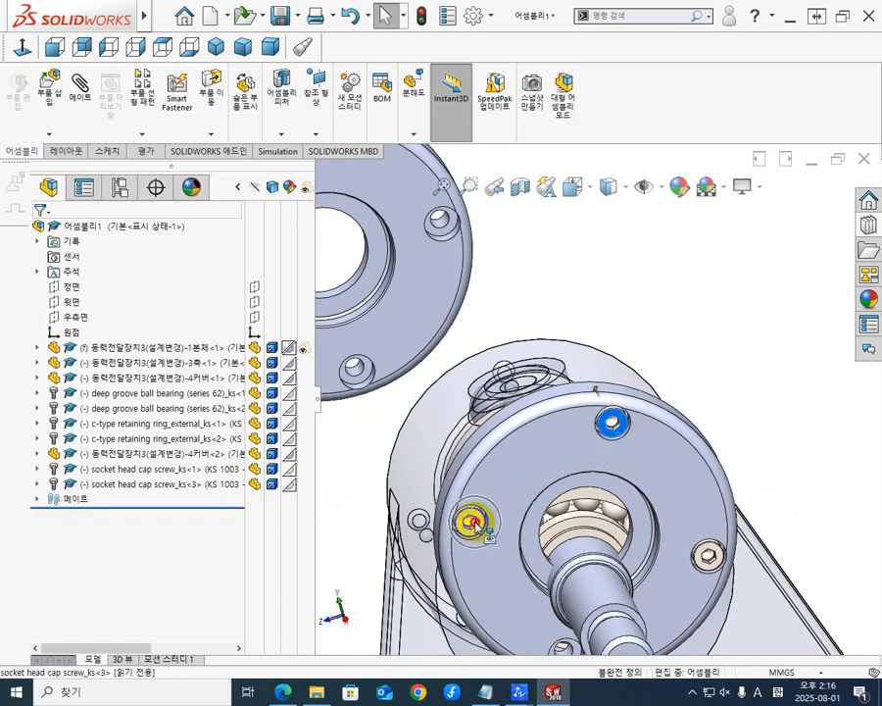
ctrl+drag(473, 524, 476, 526)
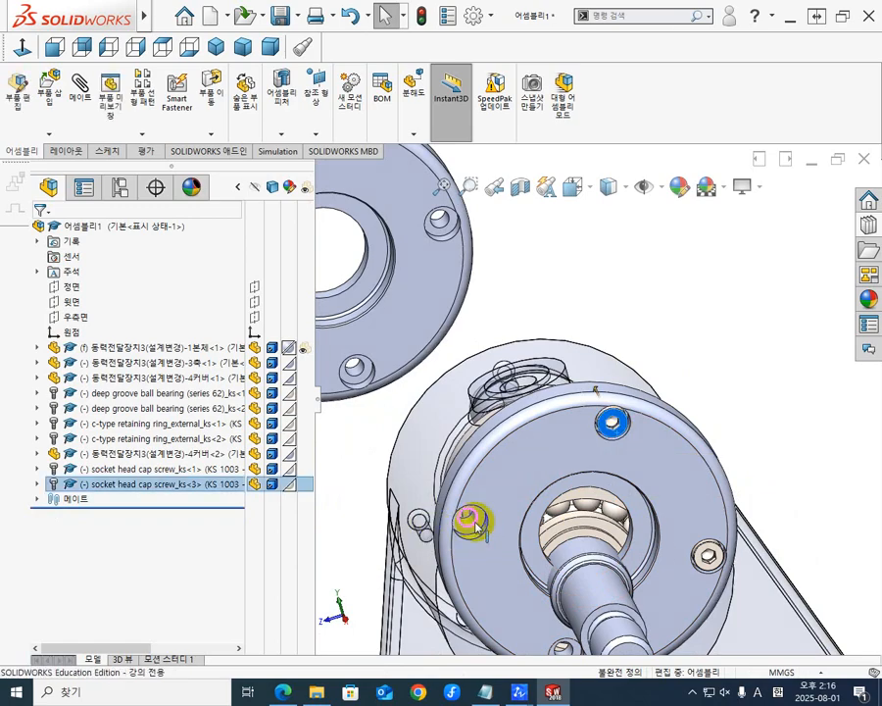
middle_drag(476, 526, 560, 457)
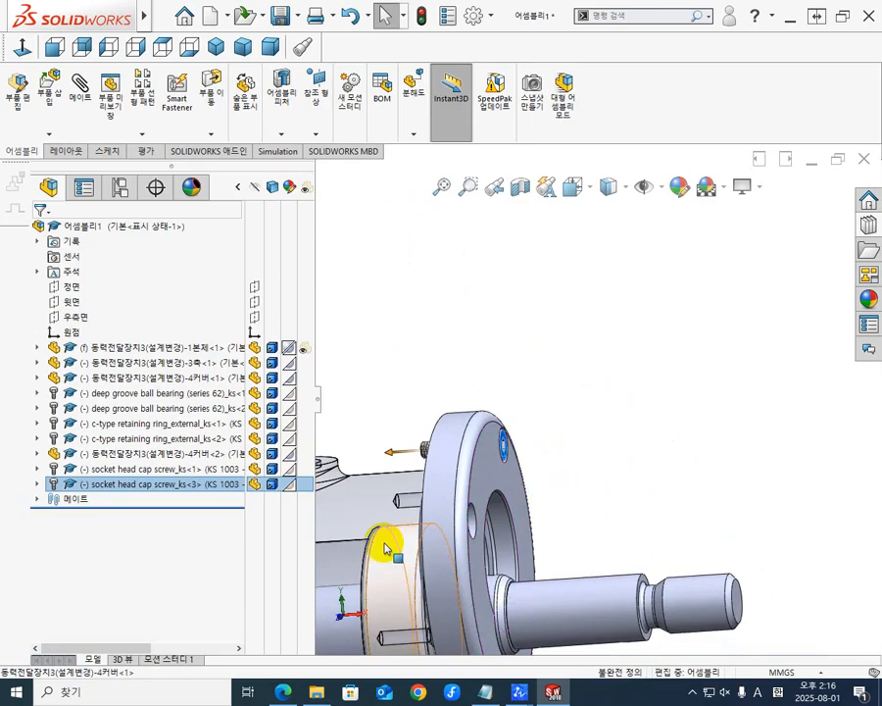
scroll(393, 519, down, 2)
scroll(397, 513, up, 3)
middle_drag(427, 489, 417, 456)
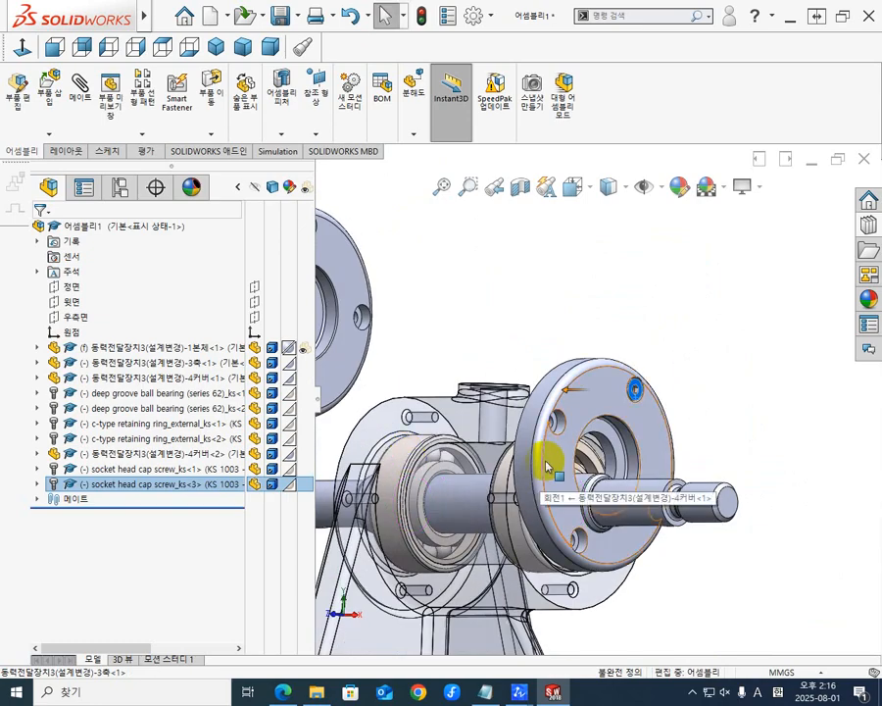
- Move the front cover with its two screws up and clear of the shaft, exposing its empty counterbored holes
drag(552, 472, 671, 299)
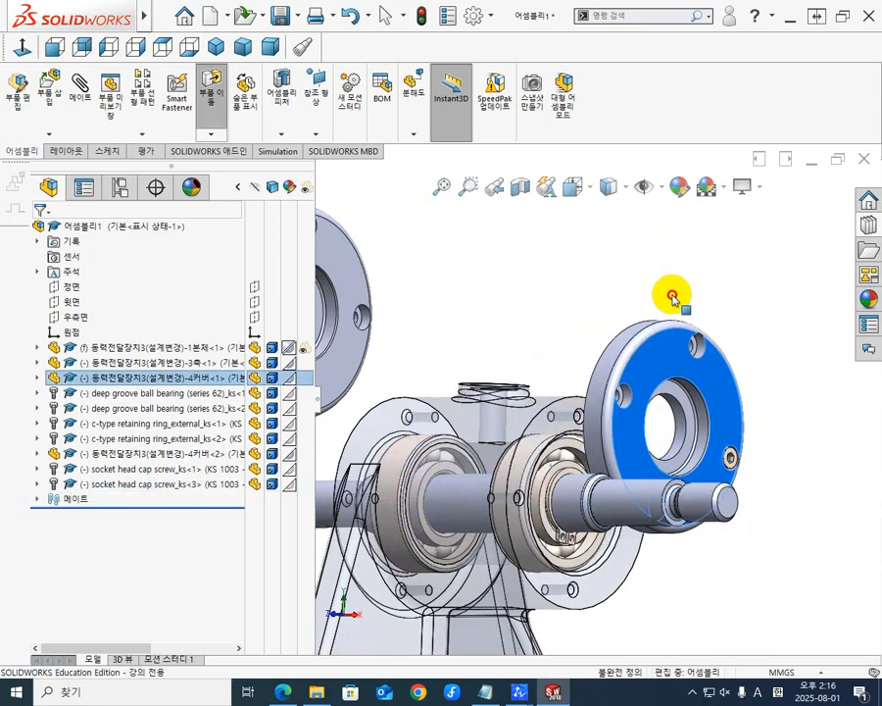
click(566, 293)
middle_drag(558, 405, 675, 451)
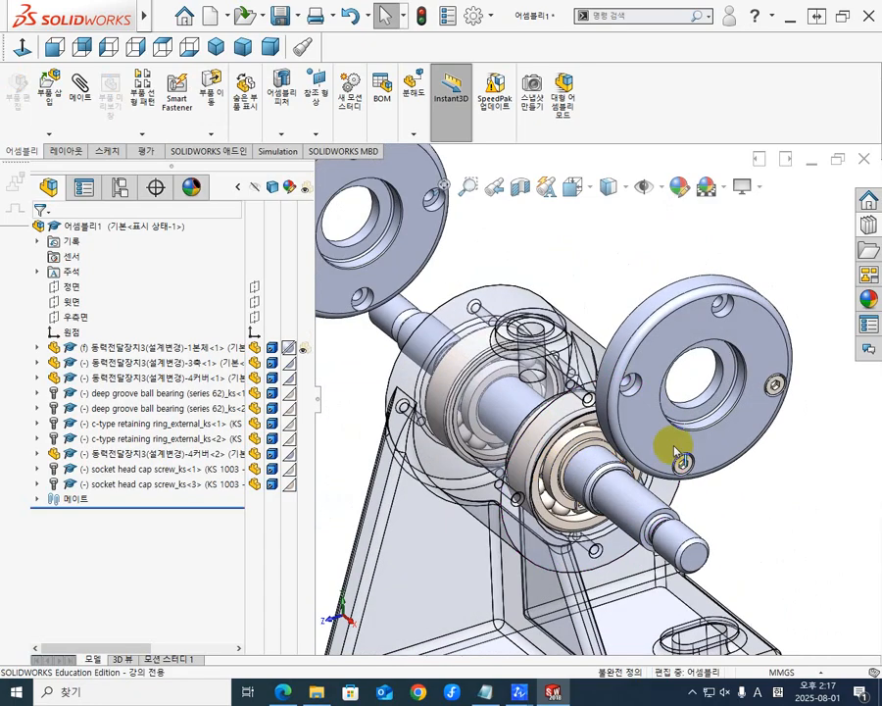
scroll(760, 407, up, 5)
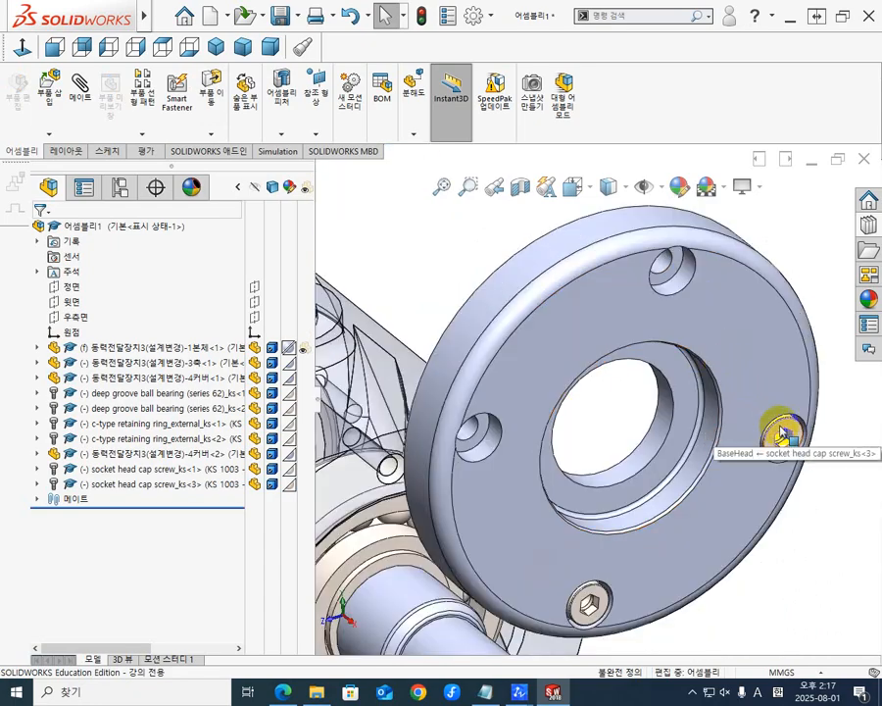
- Copy the installed cap screw into the front cover's two remaining empty counterbored holes using SmartMates
drag(781, 432, 782, 438)
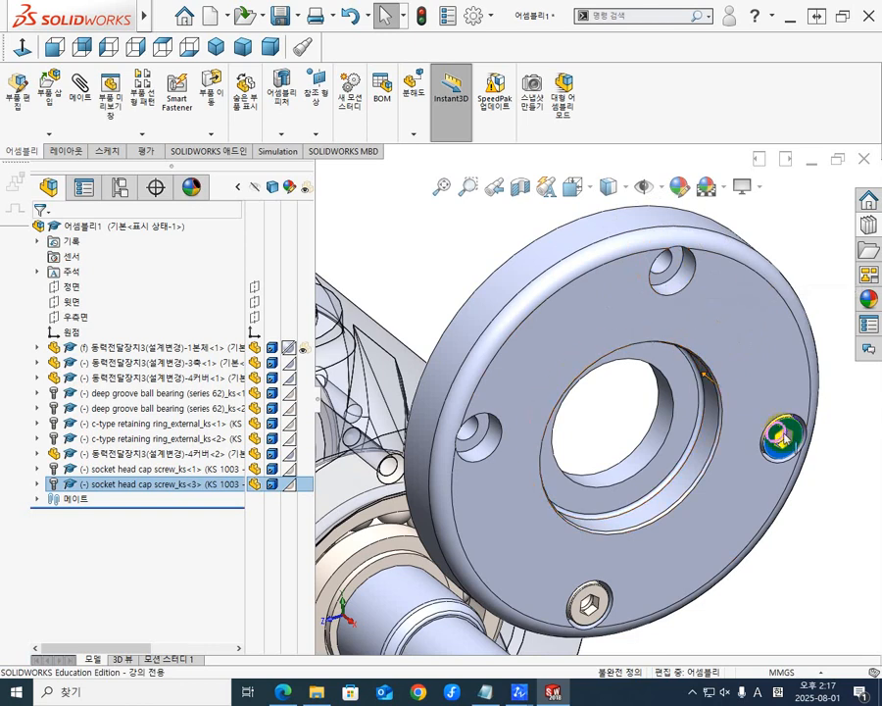
ctrl+drag(789, 431, 667, 266)
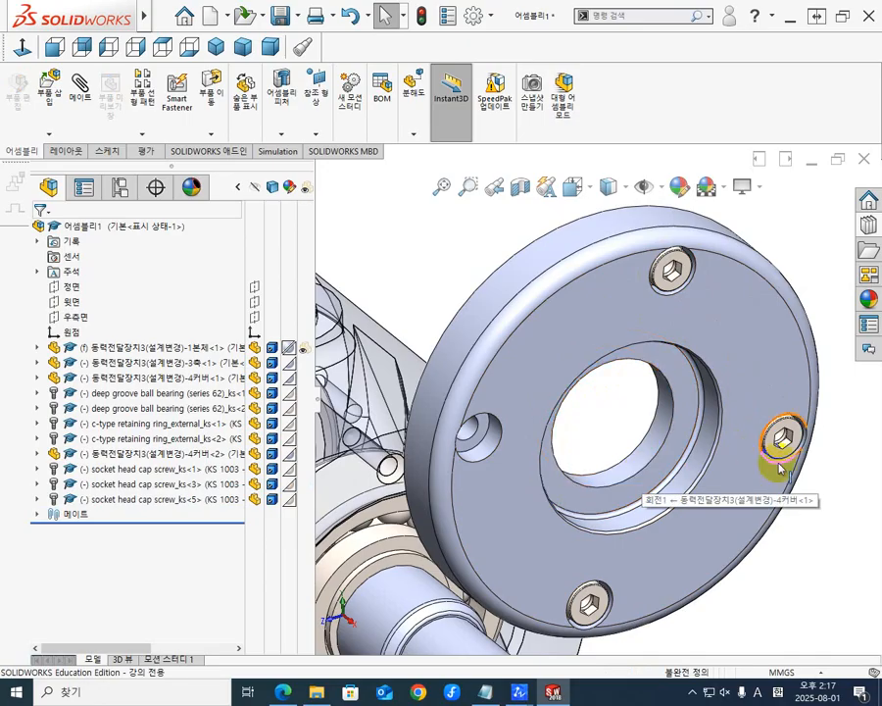
ctrl+drag(796, 451, 569, 467)
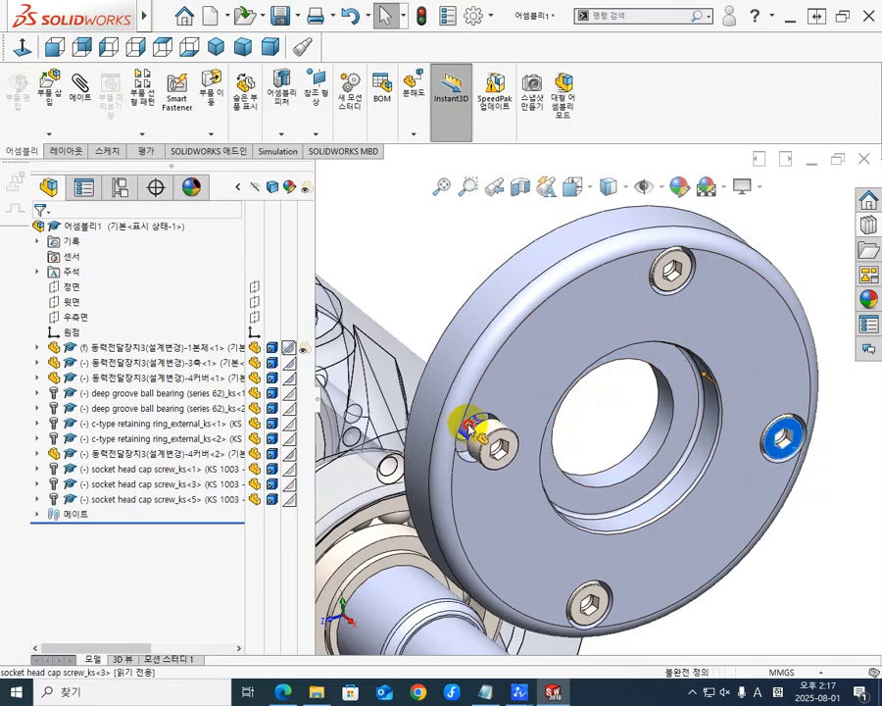
ctrl+drag(472, 429, 470, 430)
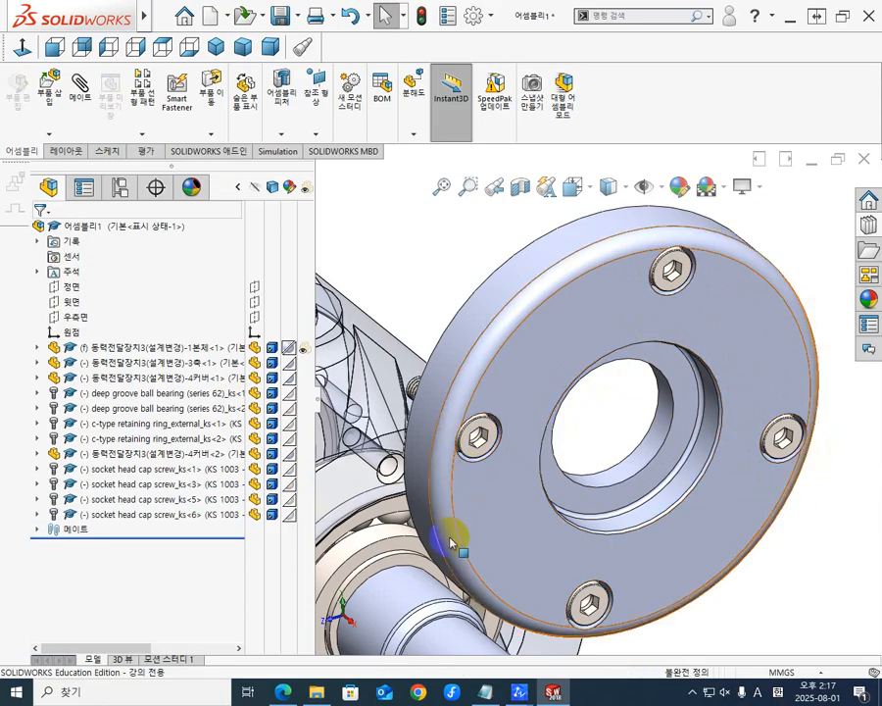
- Examine the four cap screws from the rear and side of the front cover to check how they sit
scroll(441, 519, down, 5)
scroll(443, 500, up, 5)
scroll(447, 495, down, 2)
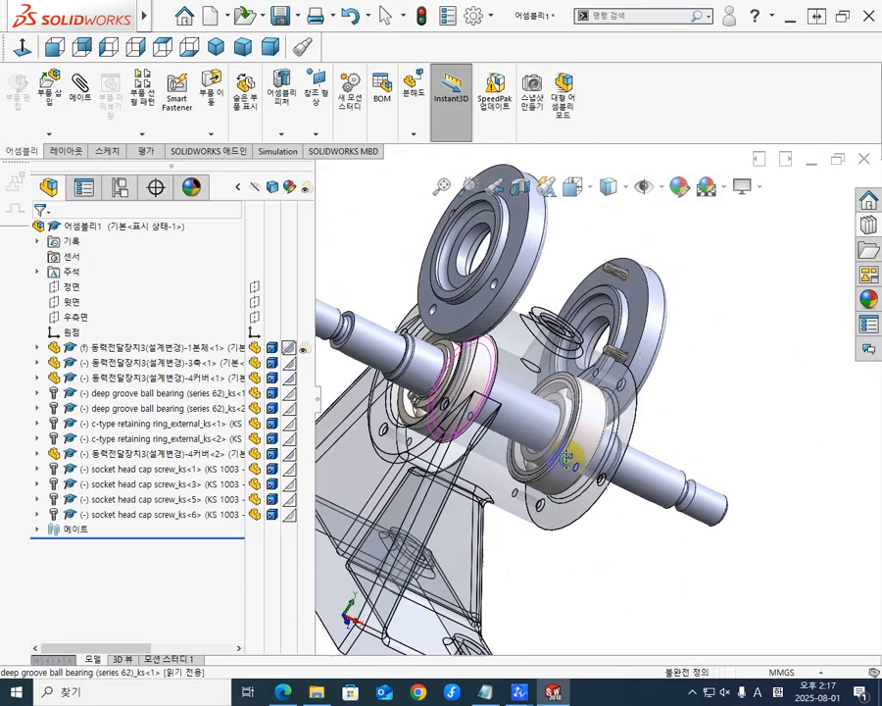
scroll(461, 480, up, 2)
middle_drag(461, 478, 509, 411)
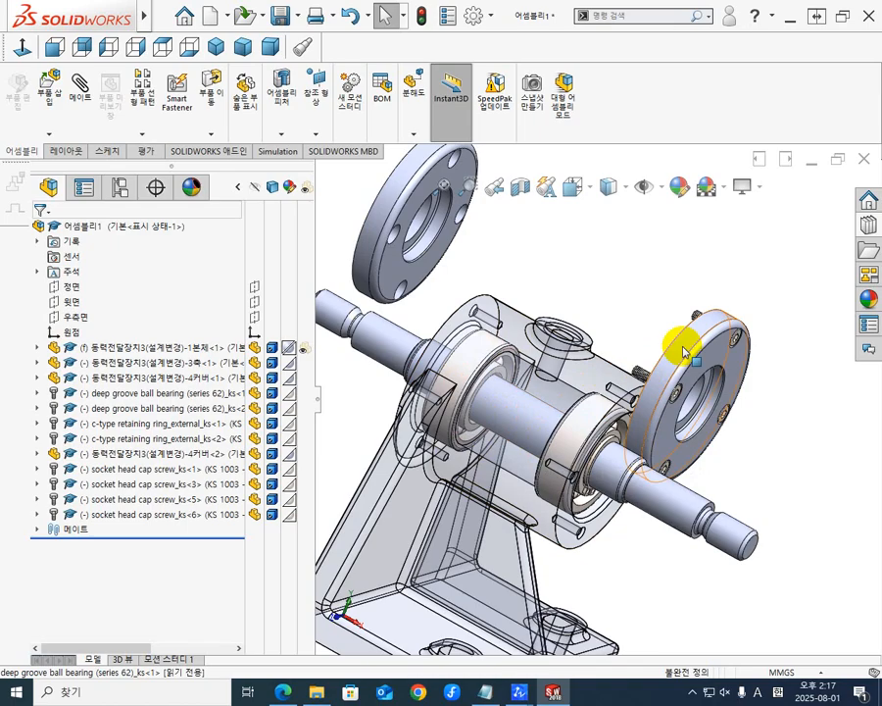
middle_drag(683, 347, 670, 419)
scroll(669, 371, down, 2)
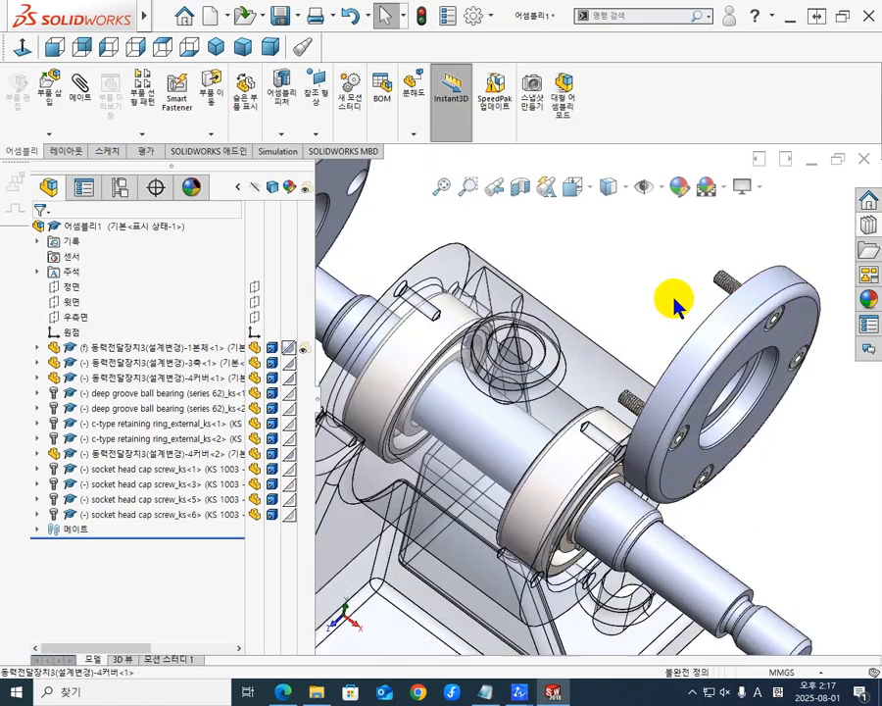
middle_drag(674, 306, 659, 402)
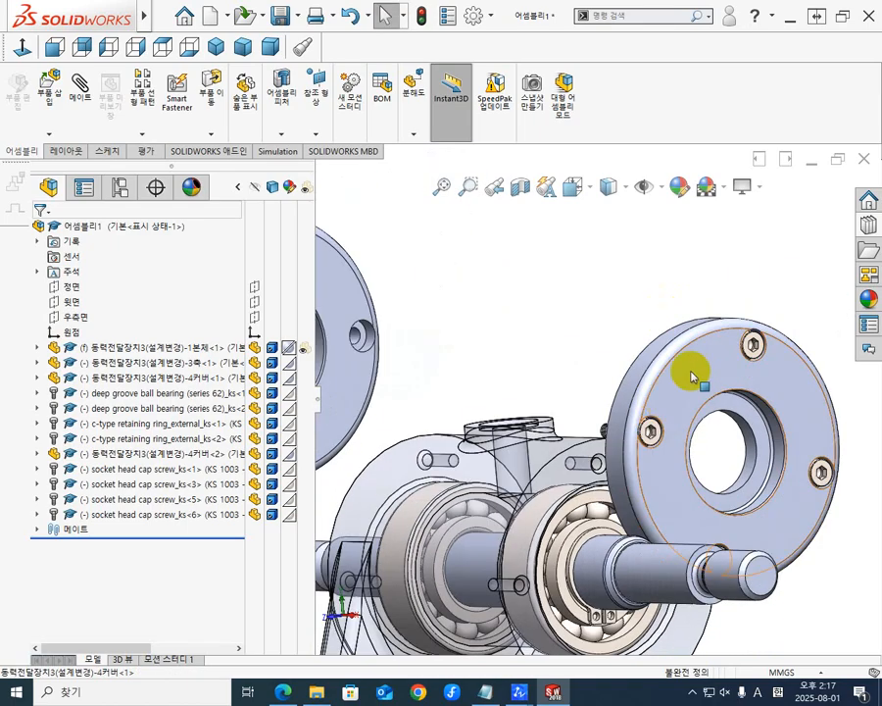
- Reposition the front cover with its four cap screws by turning it, and check the screws in their holes
drag(691, 376, 614, 497)
scroll(593, 539, down, 2)
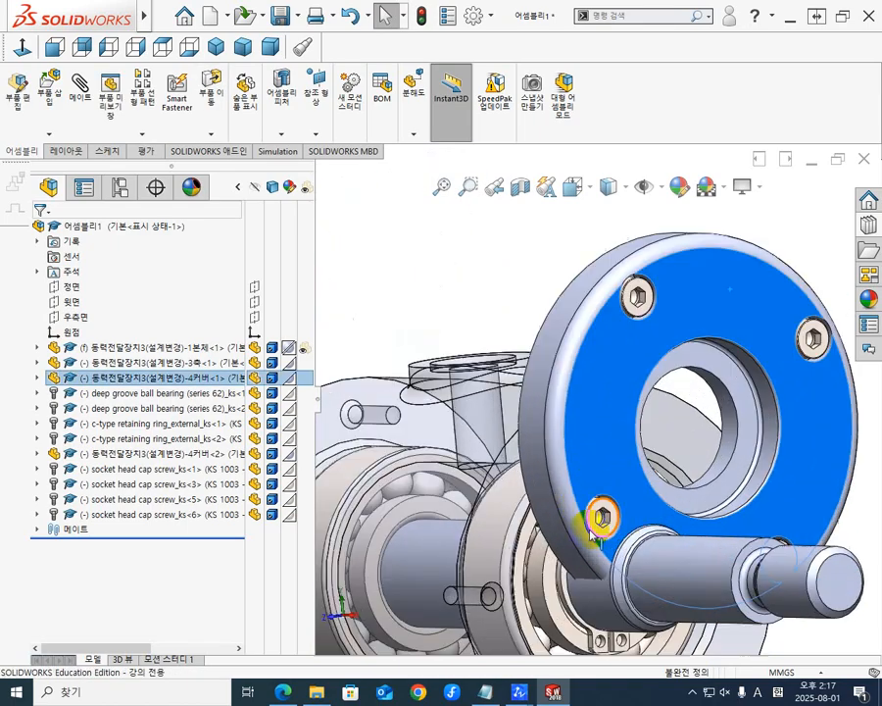
scroll(590, 520, up, 1)
scroll(604, 414, up, 5)
scroll(612, 410, down, 4)
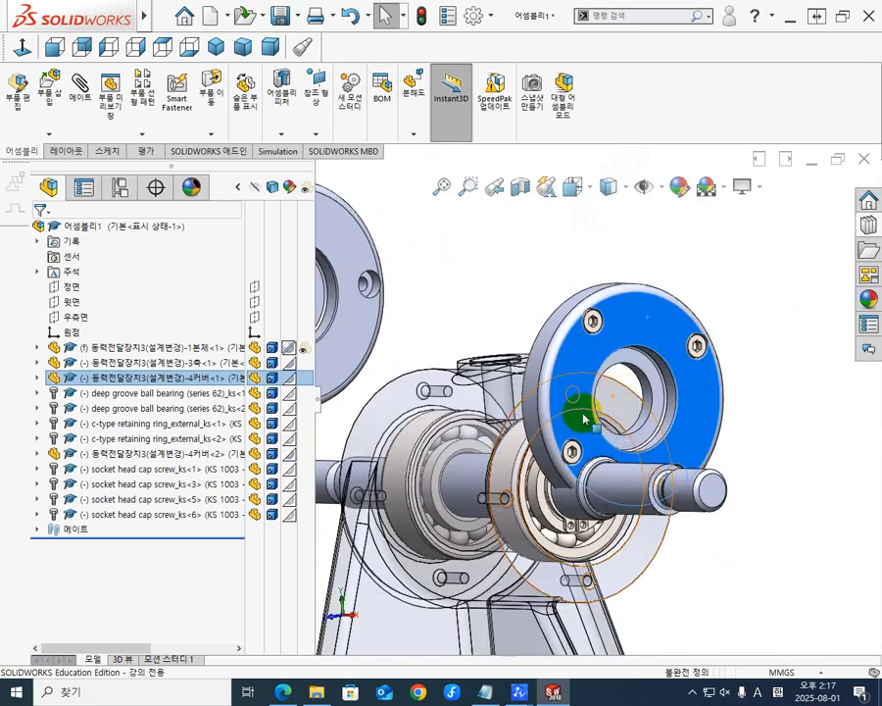
middle_drag(541, 417, 573, 451)
scroll(573, 480, down, 5)
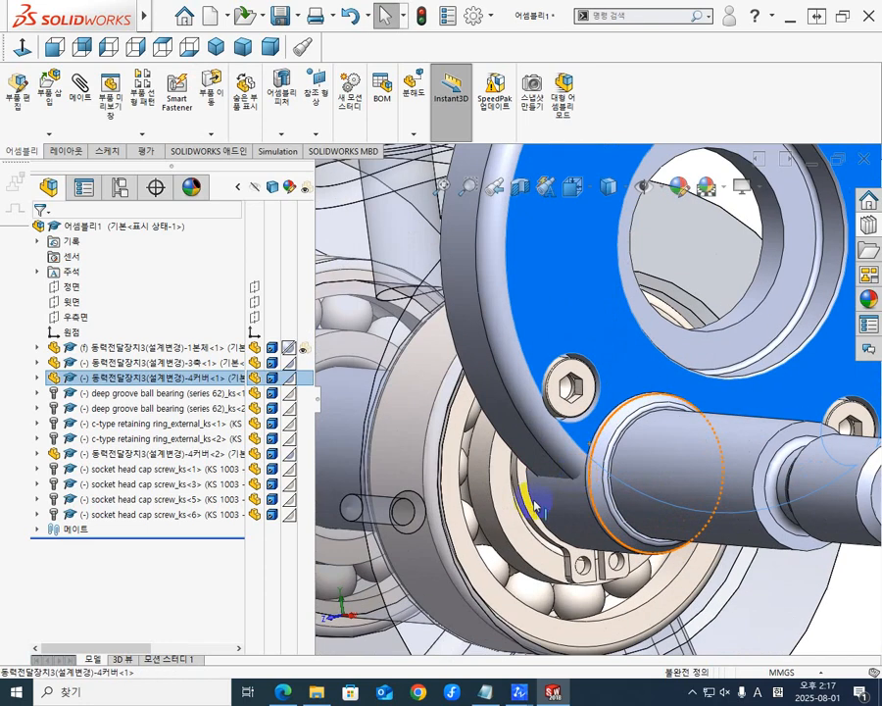
scroll(612, 371, down, 3)
scroll(601, 400, up, 7)
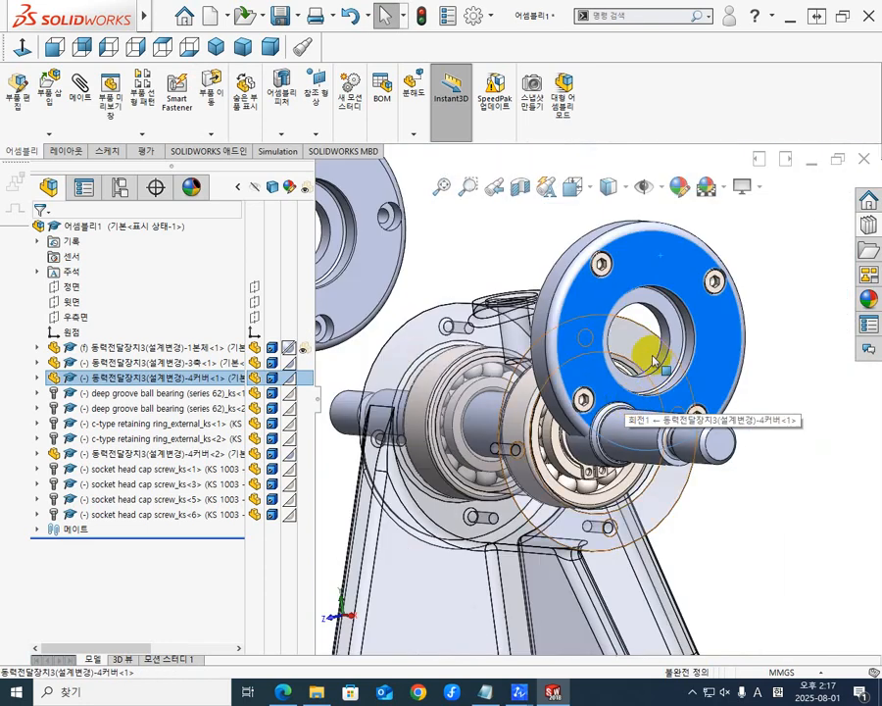
middle_drag(654, 361, 719, 396)
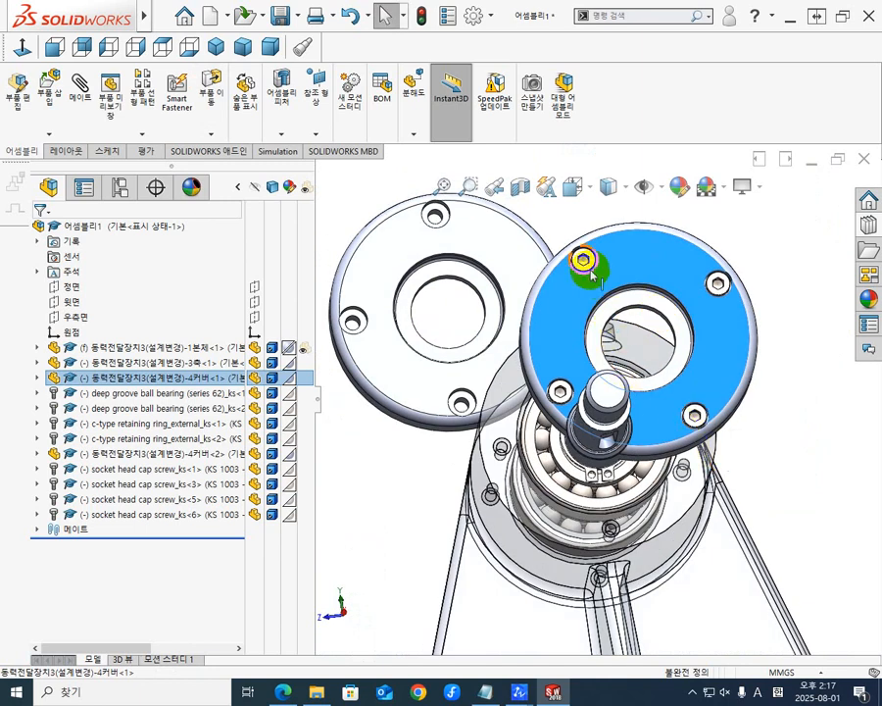
- Try to shift the upper cap screw in its hole, and examine the screws from behind and in front of the cover
drag(582, 261, 540, 340)
middle_drag(472, 428, 567, 423)
scroll(756, 343, down, 2)
scroll(756, 344, up, 2)
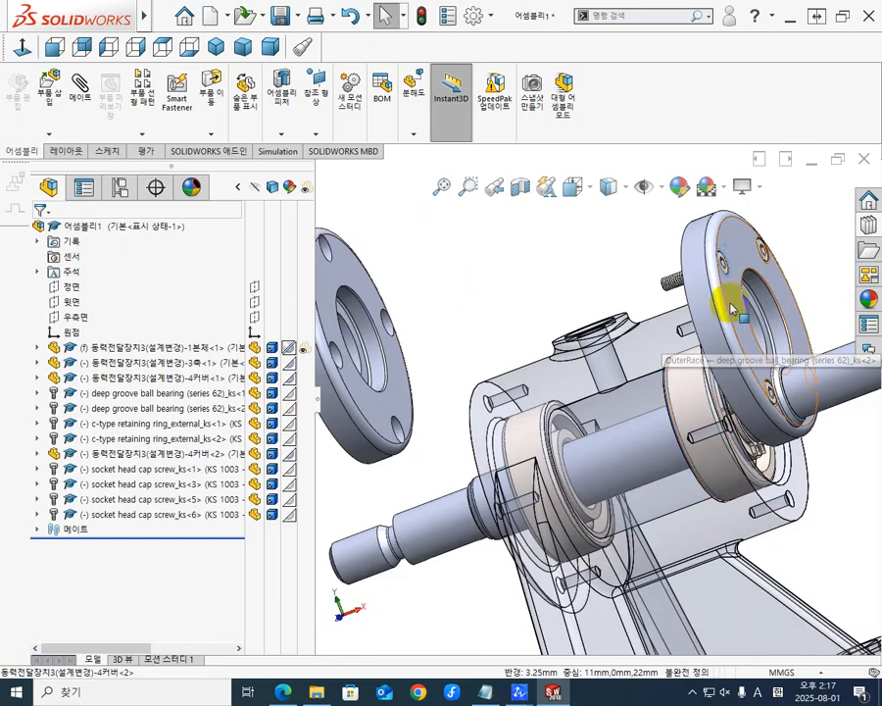
scroll(686, 345, down, 2)
middle_drag(624, 371, 565, 389)
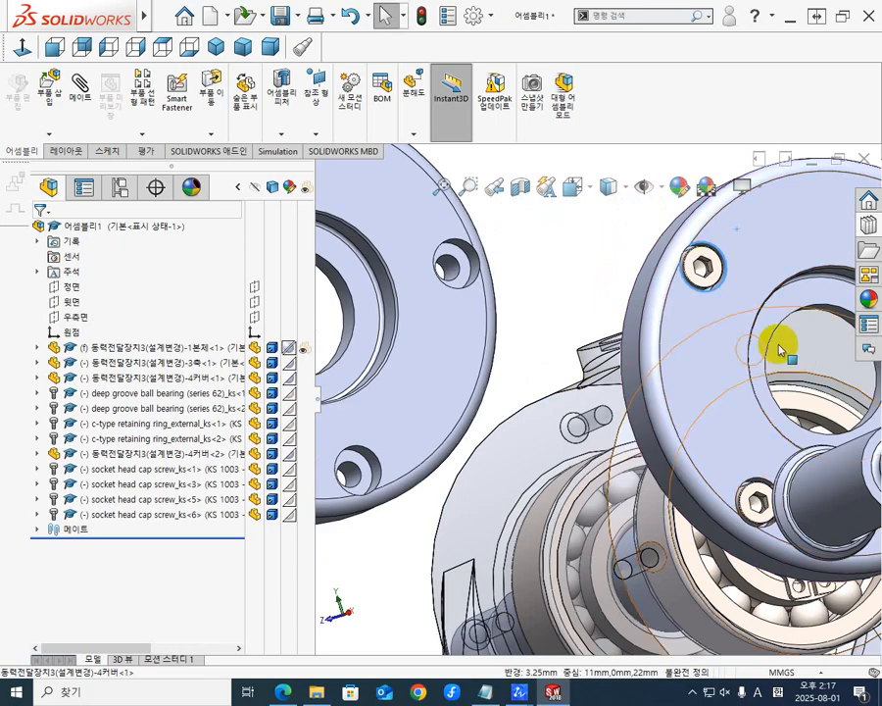
- Turn the front cover again and examine how the copied cap screw's head is centred in its counterbore
middle_drag(784, 298, 752, 284)
drag(751, 285, 663, 567)
scroll(819, 483, down, 1)
drag(663, 479, 632, 382)
scroll(632, 383, down, 3)
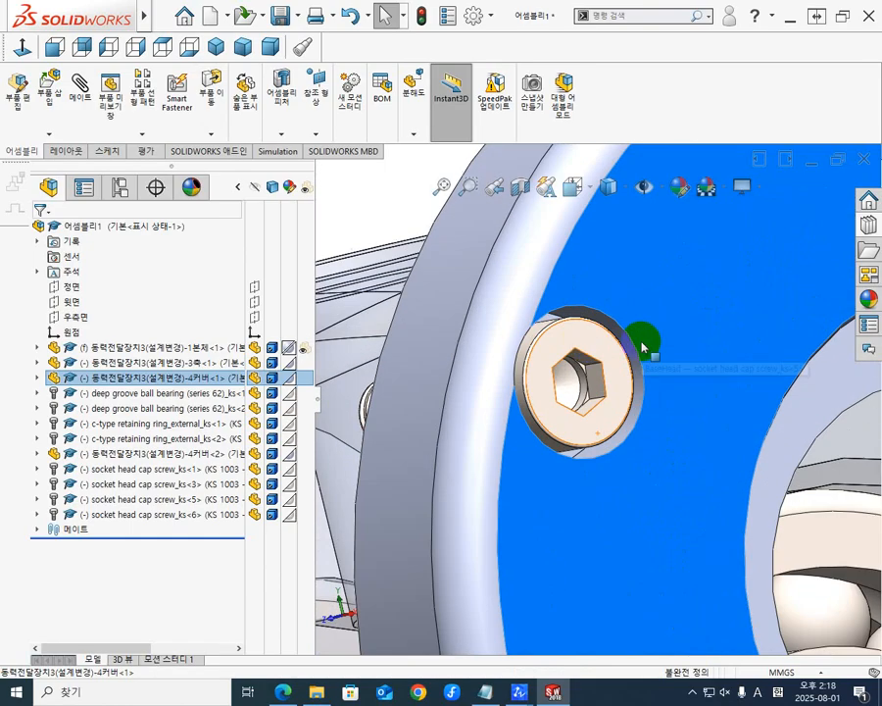
- Pick the cap screw's cylindrical head face for a mate and remove the mistakenly picked bearing face from the selection
click(536, 337)
scroll(539, 507, up, 5)
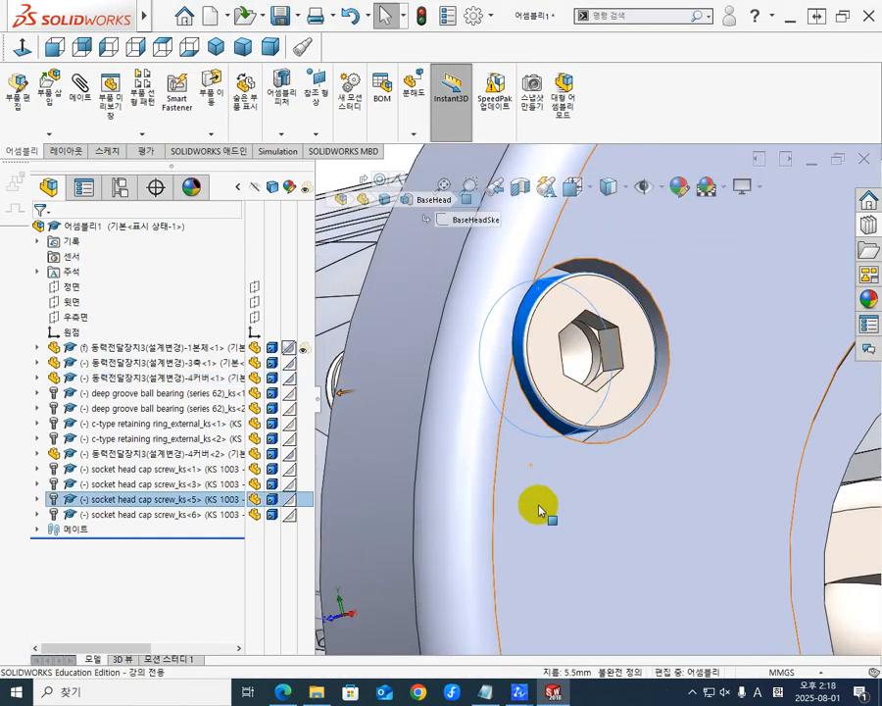
click(484, 262)
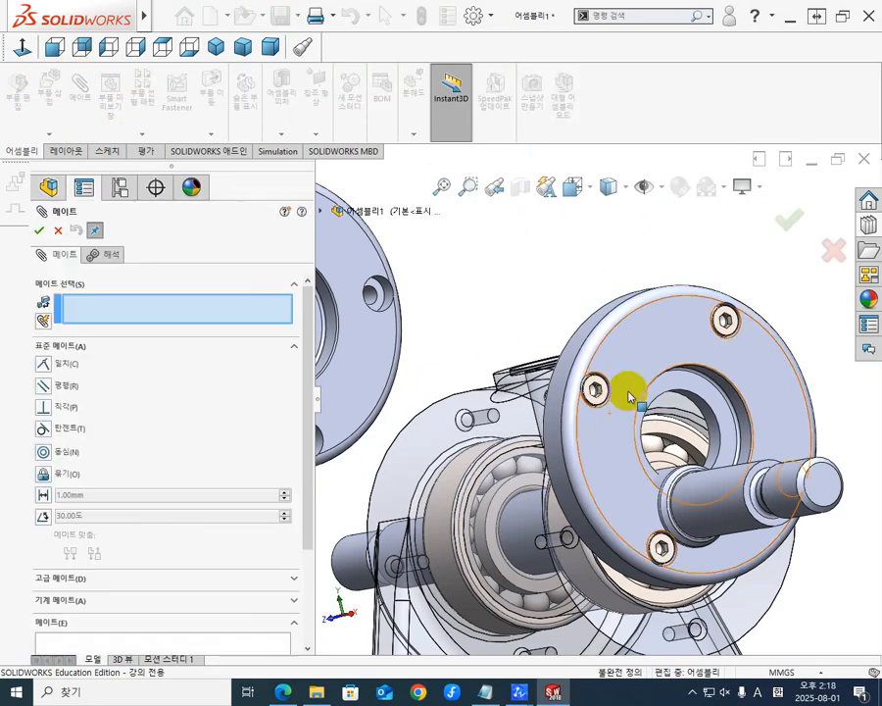
scroll(623, 399, down, 5)
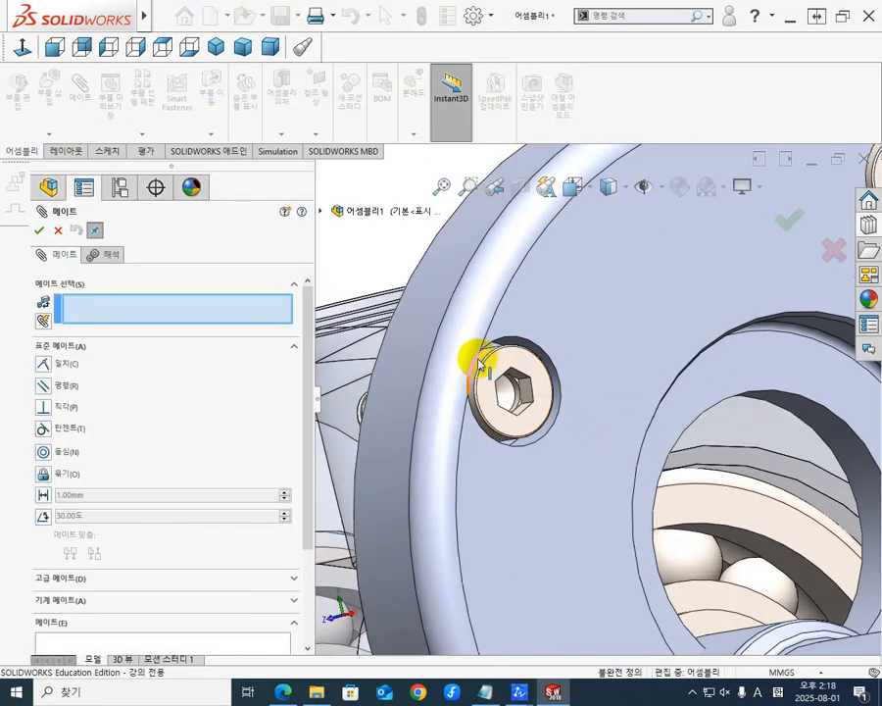
scroll(486, 356, down, 5)
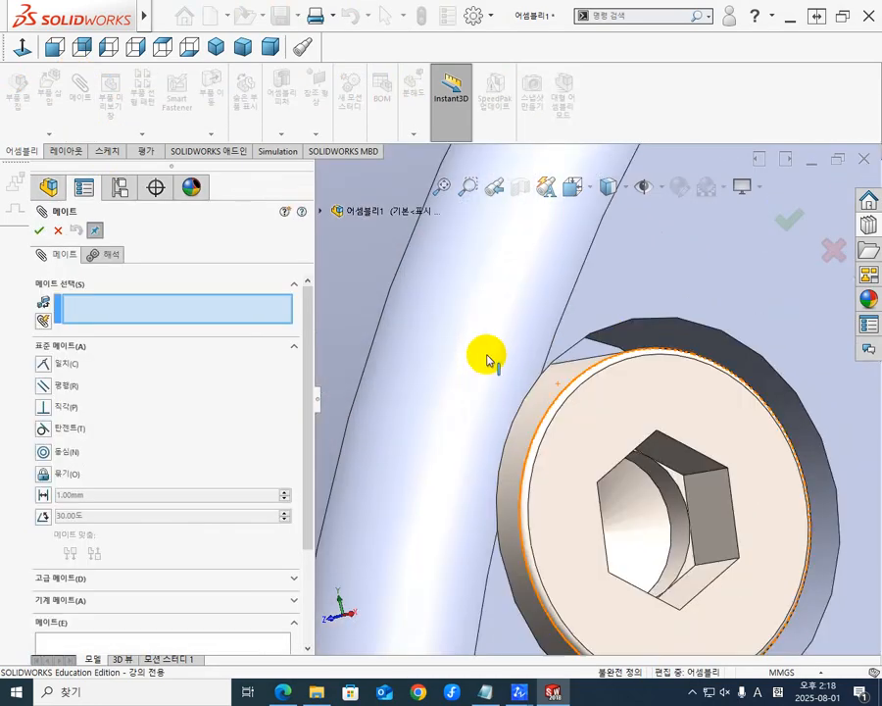
click(571, 381)
scroll(623, 531, up, 10)
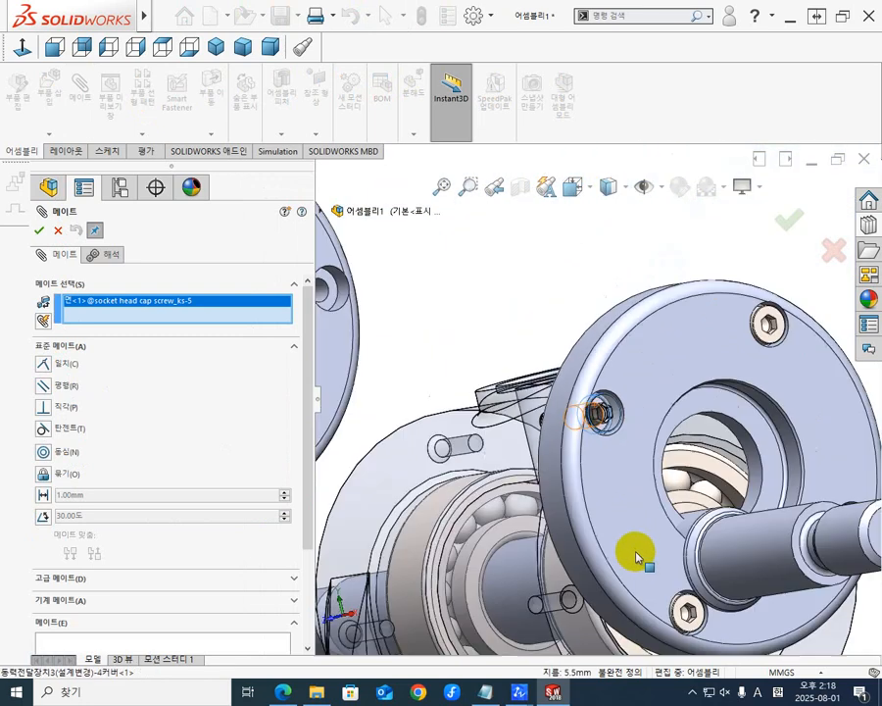
middle_drag(627, 558, 606, 569)
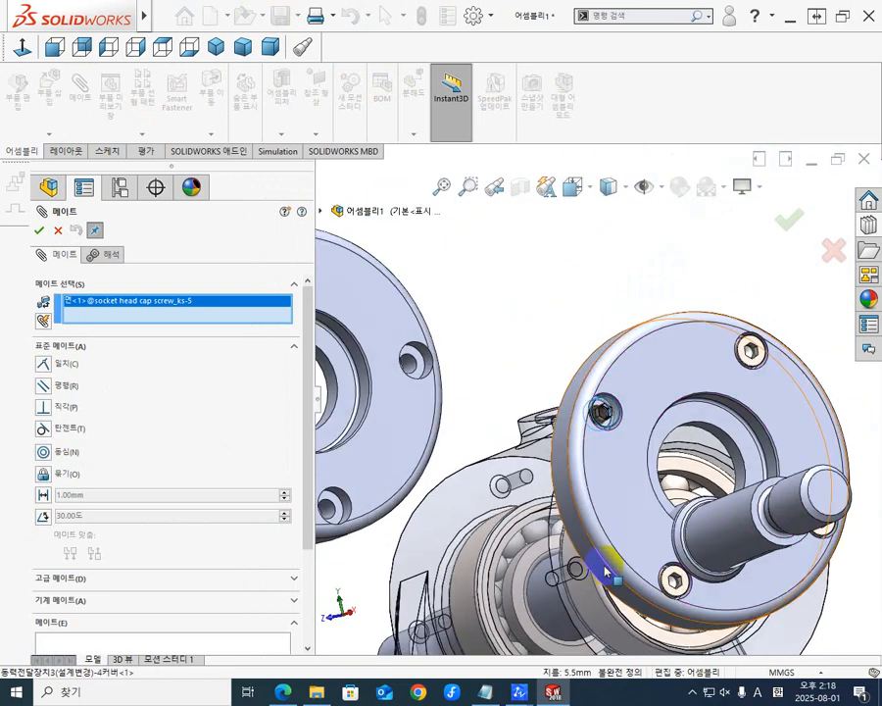
click(596, 591)
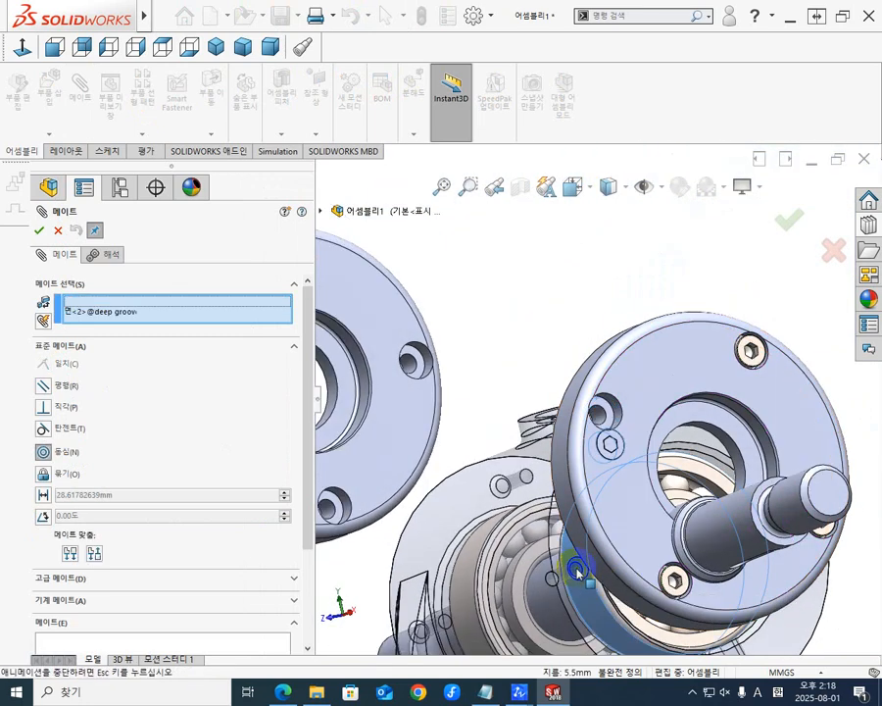
right_click(154, 321)
click(200, 339)
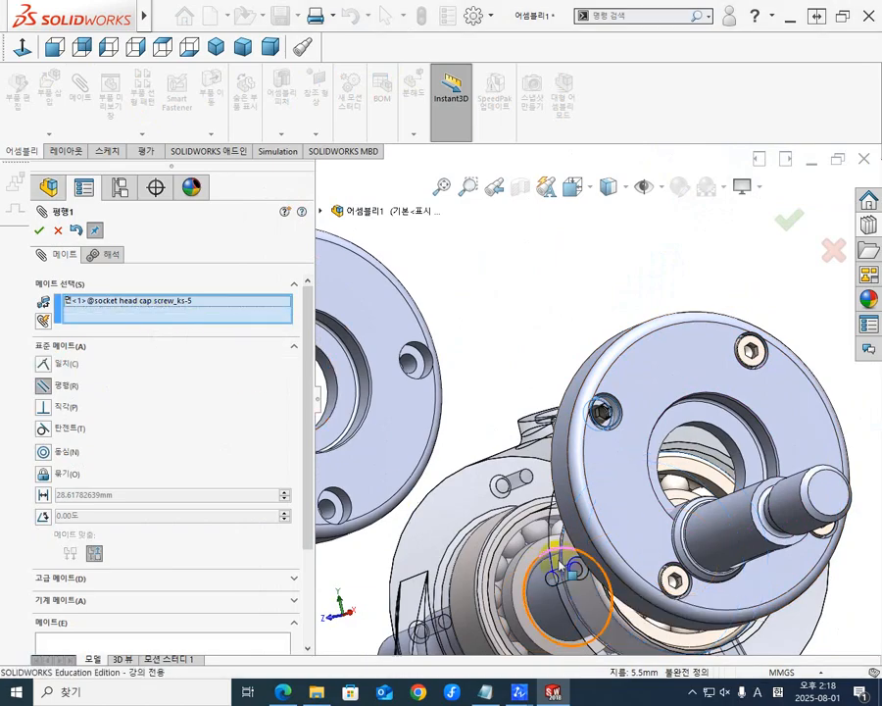
- Try to mate the cap screw with the housing's M3 tapped hole, flipping the mate alignment
scroll(574, 576, down, 5)
scroll(586, 512, down, 5)
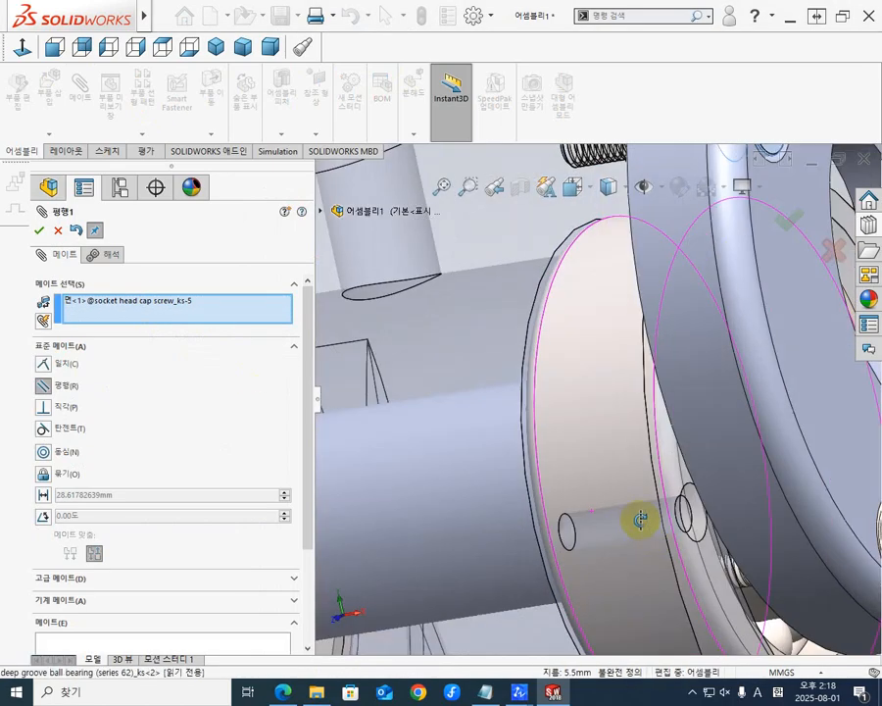
middle_drag(693, 500, 588, 463)
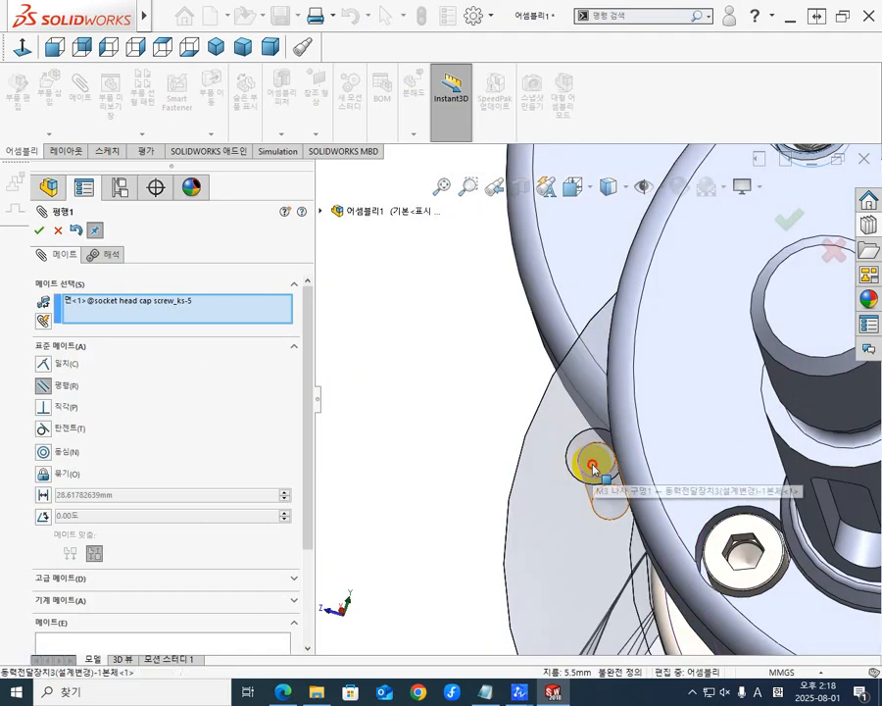
click(593, 468)
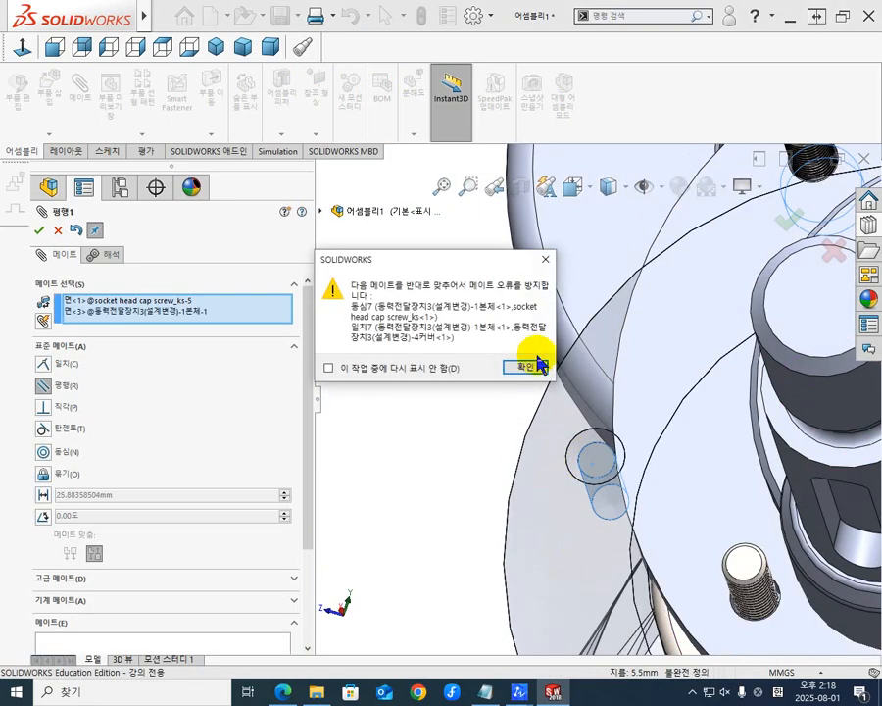
click(538, 365)
click(72, 551)
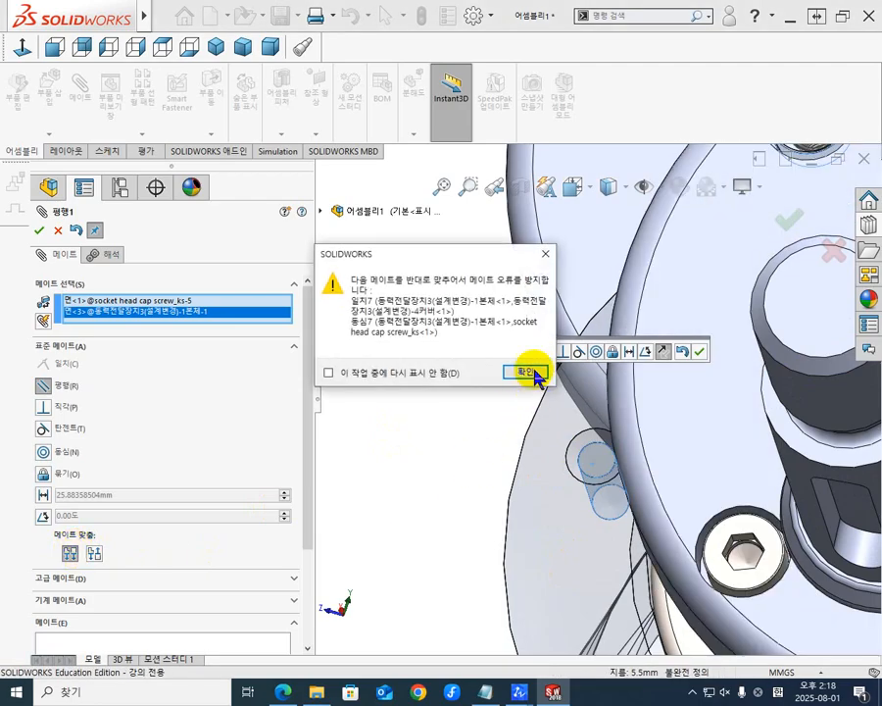
click(529, 372)
- Undo the attempted mate between the cap screw and the housing's tapped hole, and clear its selections
scroll(561, 443, down, 5)
scroll(600, 522, up, 8)
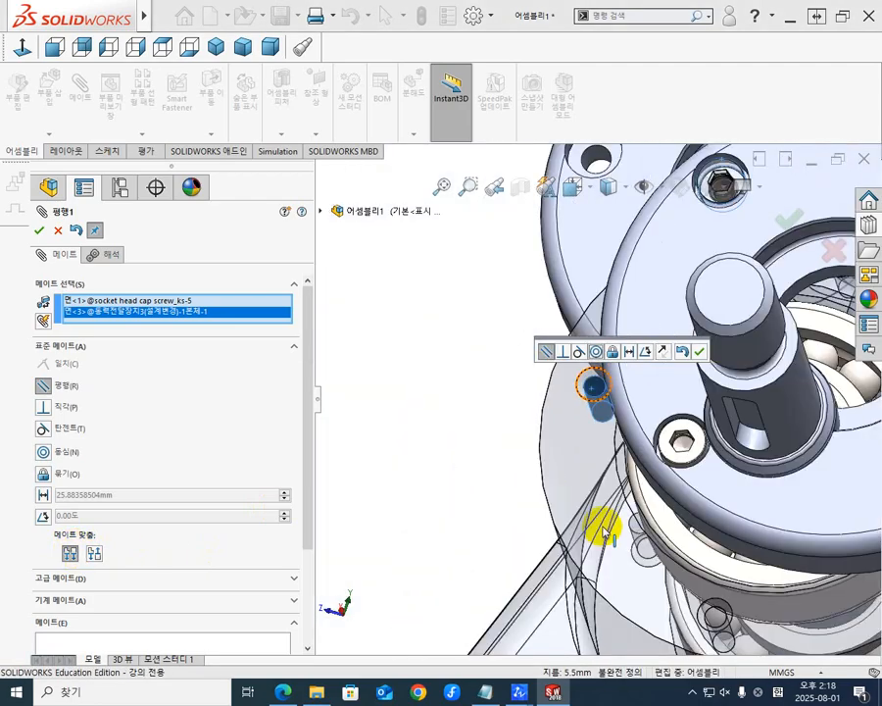
scroll(604, 532, up, 3)
middle_drag(608, 532, 653, 389)
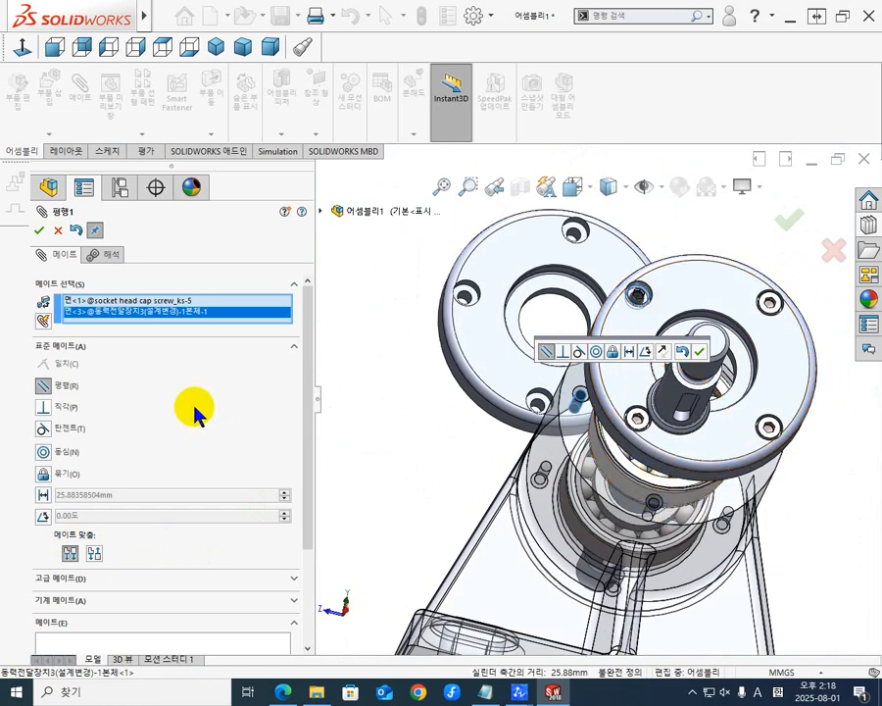
click(77, 230)
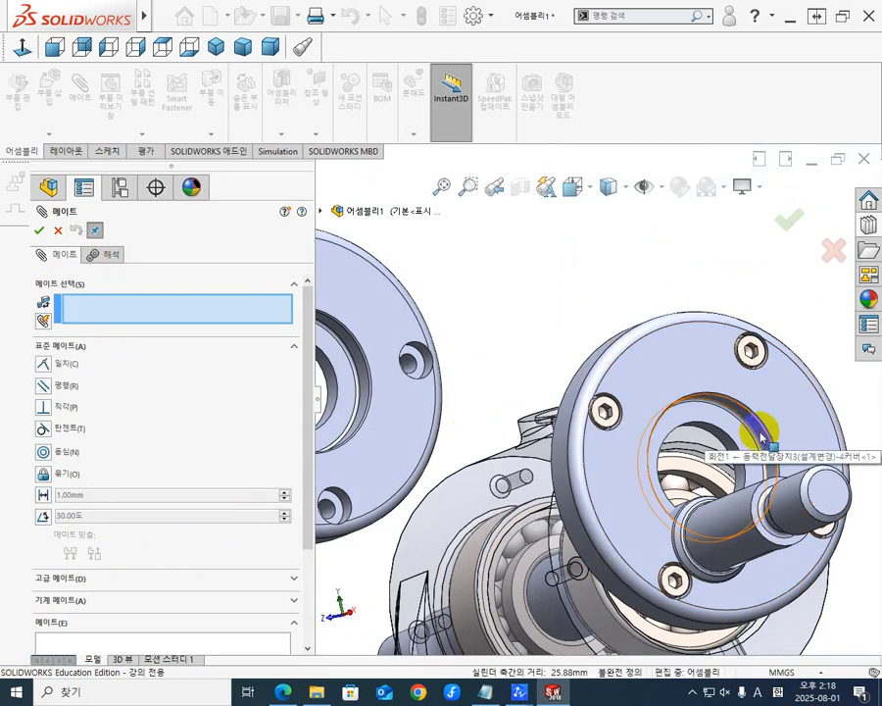
- Add a concentric mate between the front cover's central bore edge and the shaft's cylindrical face, and finish mating
click(761, 438)
click(730, 515)
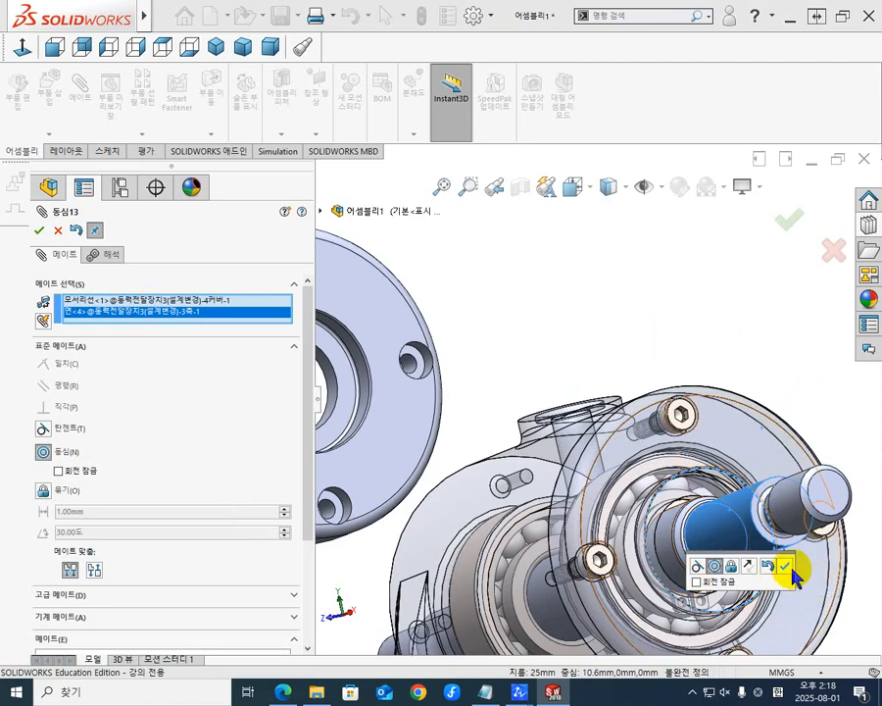
click(794, 575)
middle_drag(649, 488, 639, 511)
scroll(586, 507, up, 5)
middle_drag(586, 489, 508, 333)
scroll(616, 447, down, 5)
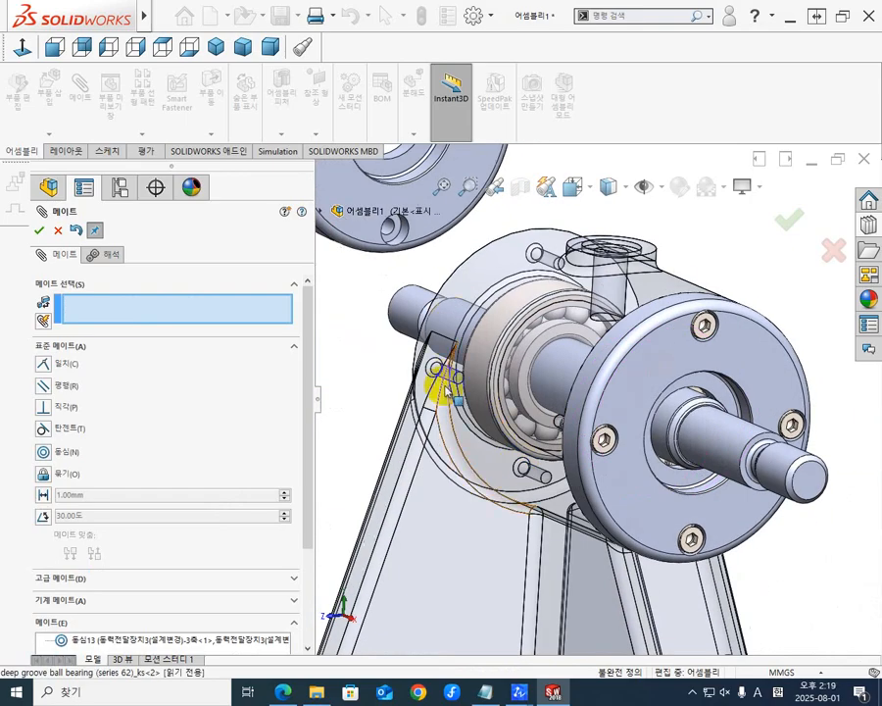
scroll(451, 399, down, 3)
scroll(459, 439, up, 6)
middle_drag(459, 441, 600, 478)
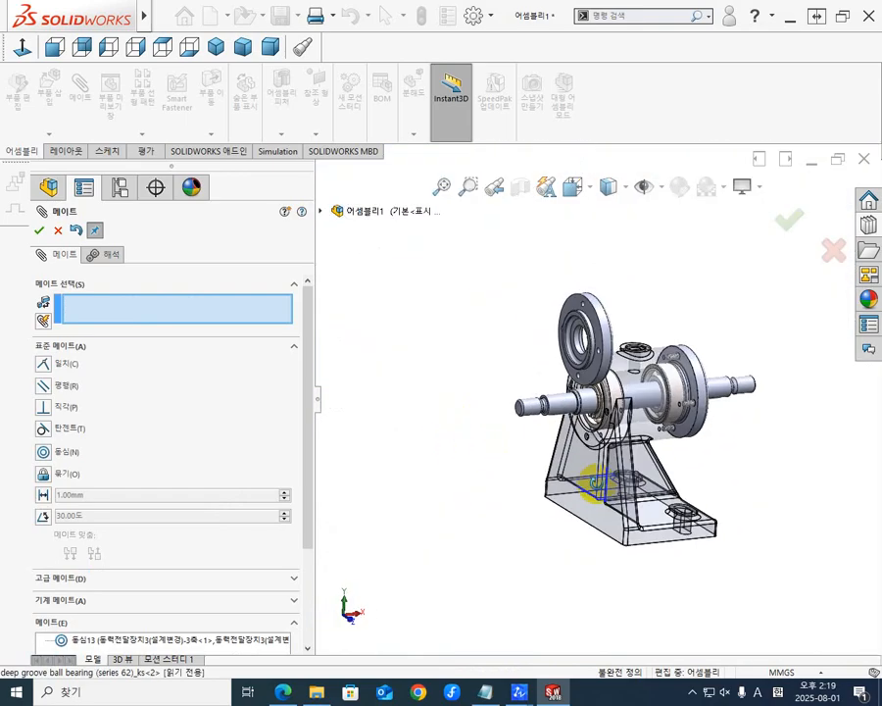
click(41, 231)
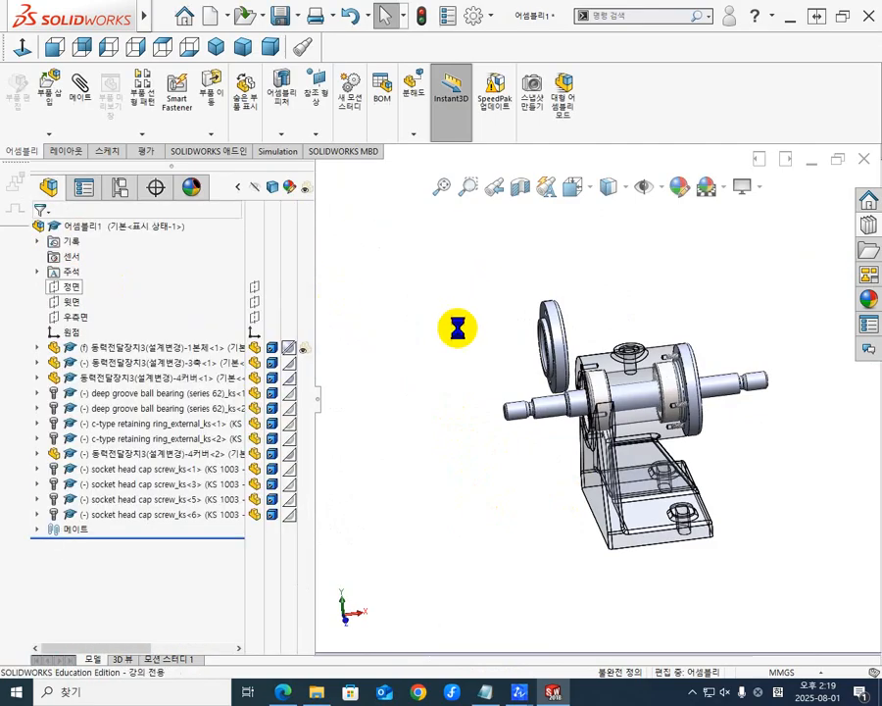
- Turn off the housing's transparency to display it as an opaque body
click(306, 348)
click(452, 412)
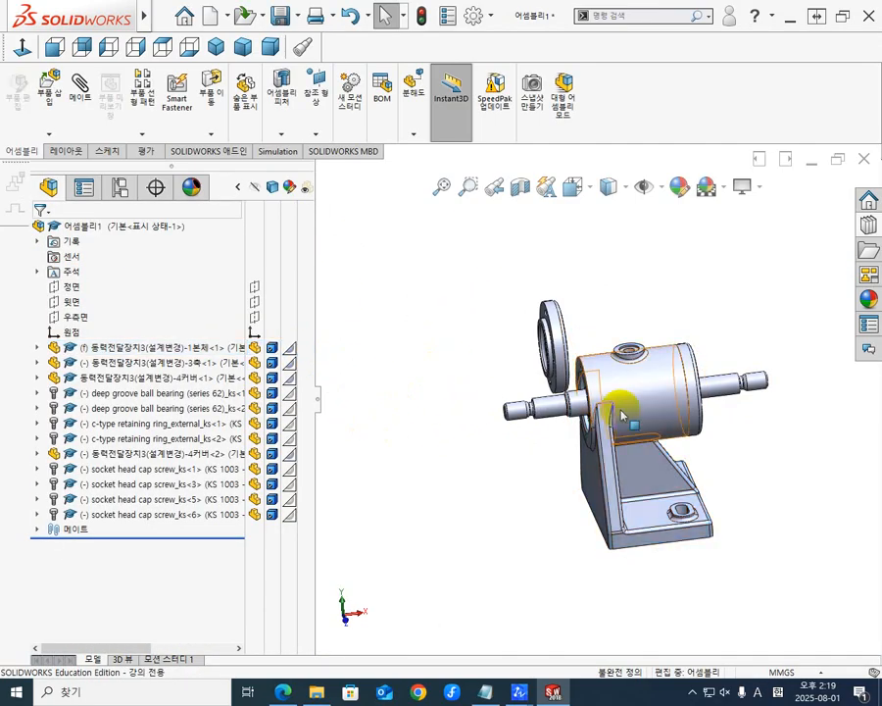
middle_drag(619, 461, 691, 383)
middle_drag(647, 294, 681, 380)
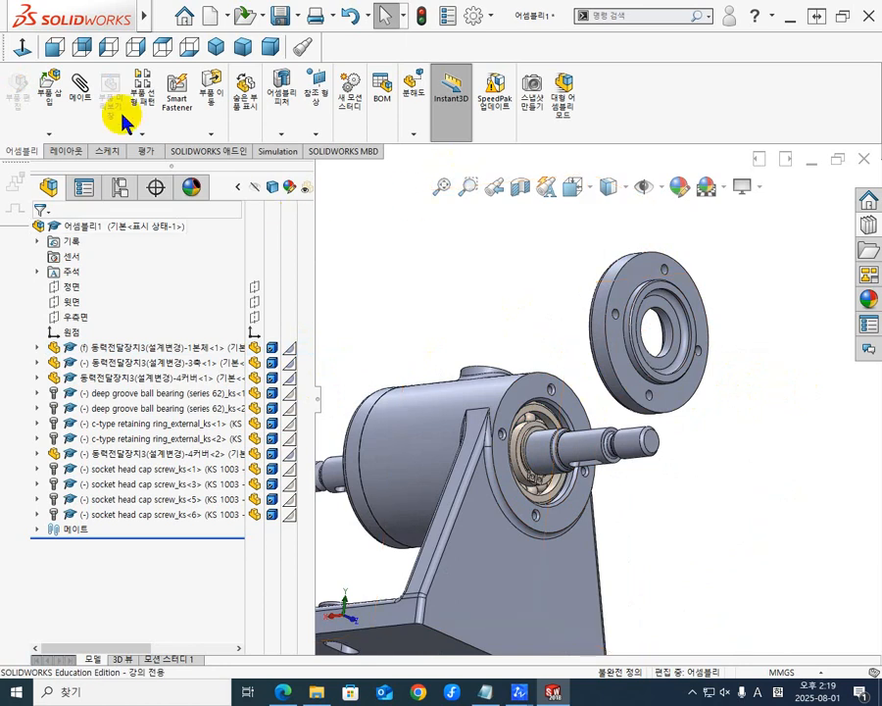
- Mate the second cover's cylindrical boss face concentric with the housing's bore, with the mate alignment flipped
scroll(651, 294, down, 4)
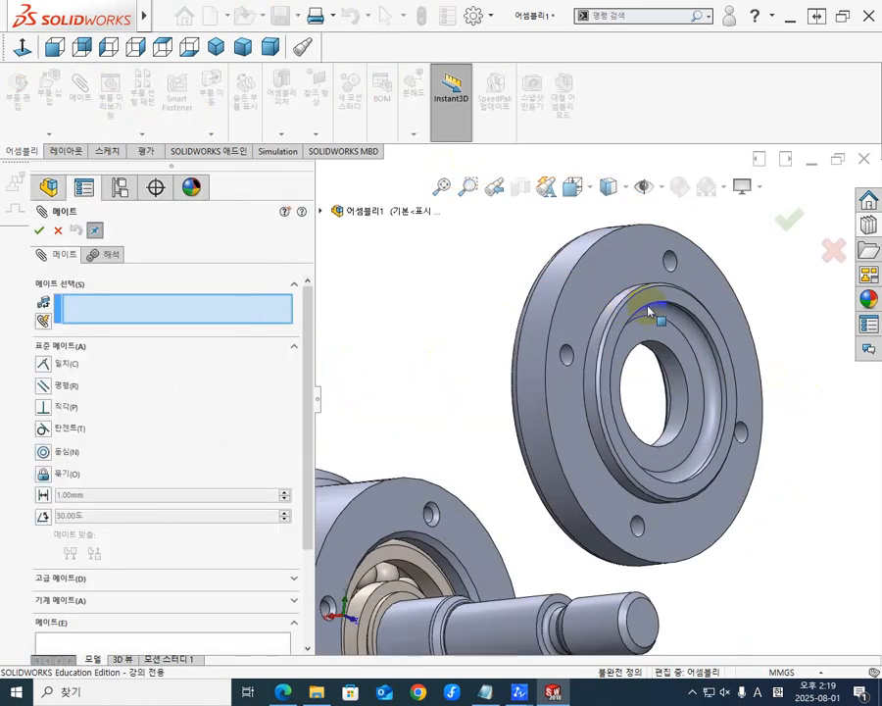
mouse_move(617, 305)
middle_down()
mouse_move(625, 327)
mouse_move(614, 313)
middle_up()
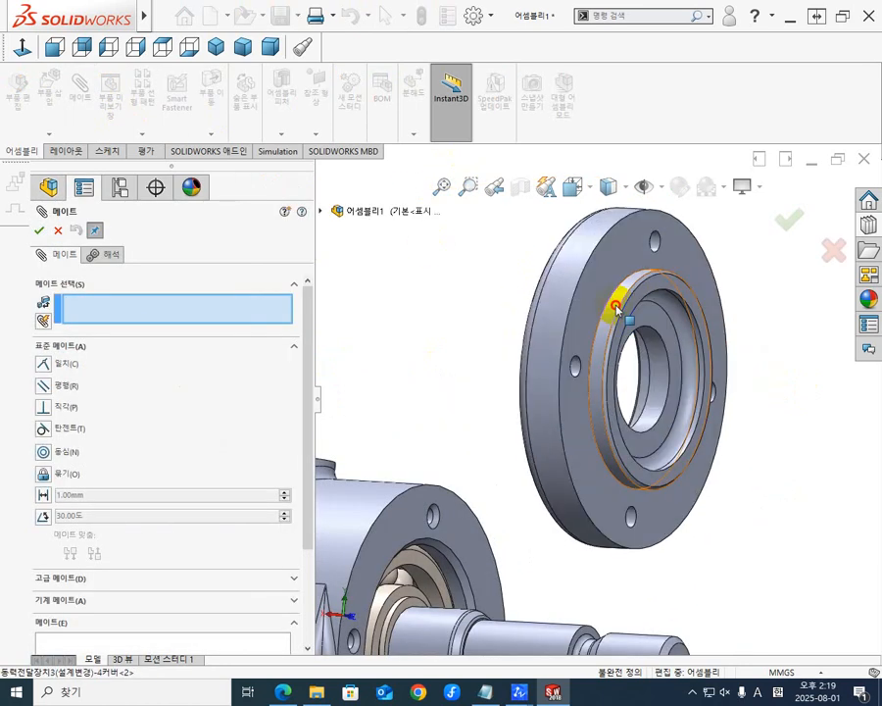
click(617, 306)
middle_drag(626, 371, 551, 544)
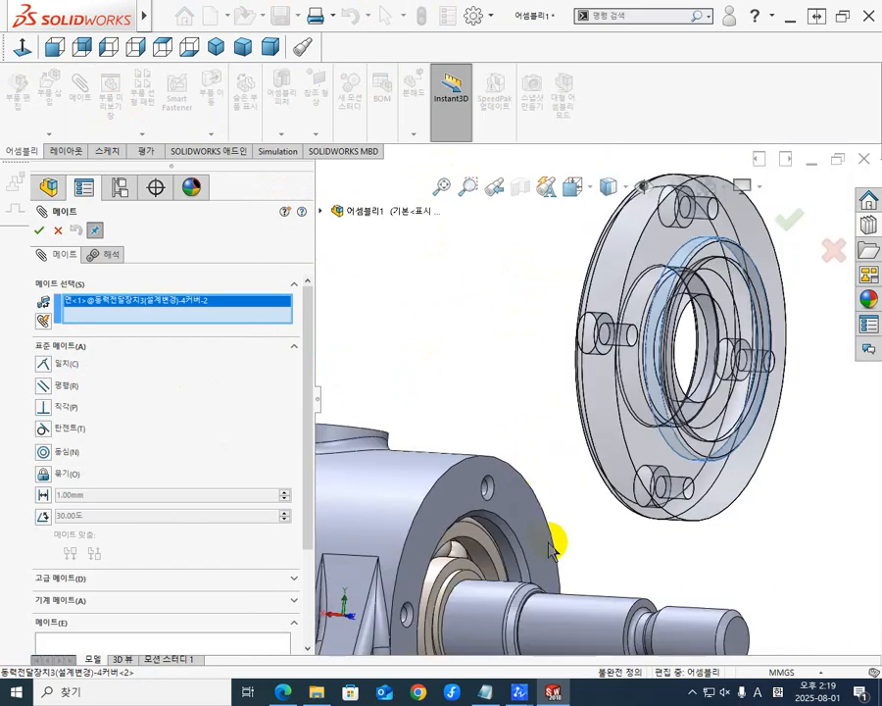
click(501, 544)
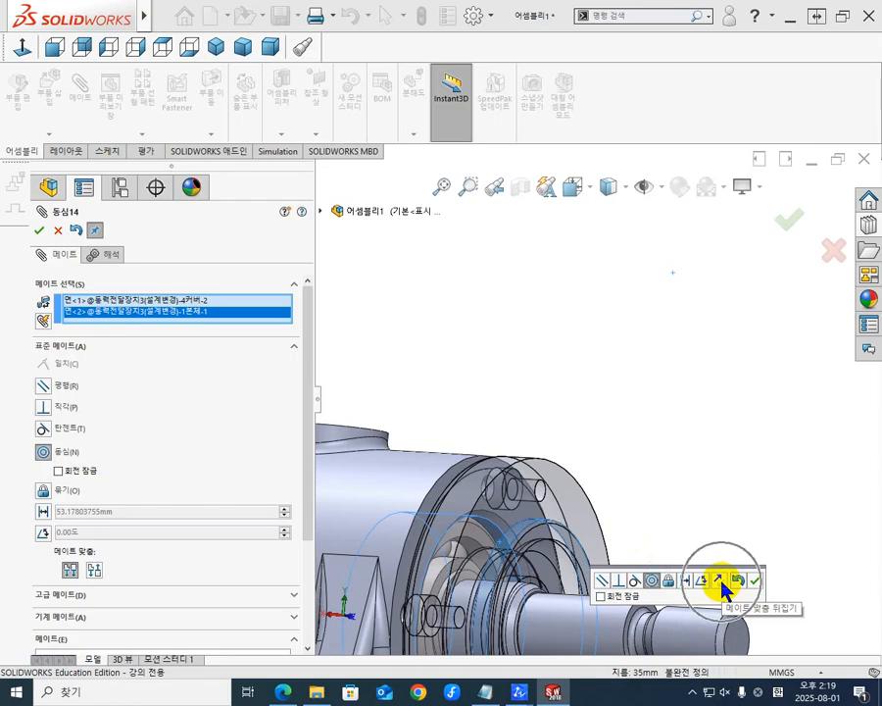
click(722, 580)
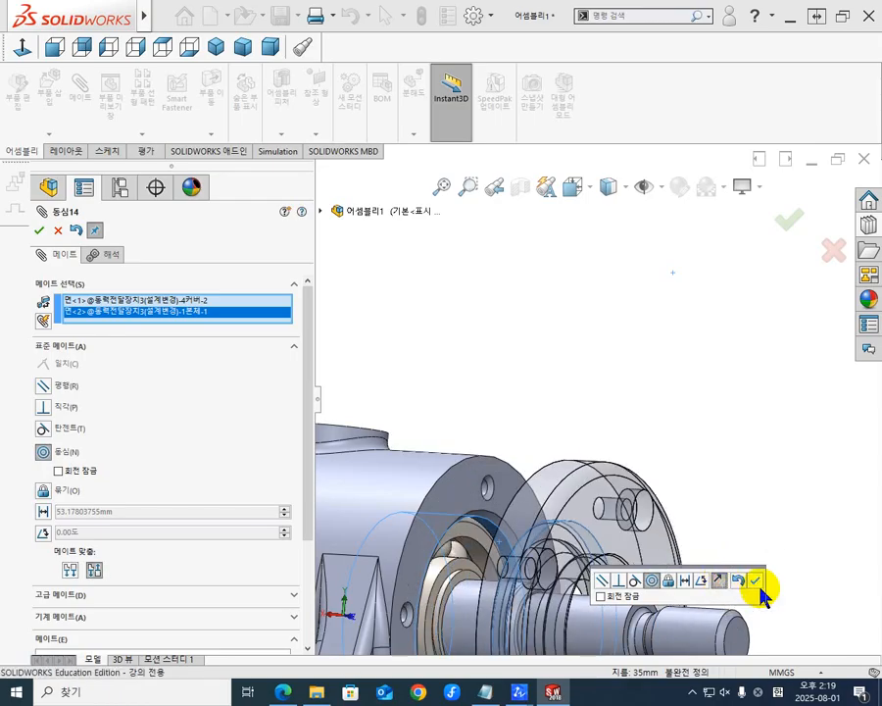
click(755, 580)
- Add a concentric mate between one of the second cover's screw holes and the housing's matching upper tapped hole
scroll(616, 504, down, 5)
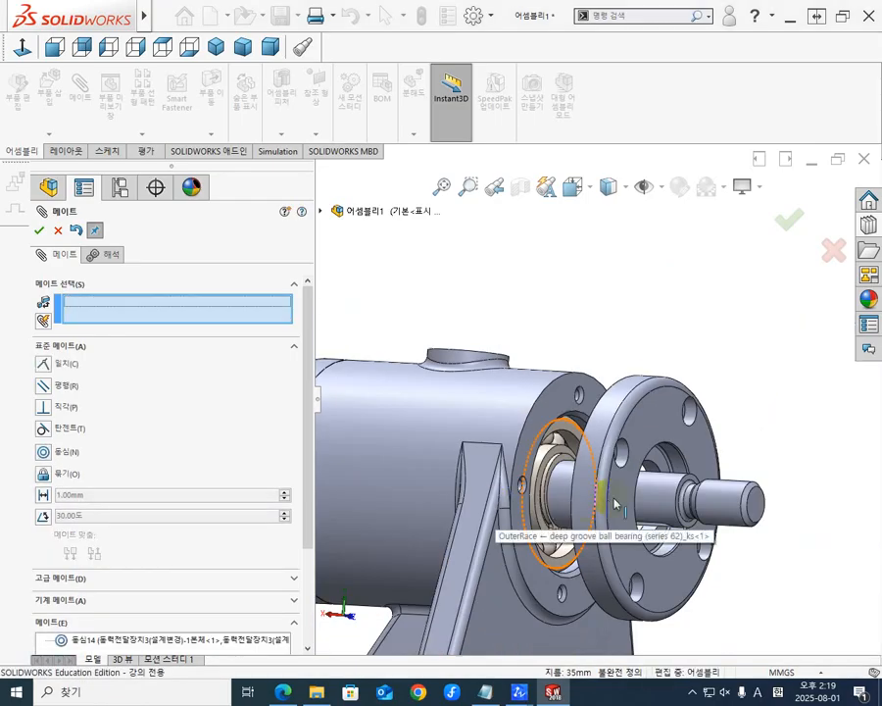
middle_drag(616, 503, 662, 464)
scroll(629, 375, down, 4)
scroll(628, 374, up, 2)
scroll(432, 462, down, 4)
scroll(594, 429, up, 4)
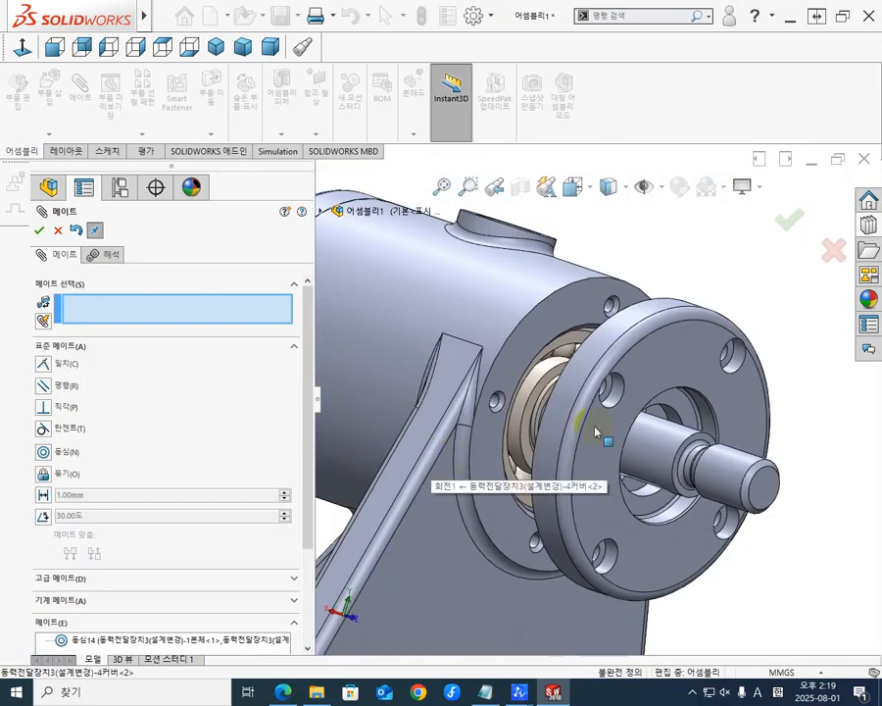
scroll(686, 359, down, 5)
middle_drag(685, 361, 739, 407)
scroll(740, 407, down, 4)
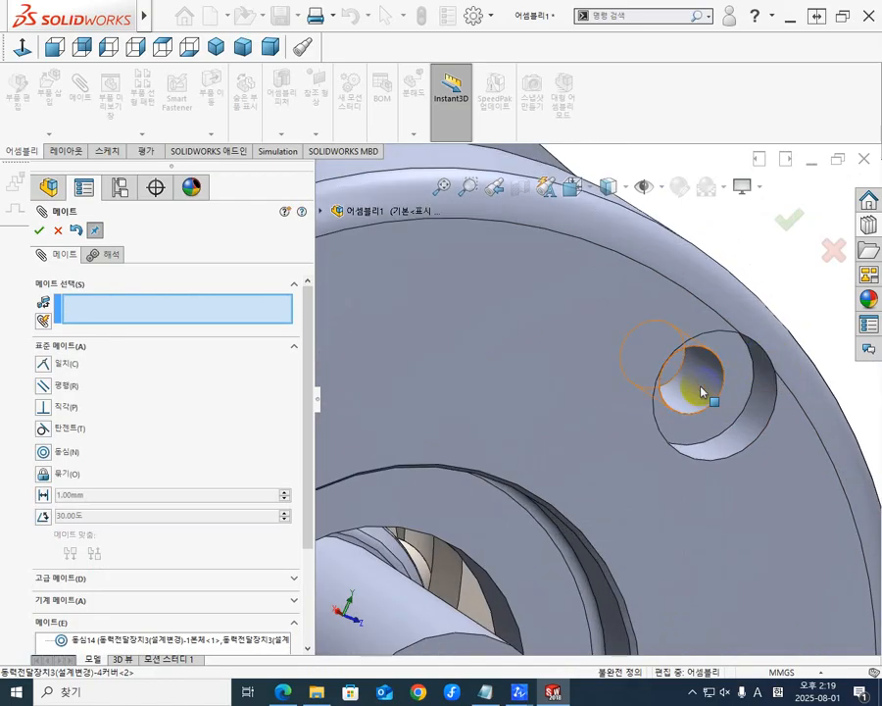
click(702, 392)
scroll(640, 432, up, 8)
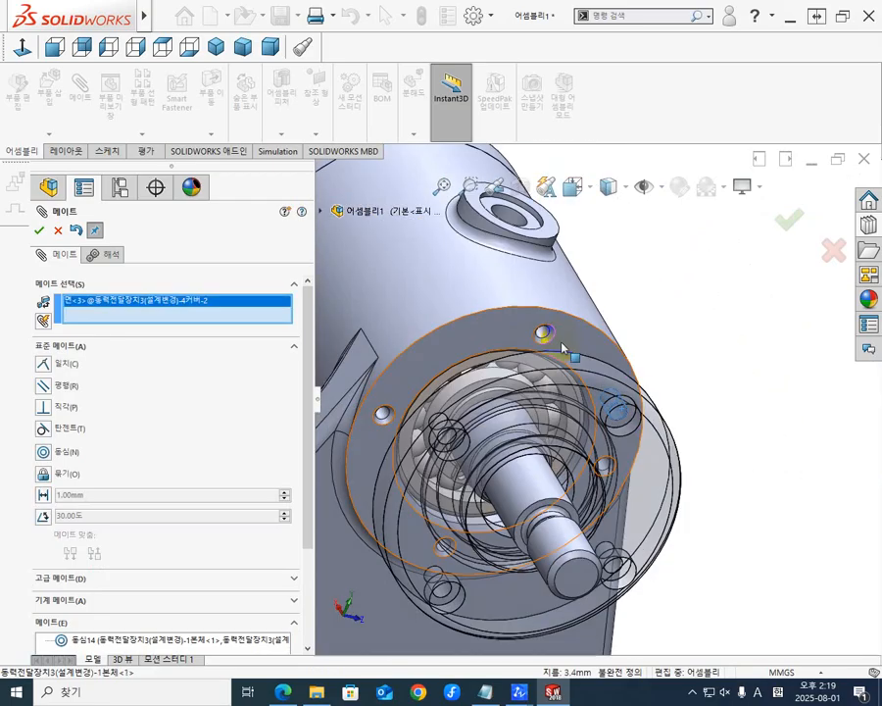
scroll(564, 347, down, 5)
click(553, 351)
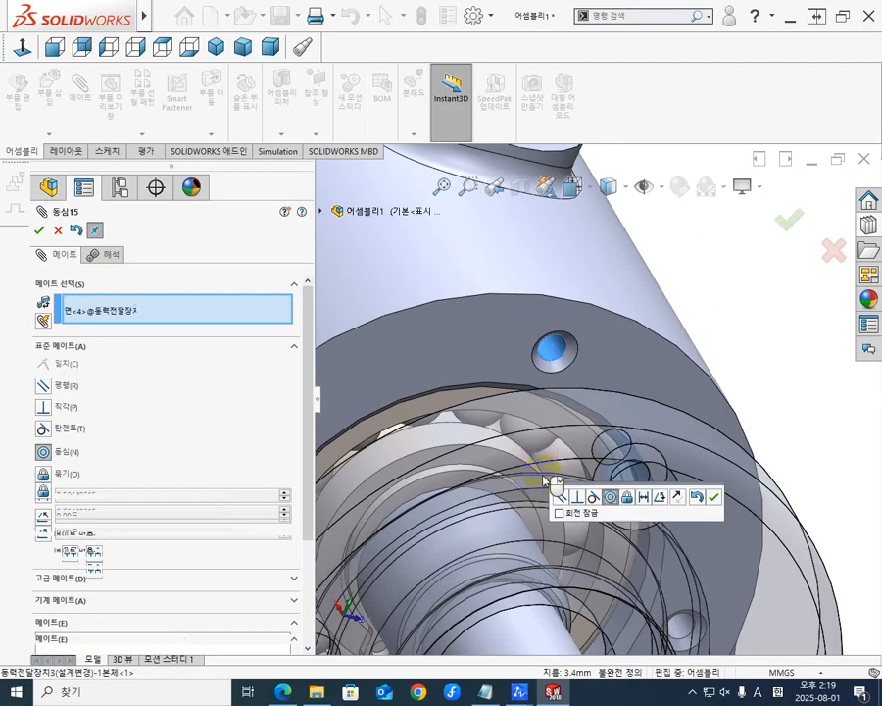
click(714, 505)
- Add a coincident mate between the housing's end face and the second cover's inner flange face, and finish mating
scroll(578, 522, up, 8)
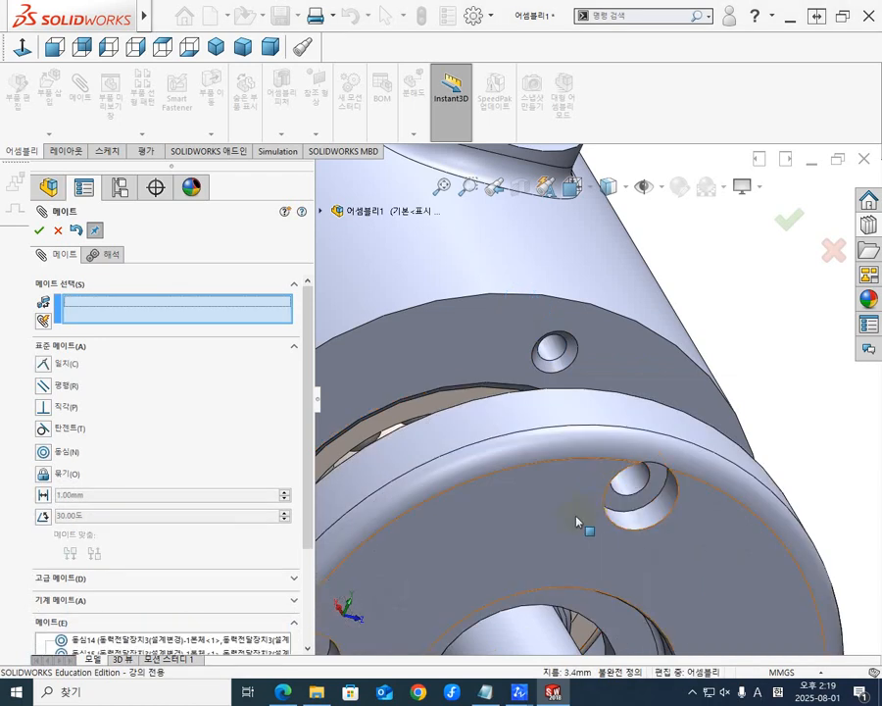
middle_drag(573, 539, 549, 459)
scroll(602, 455, down, 6)
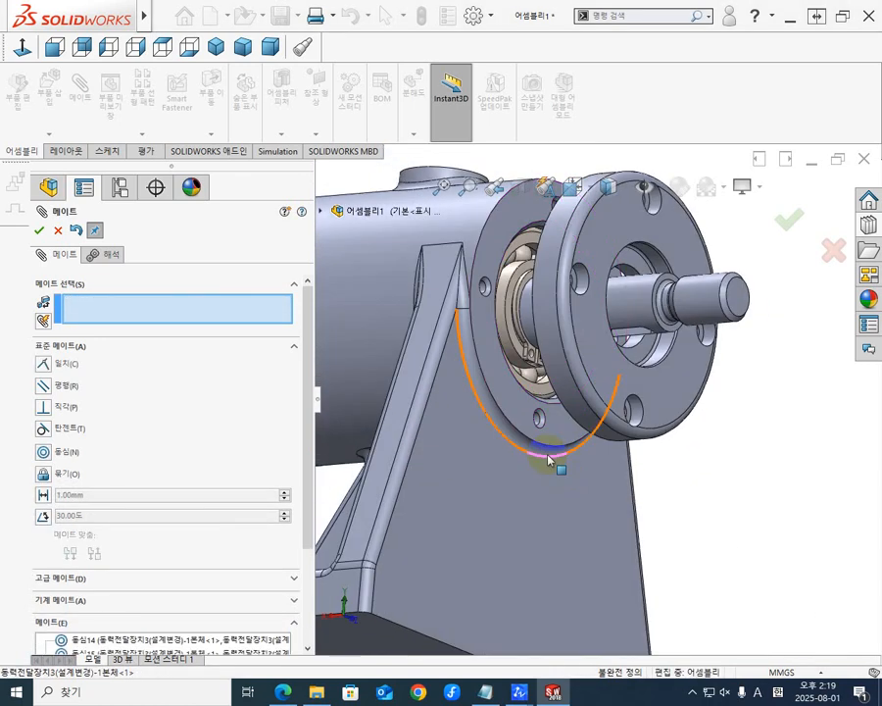
click(518, 414)
middle_drag(520, 414, 659, 432)
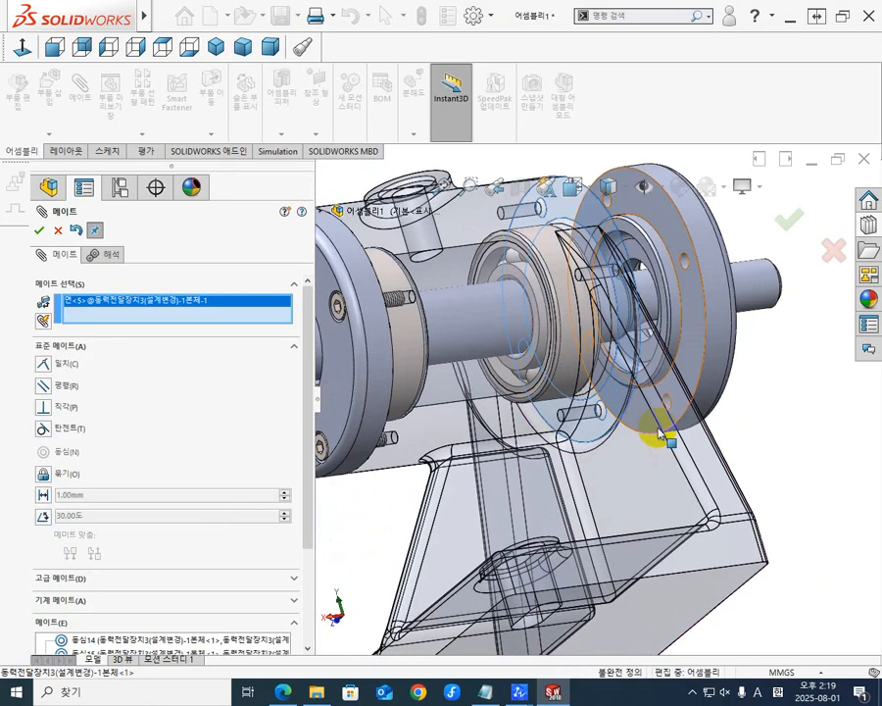
click(686, 338)
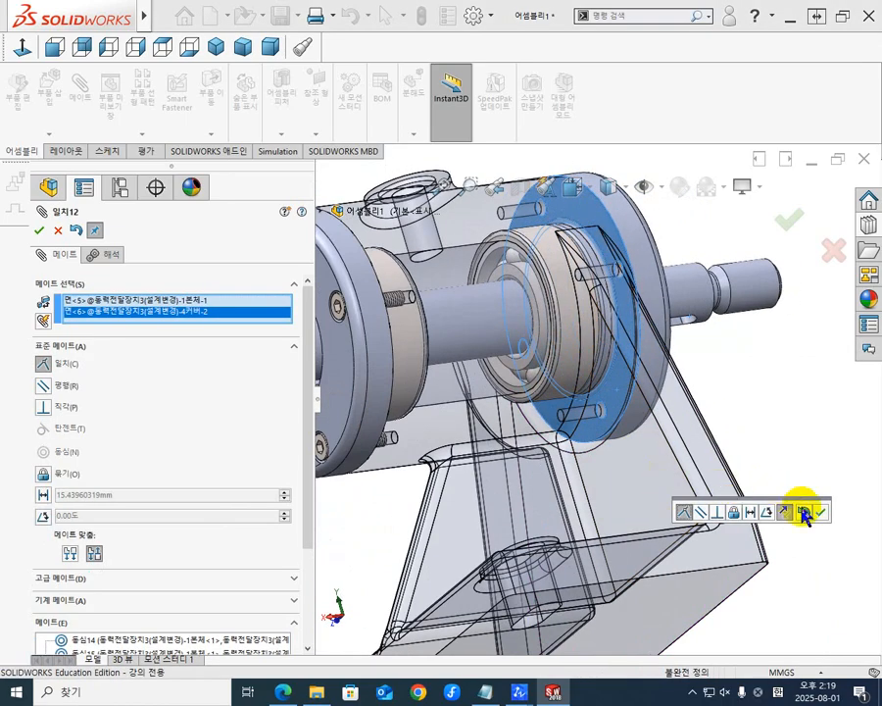
click(820, 512)
middle_drag(771, 474, 699, 487)
middle_click(704, 464)
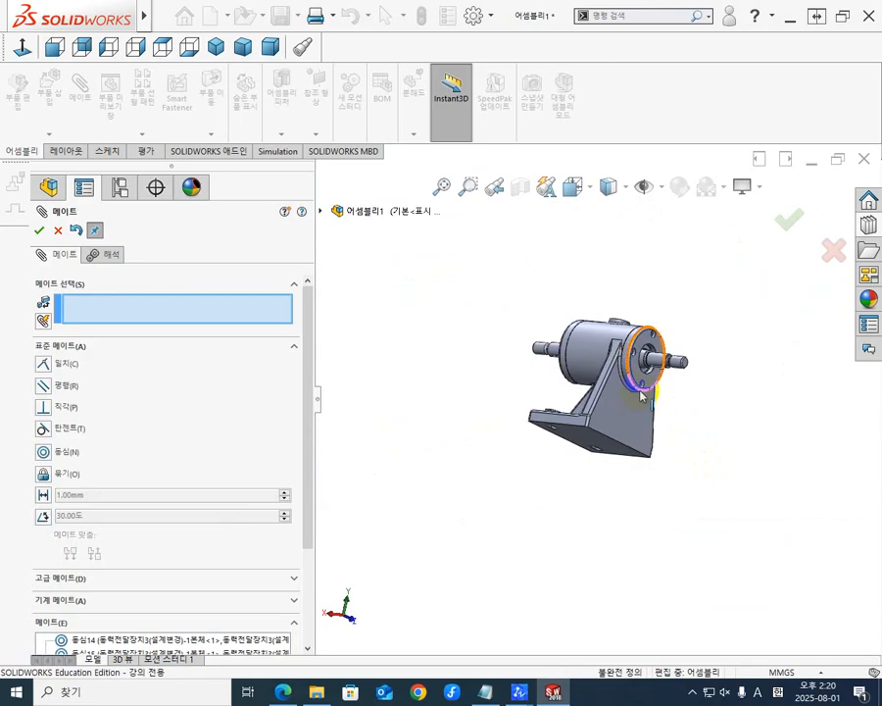
scroll(656, 390, down, 5)
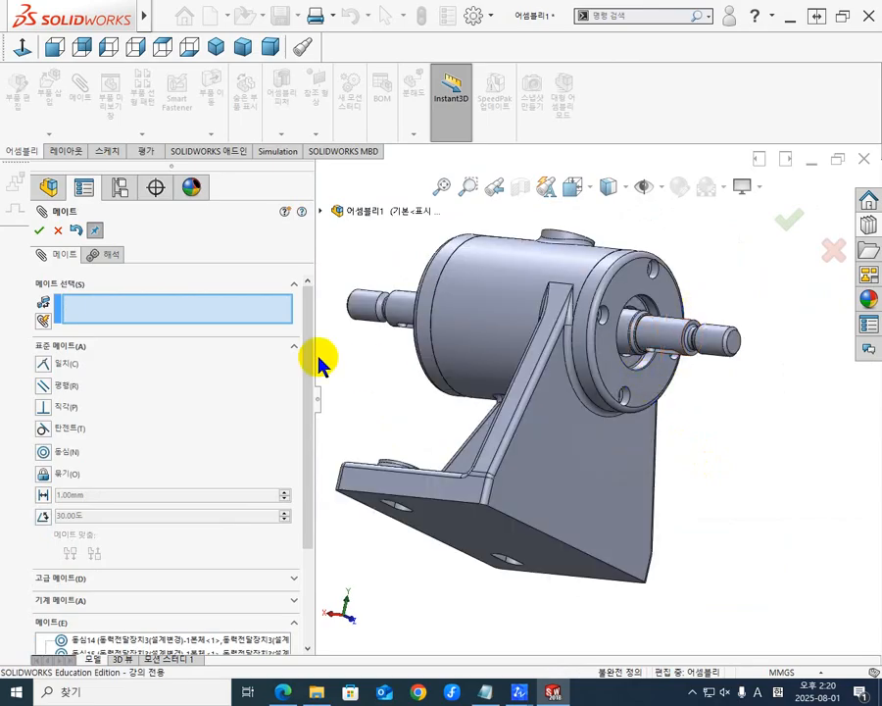
click(40, 231)
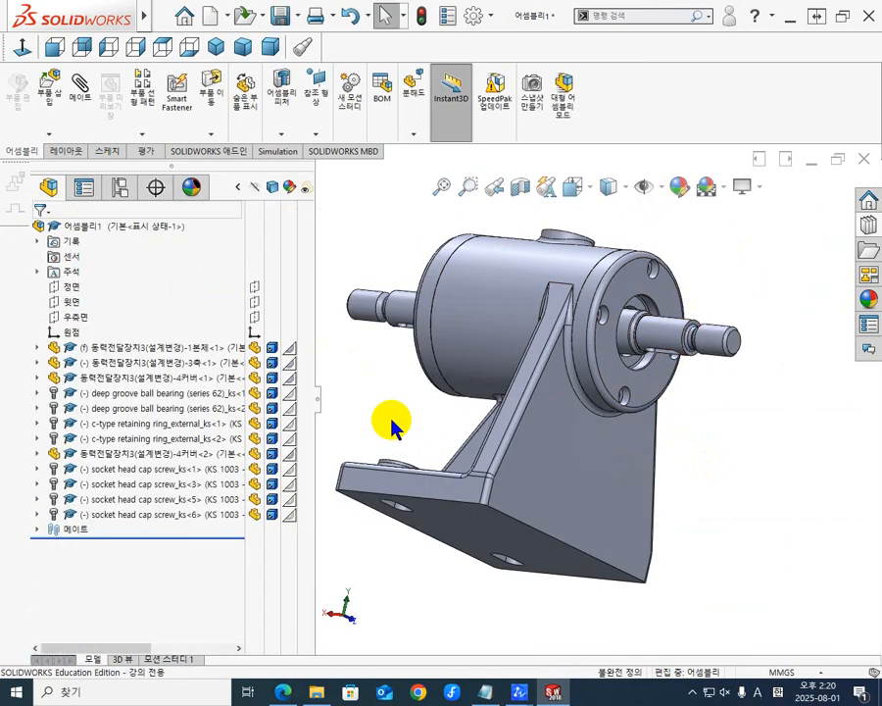
- Examine the assembled housing from both ends, checking the seated covers, the cap screws and the shaft
middle_drag(568, 455, 679, 458)
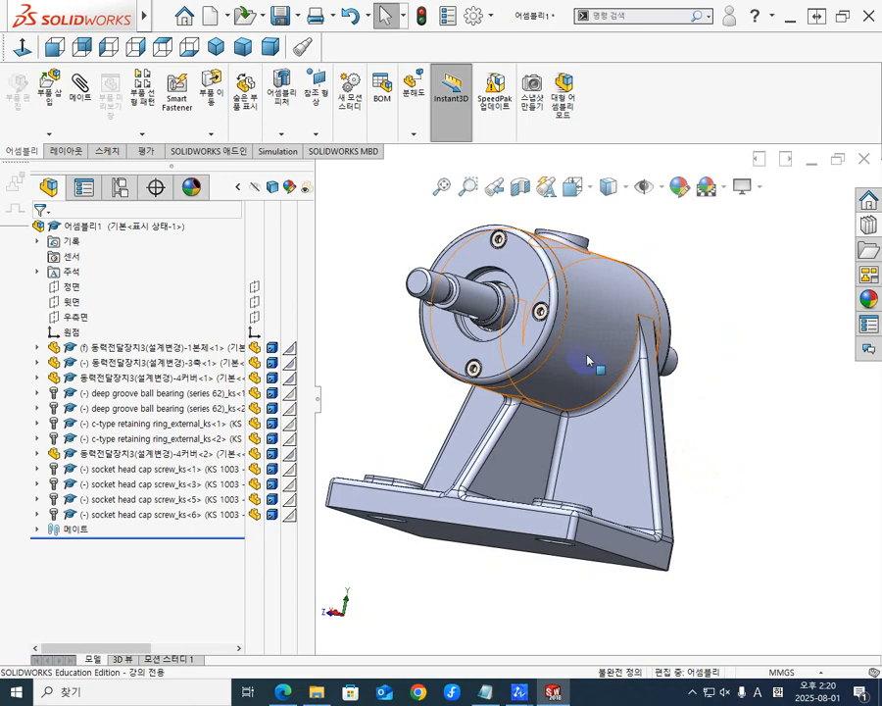
middle_drag(588, 361, 603, 426)
middle_drag(566, 476, 517, 446)
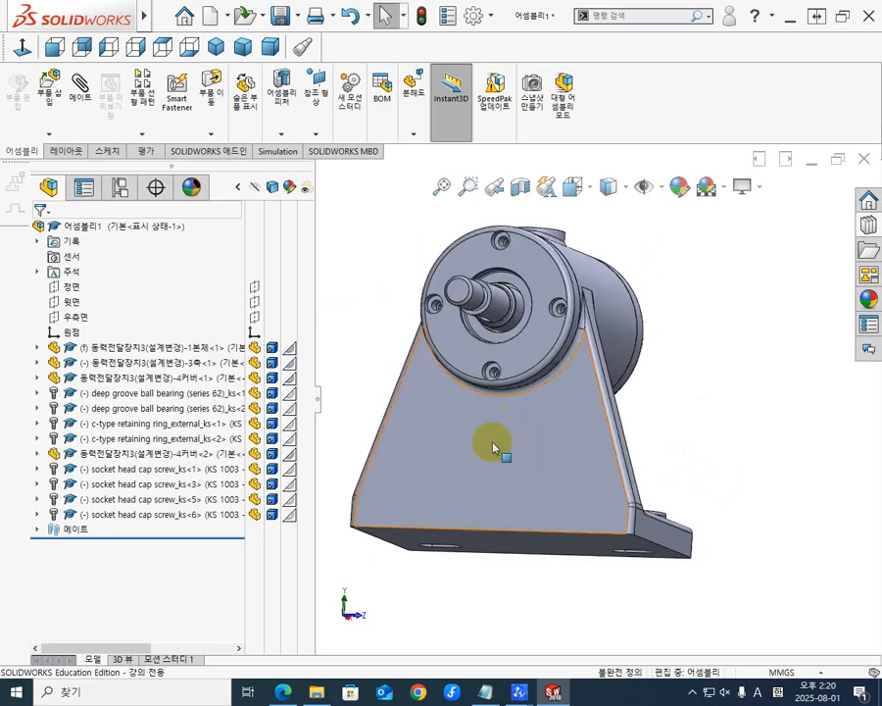
middle_drag(597, 484, 490, 492)
scroll(625, 329, down, 3)
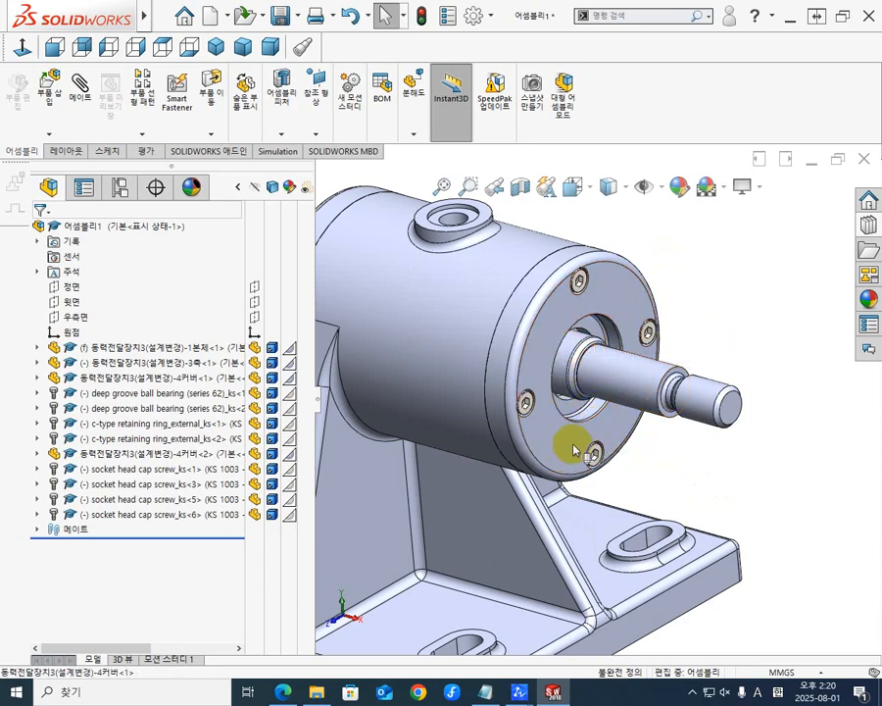
mouse_move(573, 446)
middle_down()
mouse_move(569, 392)
mouse_move(562, 456)
middle_up()
scroll(551, 436, down, 4)
key(f)
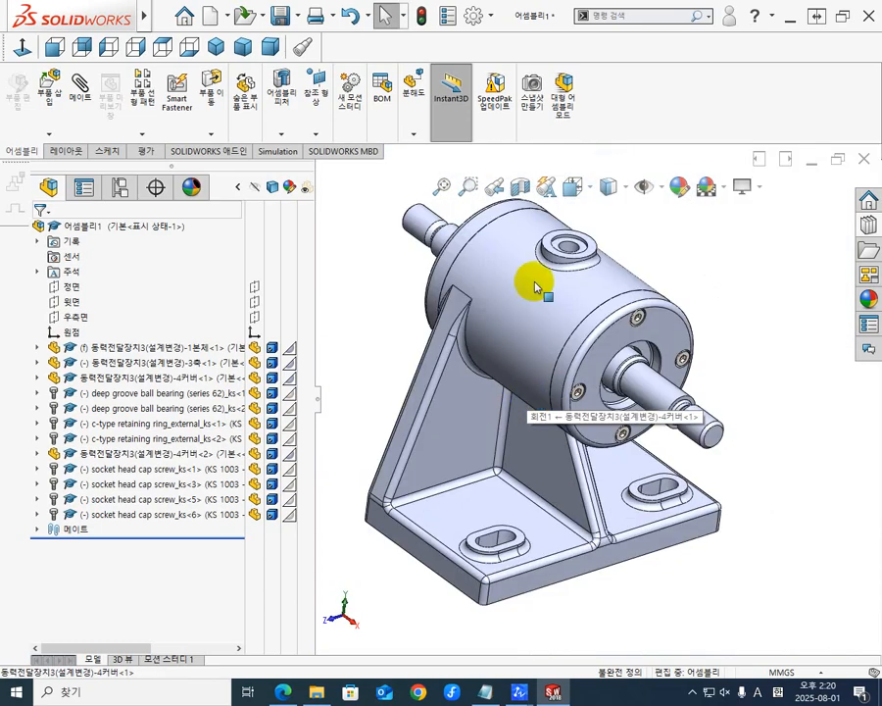
scroll(532, 273, up, 4)
scroll(521, 262, down, 5)
middle_drag(764, 508, 760, 476)
scroll(799, 544, down, 4)
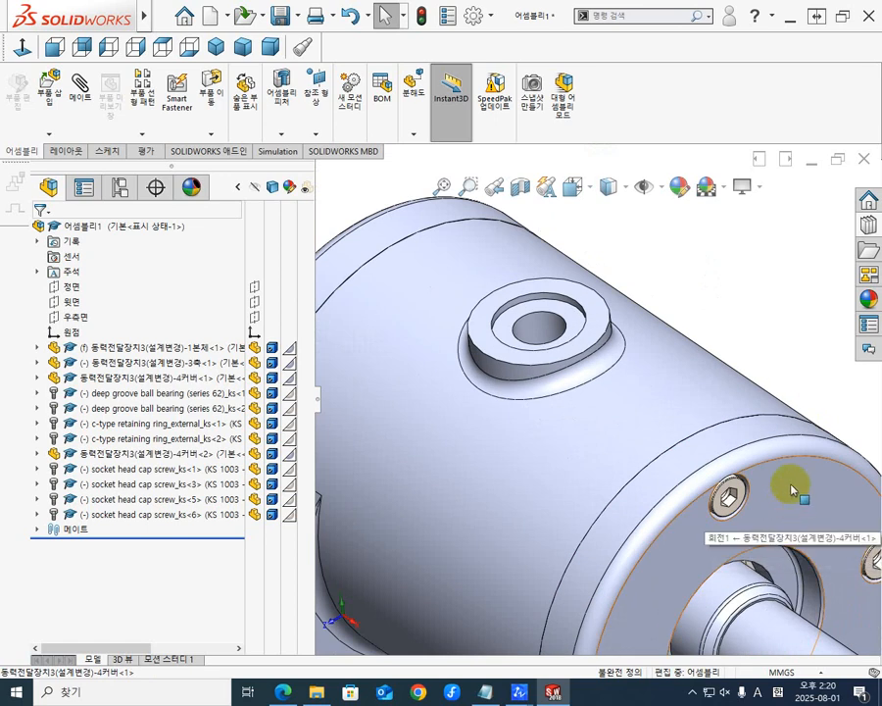
scroll(792, 490, up, 6)
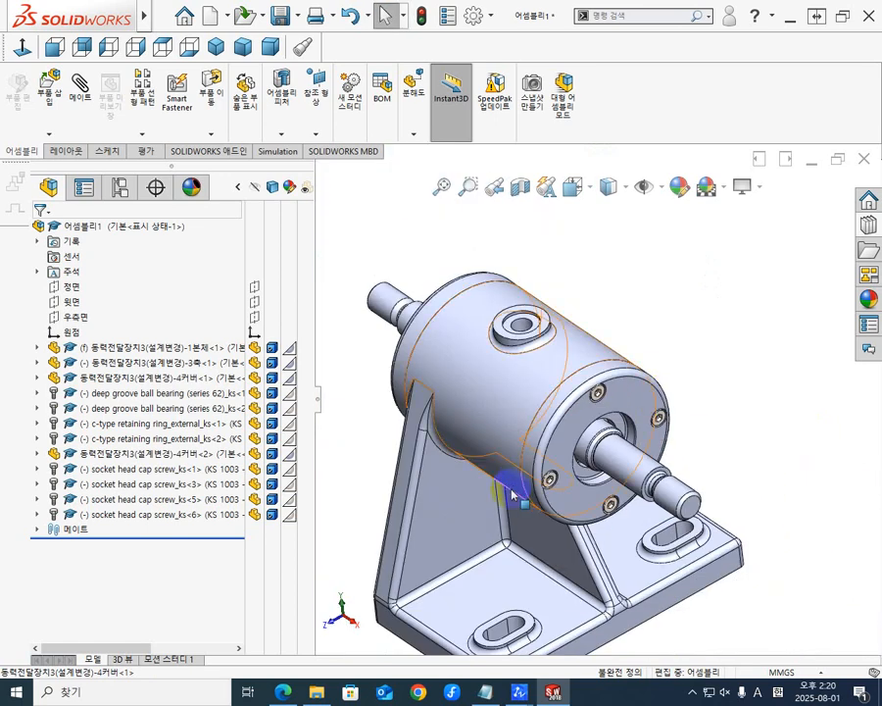
middle_drag(511, 495, 510, 459)
mouse_move(528, 471)
middle_down()
mouse_move(531, 443)
mouse_move(518, 479)
middle_up()
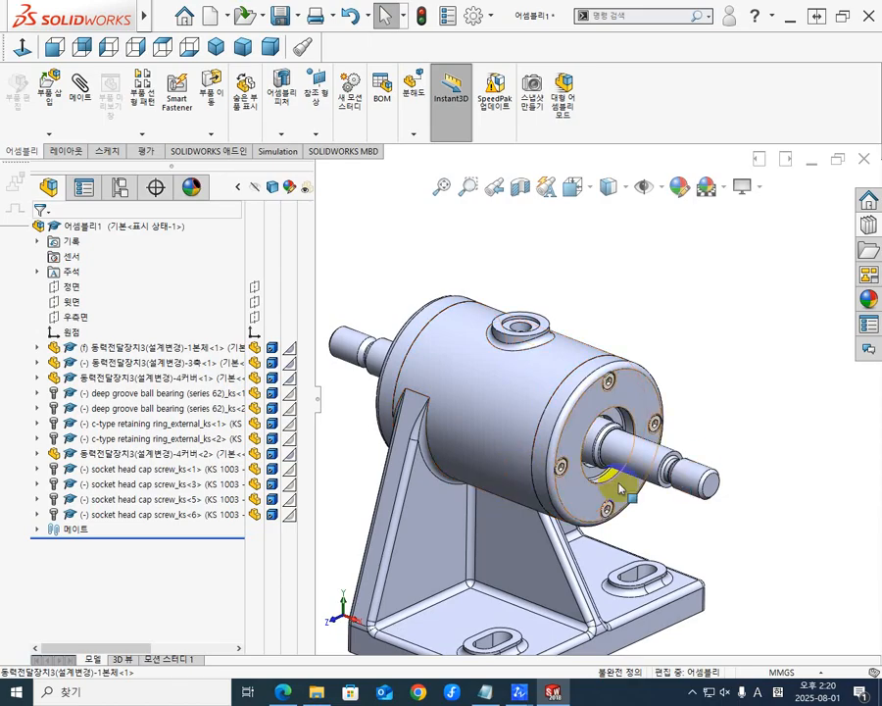
- Rotate the shaft about its axis until its keyways are exposed on the visible side, and clear the selection
middle_drag(625, 485, 679, 473)
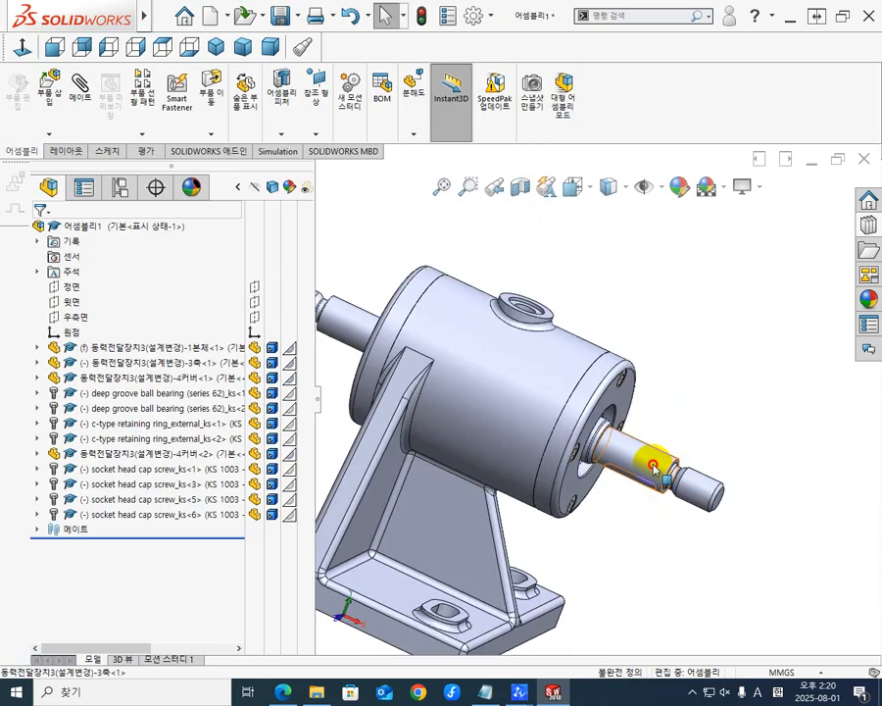
click(642, 471)
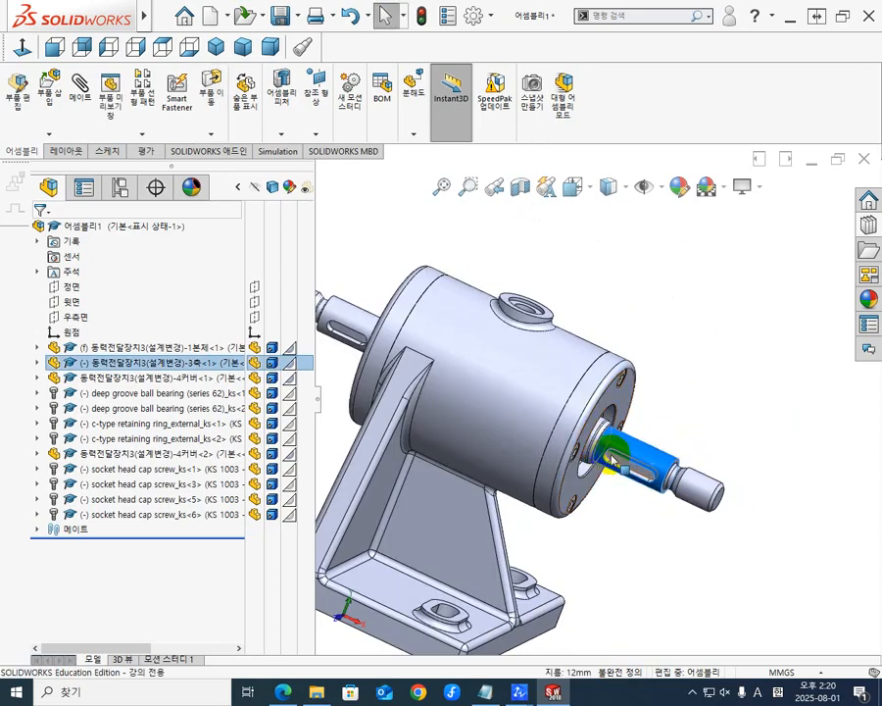
scroll(347, 437, down, 3)
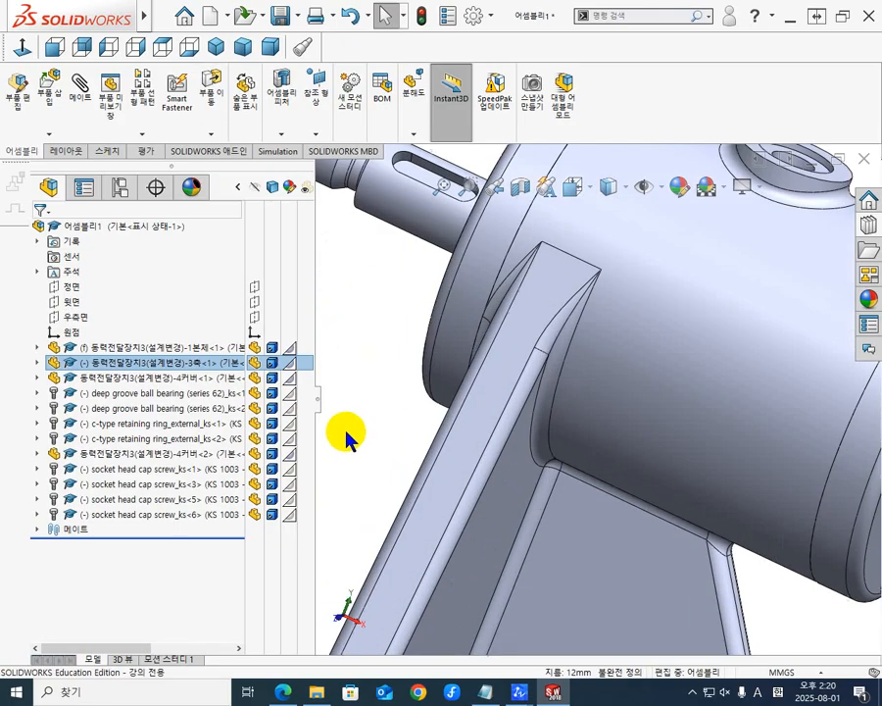
scroll(381, 421, up, 4)
click(511, 358)
middle_drag(512, 359, 537, 320)
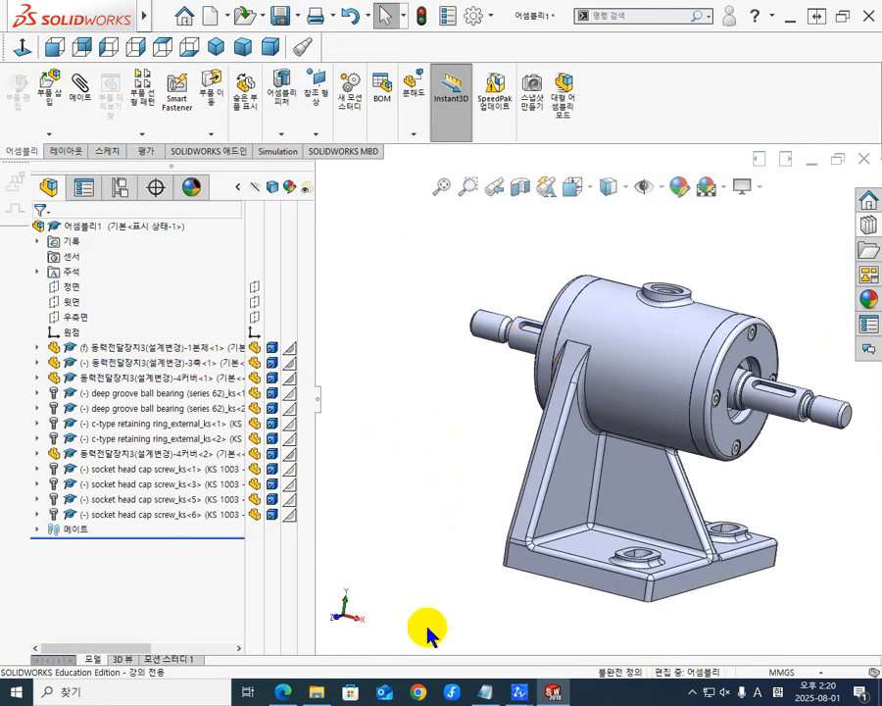
- Insert the part 스퍼기어(N30m2).SLDPRT into the assembly and place it beside the shaft end nearest the second cover
click(54, 102)
click(179, 432)
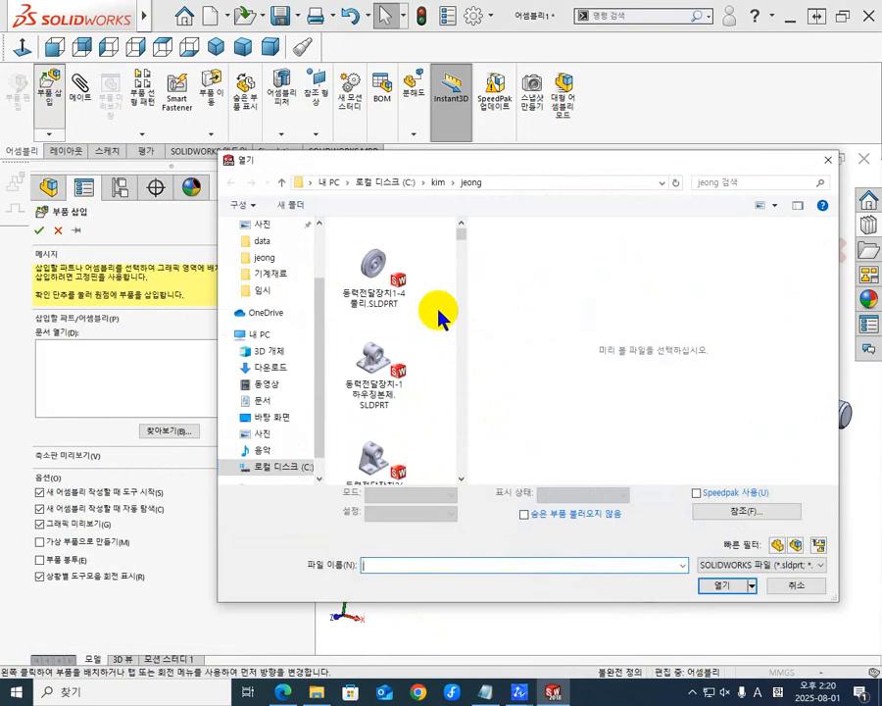
drag(459, 240, 447, 424)
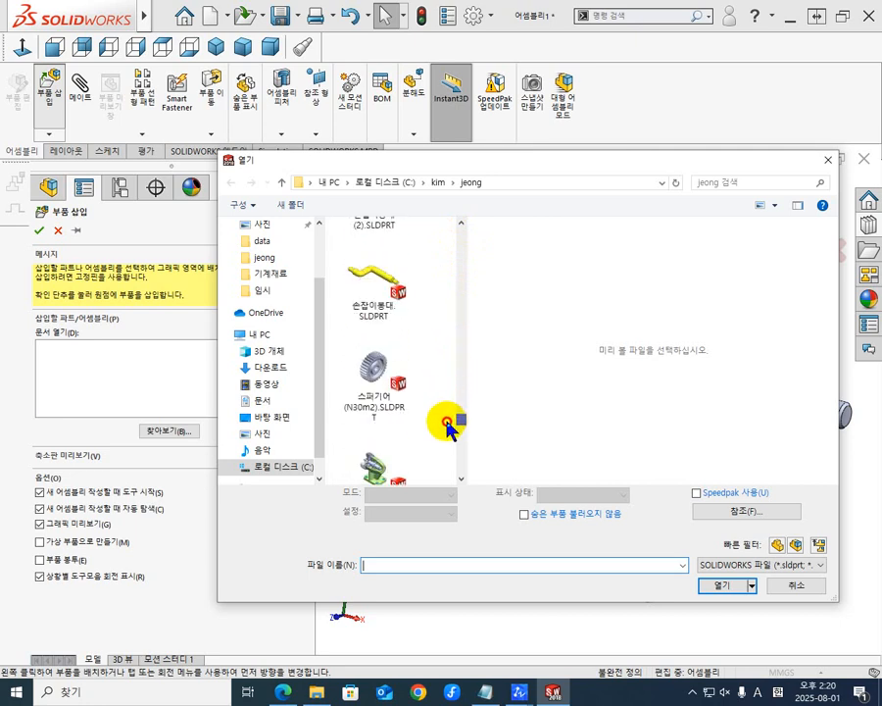
click(385, 385)
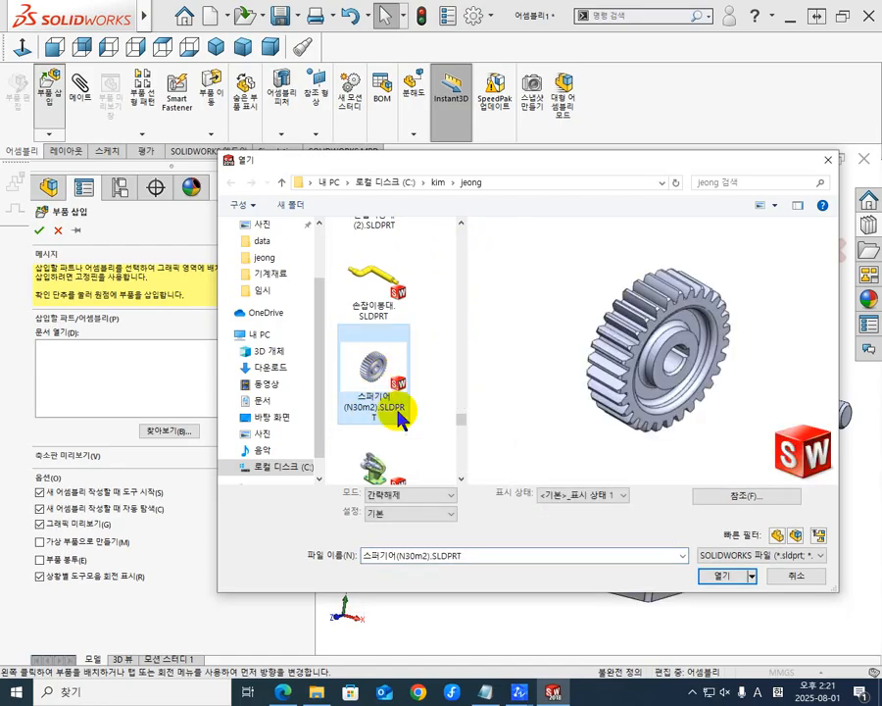
click(726, 578)
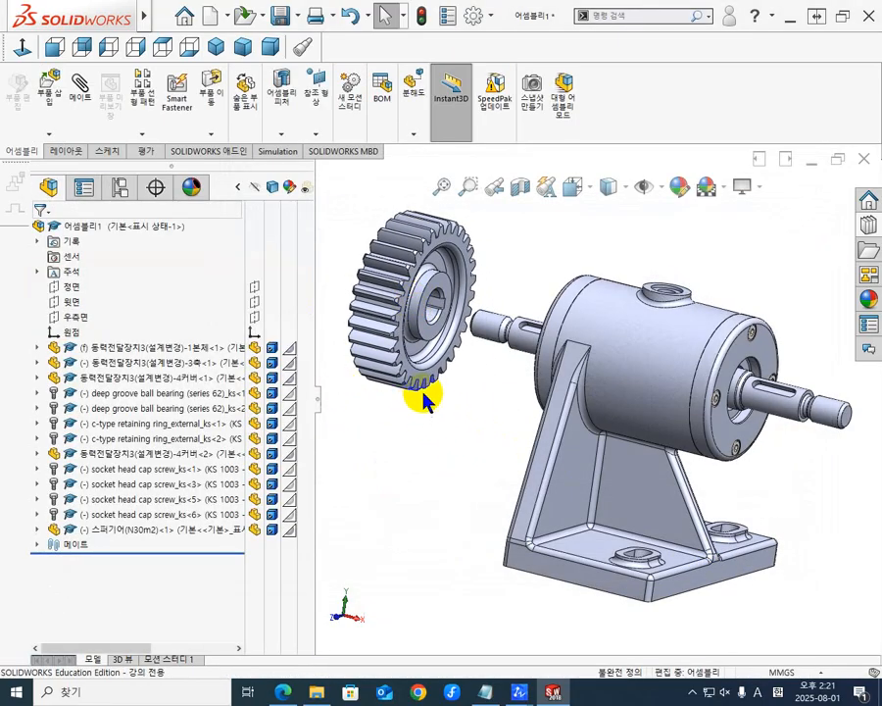
- Examine the shaft's keyway and the spur gear's keyed bore up close
scroll(436, 382, down, 3)
scroll(449, 386, up, 6)
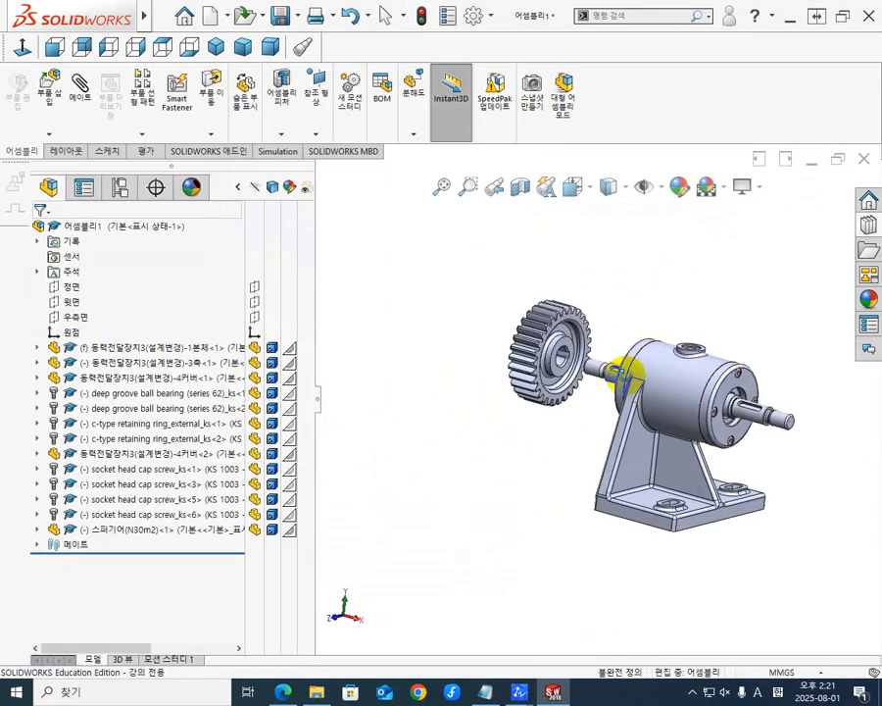
middle_drag(624, 374, 664, 398)
scroll(614, 367, down, 4)
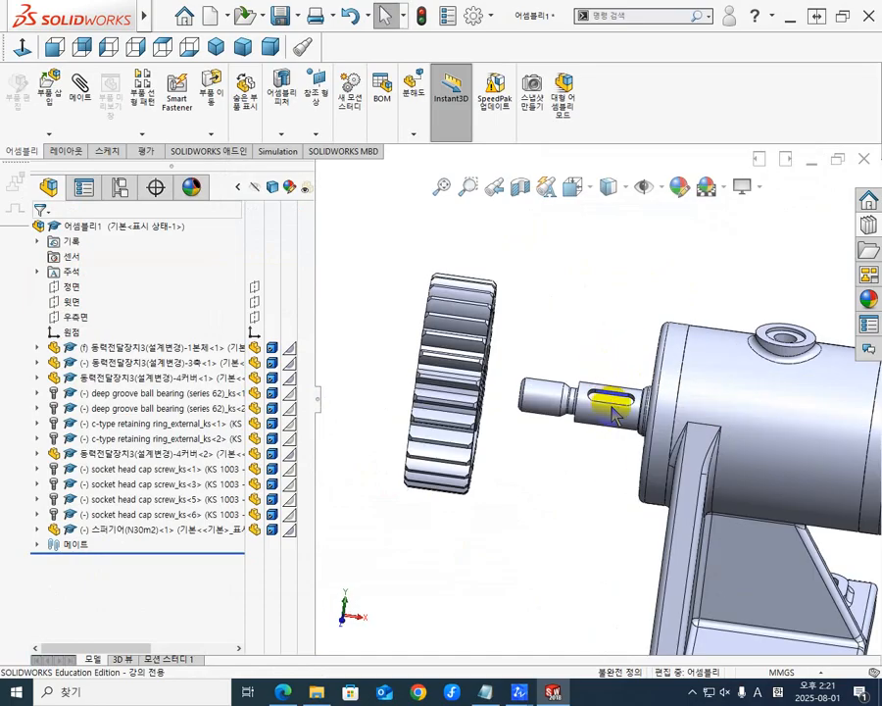
scroll(613, 411, down, 4)
middle_drag(582, 447, 602, 416)
scroll(597, 400, up, 1)
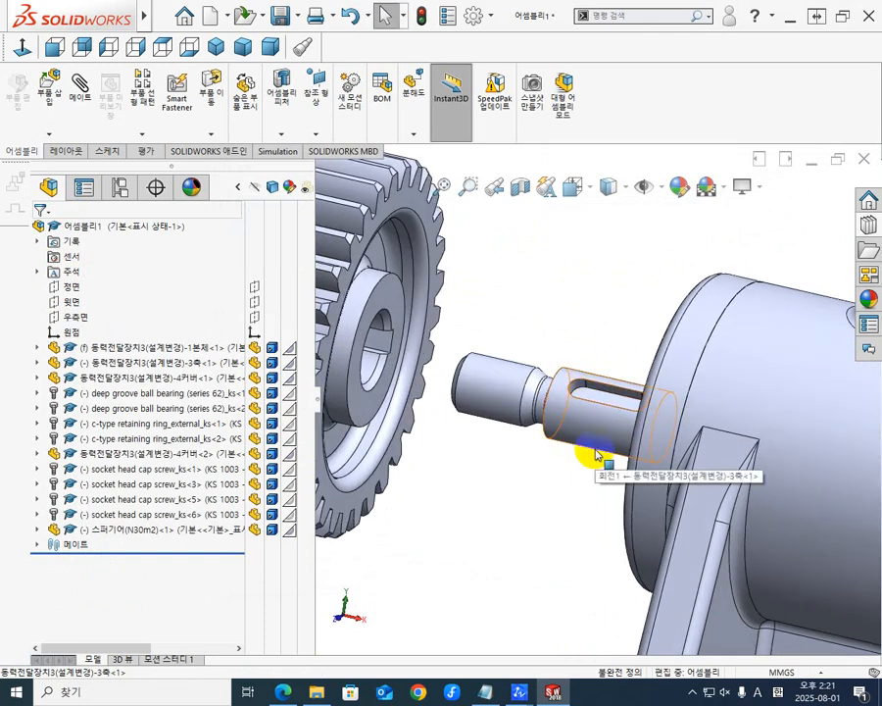
middle_drag(596, 454, 564, 446)
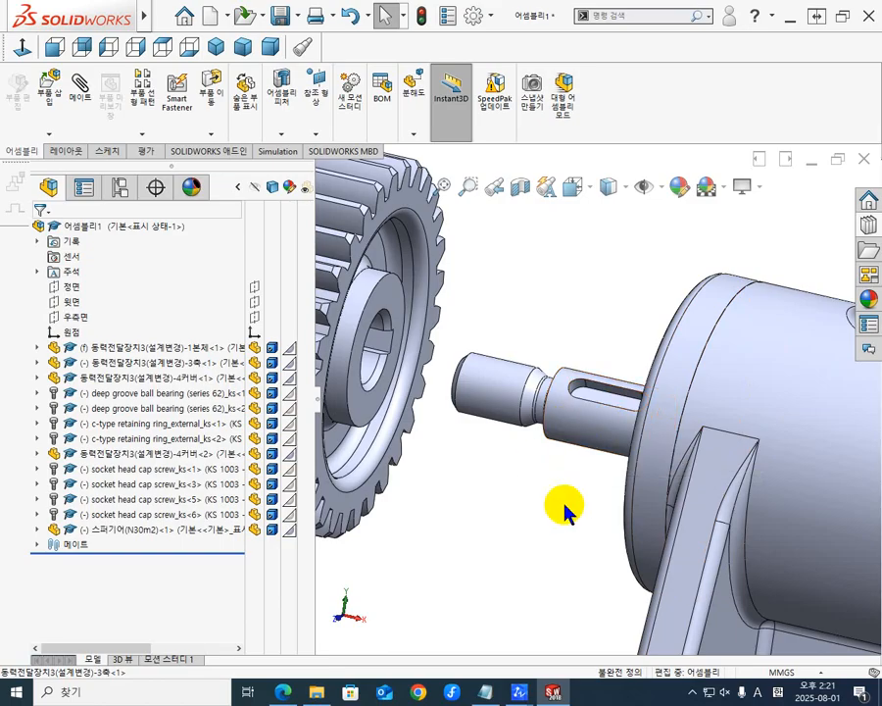
mouse_move(520, 692)
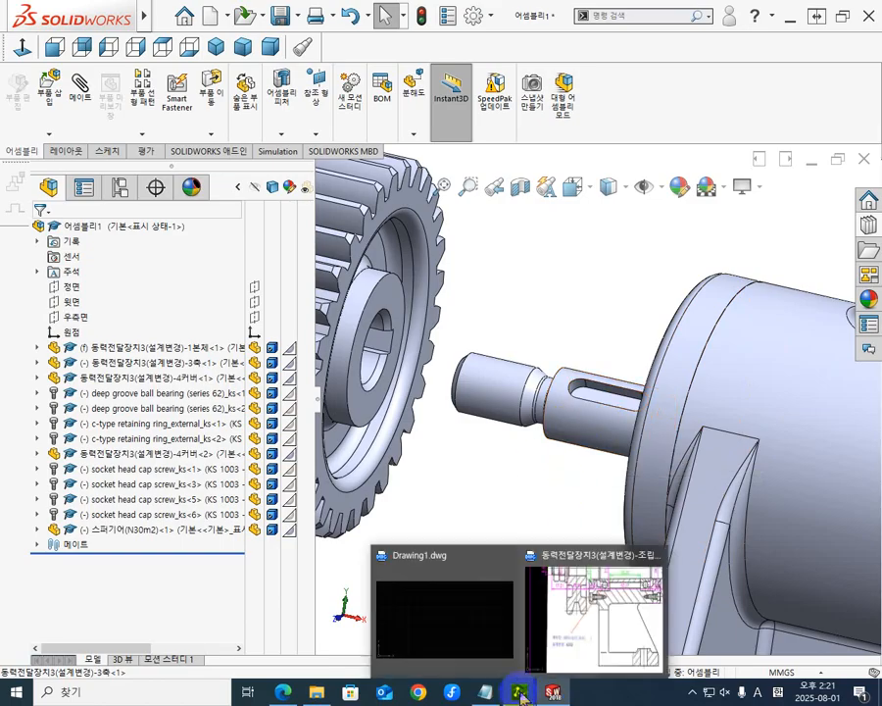
mouse_move(591, 642)
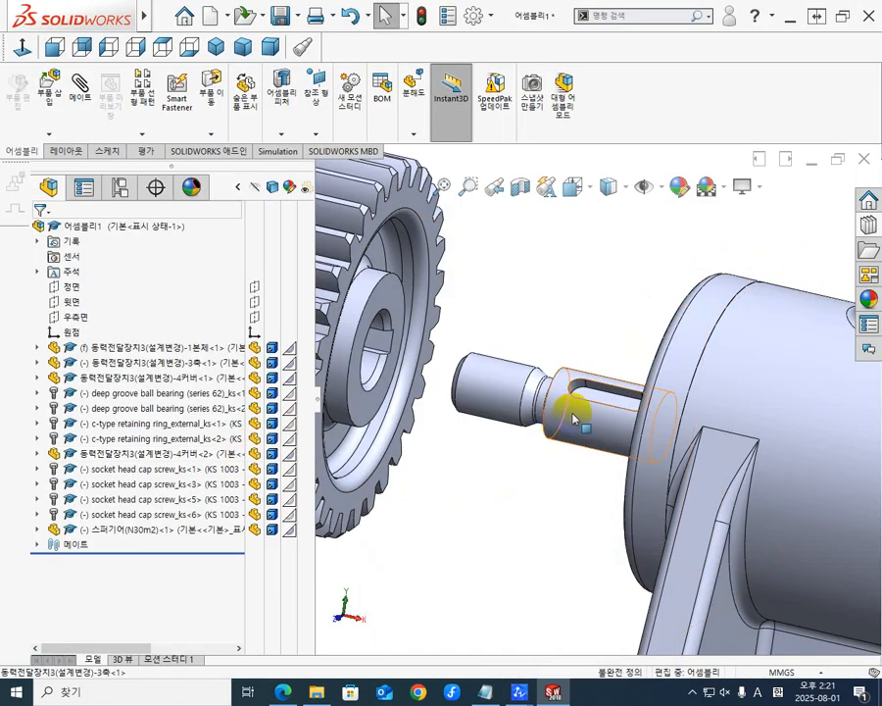
middle_drag(573, 416, 577, 386)
scroll(584, 383, down, 4)
scroll(590, 378, up, 5)
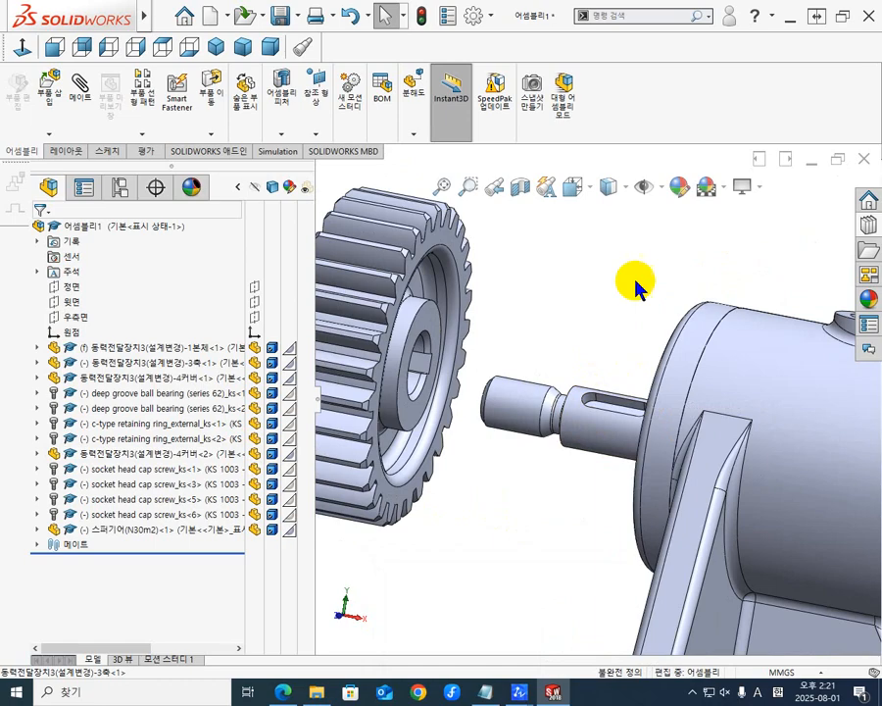
scroll(654, 330, down, 3)
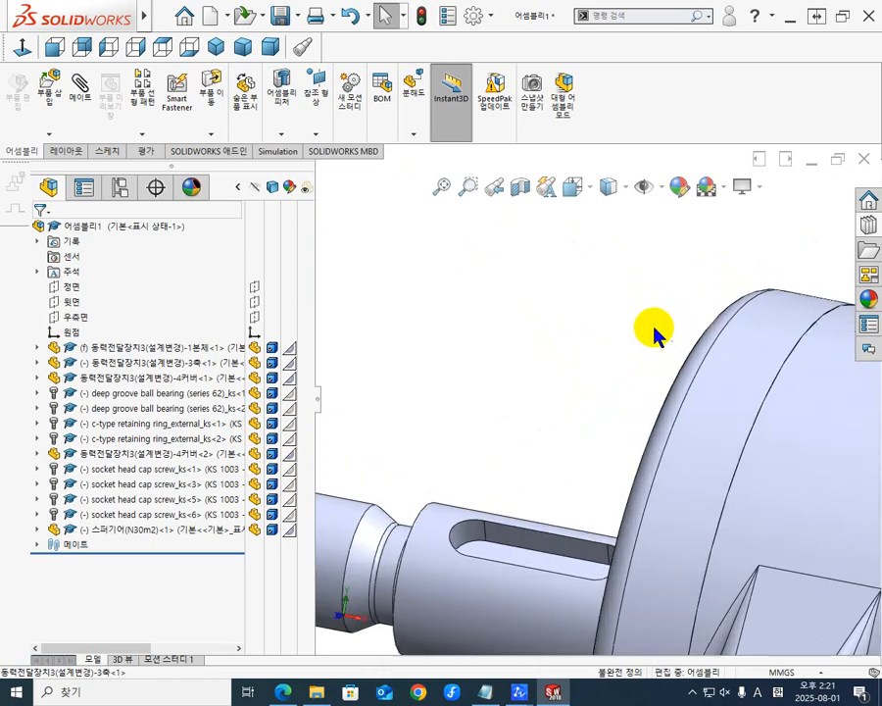
scroll(607, 388, up, 5)
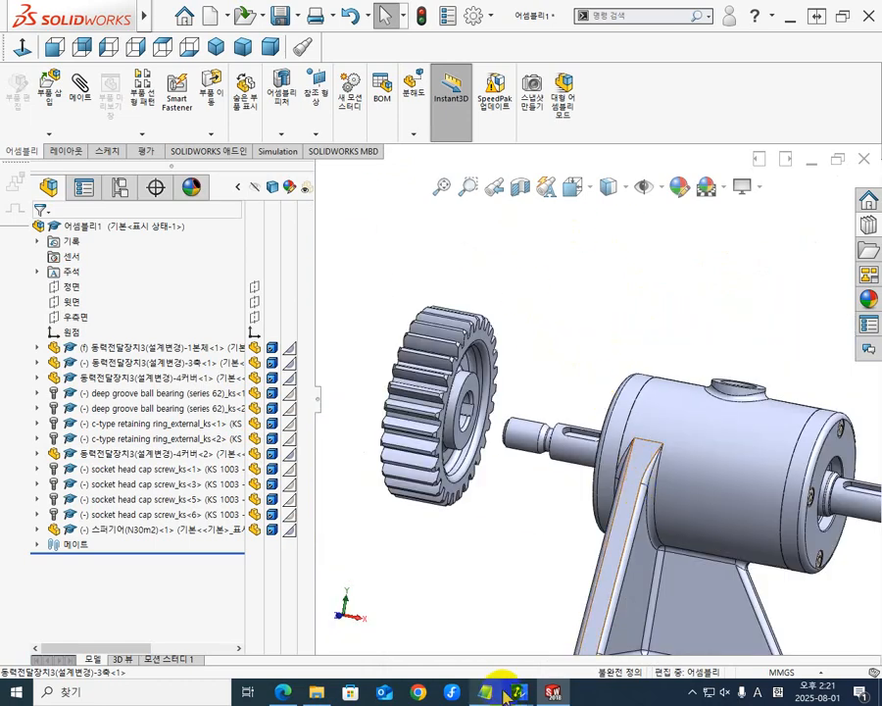
- Switch to the 동력전달장치3(설계변경)-조립도 drawing in ZWCAD and inspect the key's dimensions in the pulley hub
click(519, 694)
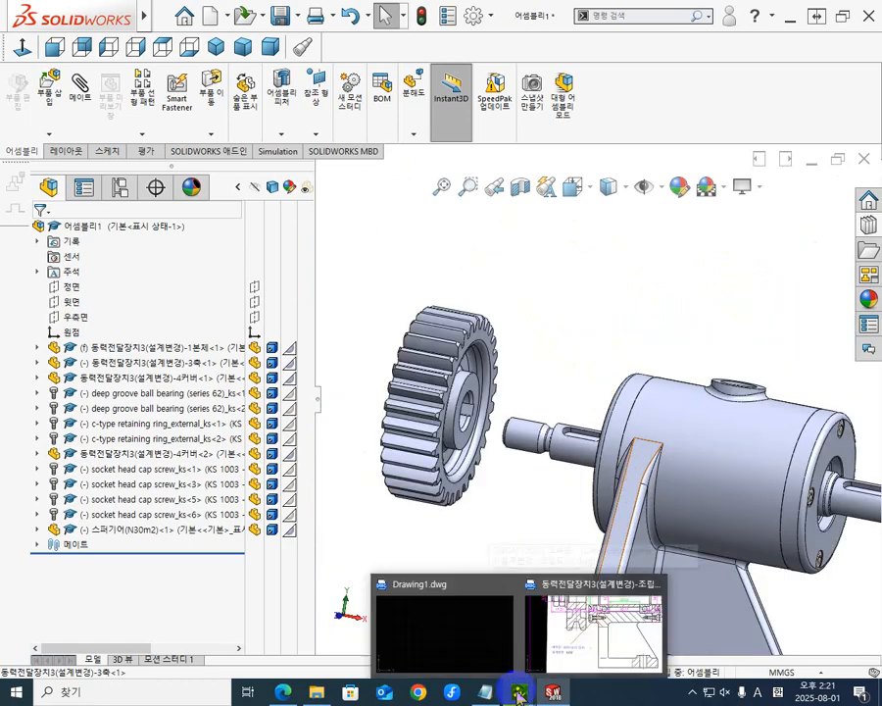
click(571, 625)
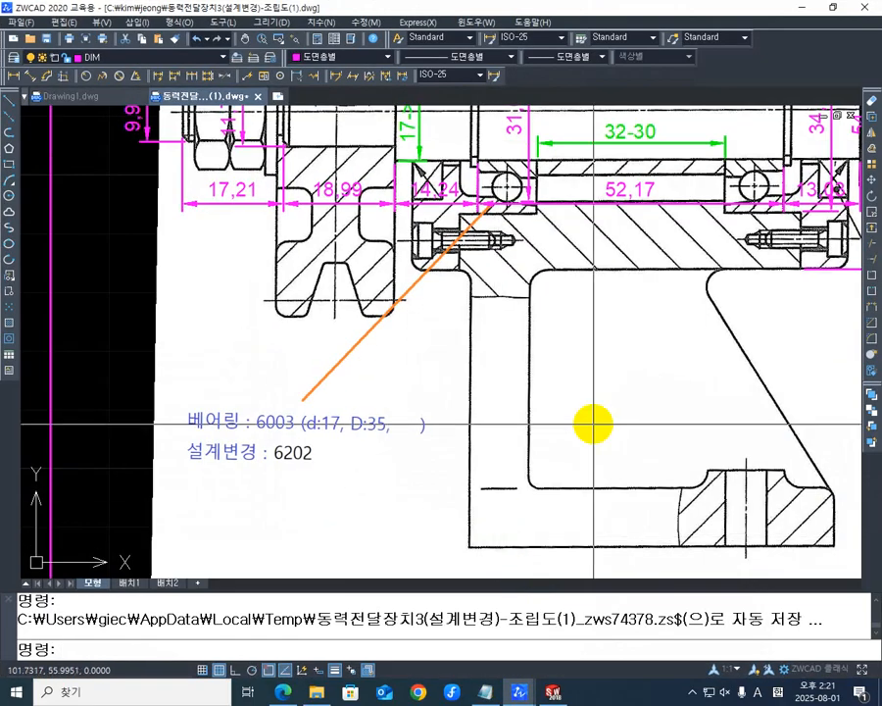
scroll(367, 549, down, 5)
scroll(334, 470, up, 5)
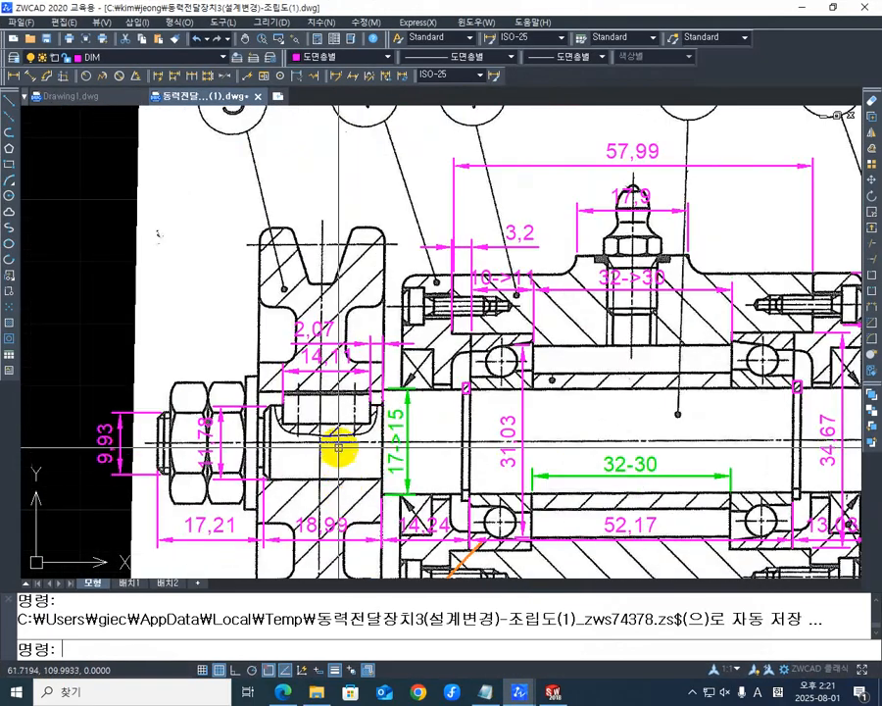
scroll(337, 449, up, 6)
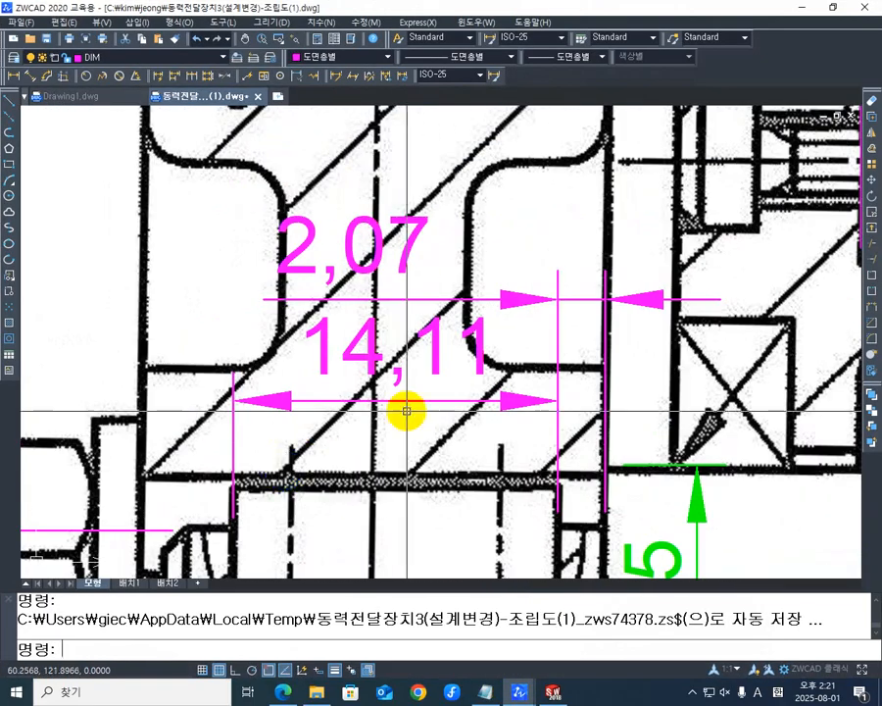
- Examine the key's surroundings in the pulley hub and the overall dimensioned assembly views in the drawing
scroll(406, 412, down, 4)
middle_drag(451, 416, 321, 498)
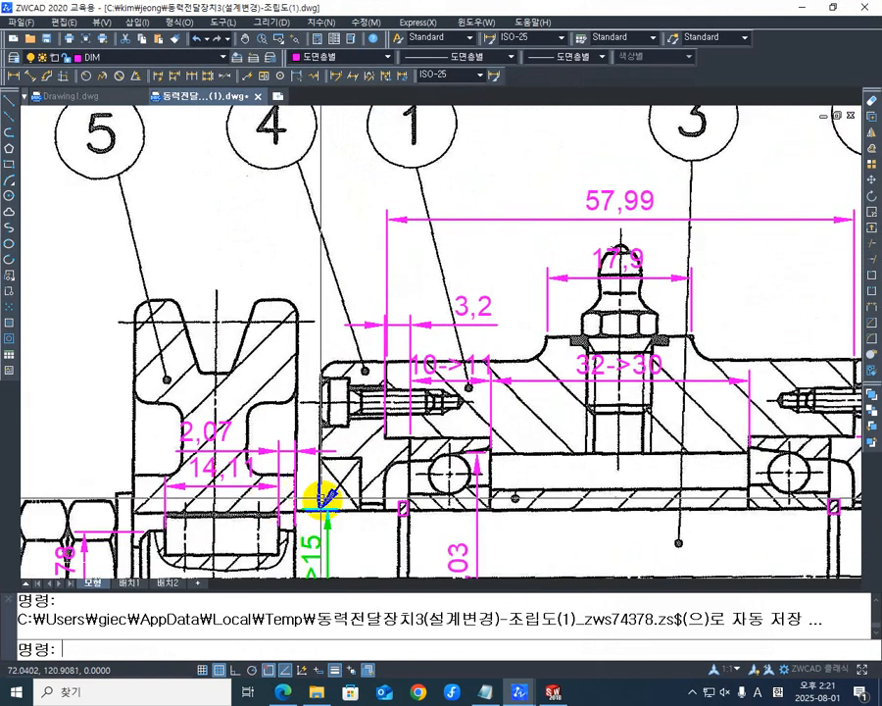
scroll(322, 498, down, 5)
mouse_move(456, 416)
middle_down()
mouse_move(338, 551)
mouse_move(346, 623)
mouse_move(318, 627)
middle_up()
scroll(346, 551, down, 4)
middle_drag(390, 534, 278, 325)
scroll(277, 325, up, 1)
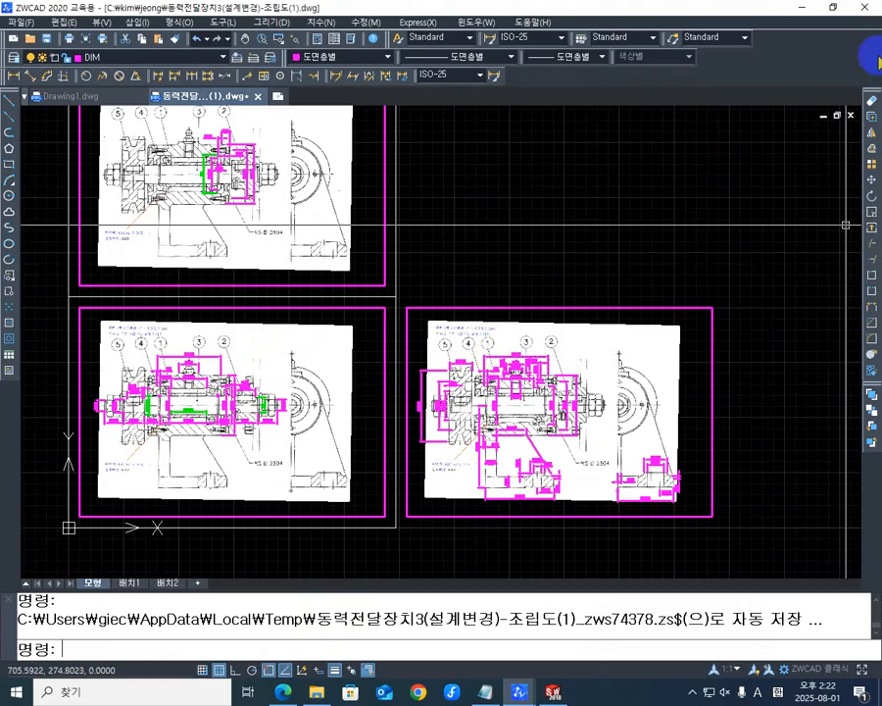
- Switch to SOLIDWORKS and open the KS category of all keys (모든 키) in the Toolbox design library
click(810, 8)
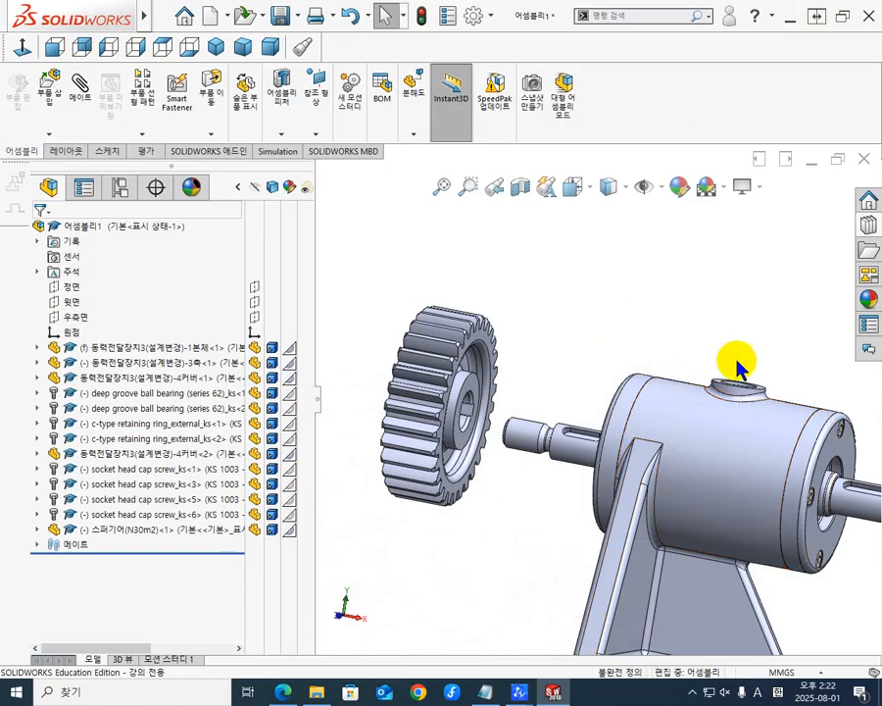
click(870, 226)
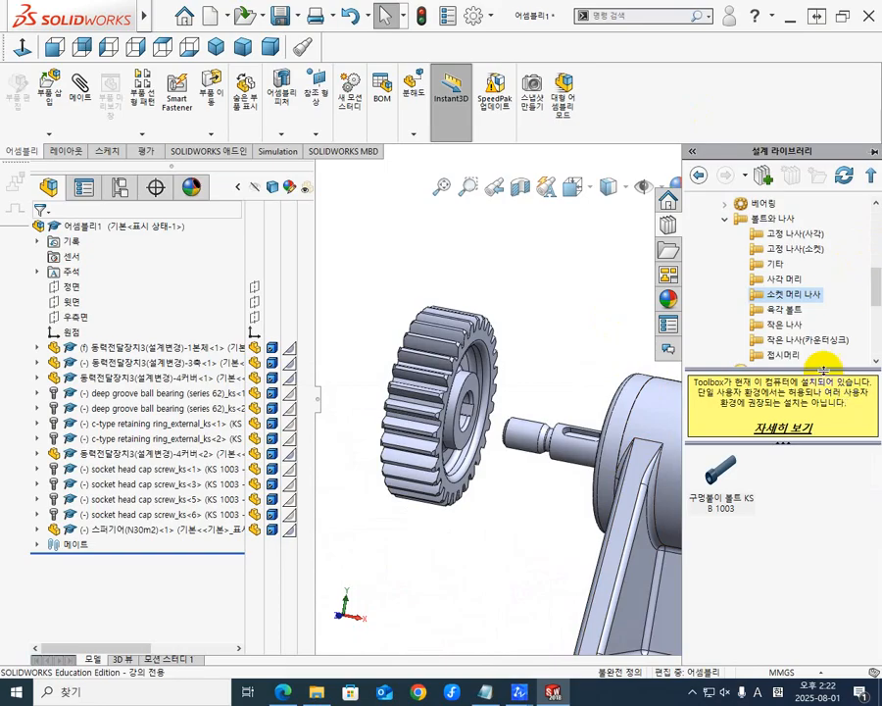
click(729, 217)
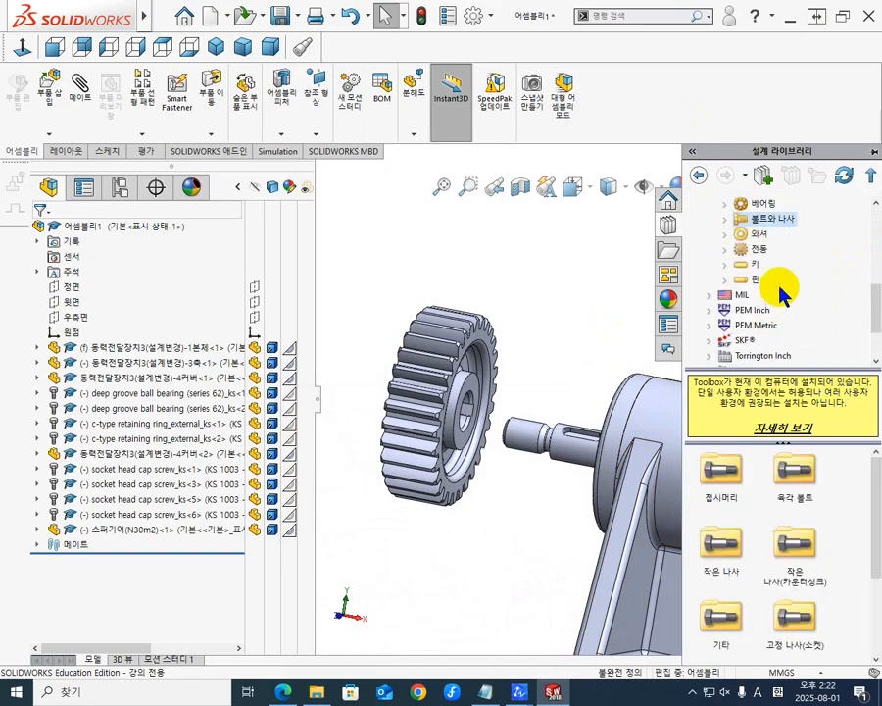
scroll(779, 280, up, 1)
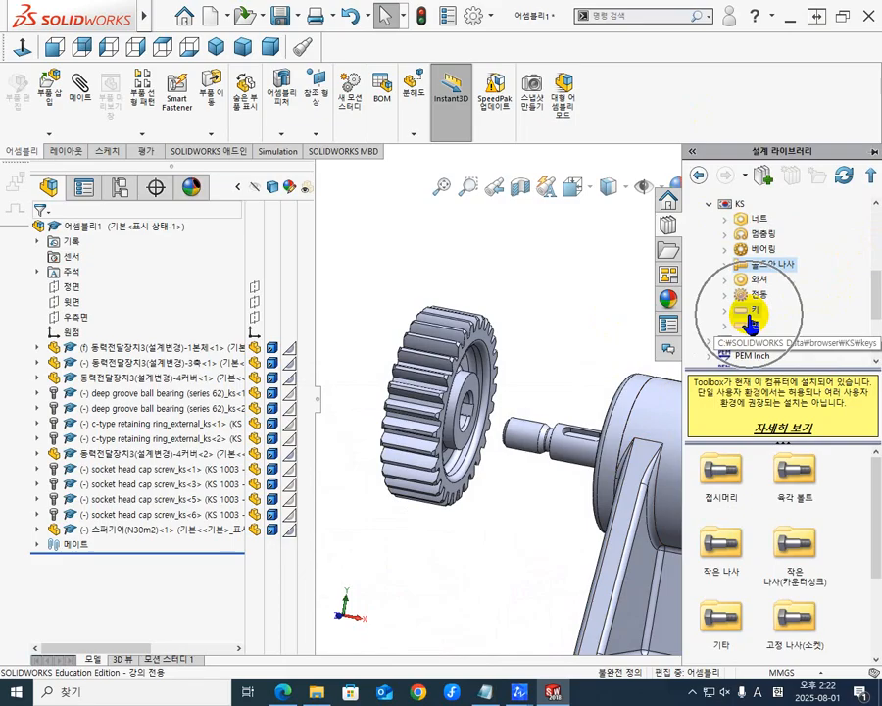
click(749, 312)
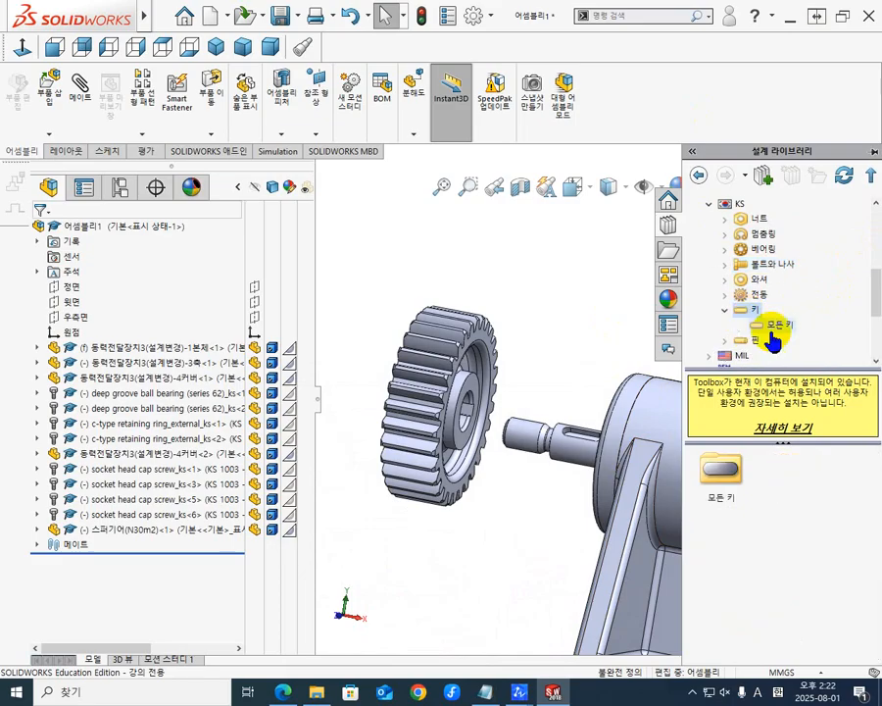
click(772, 327)
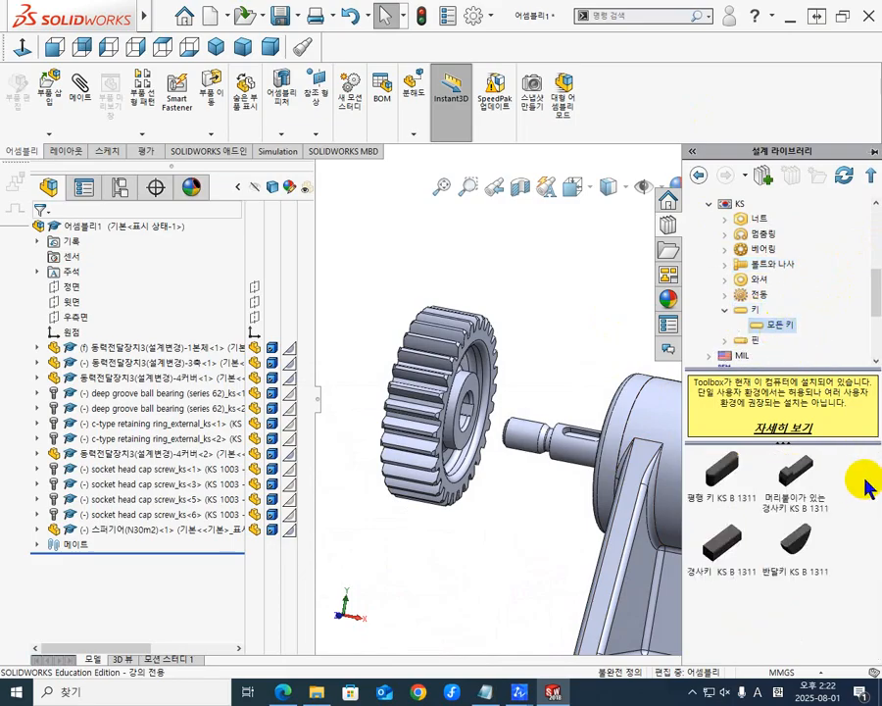
- Insert one parallel key (평행 키 KS B 1311), size 4x4 and length 14, between the spur gear and the housing
click(722, 478)
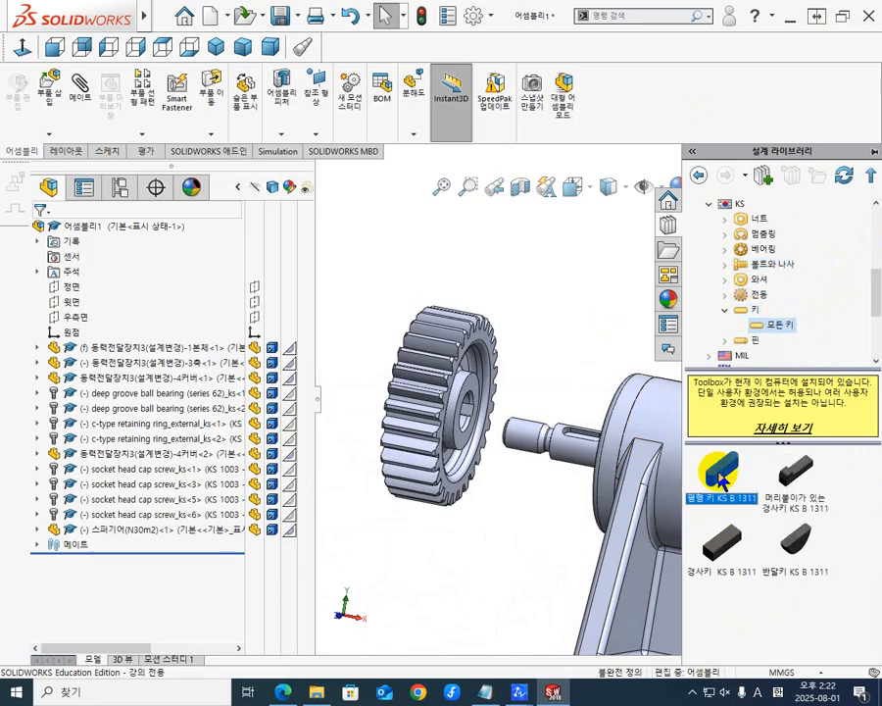
drag(723, 474, 566, 363)
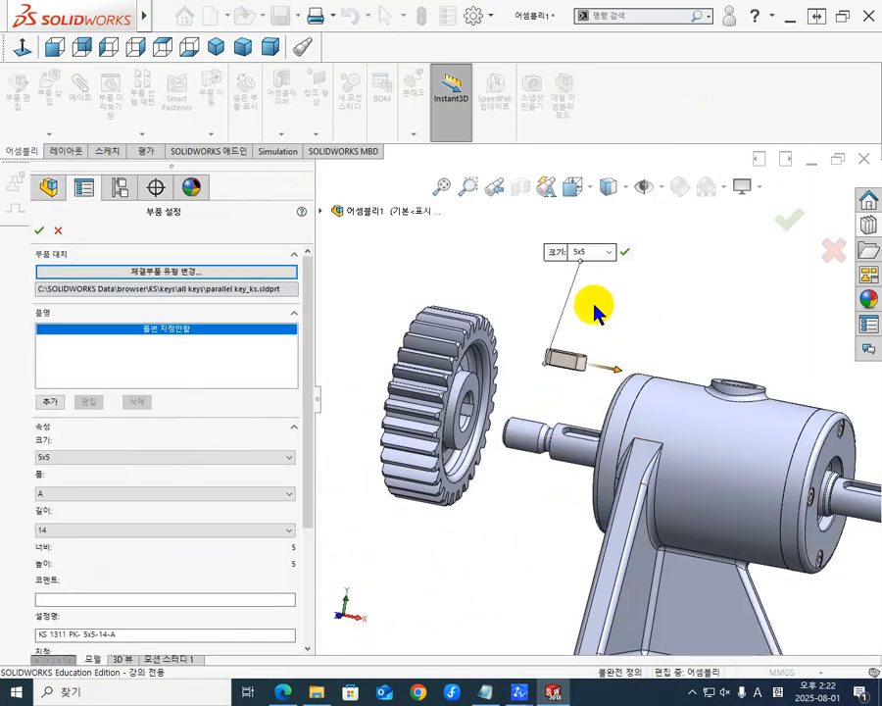
click(609, 254)
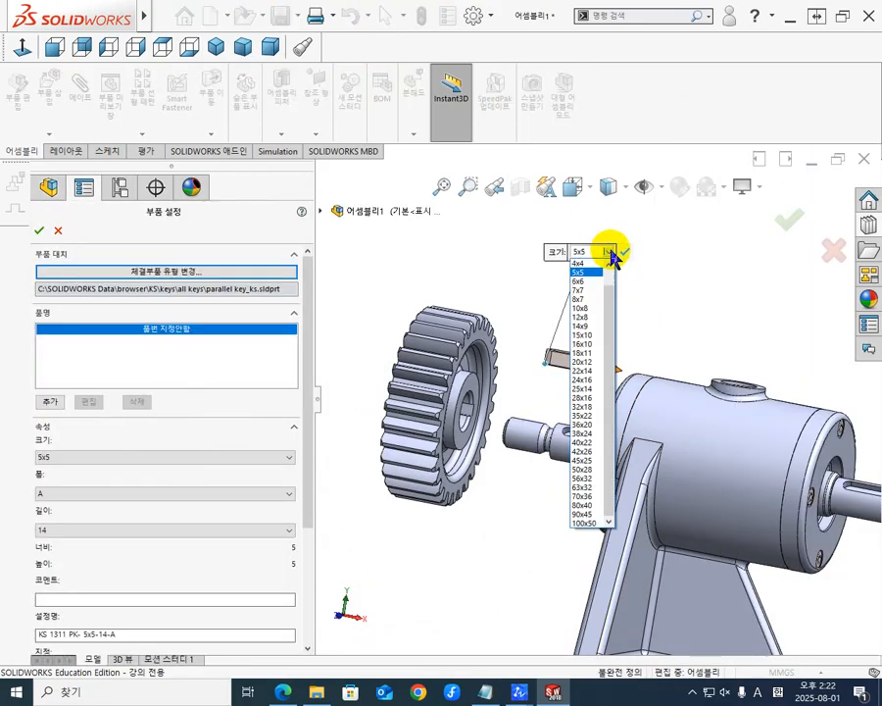
click(600, 263)
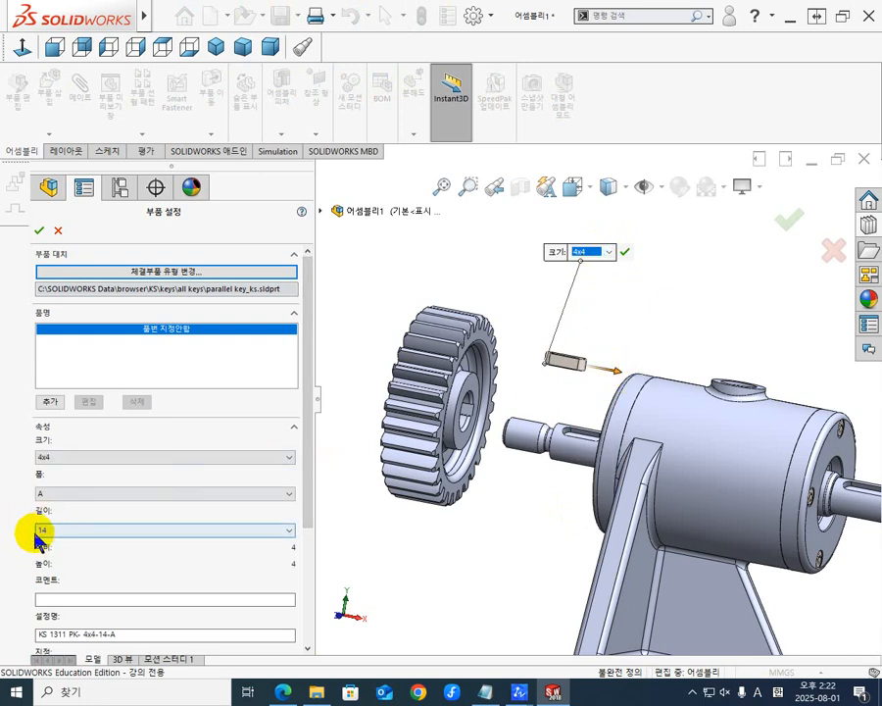
click(40, 231)
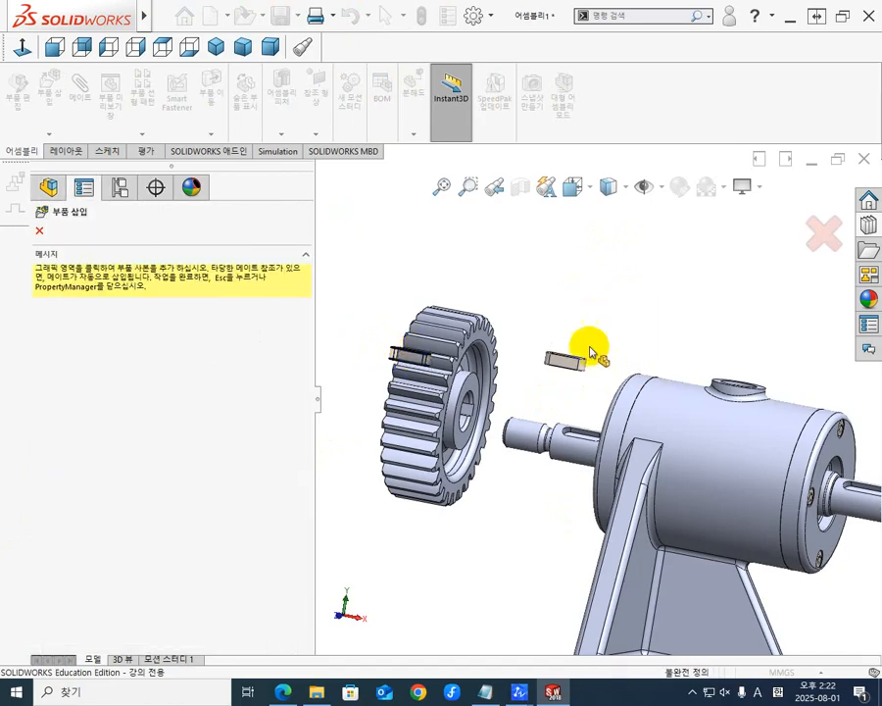
click(39, 233)
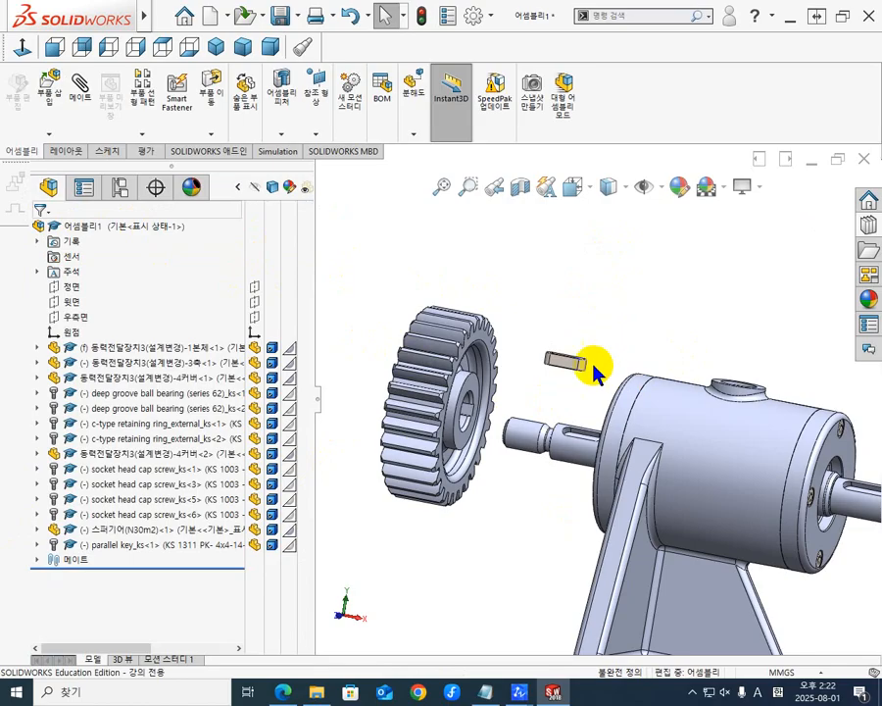
- Move the parallel key to just above the shaft keyway on the gear side
middle_drag(577, 383, 617, 453)
scroll(659, 406, down, 3)
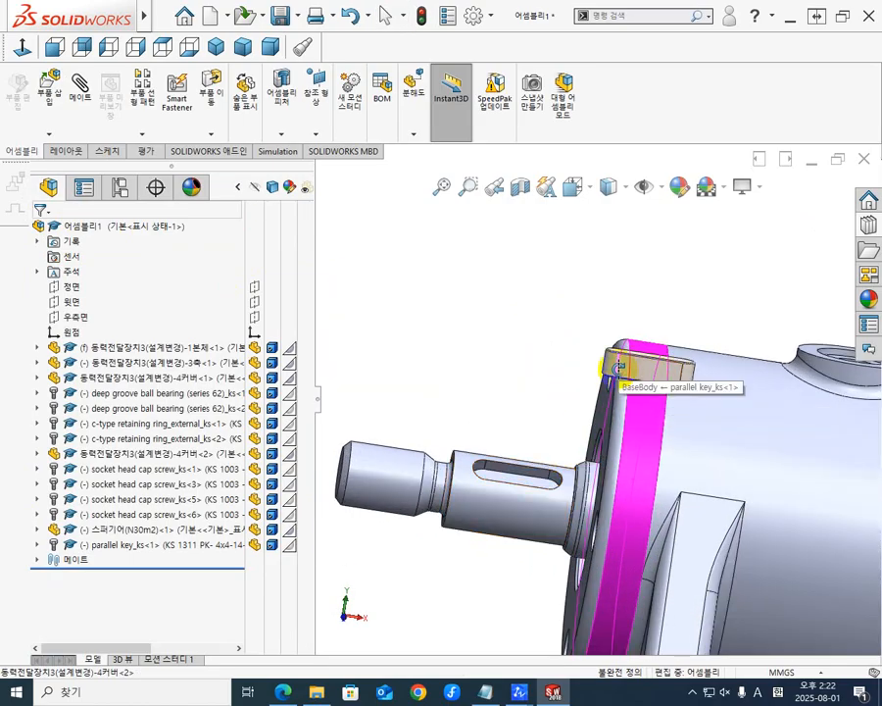
drag(610, 364, 488, 414)
scroll(495, 431, down, 3)
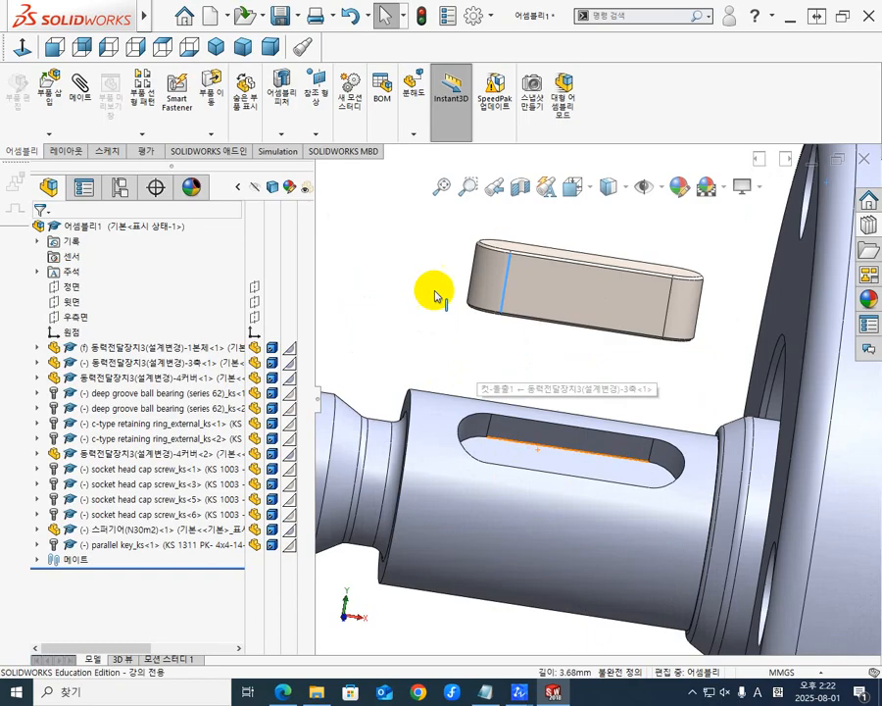
middle_drag(433, 291, 567, 367)
scroll(557, 376, down, 3)
scroll(562, 388, up, 4)
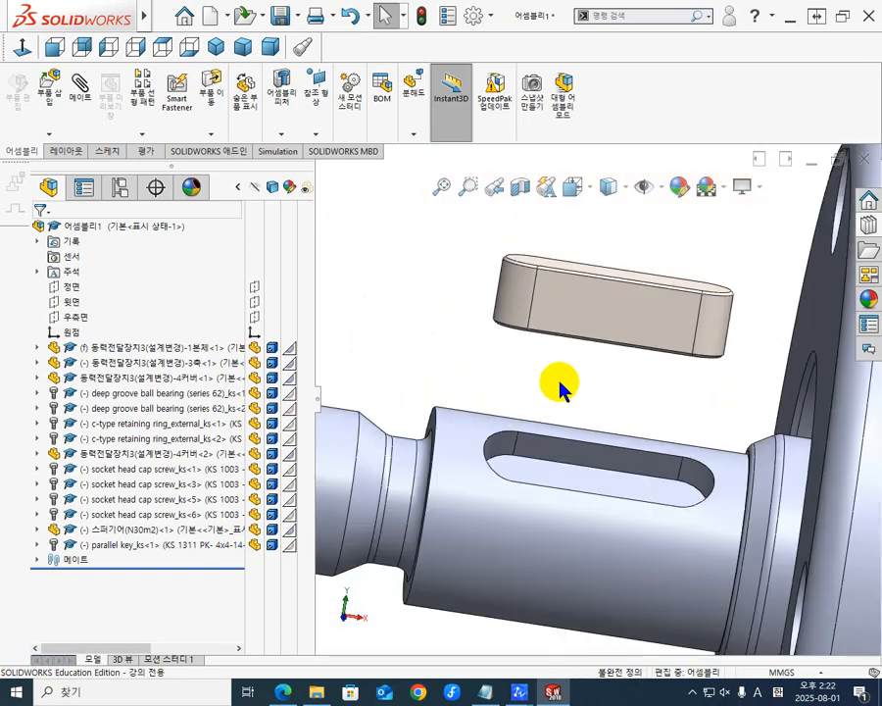
- Add a concentric mate between the key's rounded end nearest the shaft tip and the matching rounded end of the keyway
click(74, 86)
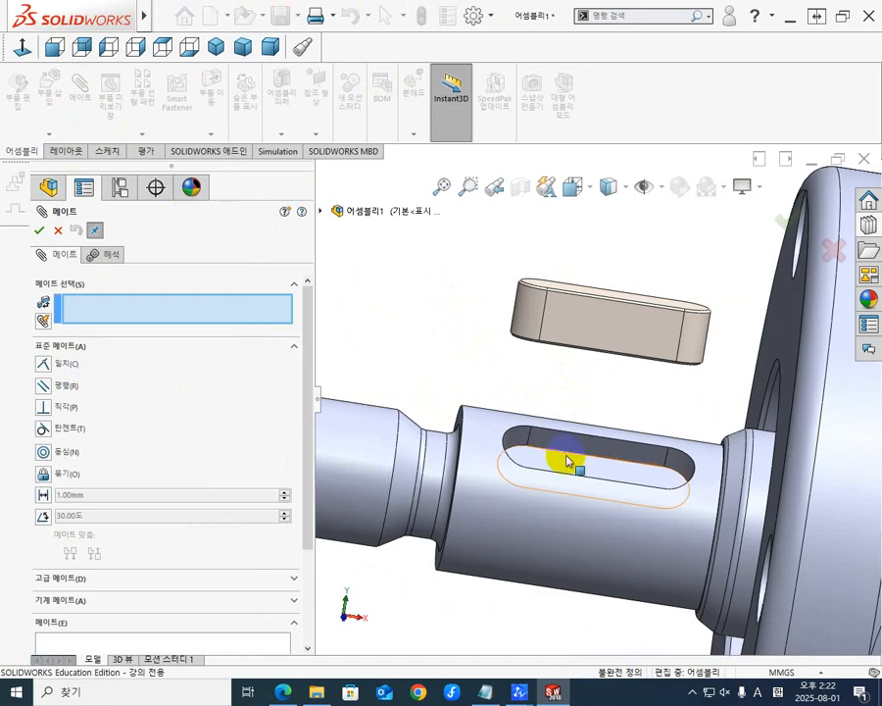
click(526, 321)
mouse_move(520, 347)
middle_down()
mouse_move(520, 362)
mouse_move(521, 349)
middle_up()
scroll(541, 423, down, 1)
scroll(555, 439, down, 1)
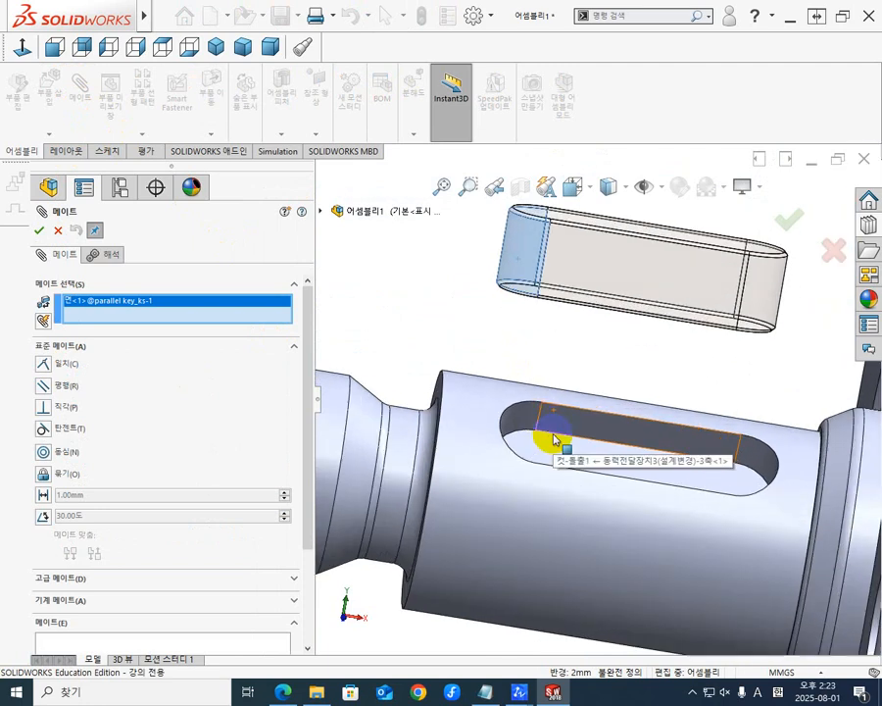
mouse_move(532, 427)
middle_down()
mouse_move(543, 429)
mouse_move(514, 429)
mouse_move(525, 440)
middle_up()
click(550, 411)
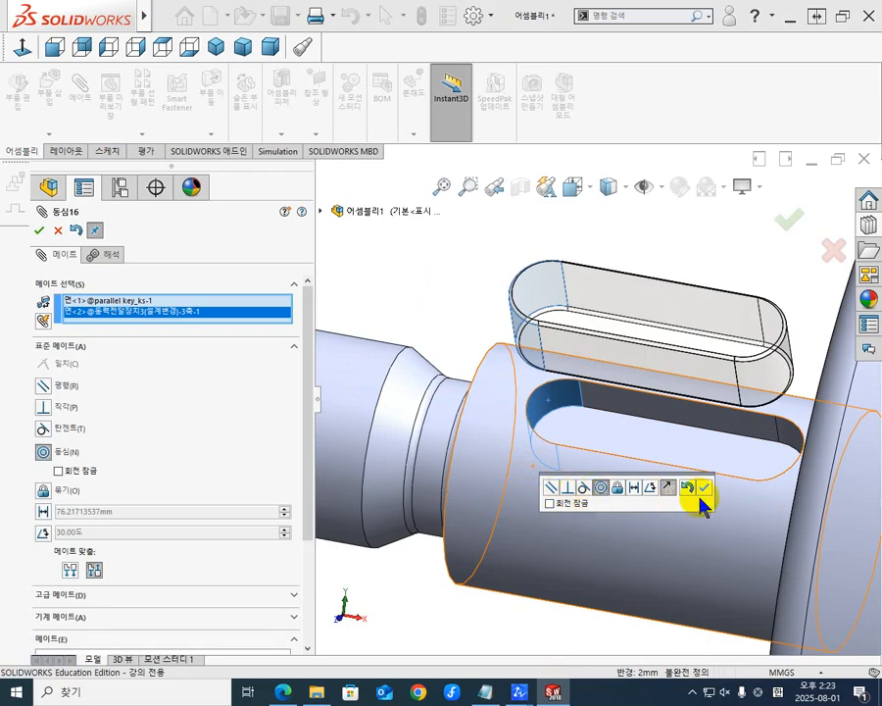
click(705, 489)
- Add a coincident mate between the key's underside and the floor of the shaft keyway
middle_drag(686, 504, 547, 451)
click(654, 293)
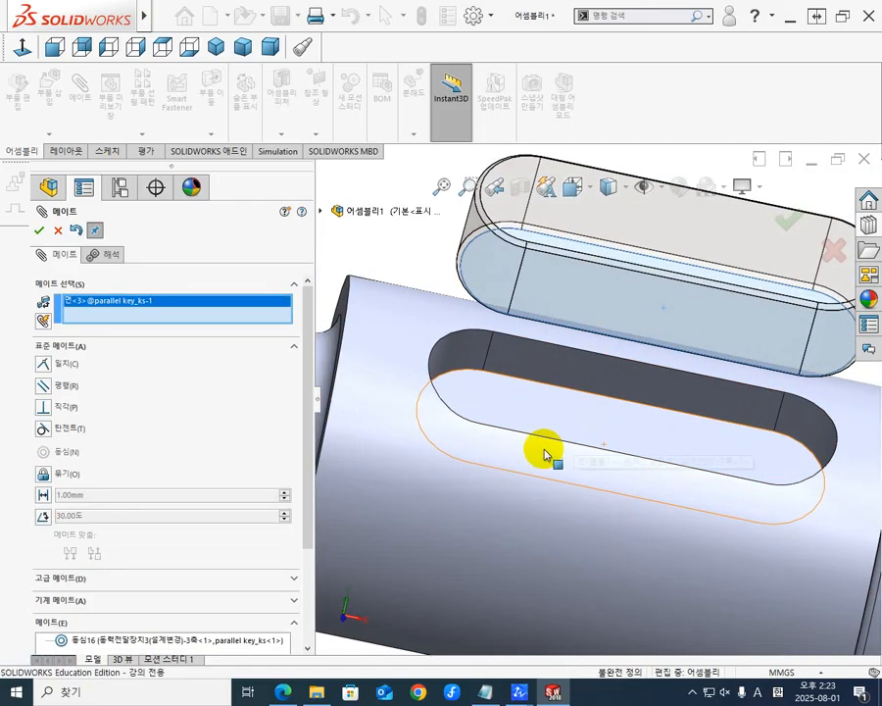
click(566, 411)
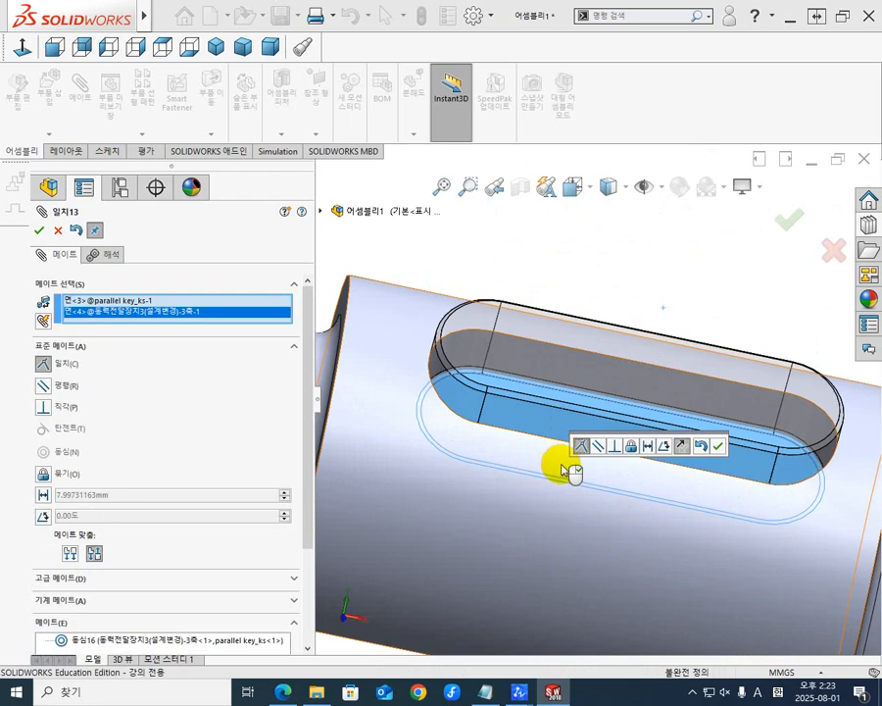
click(723, 447)
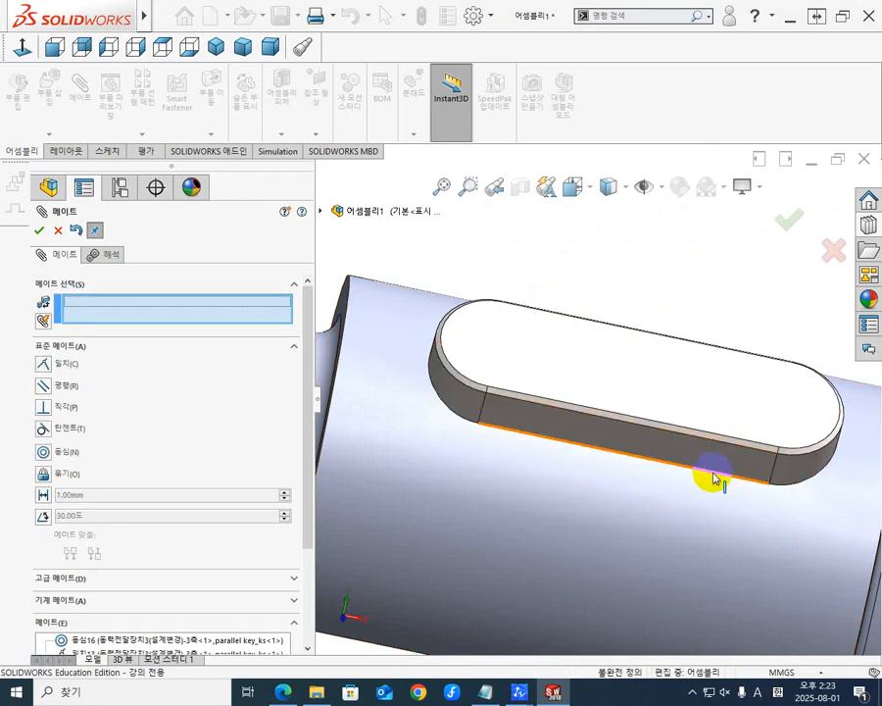
- Swing the key out of the keyway and mate its other rounded end concentric with the keyway end nearest the cover
scroll(713, 473, up, 6)
drag(636, 380, 663, 339)
scroll(655, 353, down, 5)
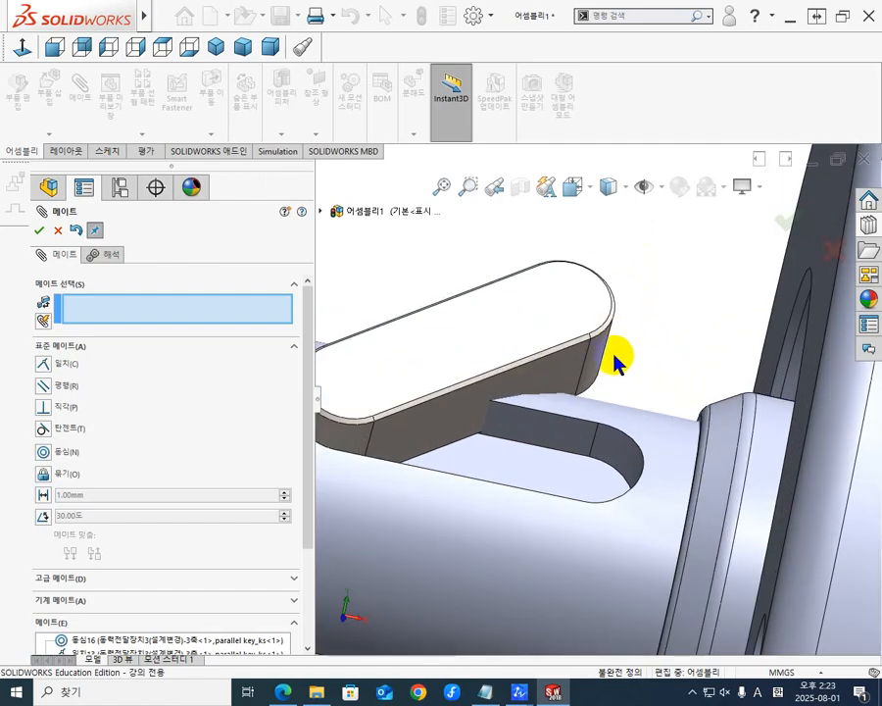
click(603, 362)
middle_drag(607, 392, 631, 470)
click(632, 471)
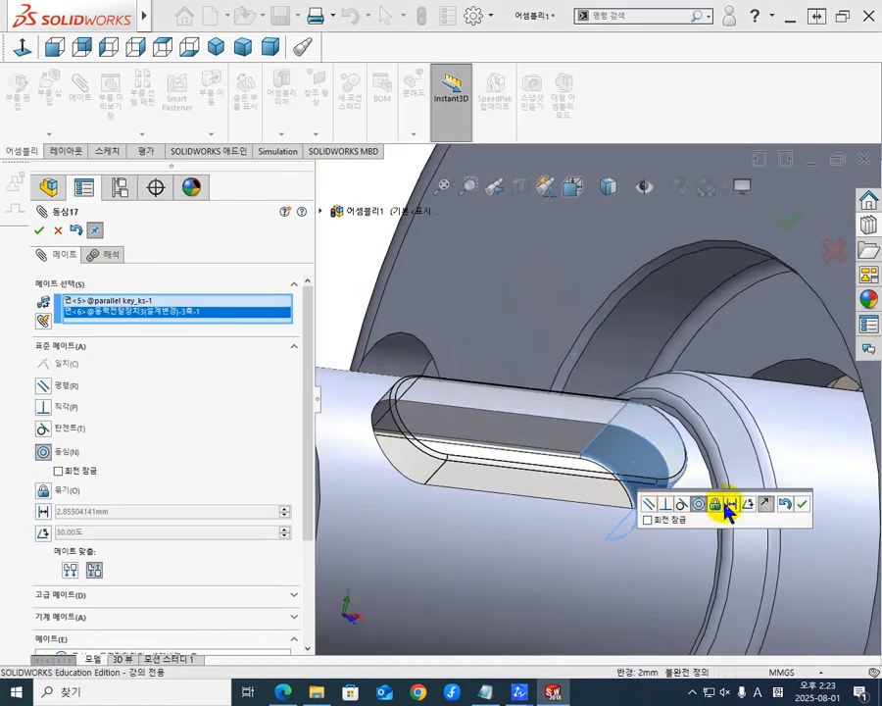
click(798, 511)
- Add a concentric mate between the spur gear's bore and the shaft's cylindrical seat that holds the key
scroll(618, 512, up, 6)
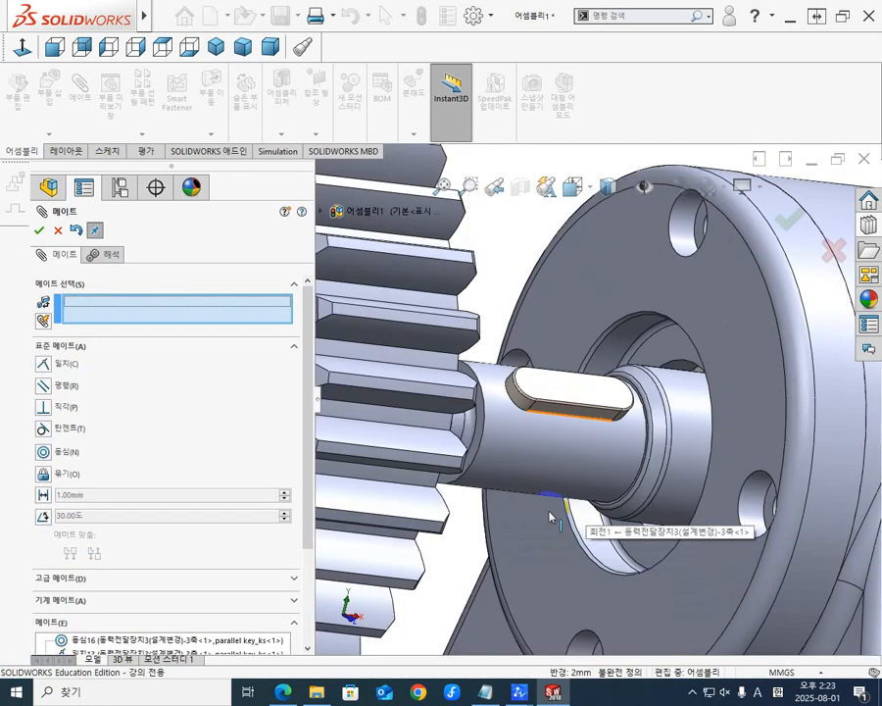
scroll(550, 517, up, 2)
middle_drag(555, 495, 487, 321)
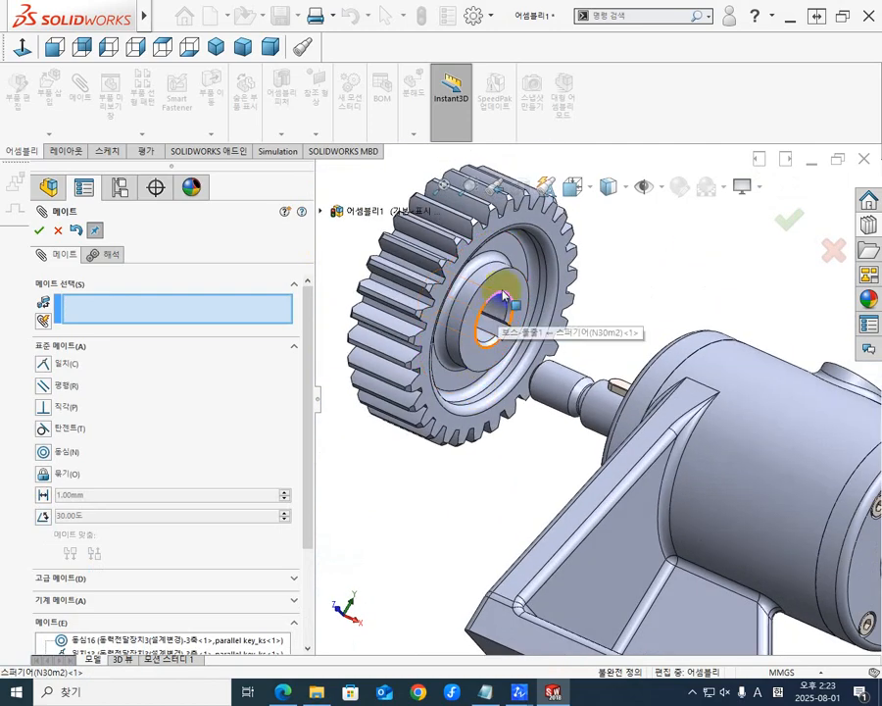
drag(509, 319, 536, 361)
scroll(586, 413, down, 4)
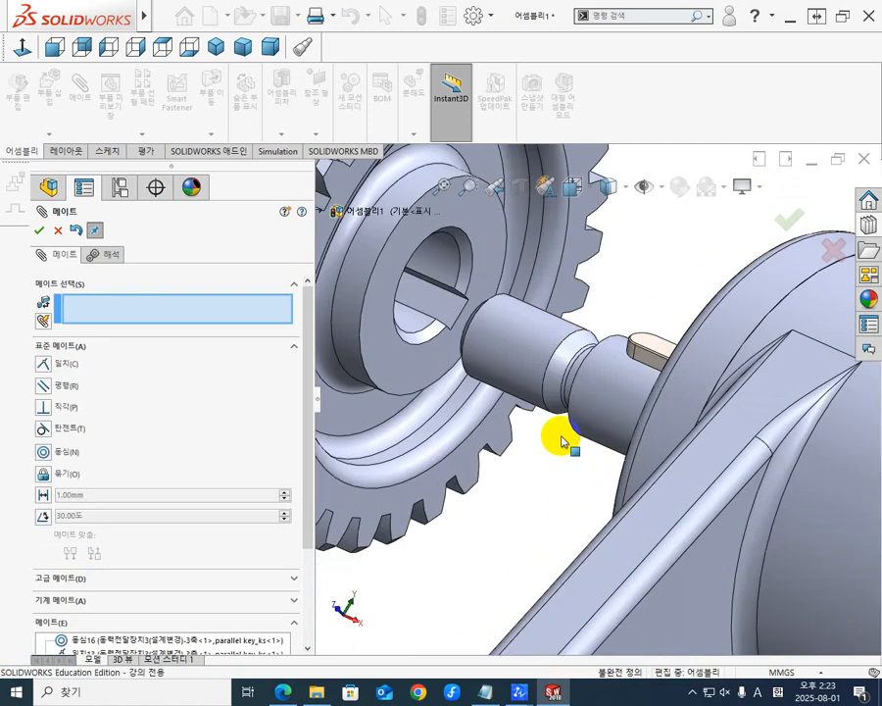
middle_drag(563, 412, 576, 392)
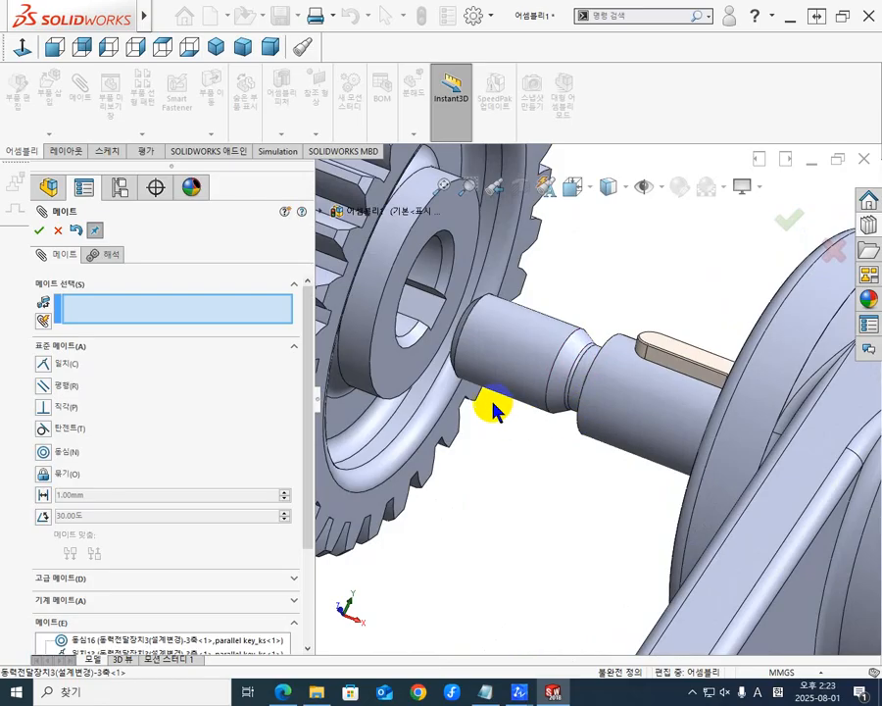
click(426, 271)
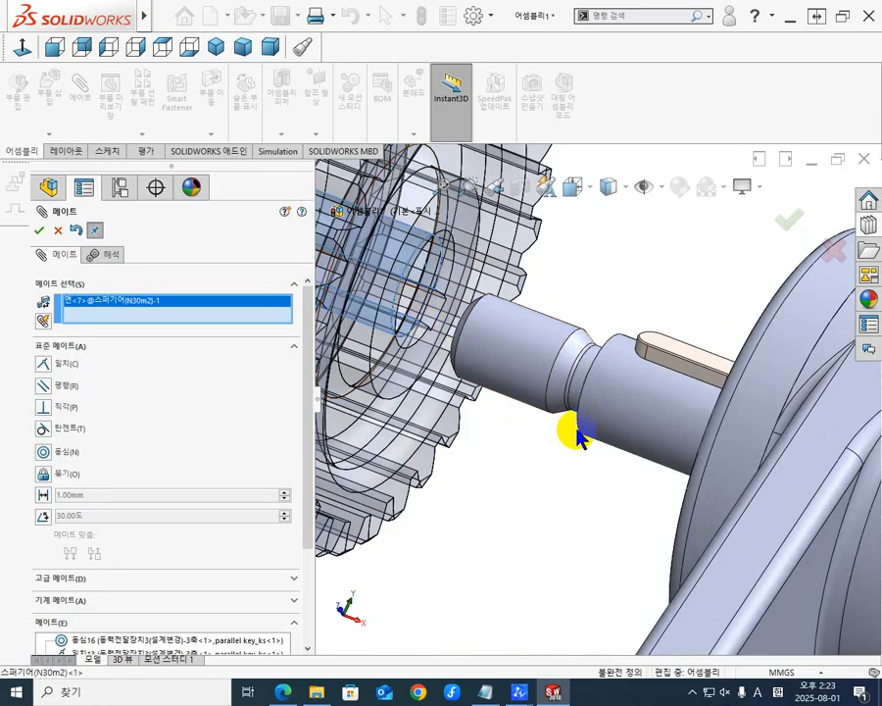
click(623, 401)
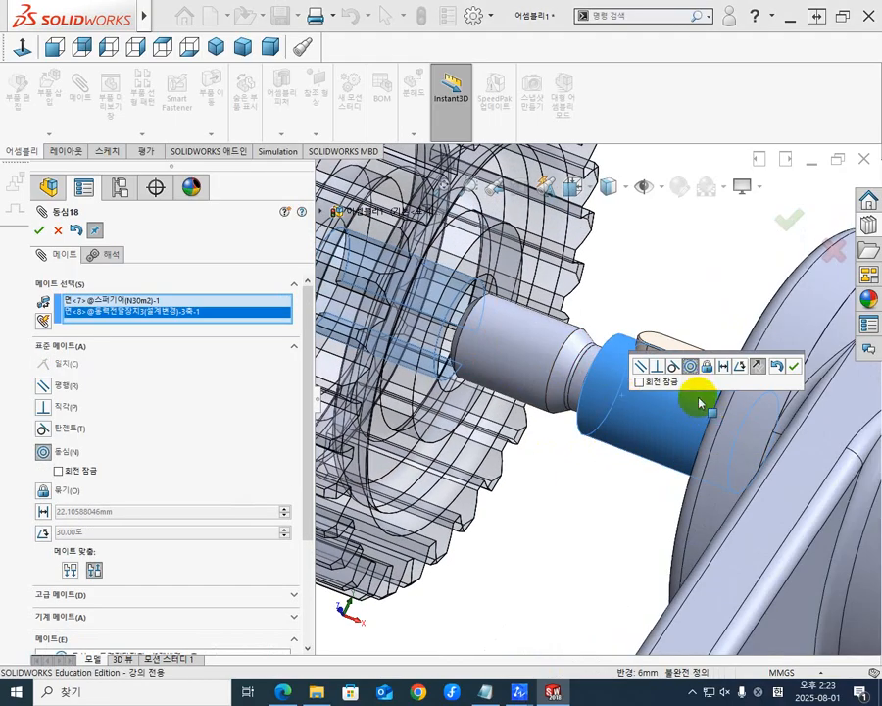
click(797, 368)
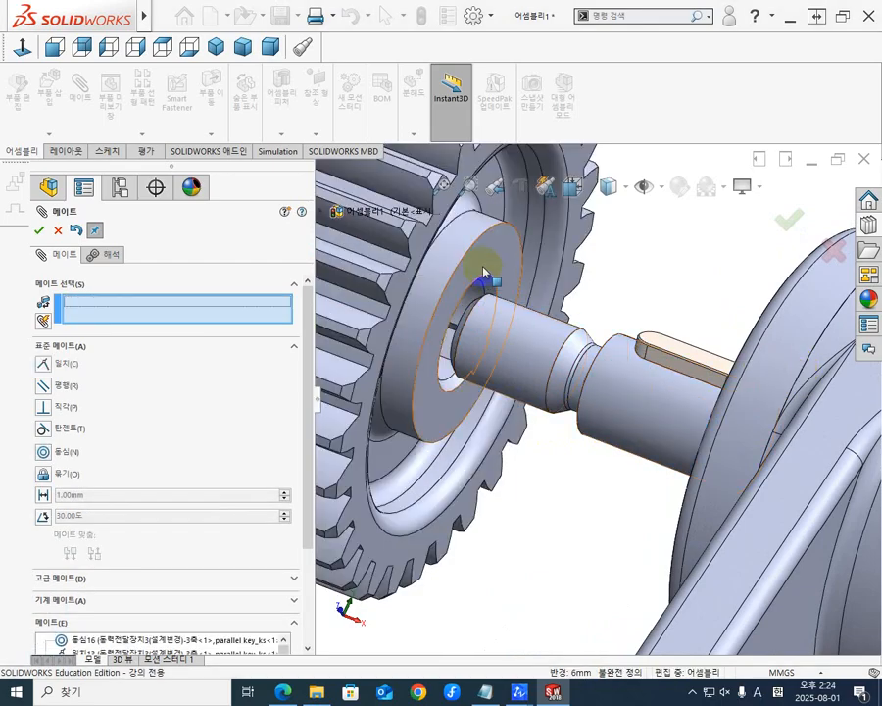
- Slide the spur gear along the shaft toward the key and rotate it until its hub keyway roughly faces the key
click(544, 292)
drag(544, 292, 549, 384)
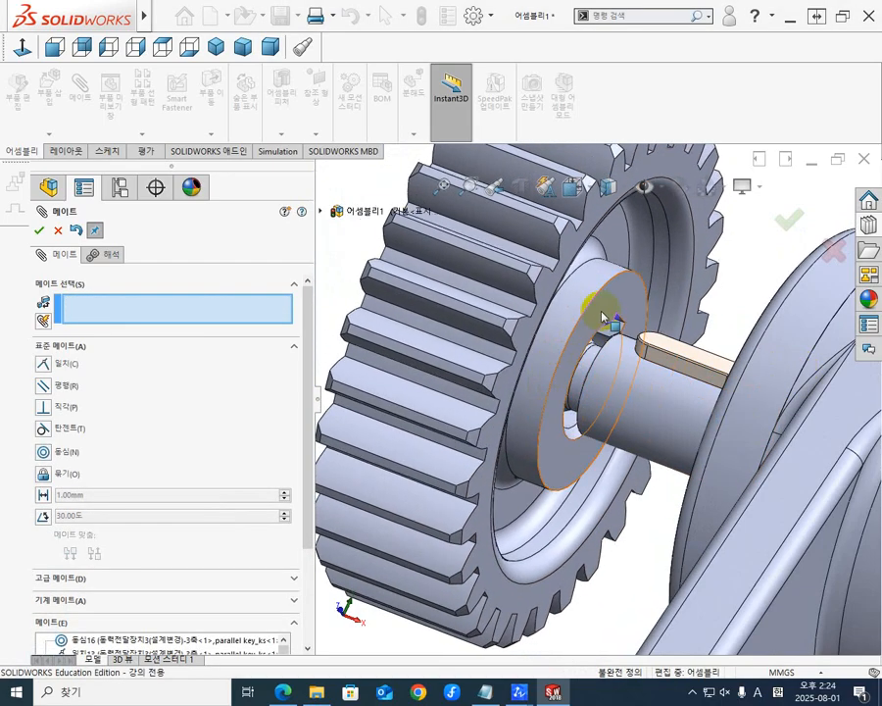
drag(597, 307, 585, 334)
scroll(588, 333, down, 8)
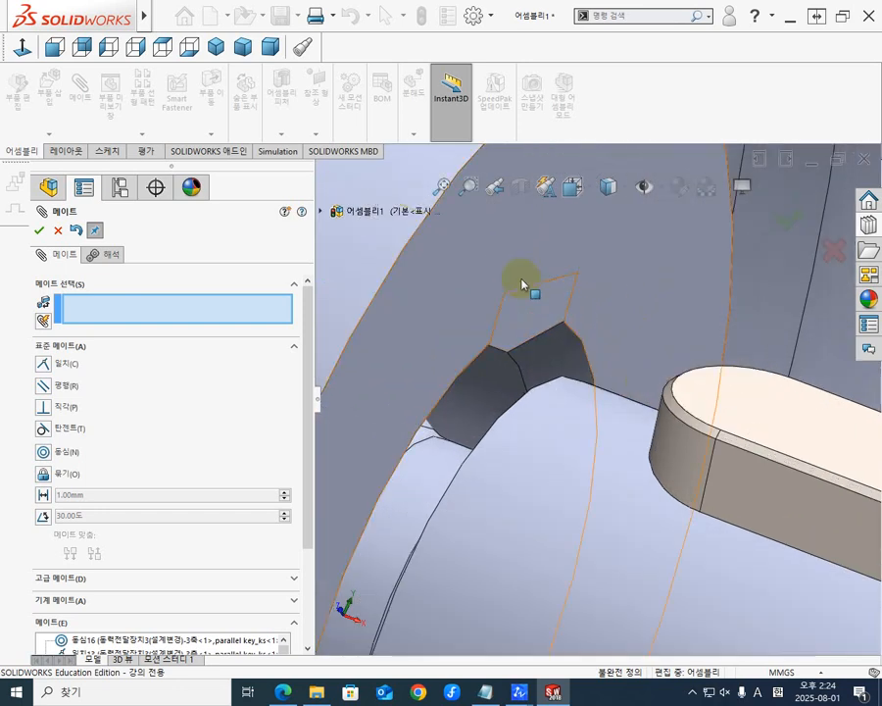
drag(541, 277, 571, 335)
middle_drag(612, 400, 690, 394)
middle_drag(749, 417, 670, 490)
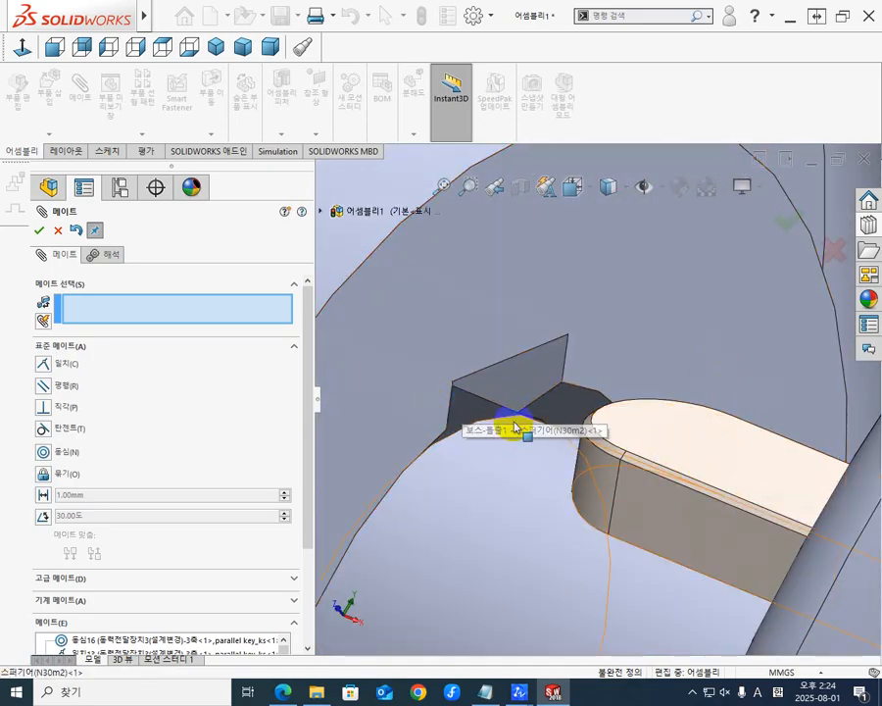
- Start an advanced width mate and pick the two side walls of the spur gear's hub keyway as the width selections
middle_drag(516, 425, 450, 443)
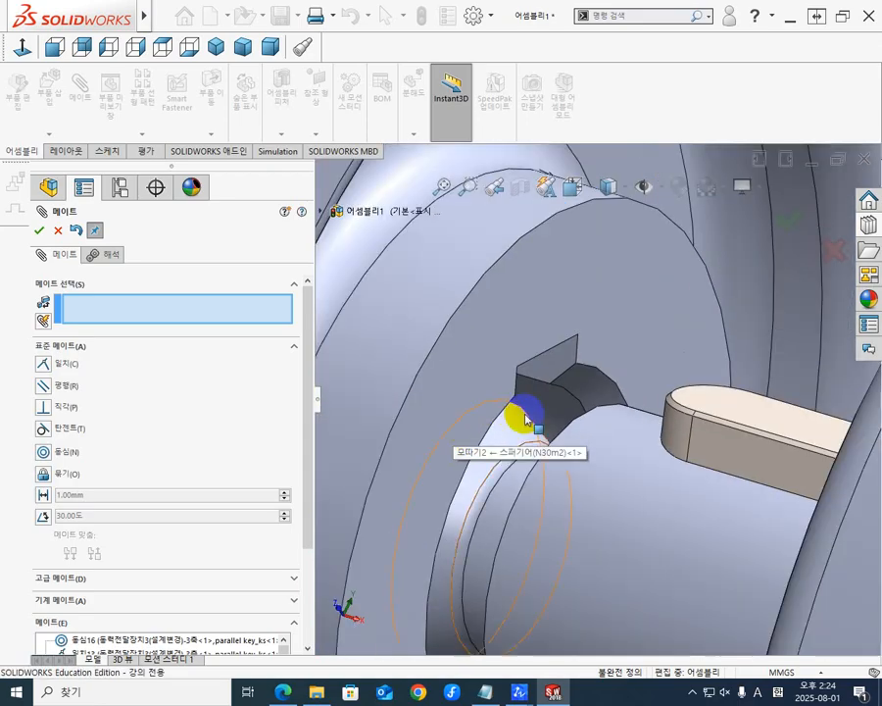
middle_drag(605, 443, 320, 438)
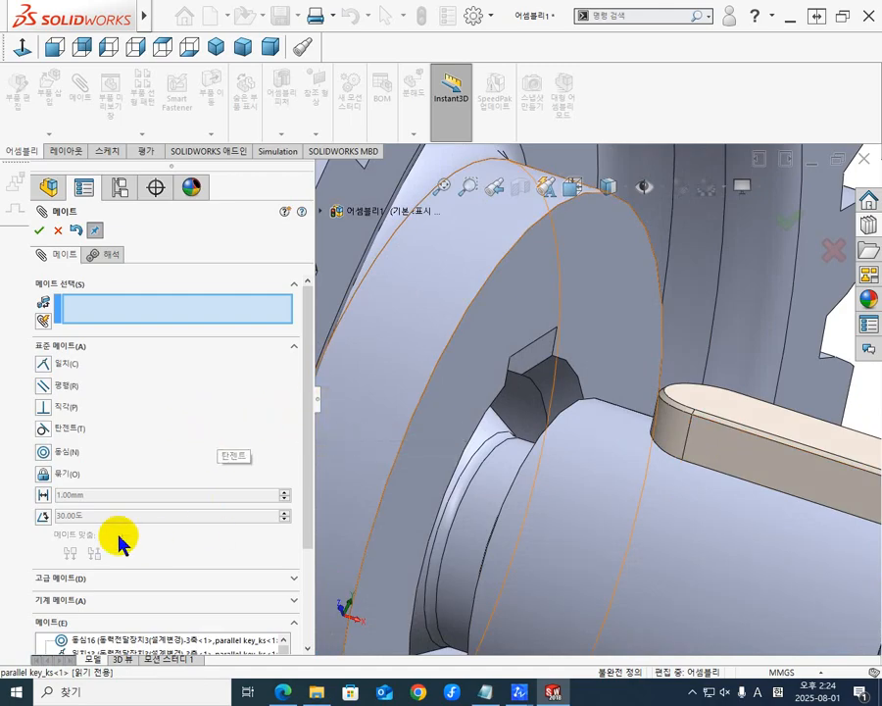
click(295, 584)
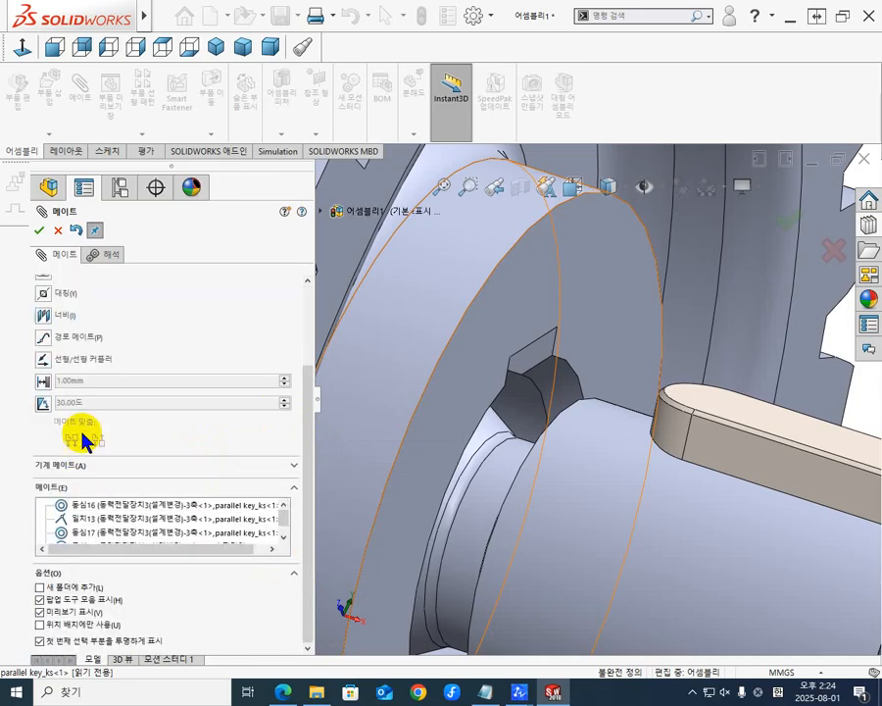
click(45, 318)
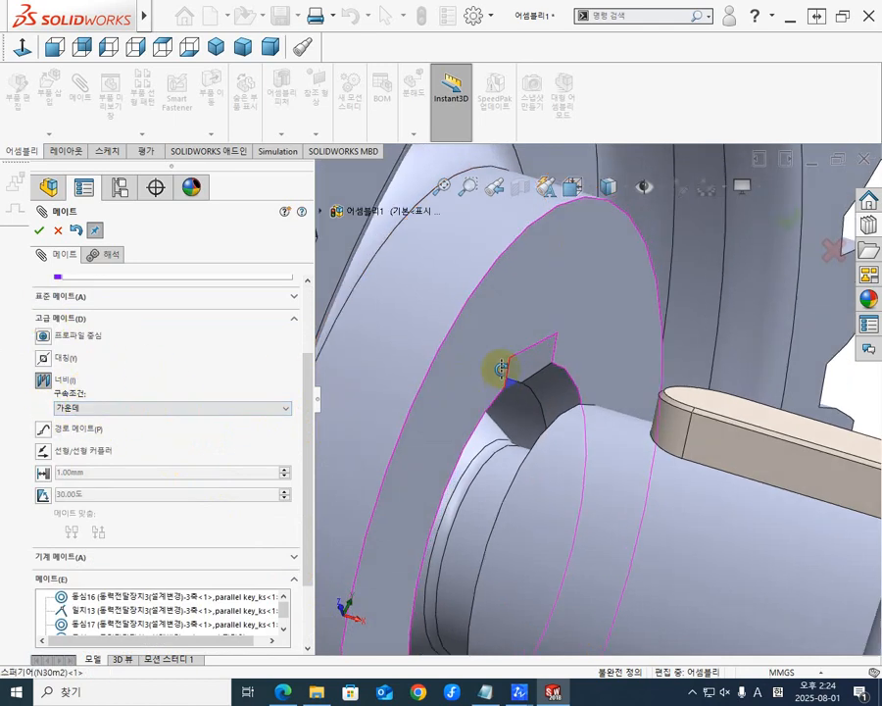
middle_drag(496, 369, 408, 374)
drag(305, 435, 309, 355)
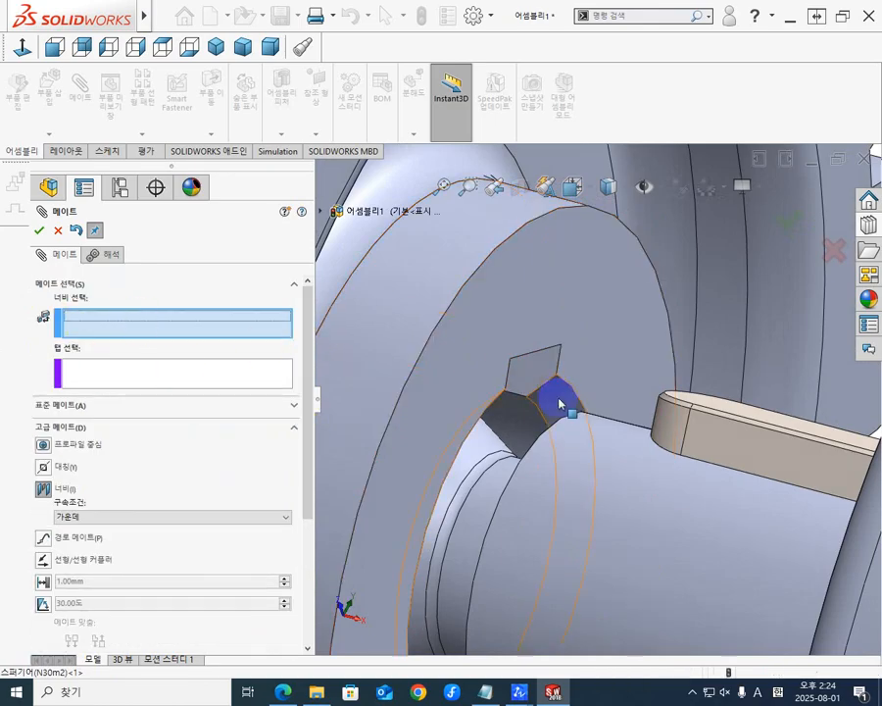
middle_drag(560, 399, 521, 367)
scroll(516, 390, up, 5)
scroll(412, 414, down, 2)
scroll(412, 415, up, 3)
scroll(521, 367, down, 6)
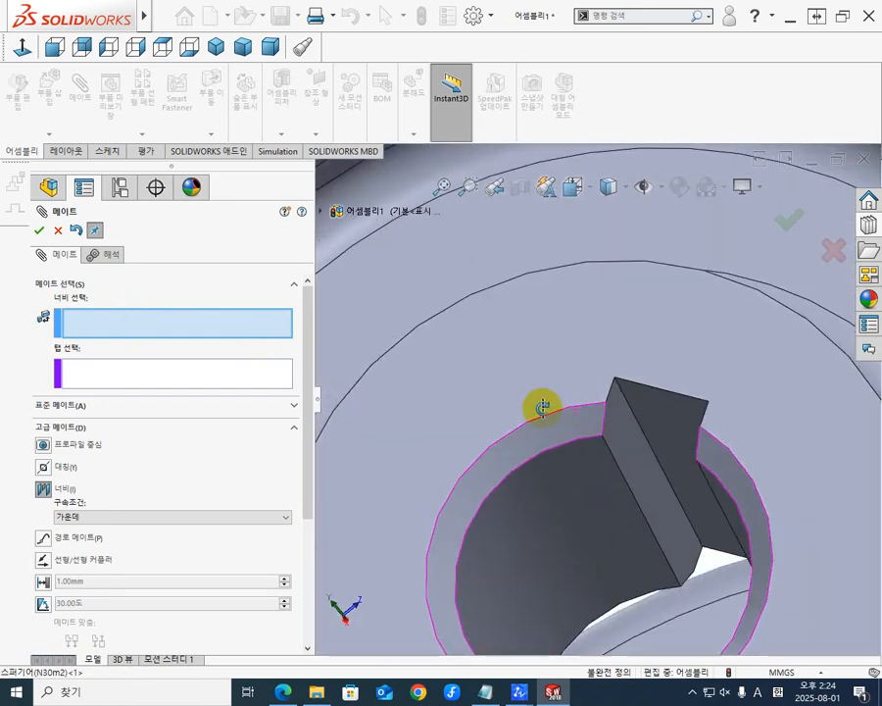
middle_drag(541, 406, 527, 478)
click(586, 442)
click(665, 469)
- Pick the parallel key's two long side faces as the tab selections and apply the width mate with the centered constraint
scroll(719, 483, down, 5)
scroll(718, 482, up, 6)
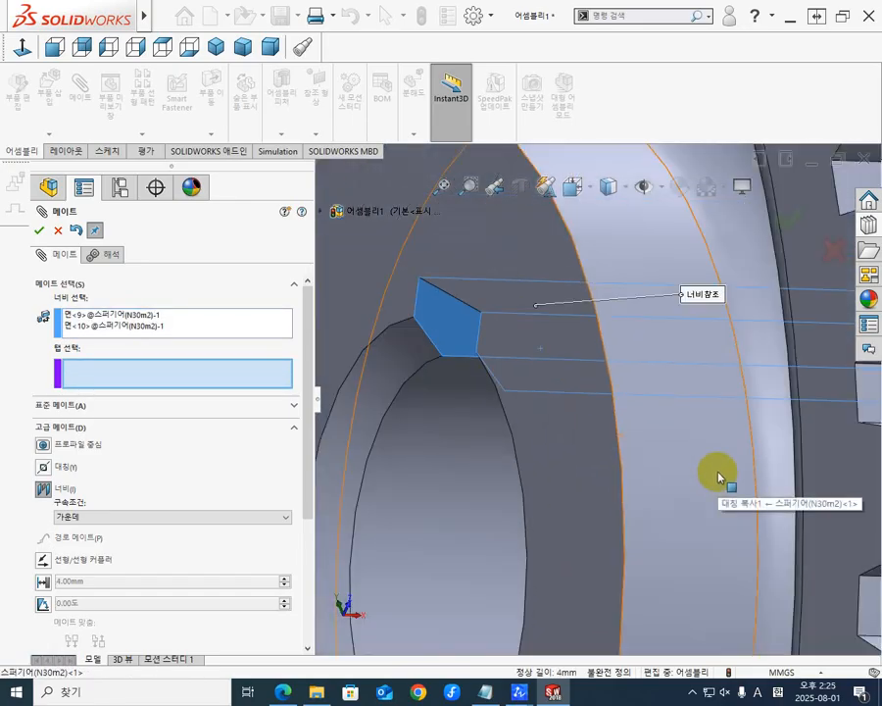
middle_drag(851, 512, 753, 528)
scroll(842, 502, down, 5)
scroll(821, 496, up, 8)
scroll(721, 418, up, 2)
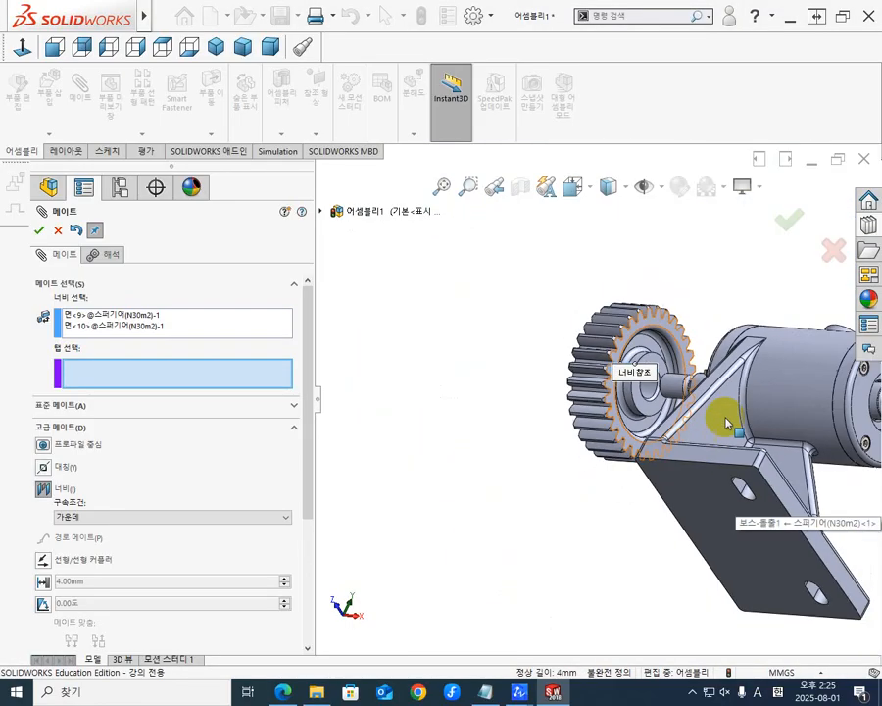
scroll(678, 435, down, 8)
scroll(735, 379, down, 5)
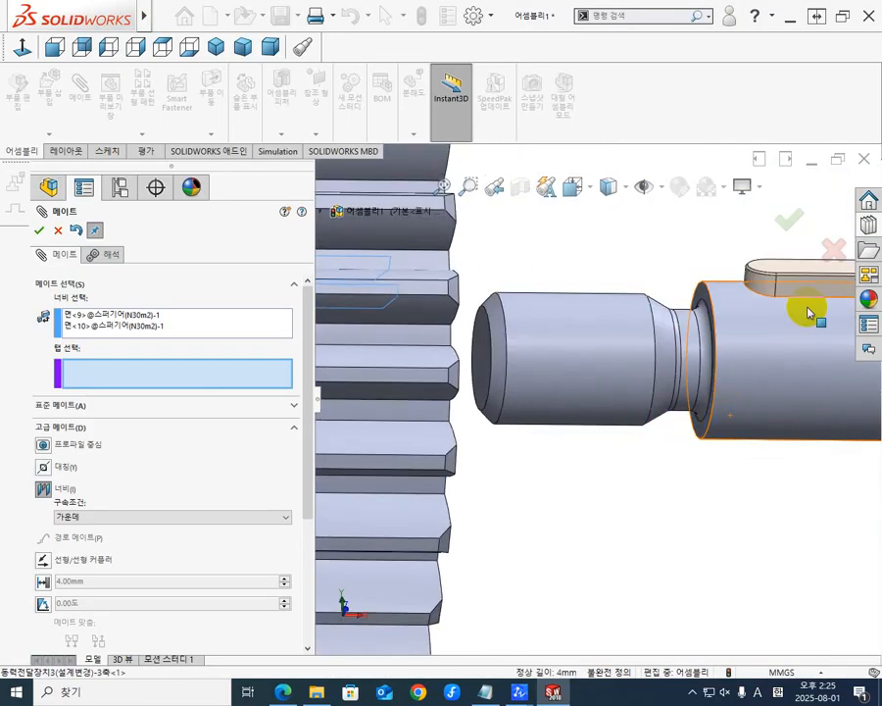
click(678, 369)
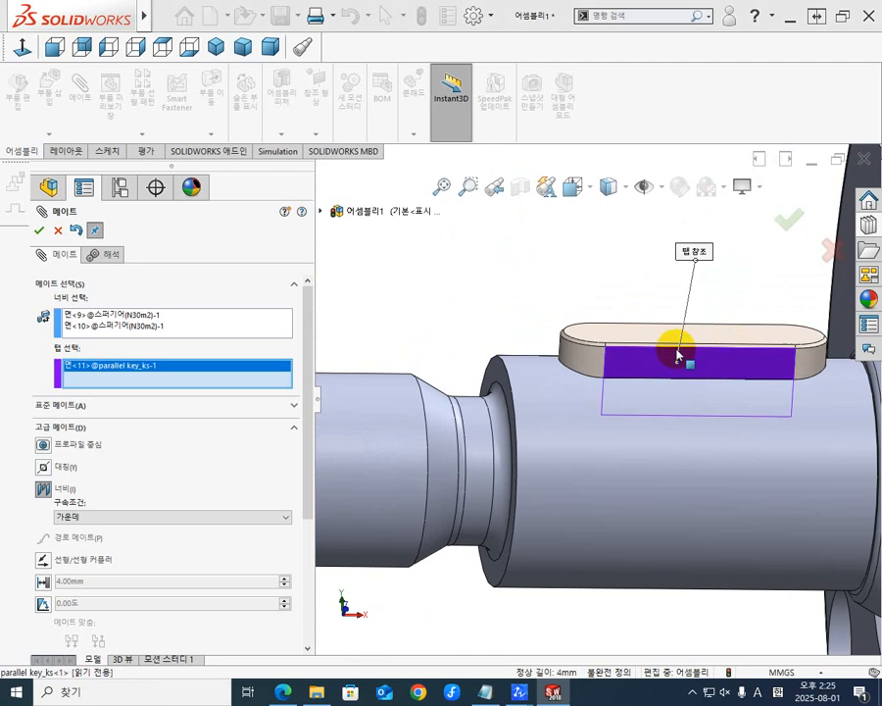
middle_drag(655, 335, 667, 477)
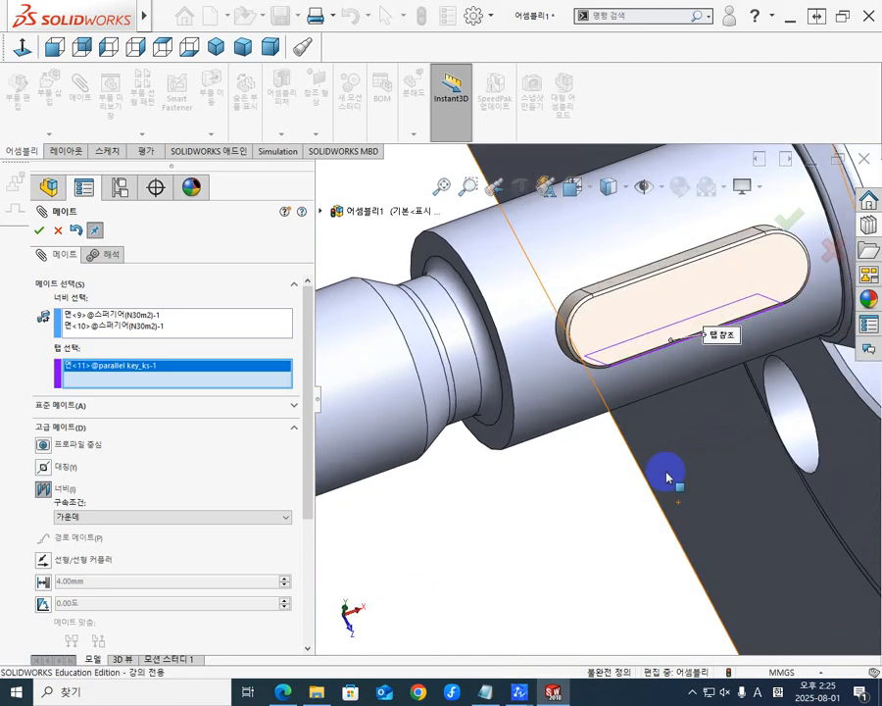
click(655, 264)
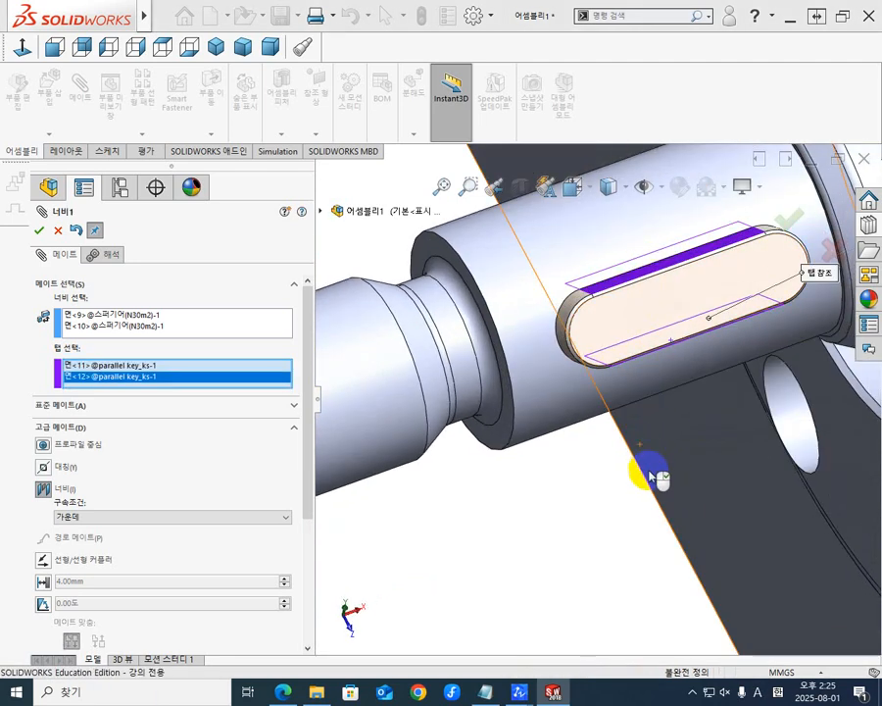
middle_drag(617, 408, 520, 335)
scroll(605, 427, up, 6)
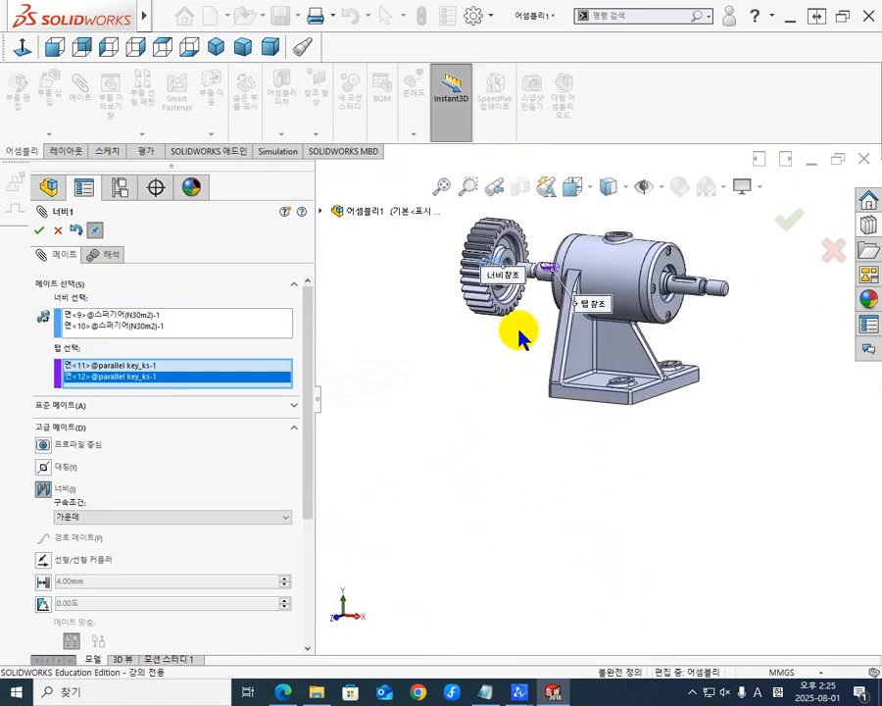
scroll(510, 392, down, 10)
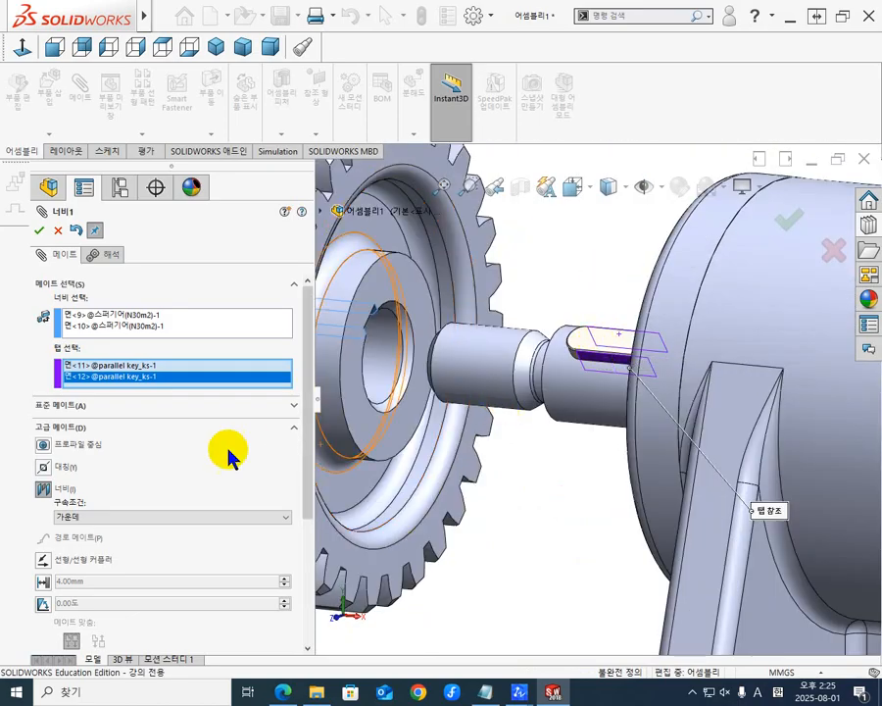
click(38, 230)
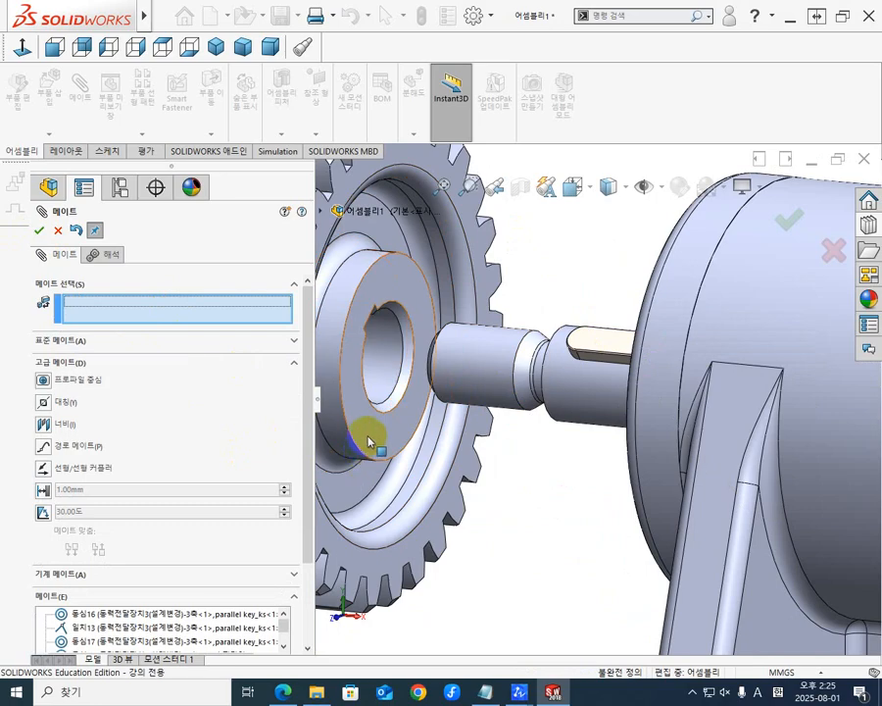
- Slide the spur gear back and forth along the shaft to check its movement over the key
drag(531, 454, 617, 437)
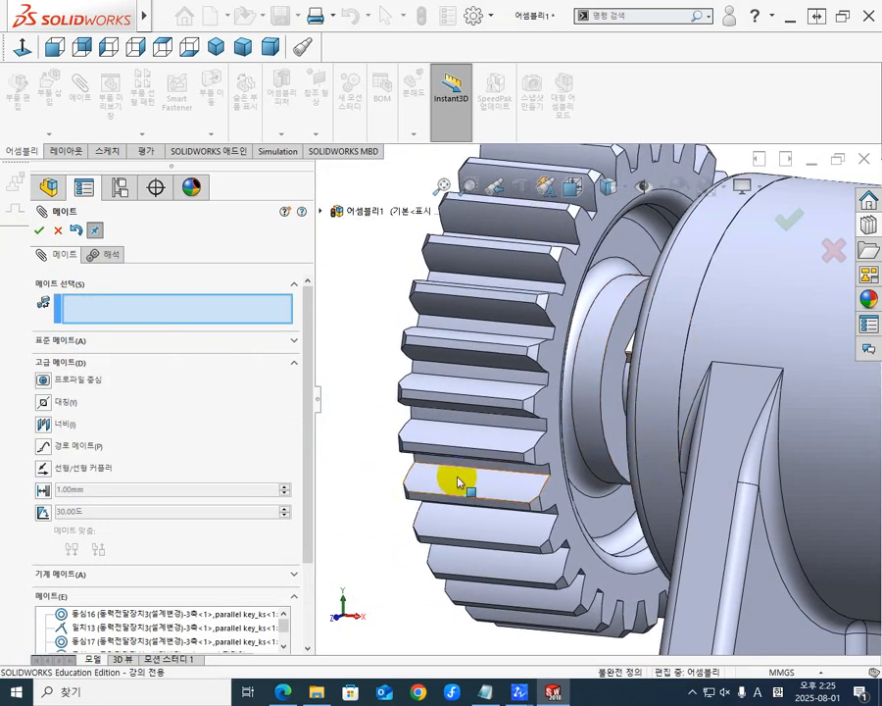
middle_drag(449, 489, 479, 470)
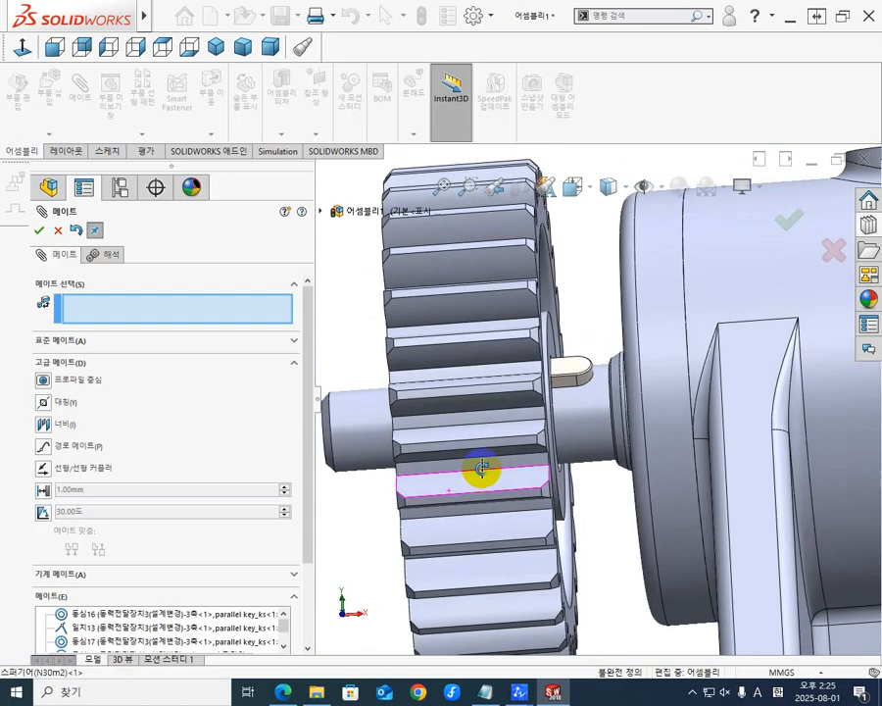
middle_drag(556, 479, 462, 443)
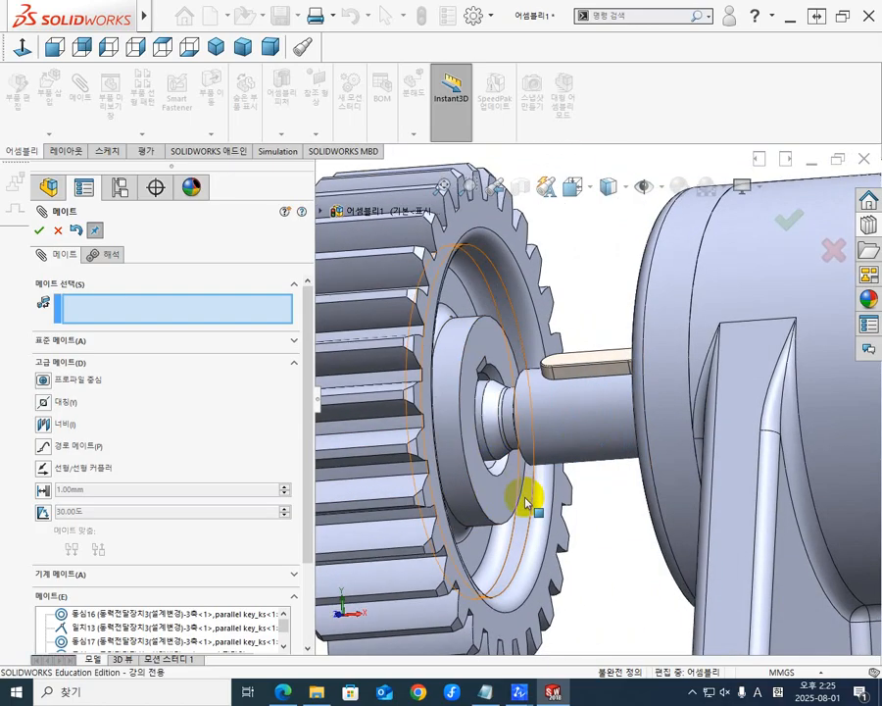
middle_drag(525, 500, 505, 488)
scroll(489, 476, down, 3)
scroll(489, 476, down, 1)
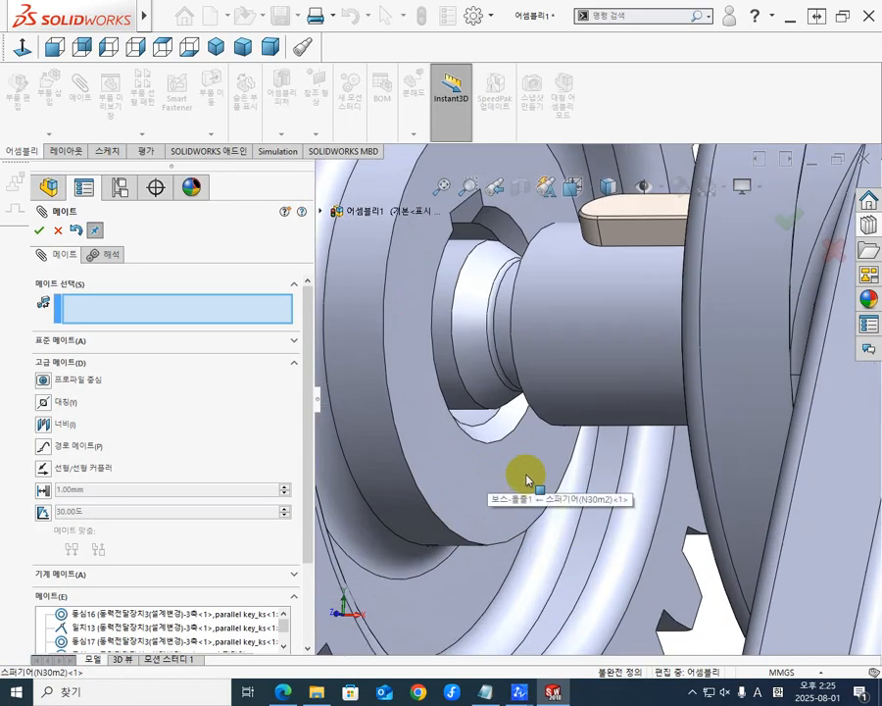
click(496, 467)
scroll(549, 475, up, 7)
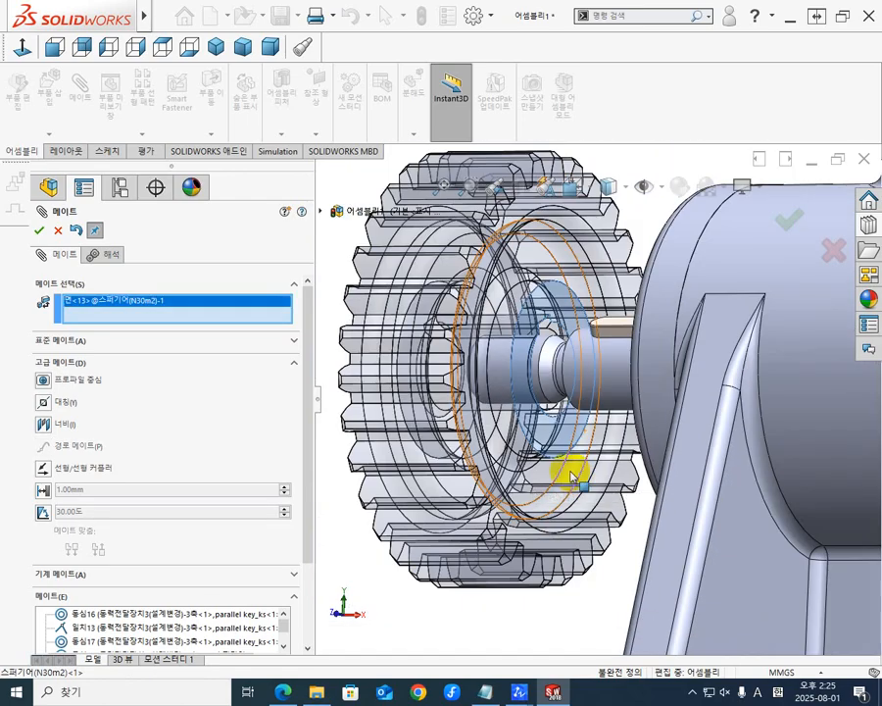
middle_drag(536, 458, 620, 434)
scroll(728, 396, down, 10)
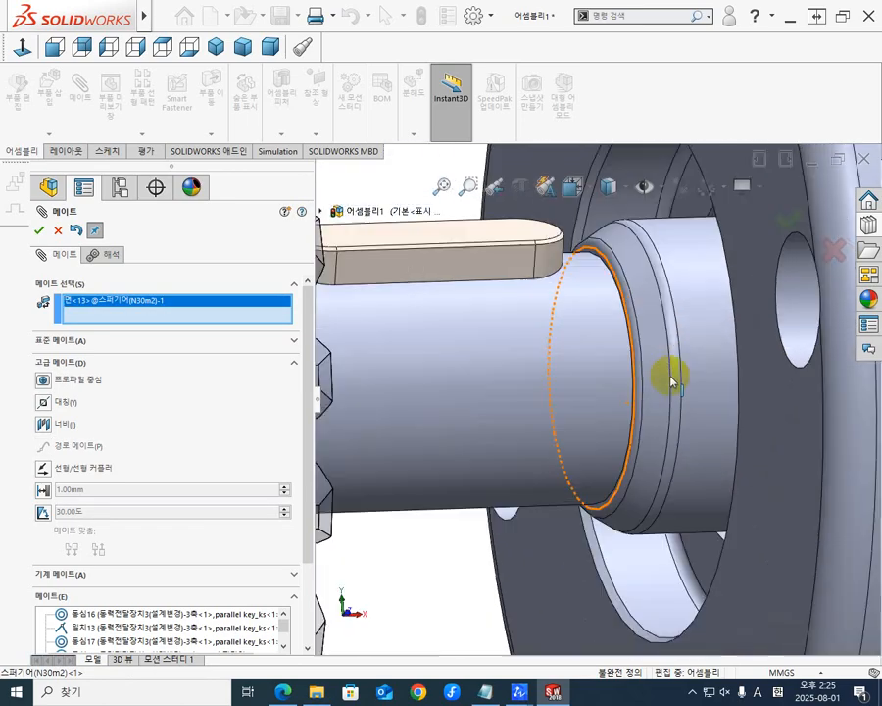
middle_drag(612, 380, 639, 321)
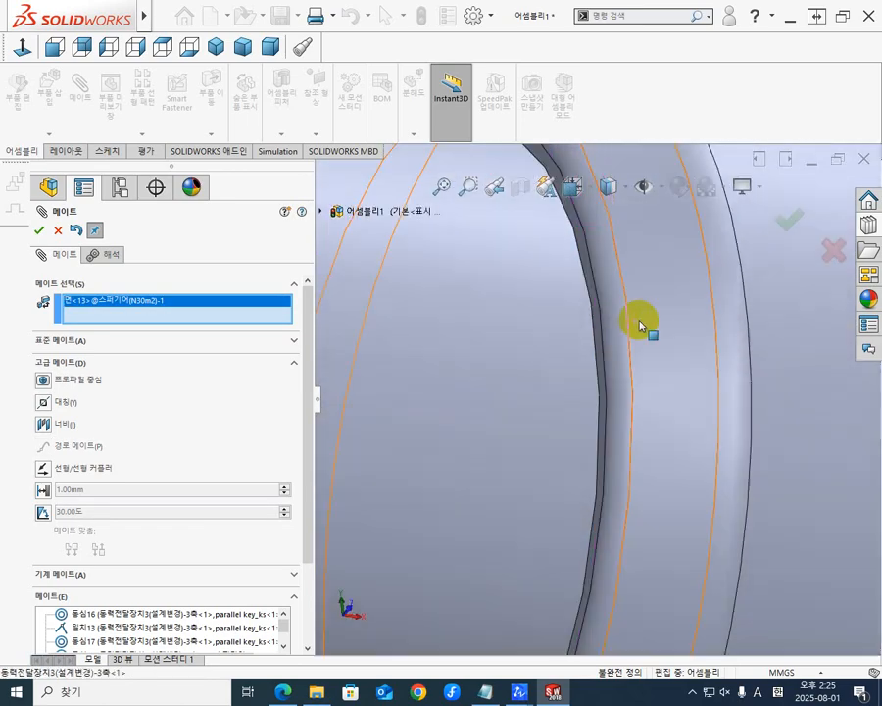
click(599, 337)
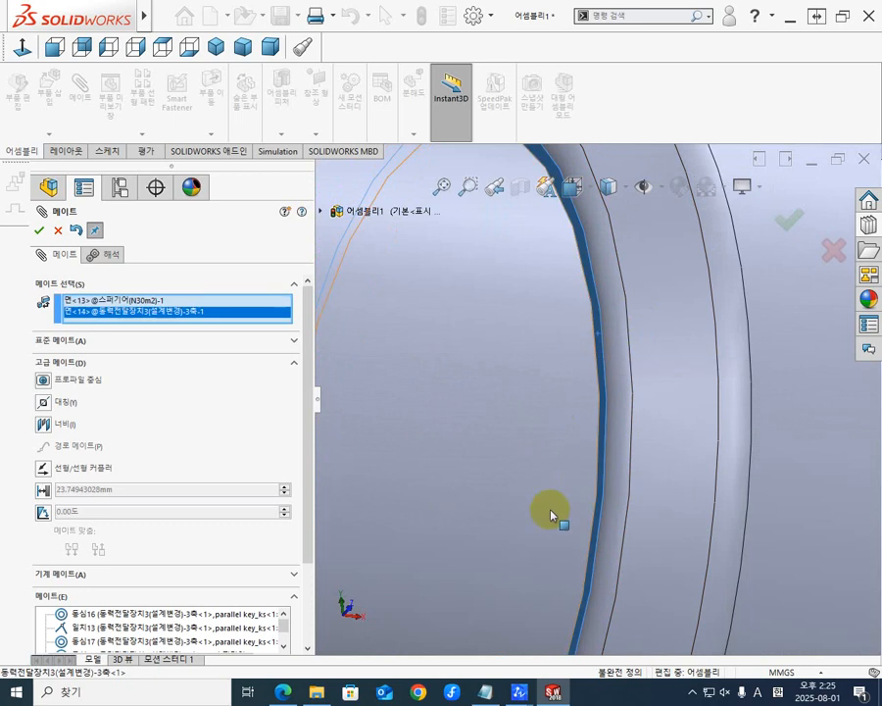
scroll(573, 525, up, 8)
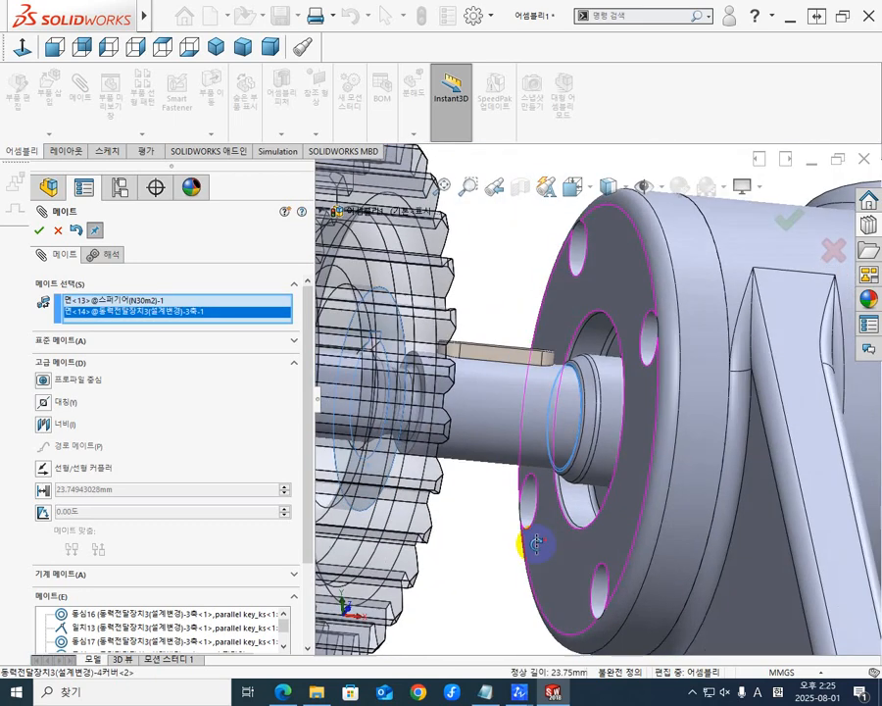
middle_drag(534, 545, 455, 553)
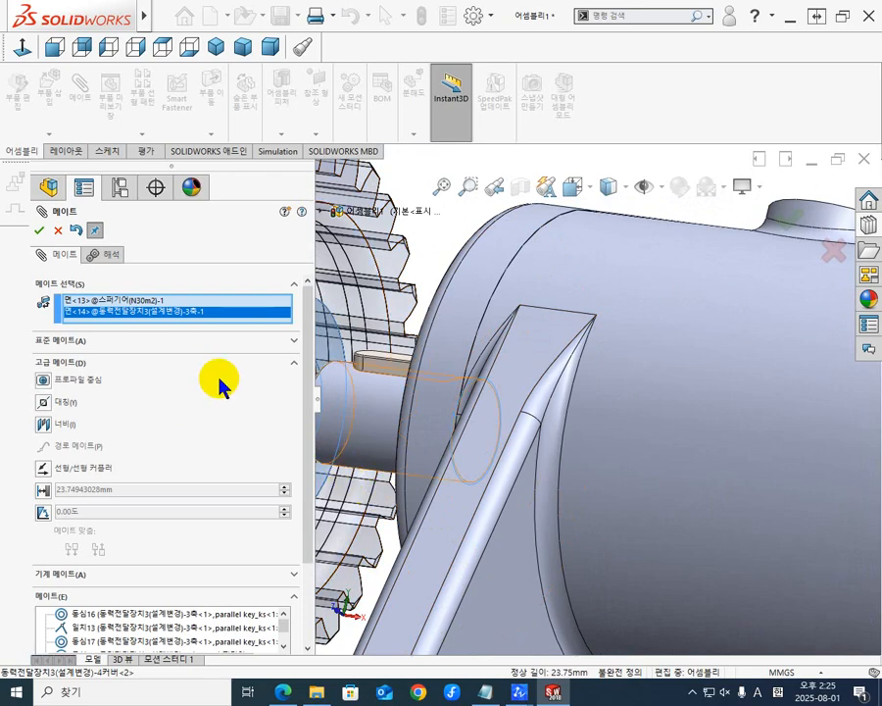
right_click(138, 300)
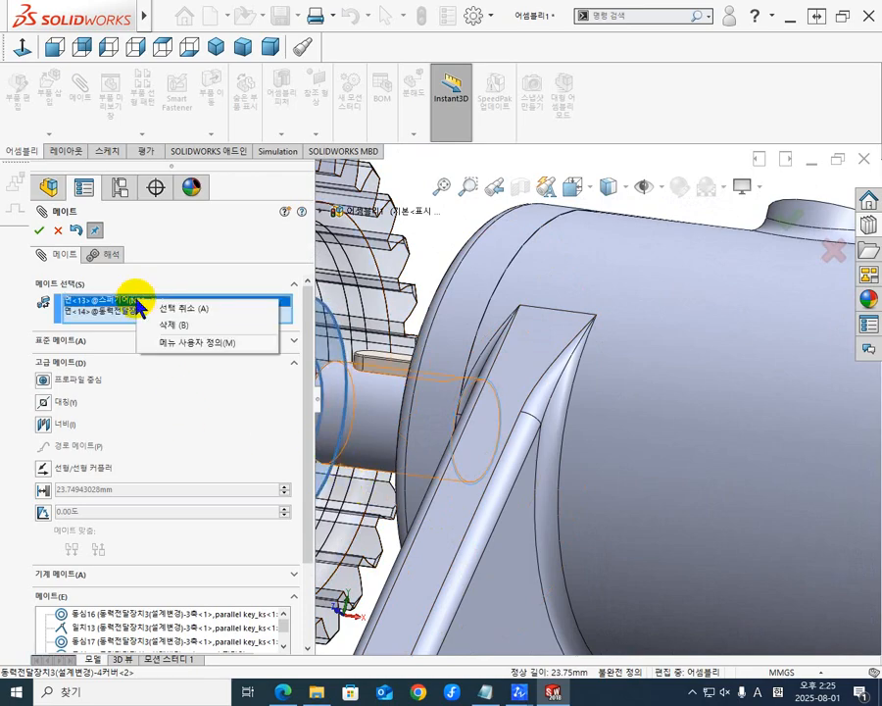
click(186, 311)
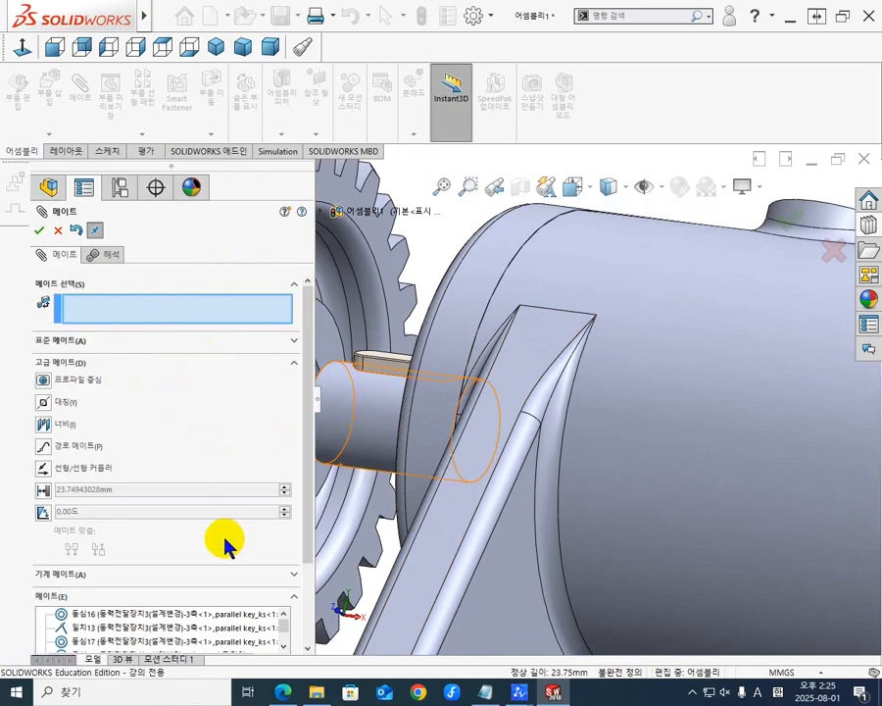
- Switch from the advanced to the standard mates and pick the spur gear hub's end face that faces the housing
scroll(223, 545, down, 2)
scroll(182, 531, down, 1)
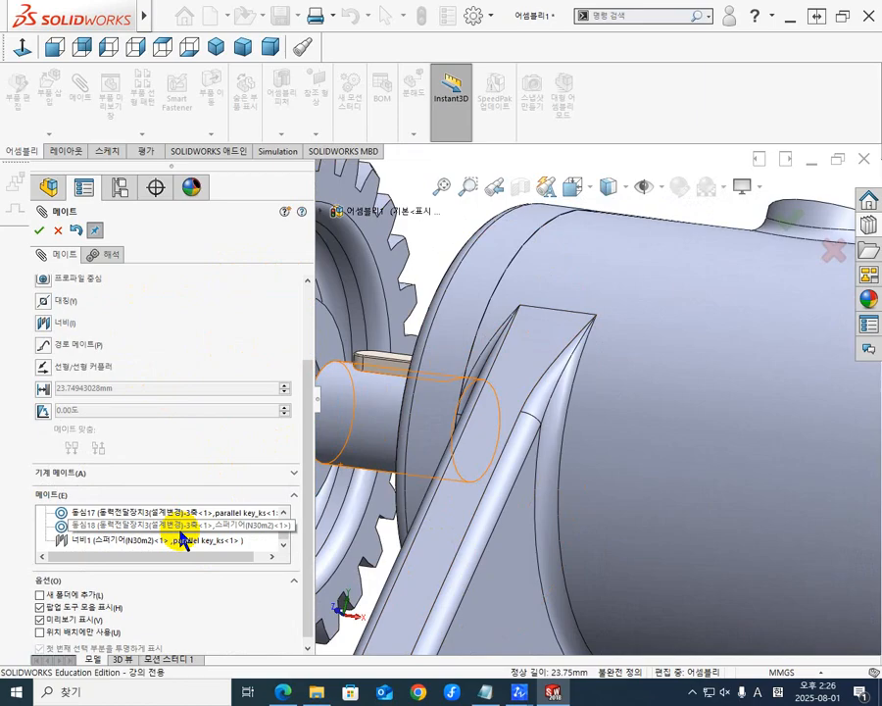
scroll(203, 474, up, 2)
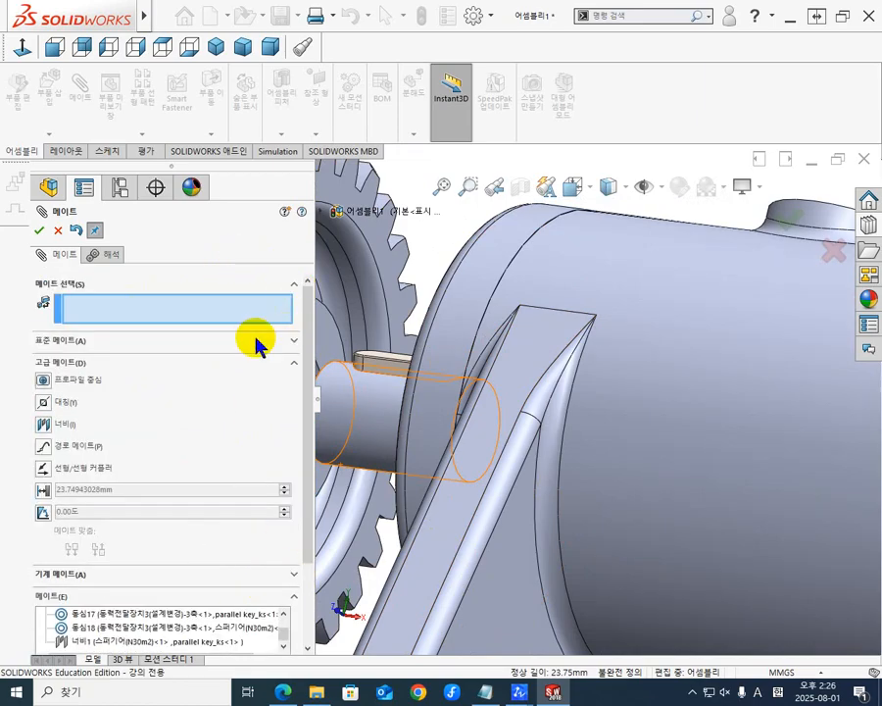
click(125, 341)
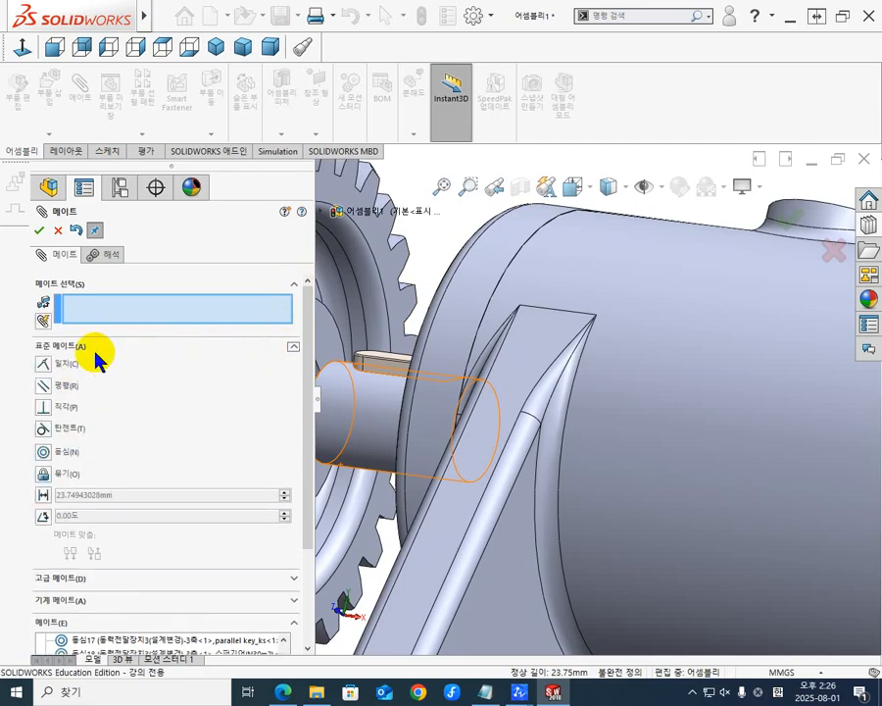
middle_drag(343, 367, 323, 398)
click(359, 361)
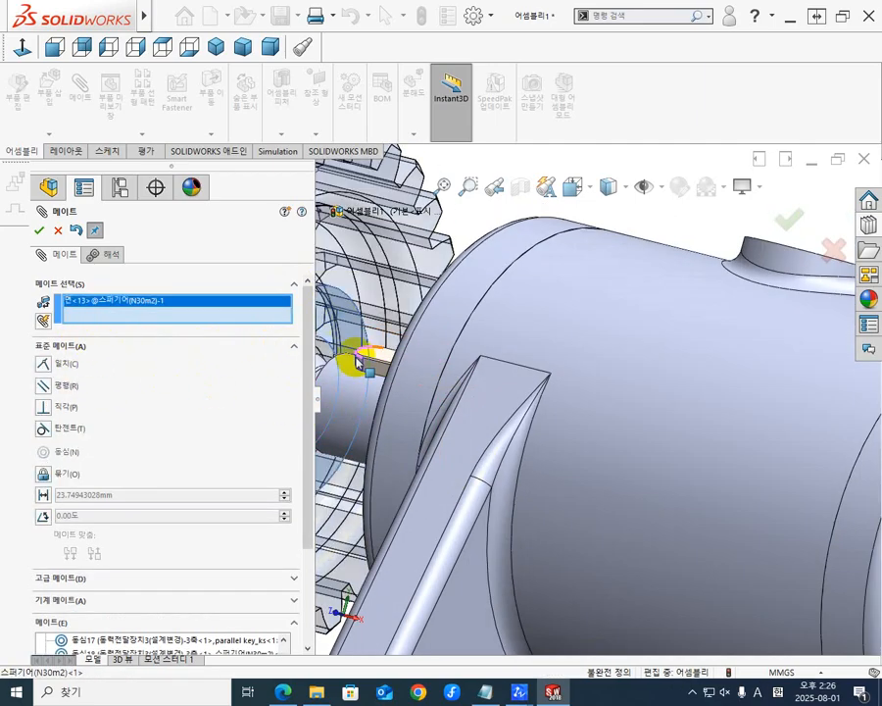
- Pick the shaft's shoulder face, apply a coincident mate with the gear hub's end face, and finish mating
scroll(361, 392, up, 6)
middle_drag(425, 420, 517, 439)
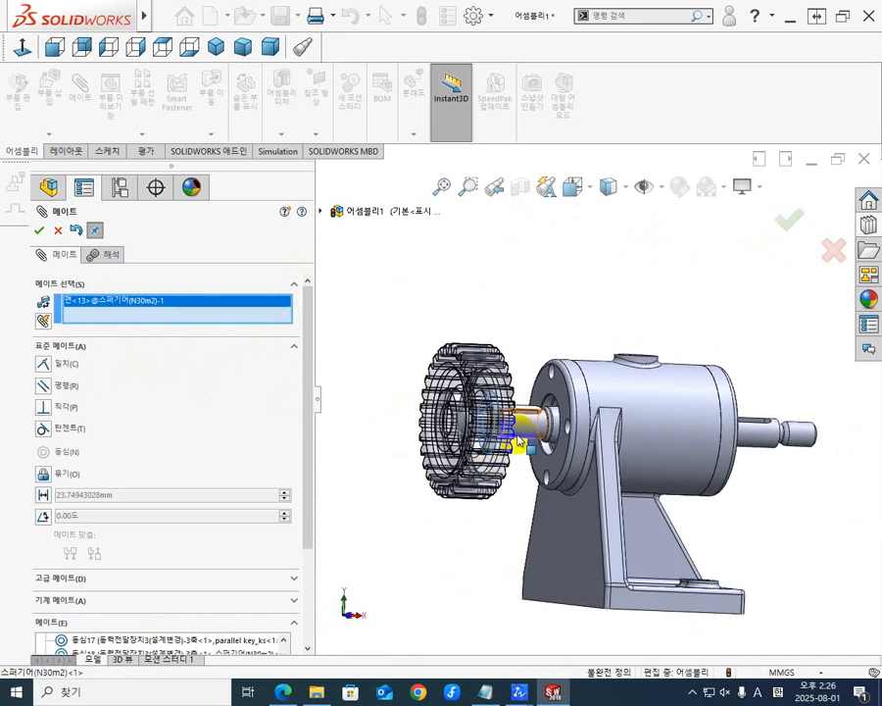
scroll(517, 441, down, 10)
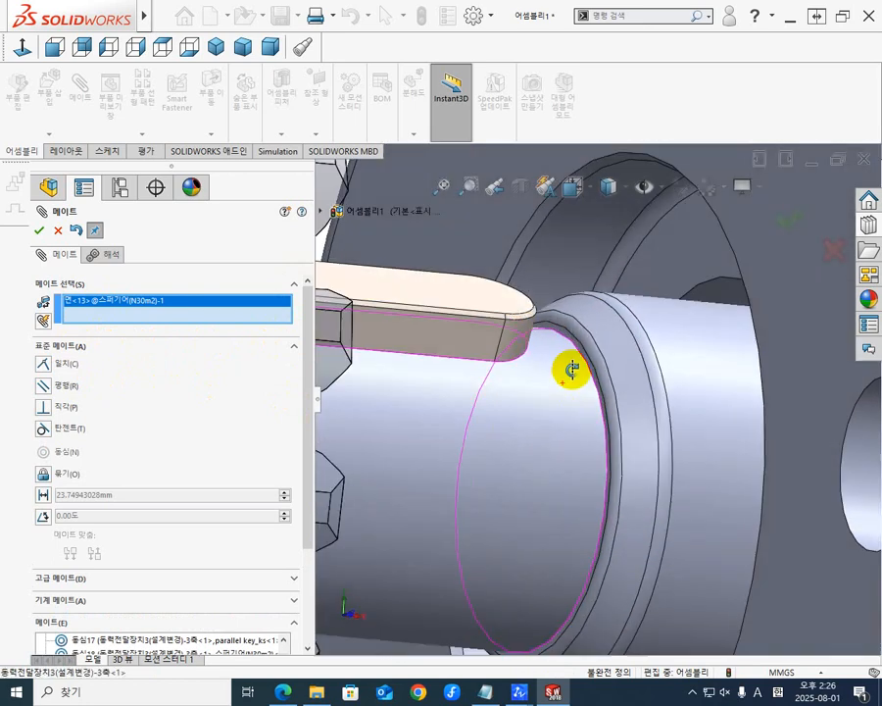
scroll(572, 369, down, 8)
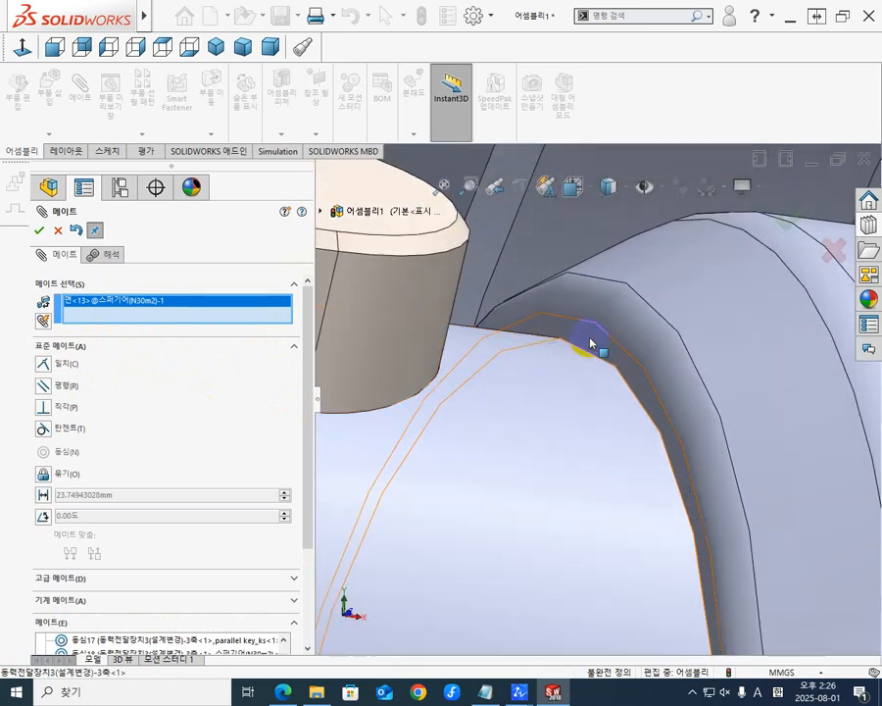
click(591, 345)
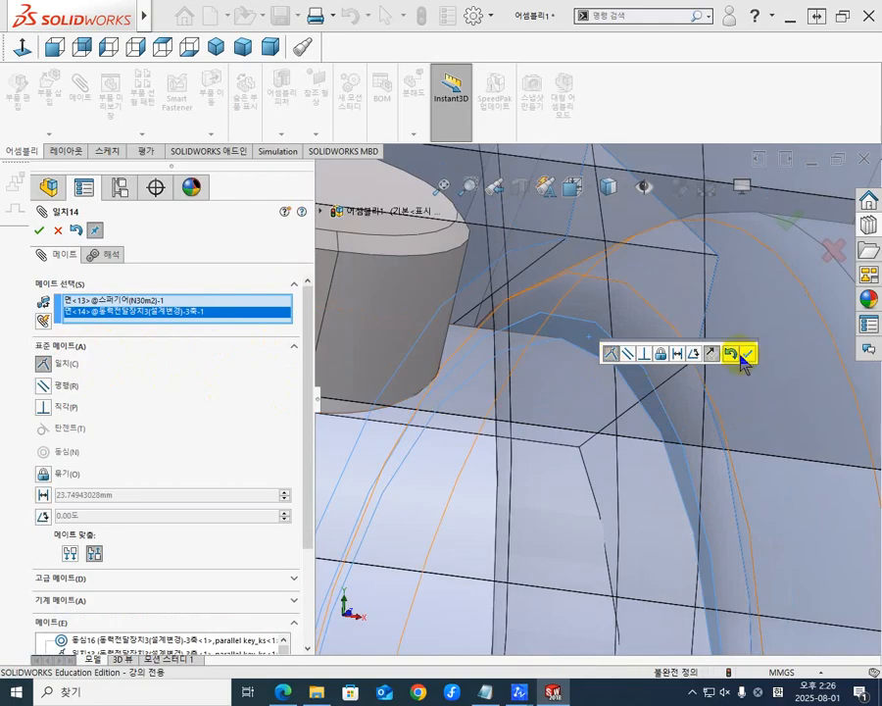
click(746, 356)
scroll(683, 430, up, 8)
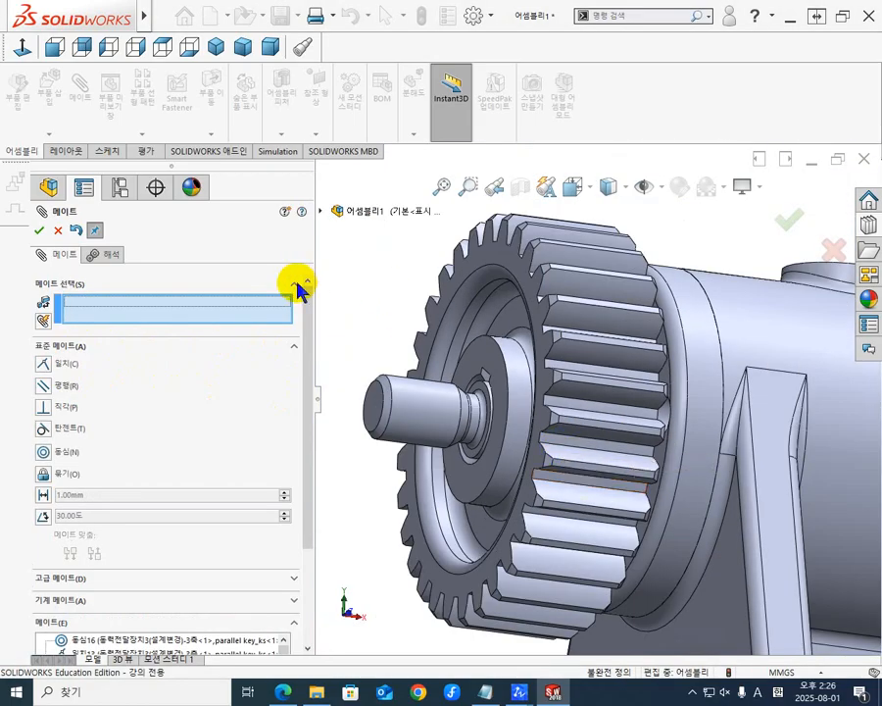
click(59, 231)
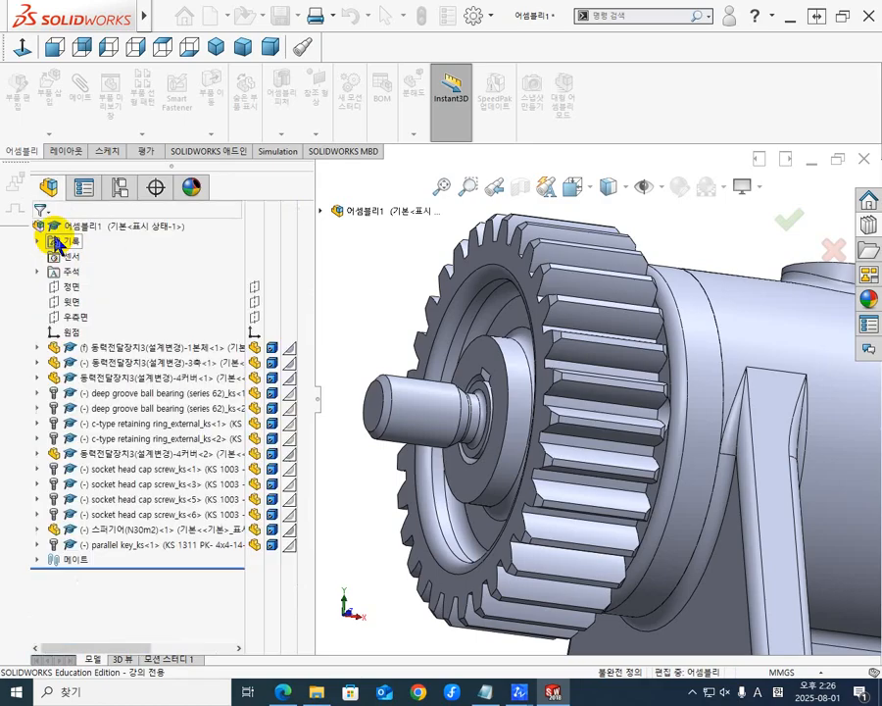
- Create a section view of the whole assembly through the front plane with a 0.00 mm offset
scroll(686, 454, down, 5)
scroll(672, 472, up, 6)
scroll(673, 471, up, 5)
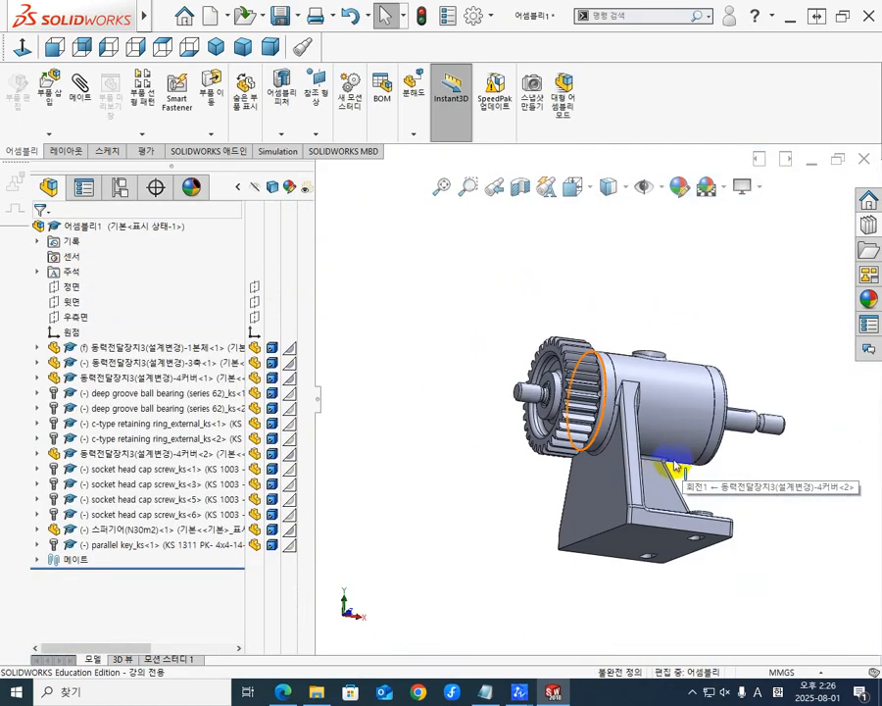
middle_drag(617, 404, 615, 595)
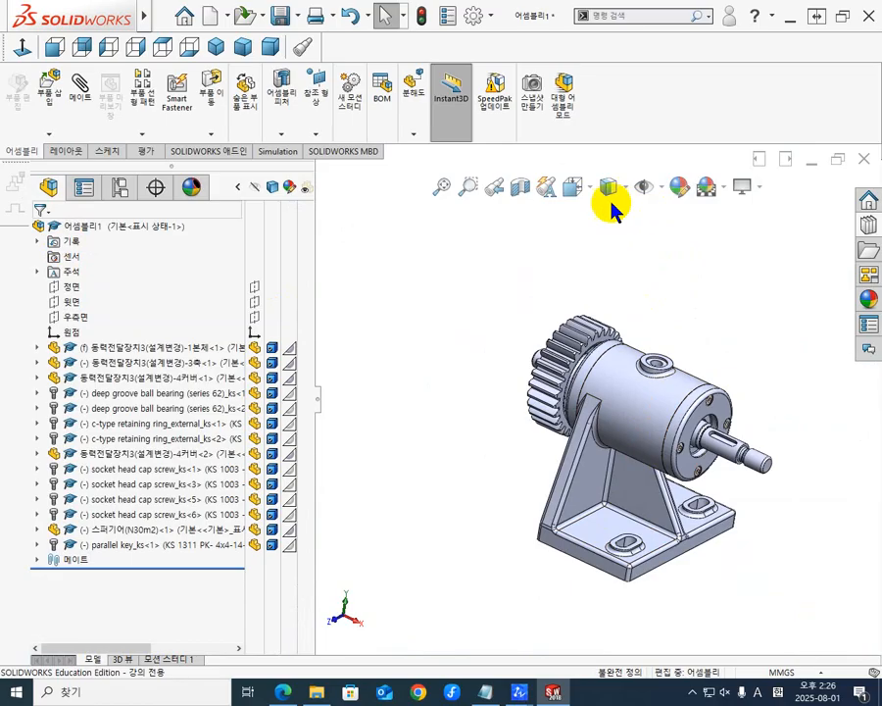
click(520, 189)
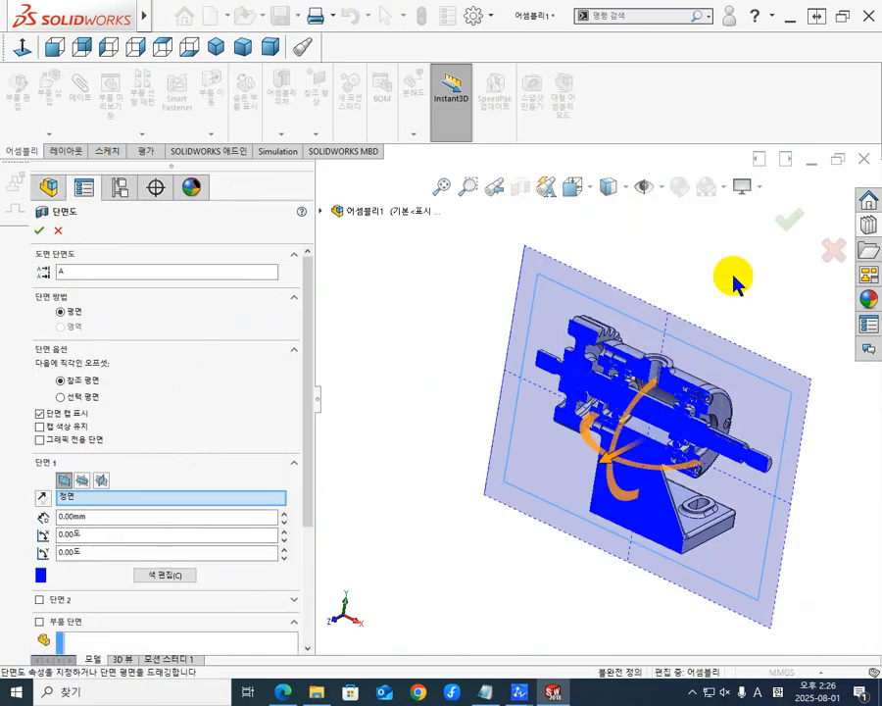
click(790, 220)
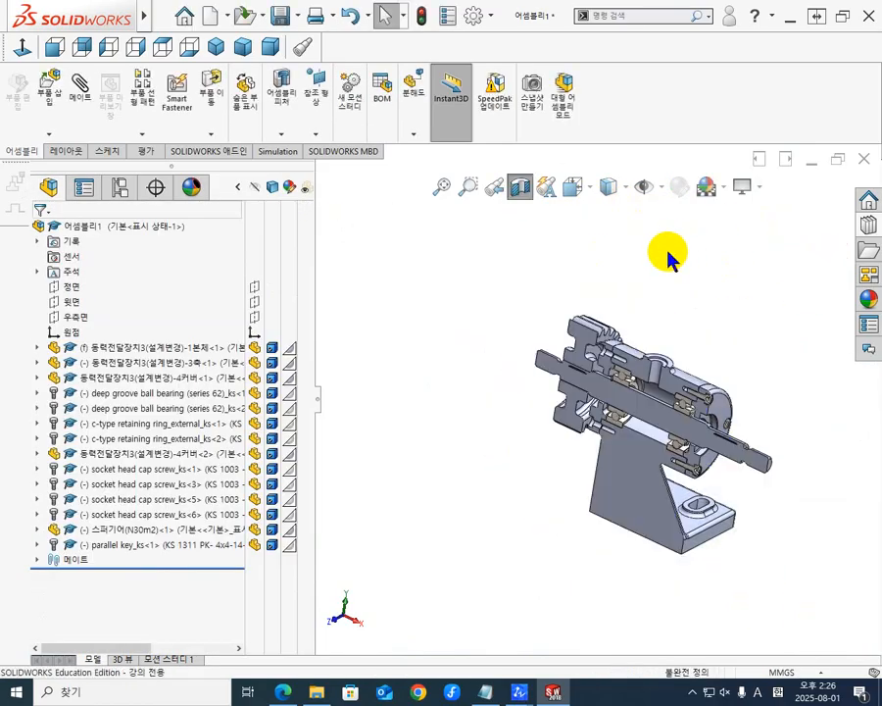
- Examine the sectioned contact between the spur gear's hub and the shaft shoulder next to the parallel key
scroll(615, 438, down, 5)
middle_drag(611, 429, 706, 361)
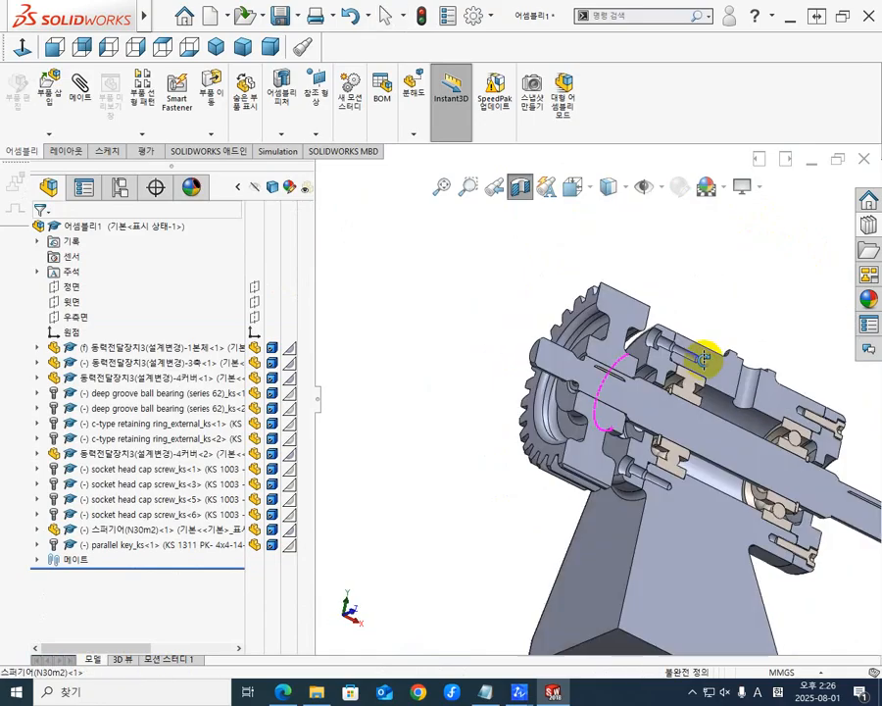
scroll(646, 414, down, 3)
middle_drag(646, 414, 590, 423)
scroll(592, 428, down, 4)
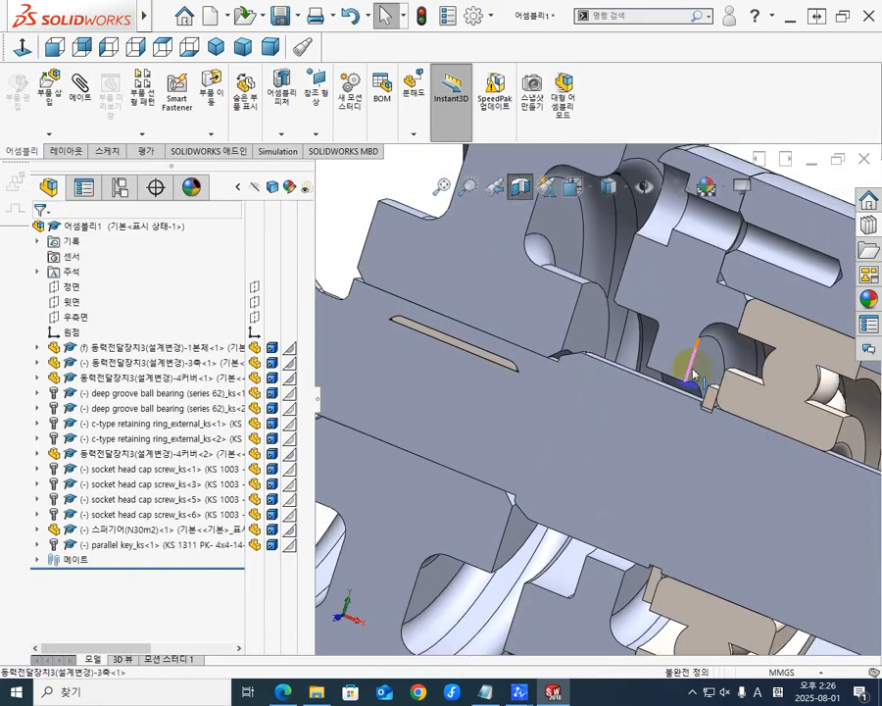
middle_drag(617, 371, 604, 391)
scroll(605, 359, down, 5)
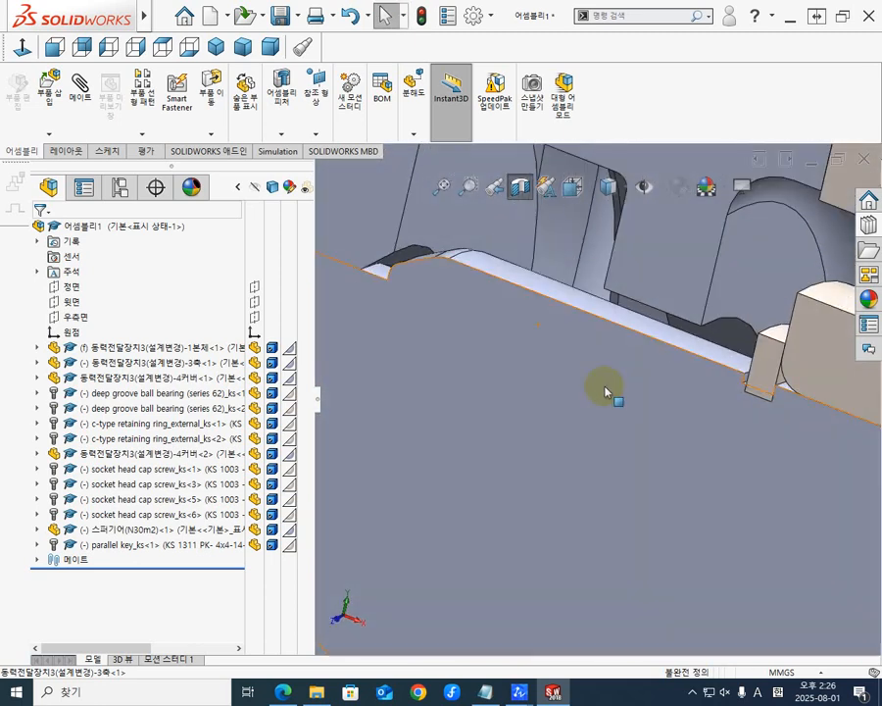
middle_drag(526, 324, 483, 303)
middle_drag(579, 321, 632, 370)
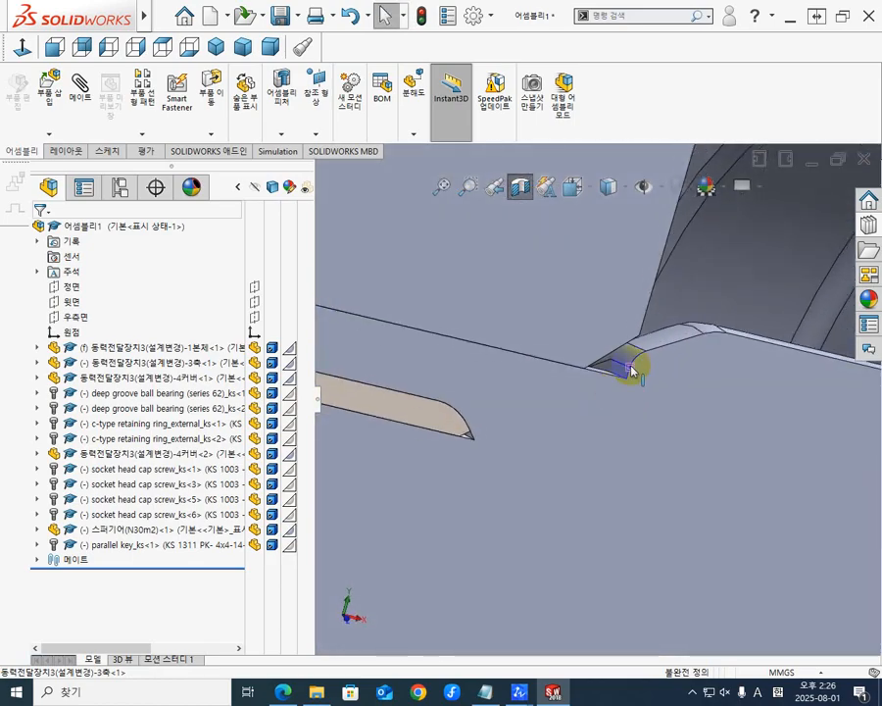
middle_drag(652, 312, 589, 357)
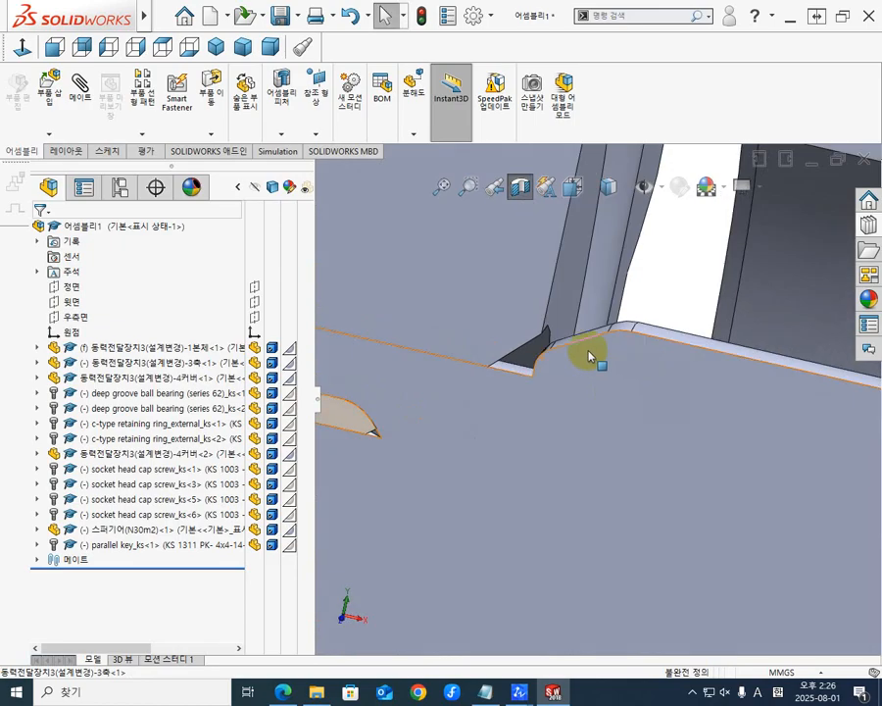
middle_drag(589, 314, 417, 392)
middle_drag(488, 399, 441, 397)
scroll(441, 397, up, 5)
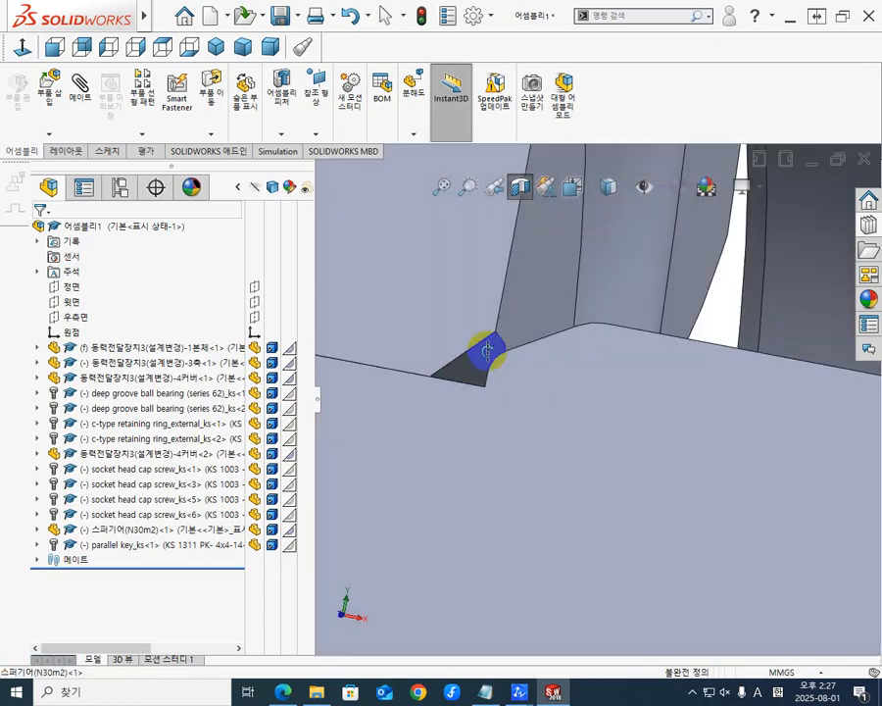
middle_drag(487, 349, 499, 358)
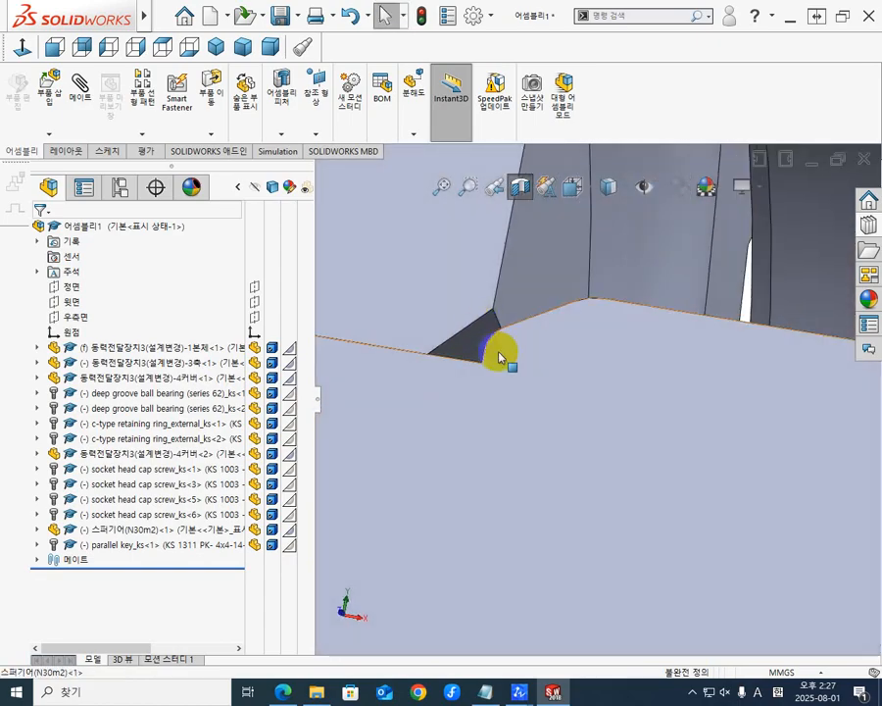
- Select the chamfer face of the spur gear's bore and inspect its clearance against the shaft shoulder's fillet in the section
click(487, 340)
scroll(436, 393, down, 8)
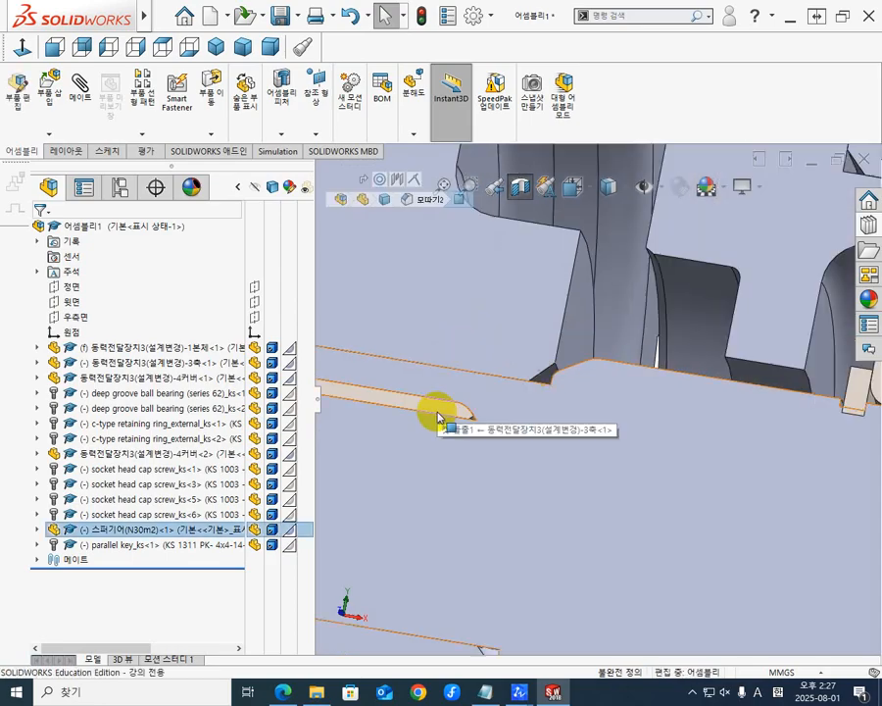
scroll(525, 408, up, 8)
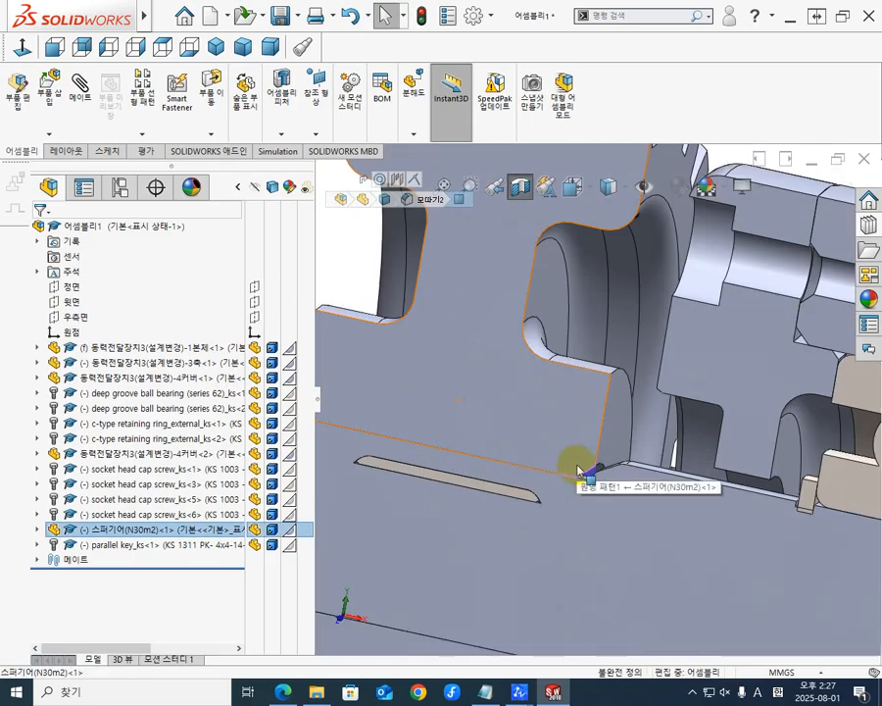
scroll(599, 478, up, 6)
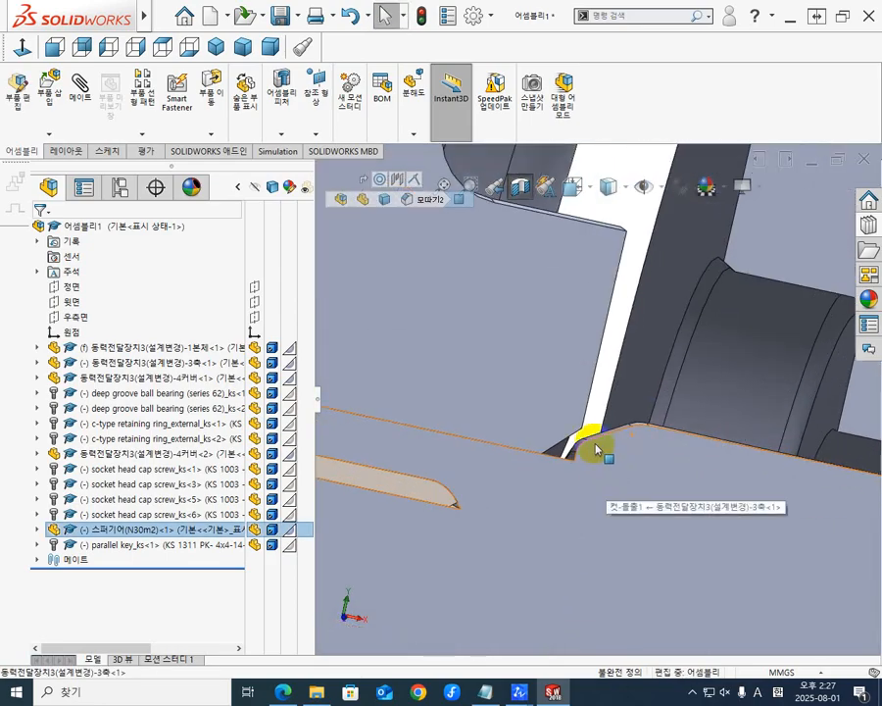
scroll(404, 522, down, 5)
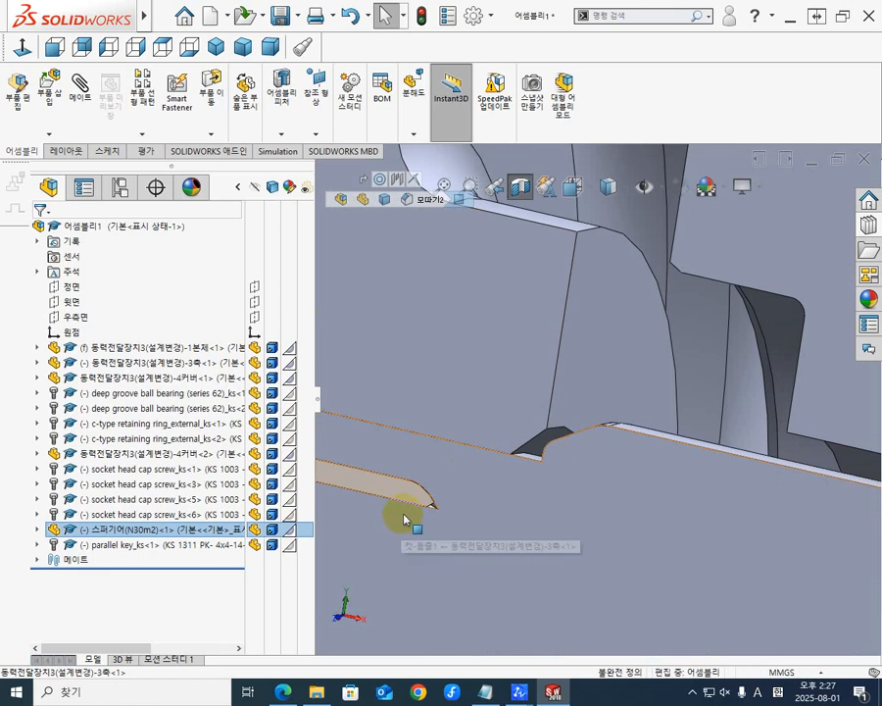
scroll(550, 472, down, 3)
scroll(620, 410, up, 3)
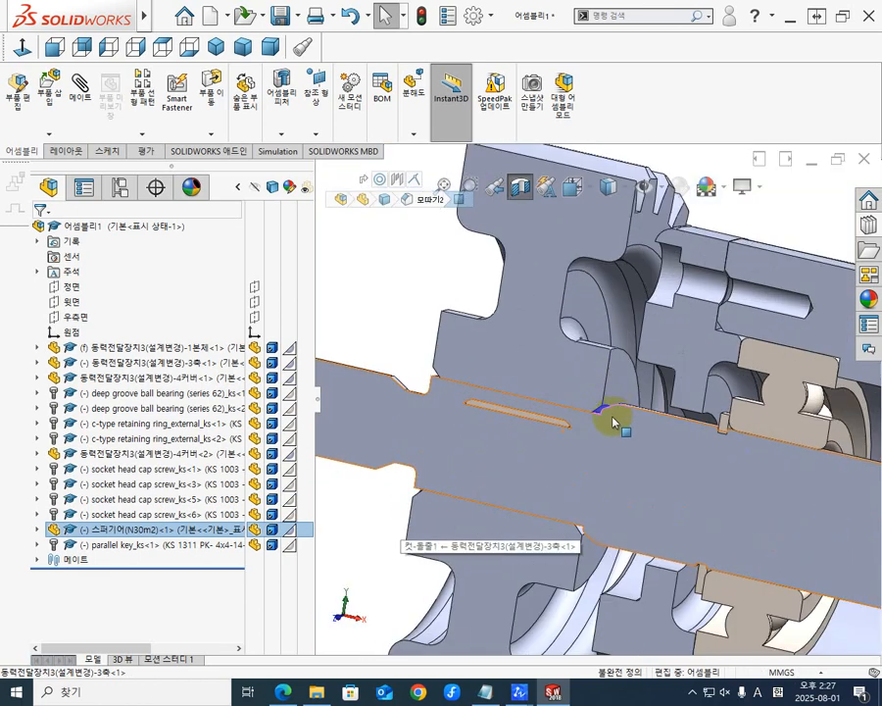
scroll(613, 421, down, 3)
scroll(604, 408, up, 7)
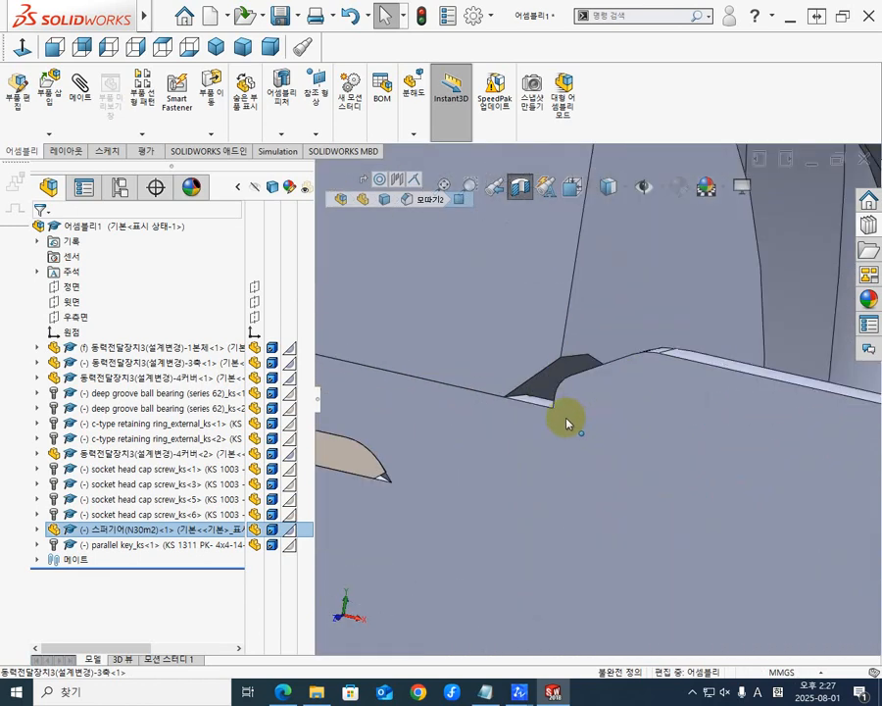
scroll(576, 414, up, 3)
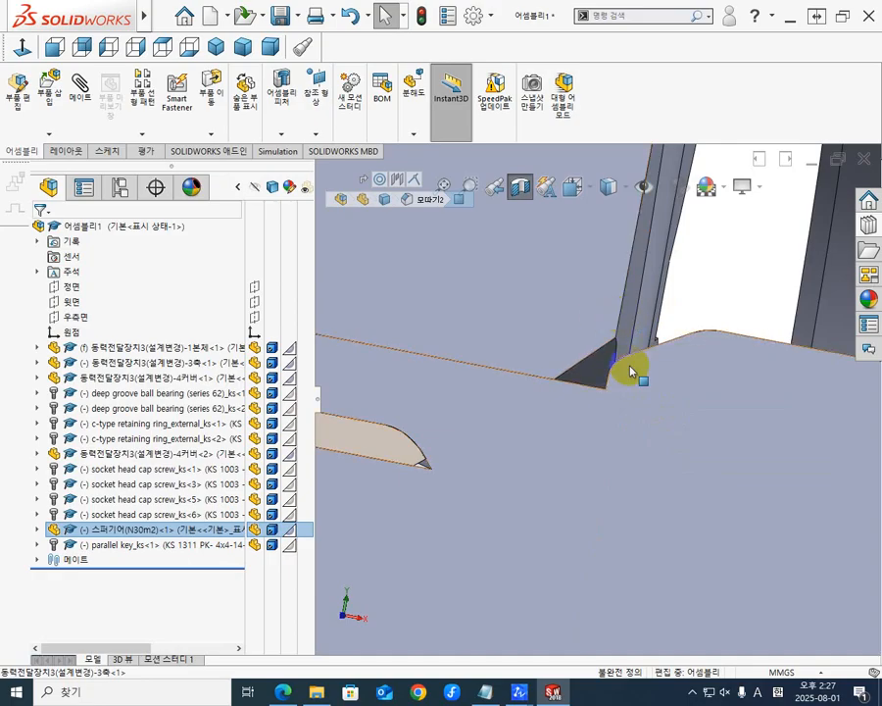
click(591, 382)
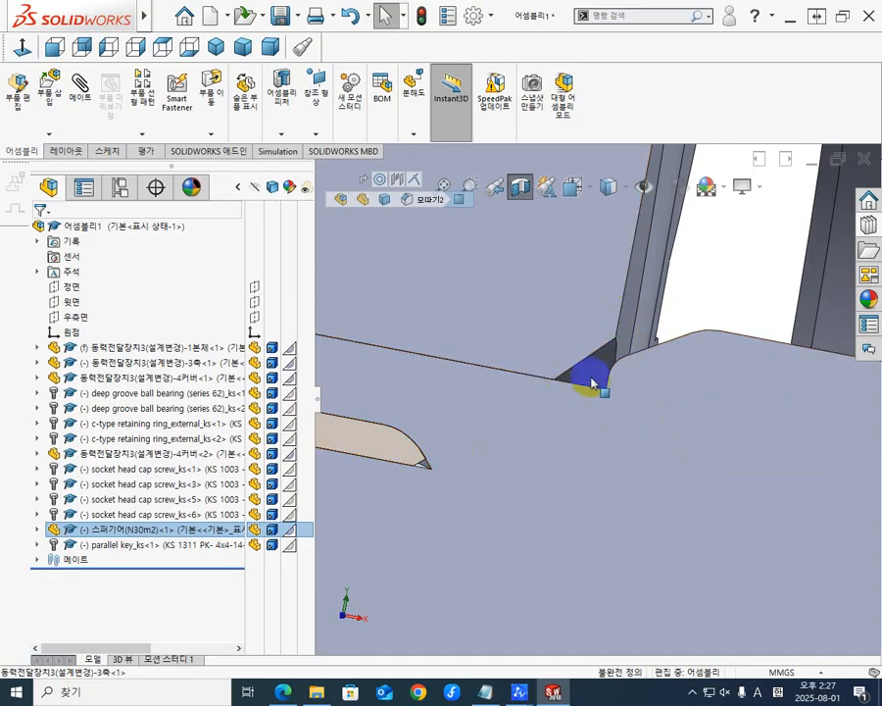
scroll(537, 435, up, 5)
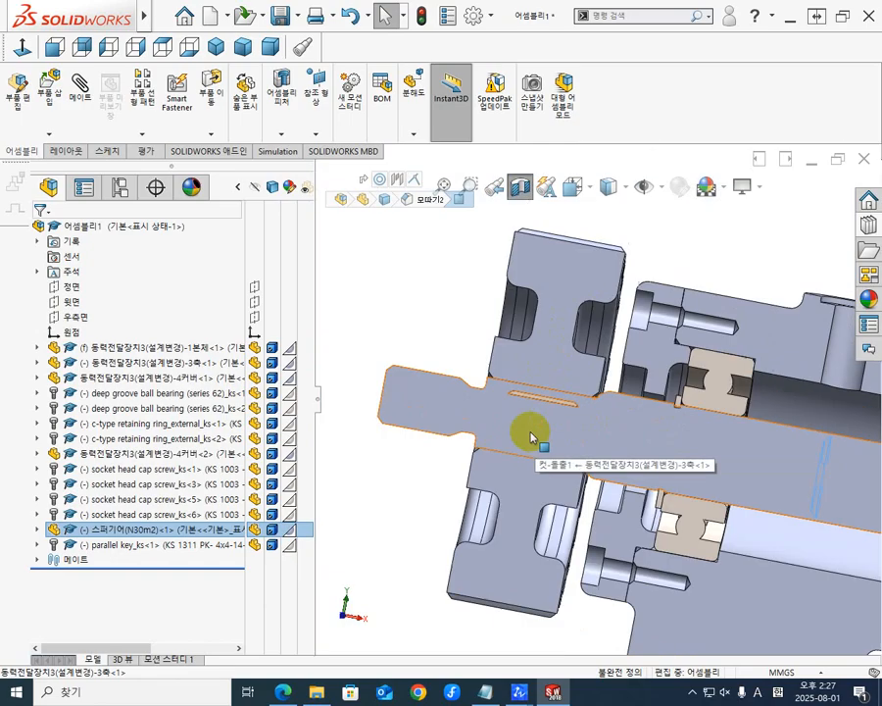
scroll(537, 435, down, 5)
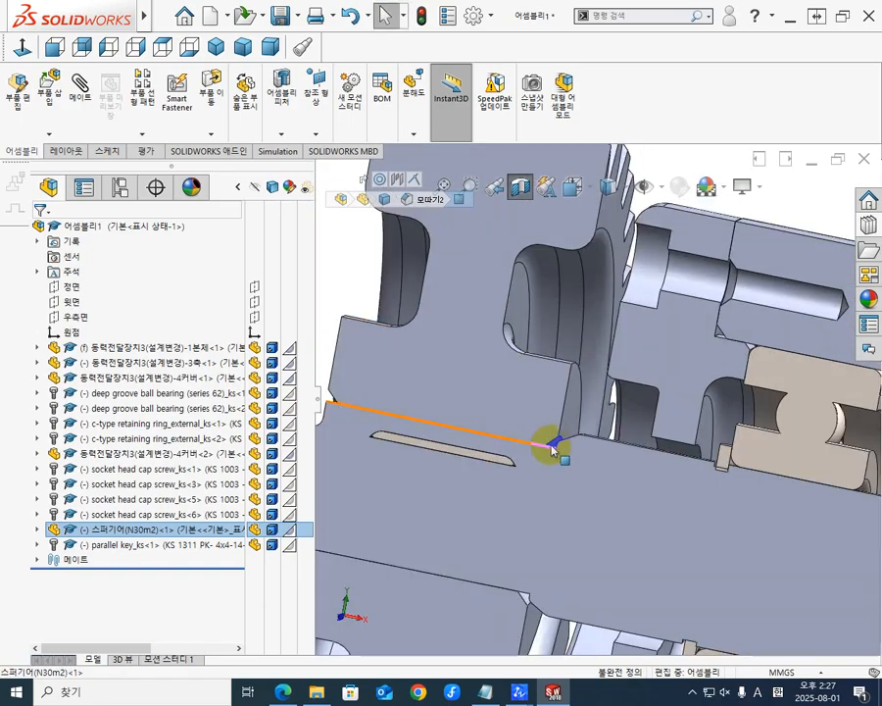
scroll(555, 443, down, 3)
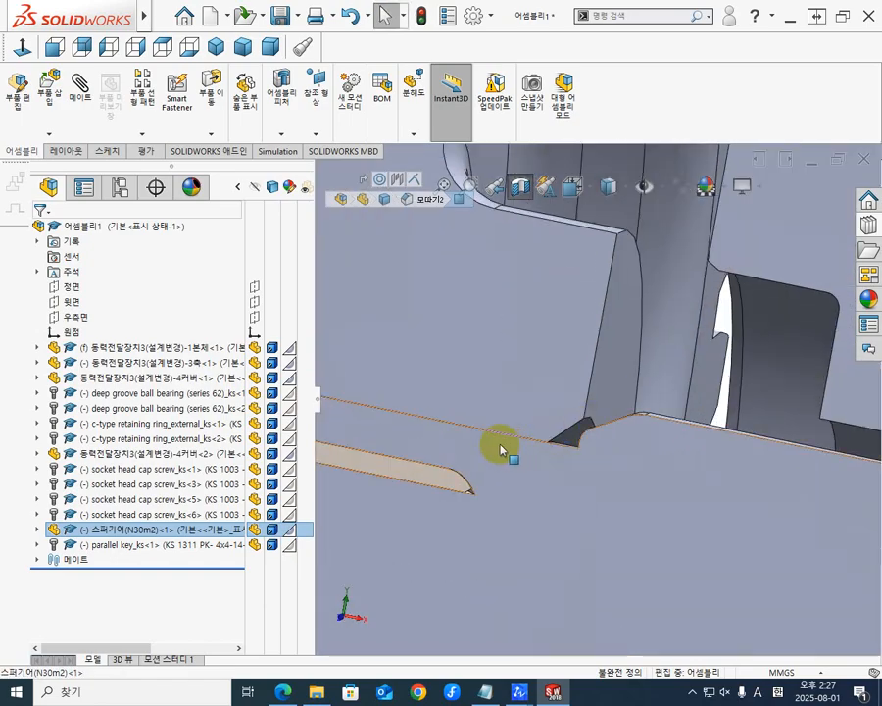
scroll(488, 436, up, 4)
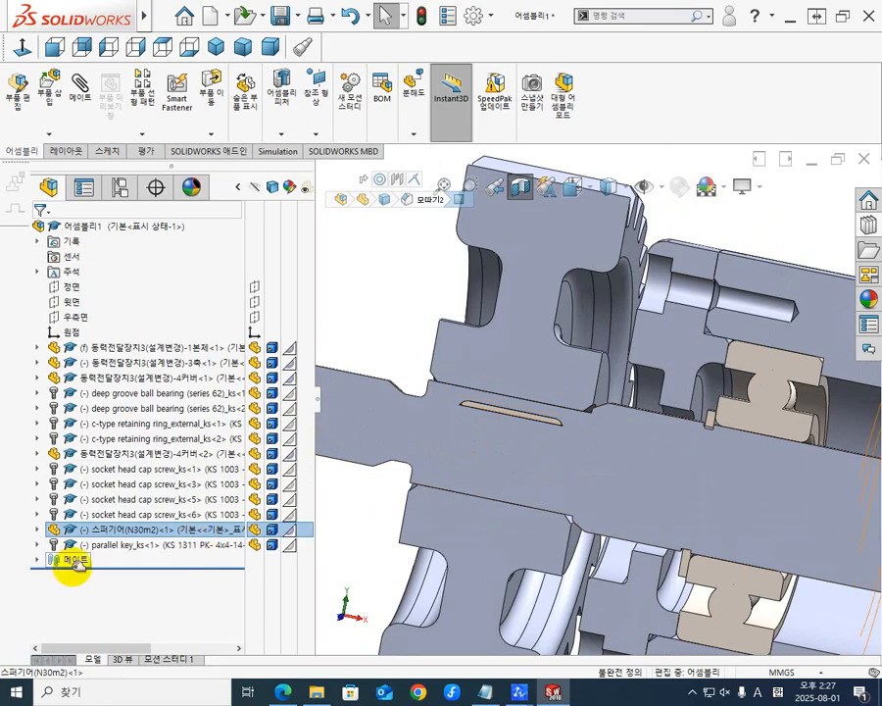
- Start editing the spur gear part within the assembly and agree to save the assembly first
click(398, 304)
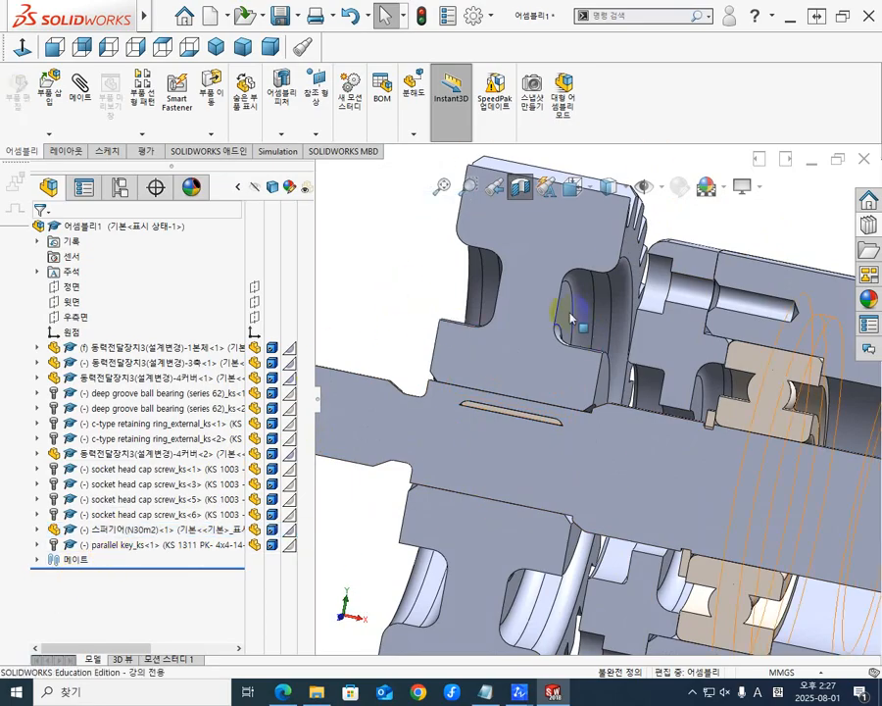
click(159, 538)
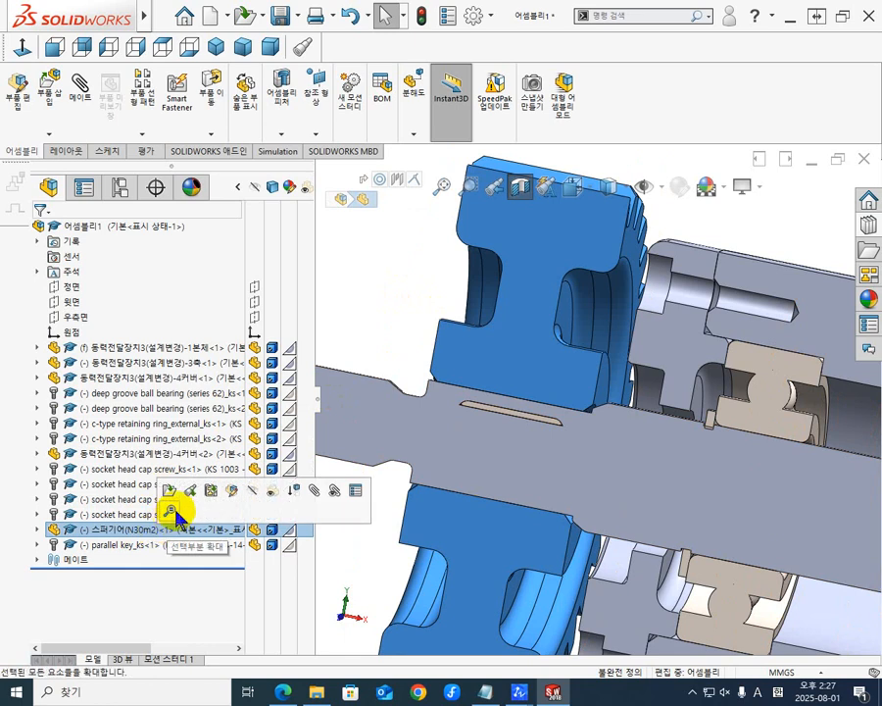
right_click(114, 536)
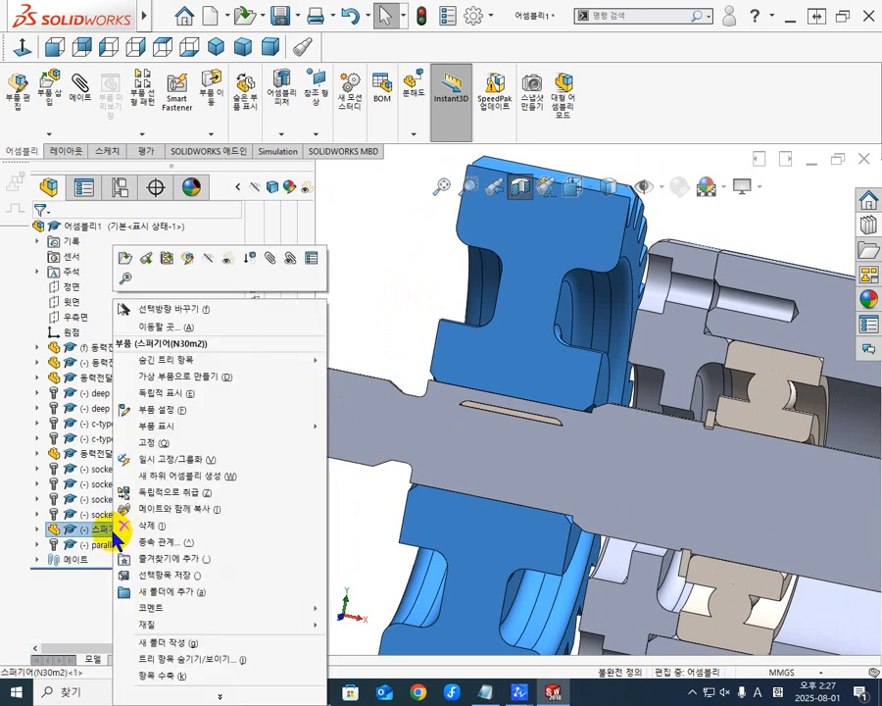
click(190, 261)
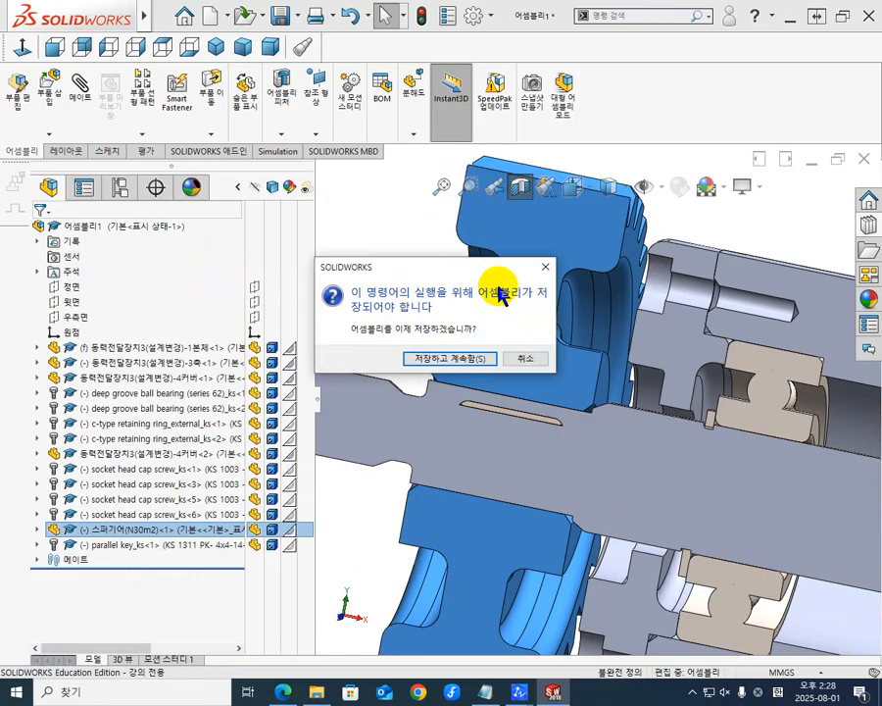
click(447, 359)
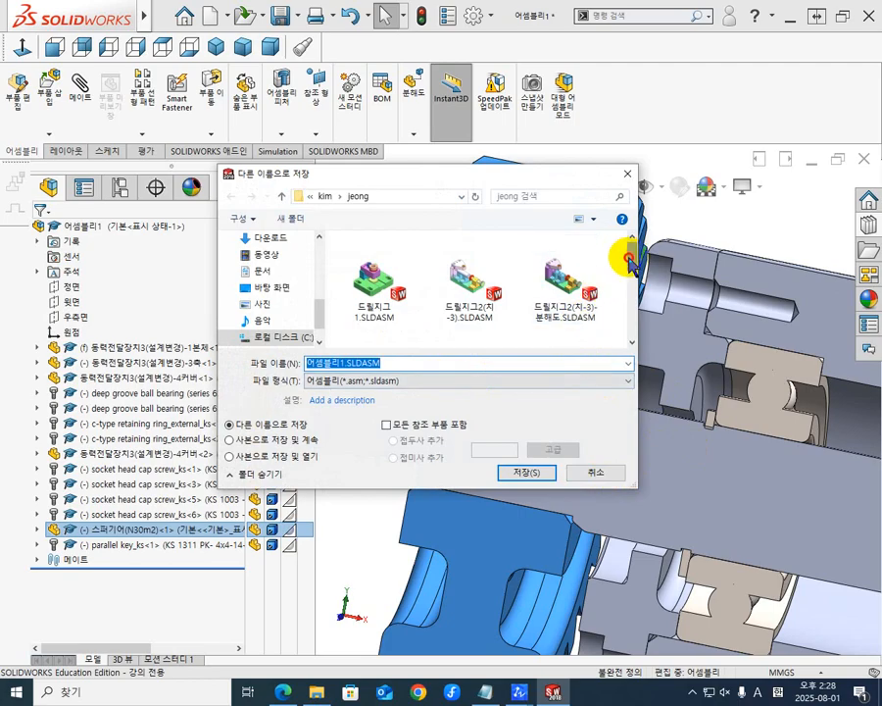
- Save the assembly in the jeong folder under the file name 동력전달장치3(설계변경)
mouse_move(629, 260)
mouse_down()
mouse_move(623, 290)
mouse_move(622, 272)
mouse_up()
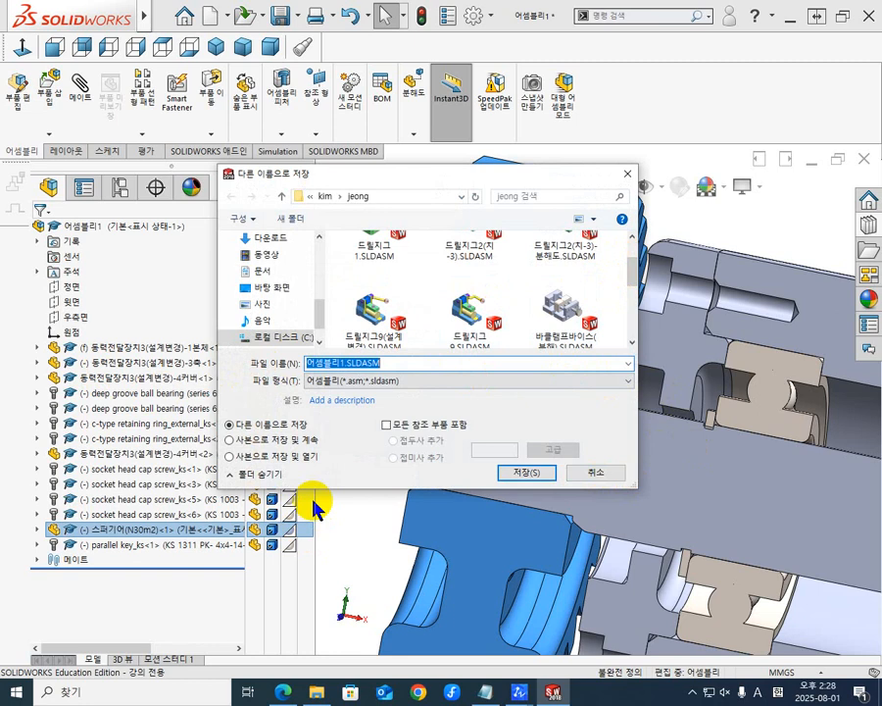
text(동력)
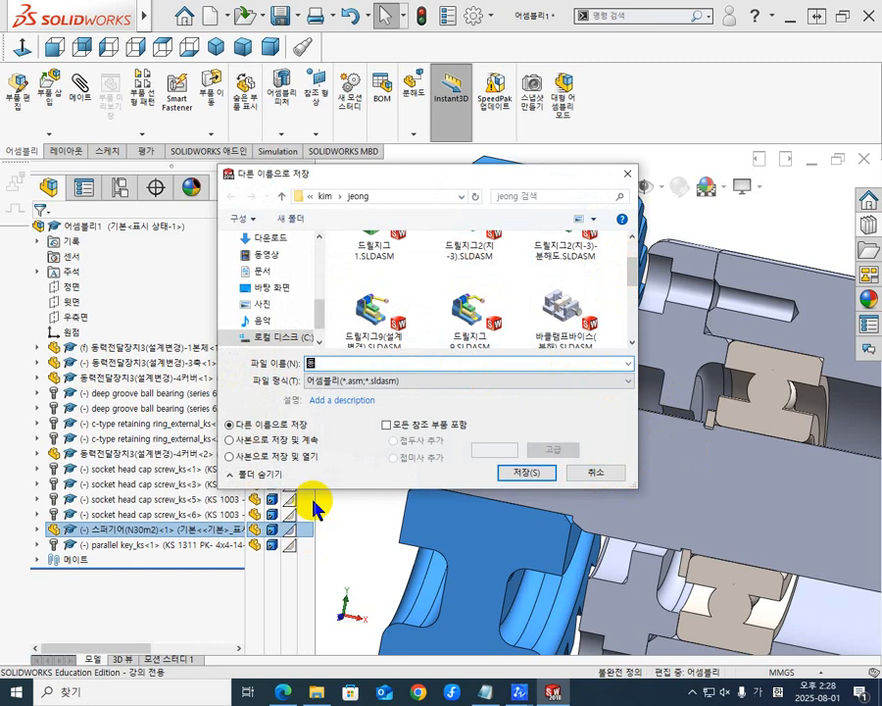
text(ㅈ)
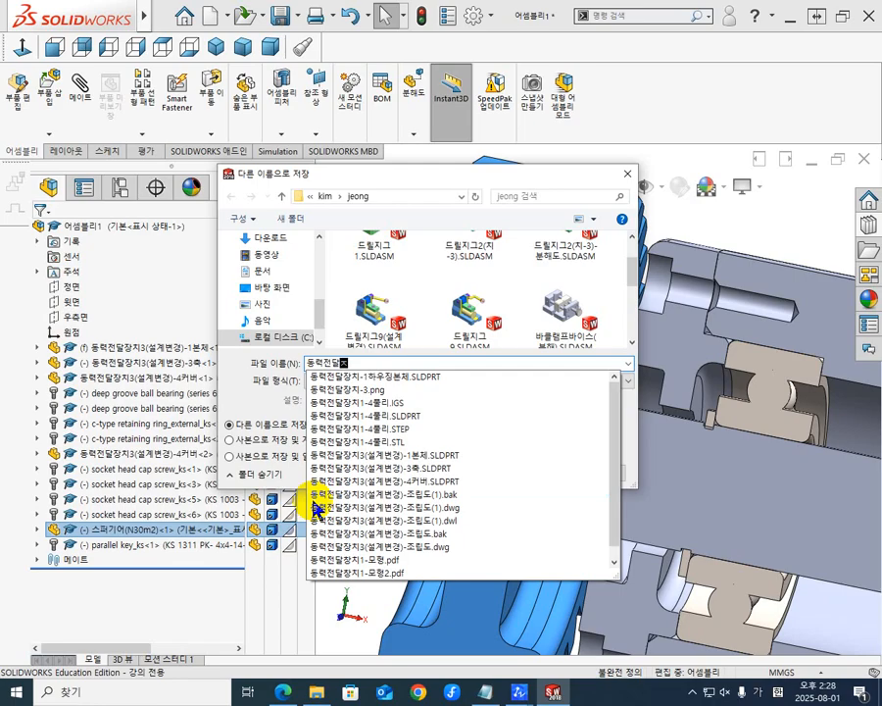
text(달ㅈ)
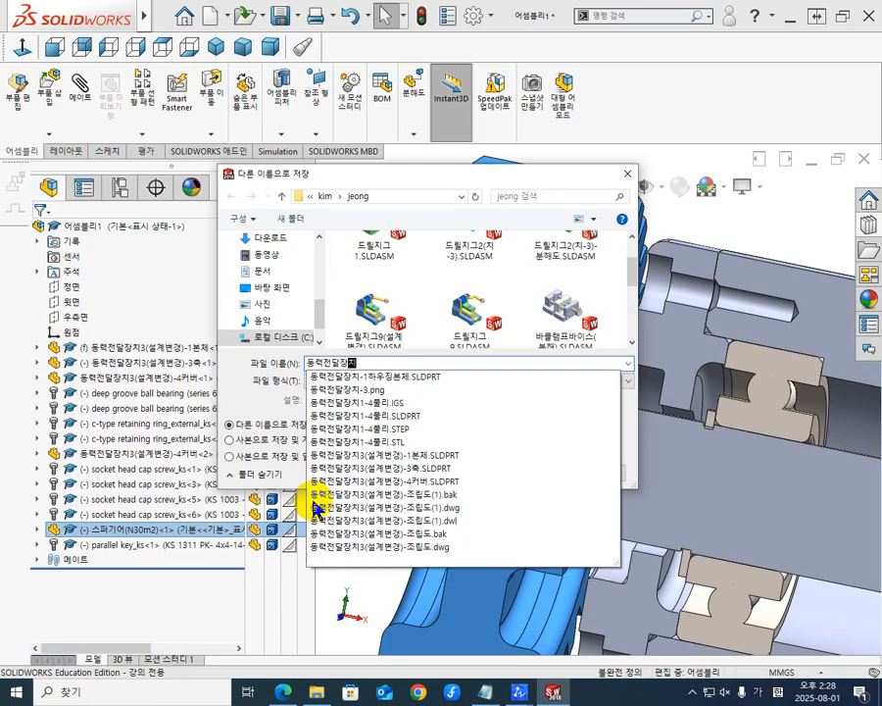
text(치3(설계변경)
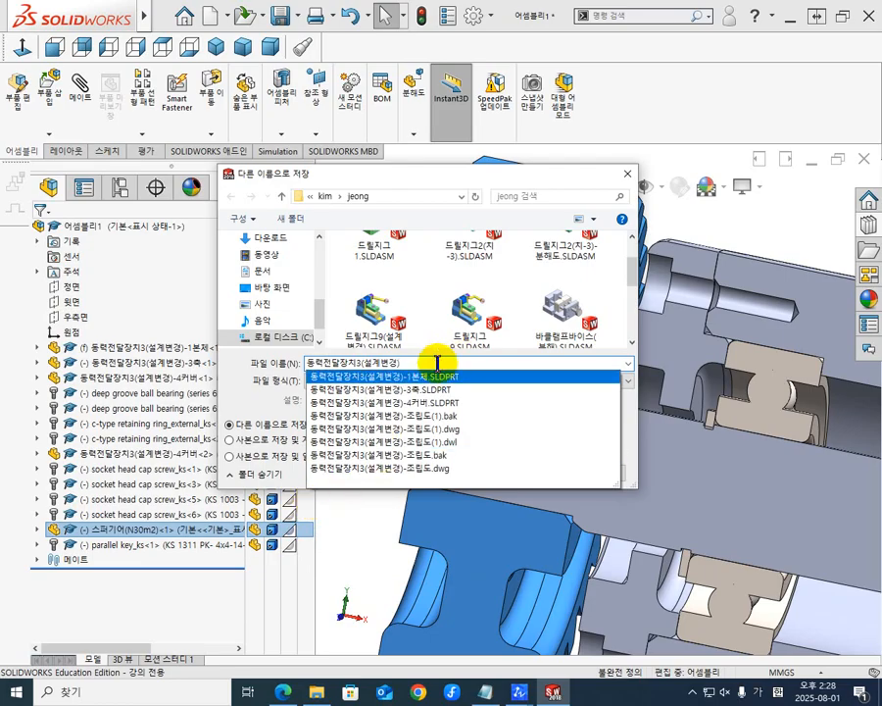
click(635, 431)
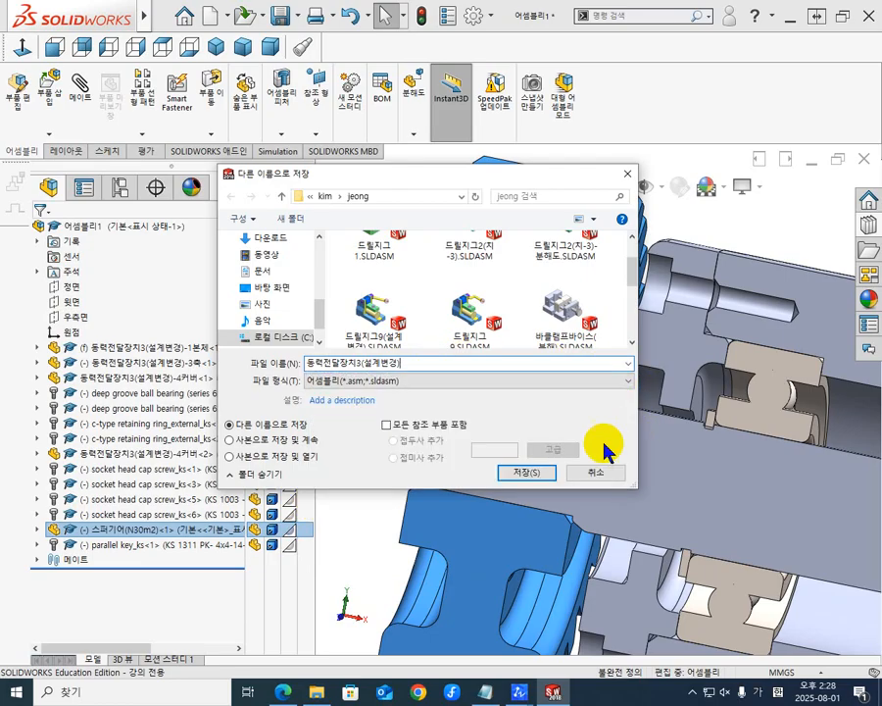
click(533, 473)
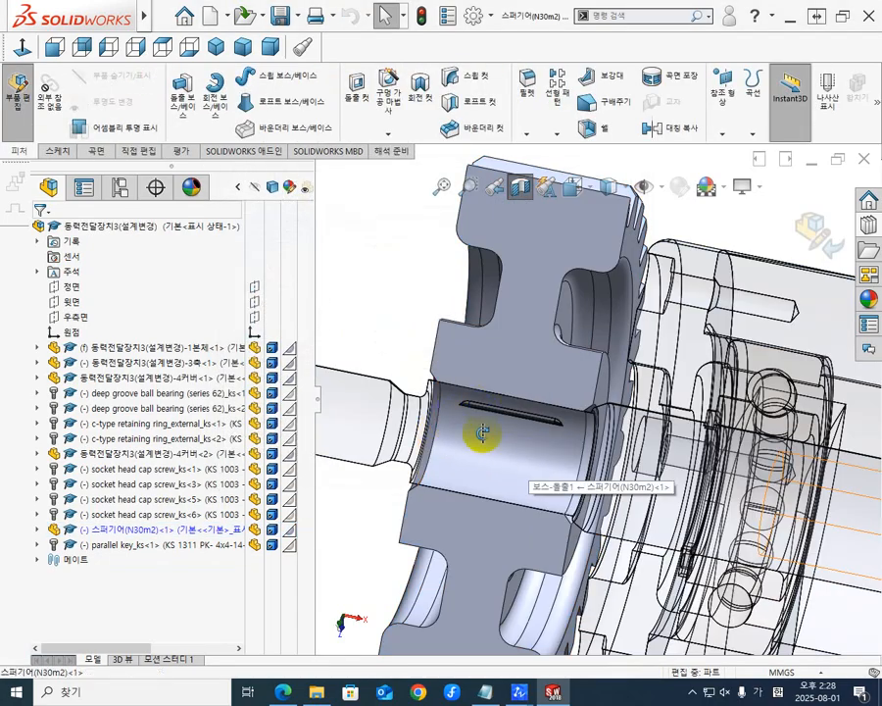
- Suppress the bore chamfer feature 모따기2 of the spur gear
middle_drag(476, 484, 459, 411)
scroll(467, 402, down, 3)
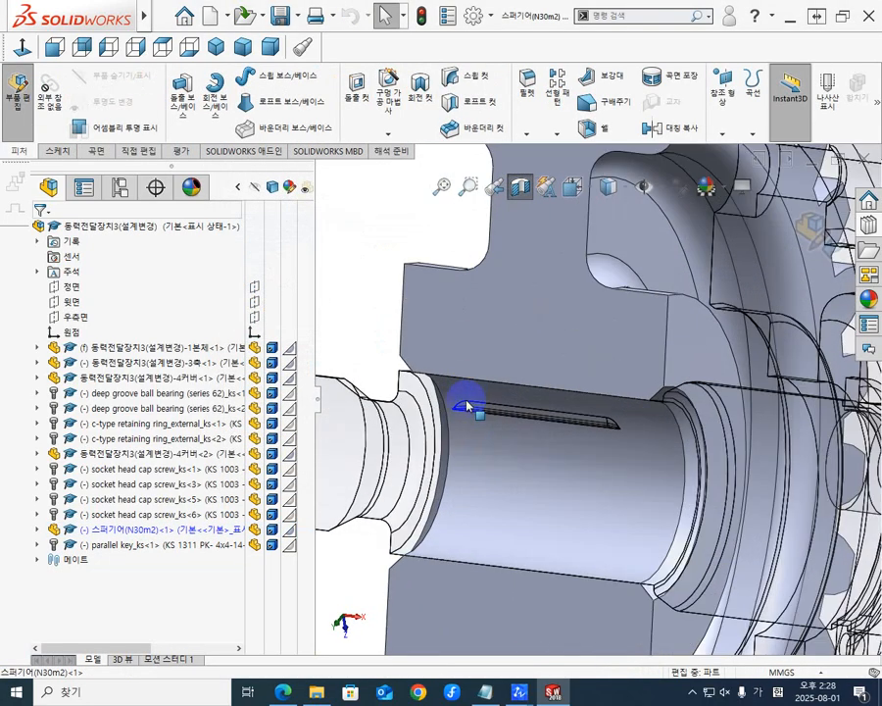
scroll(466, 404, up, 6)
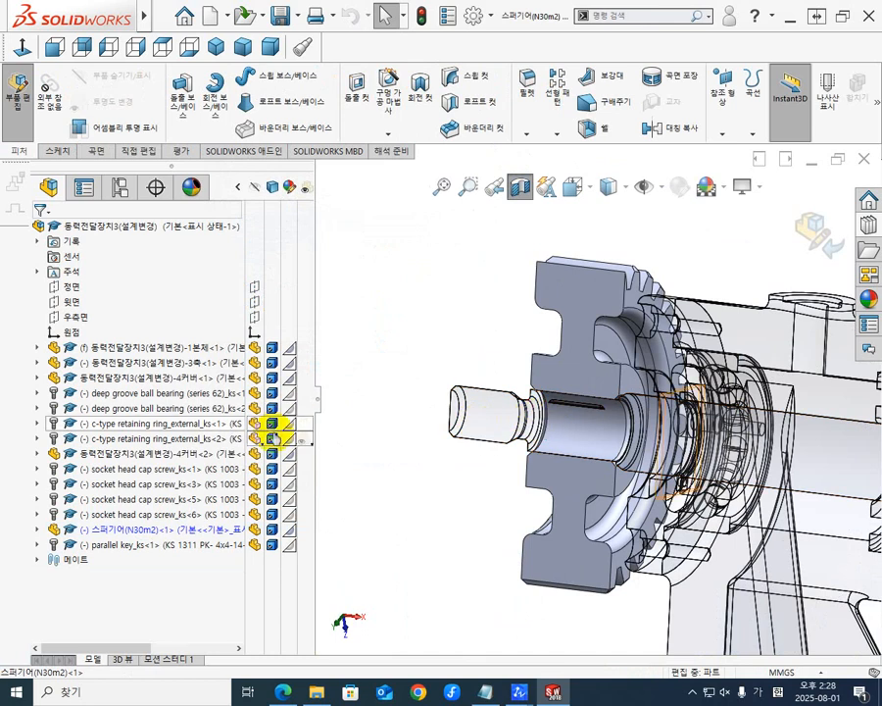
click(37, 530)
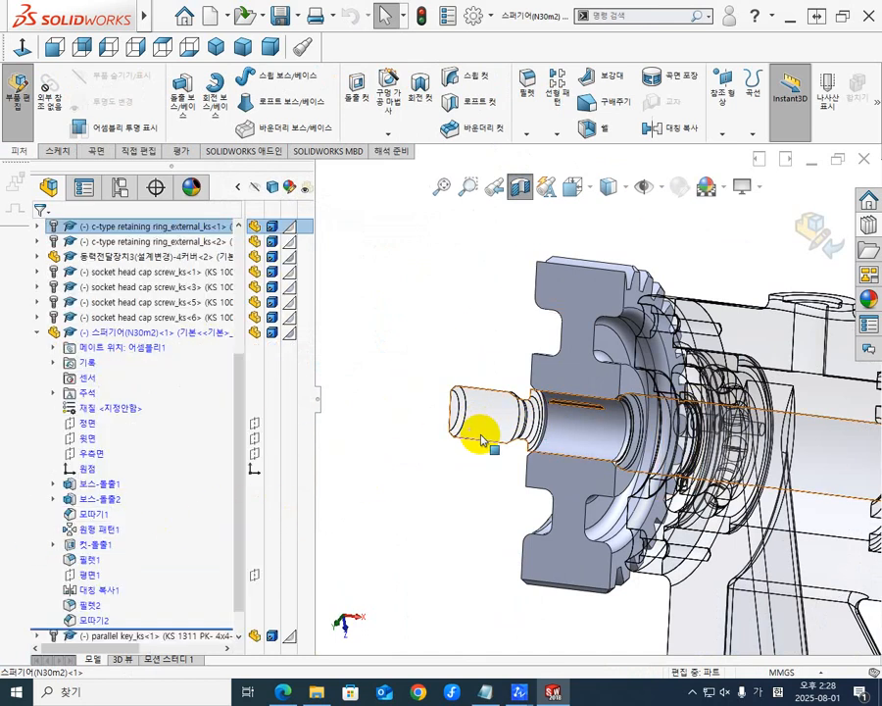
scroll(196, 568, down, 1)
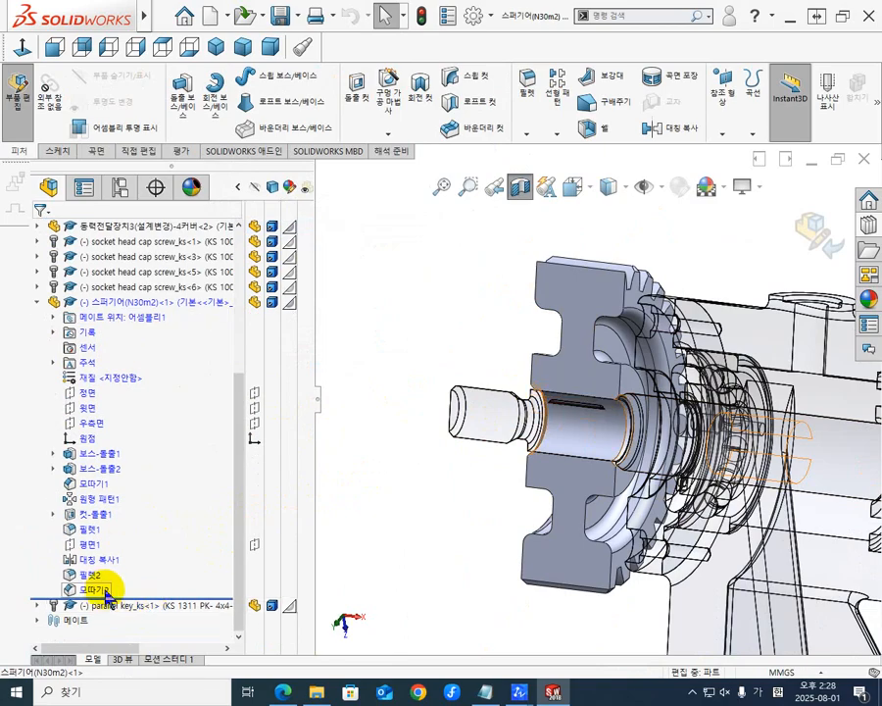
click(103, 588)
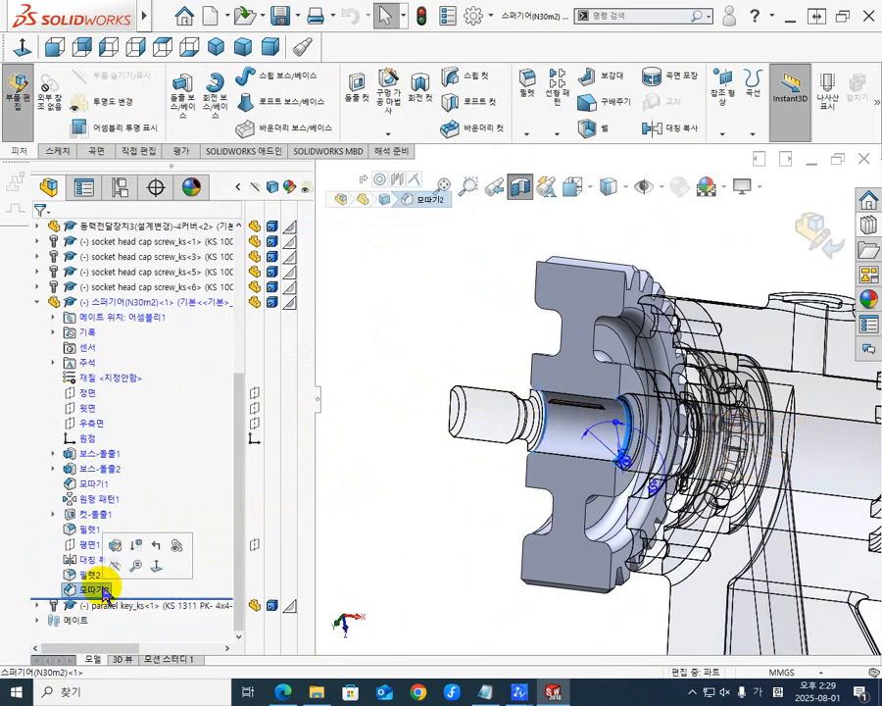
right_click(101, 593)
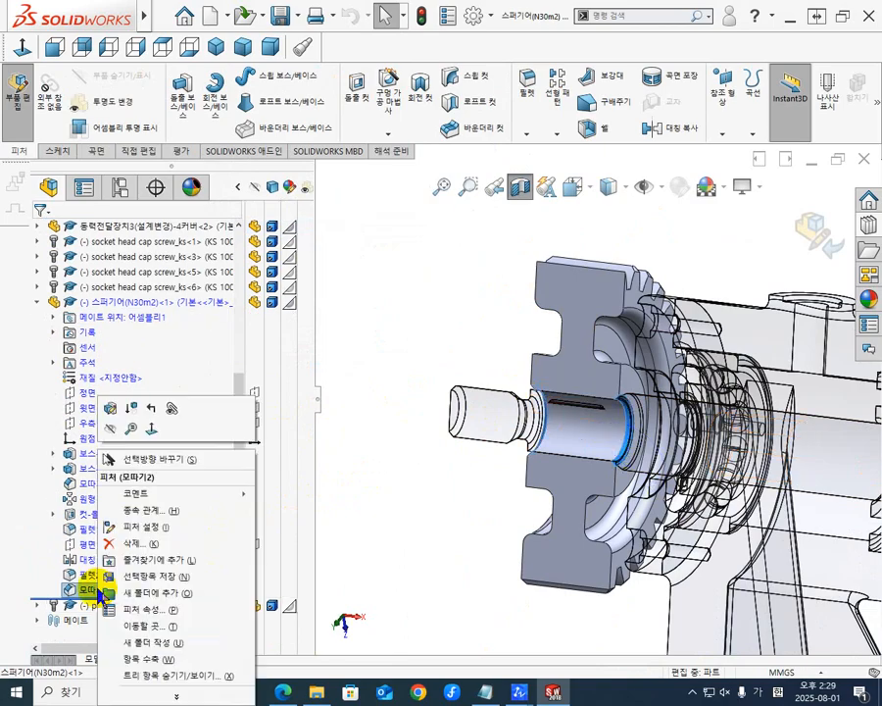
click(134, 410)
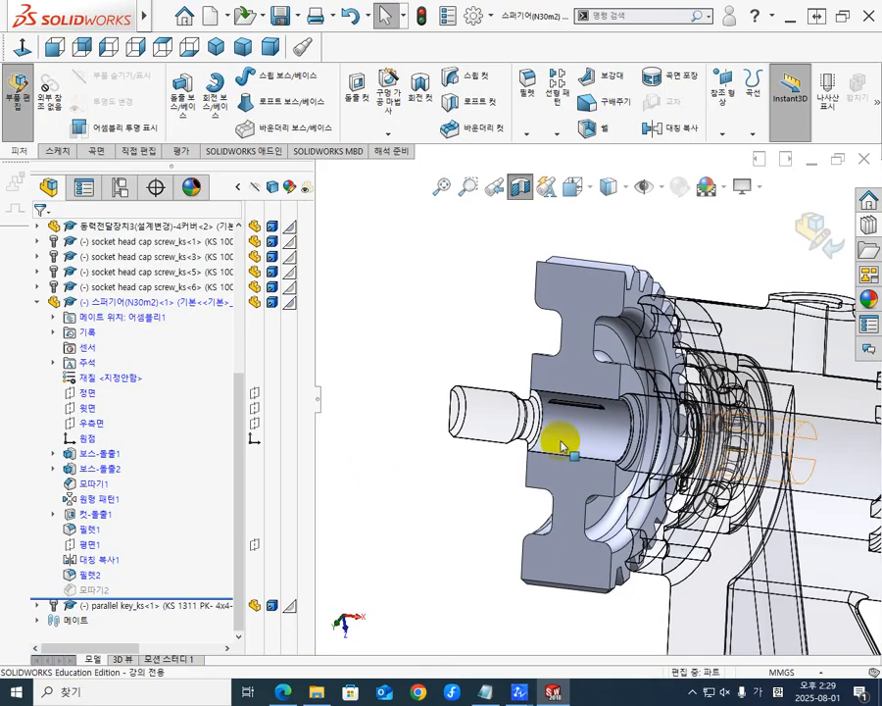
- Inspect the gear's unchamfered bore edge, finish editing the part to return to the assembly, and collapse the gear's feature list
scroll(613, 411, down, 3)
scroll(605, 412, down, 3)
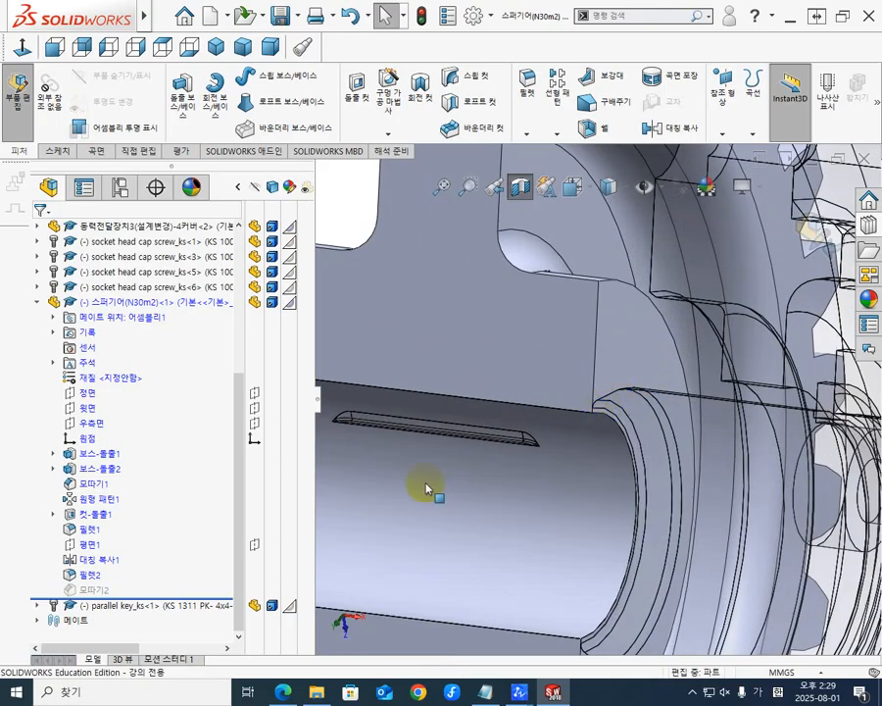
scroll(426, 487, up, 5)
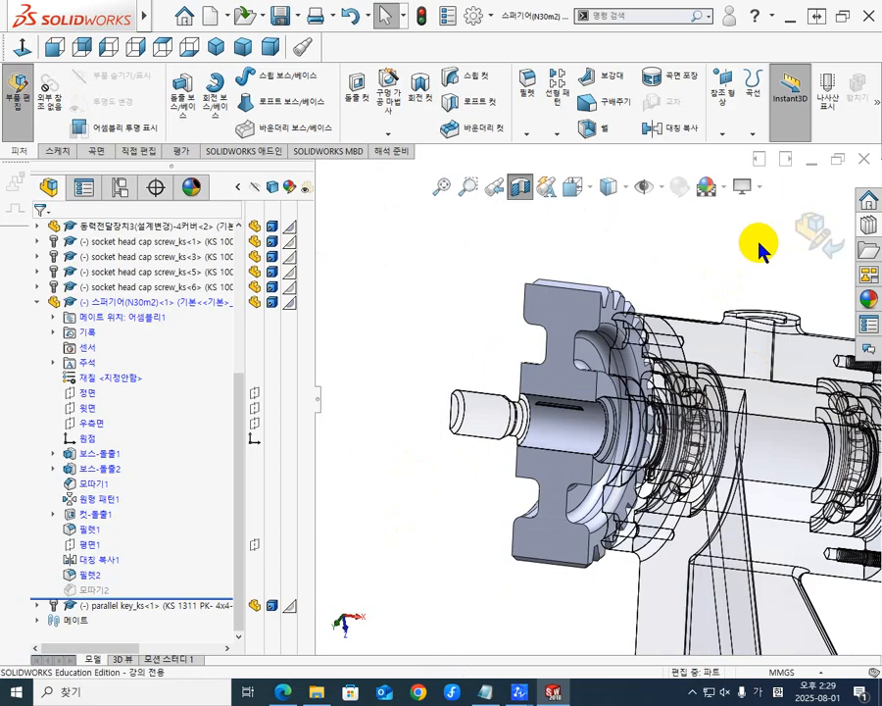
click(817, 239)
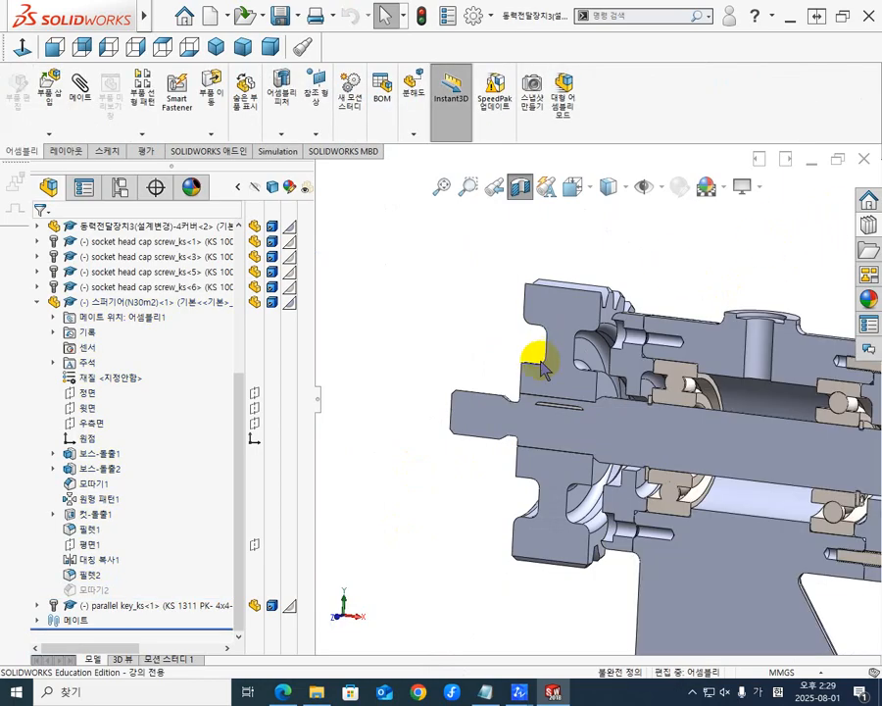
click(38, 304)
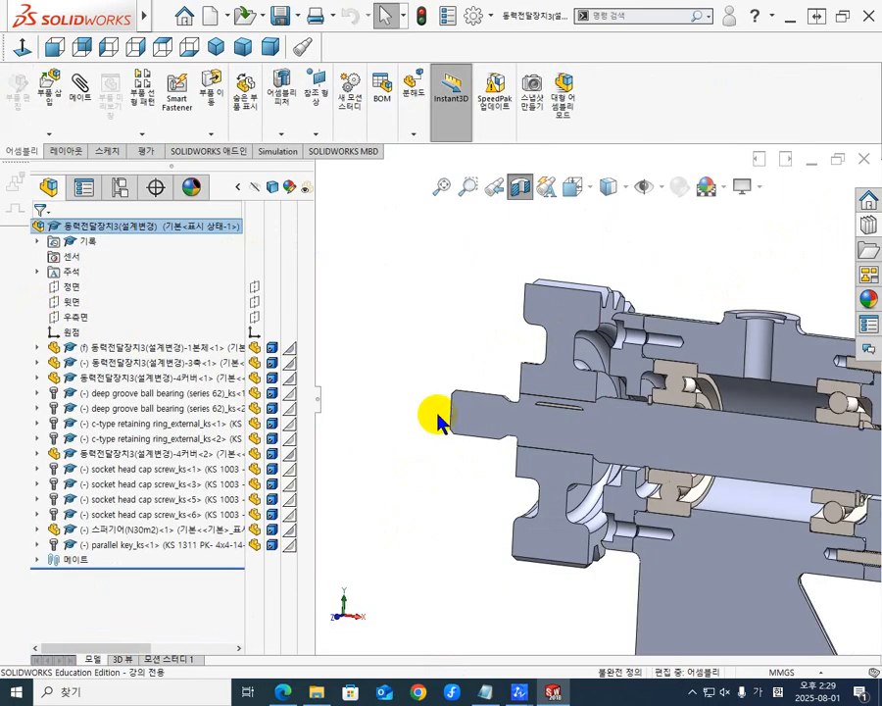
- Check the gear bore's edge against the shaft shoulder's fillet in the section and turn off the section view
scroll(437, 420, down, 10)
scroll(627, 372, up, 5)
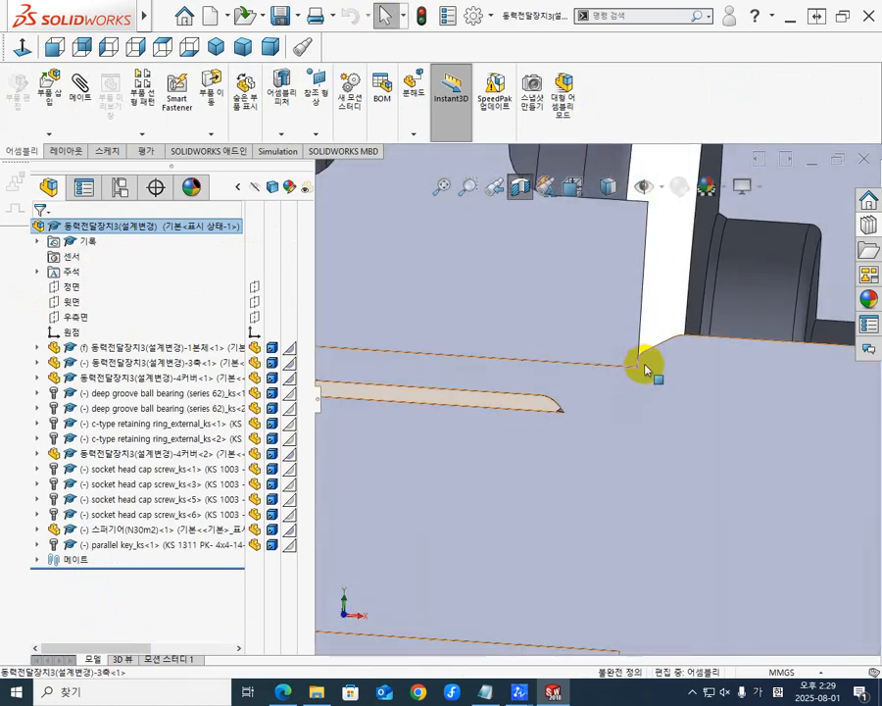
scroll(553, 490, up, 3)
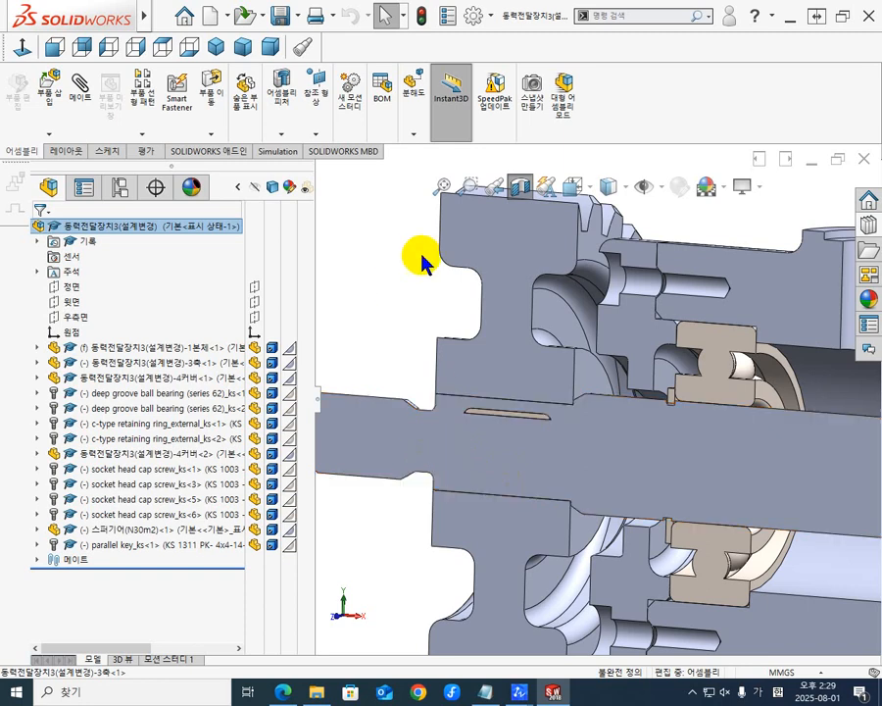
click(520, 186)
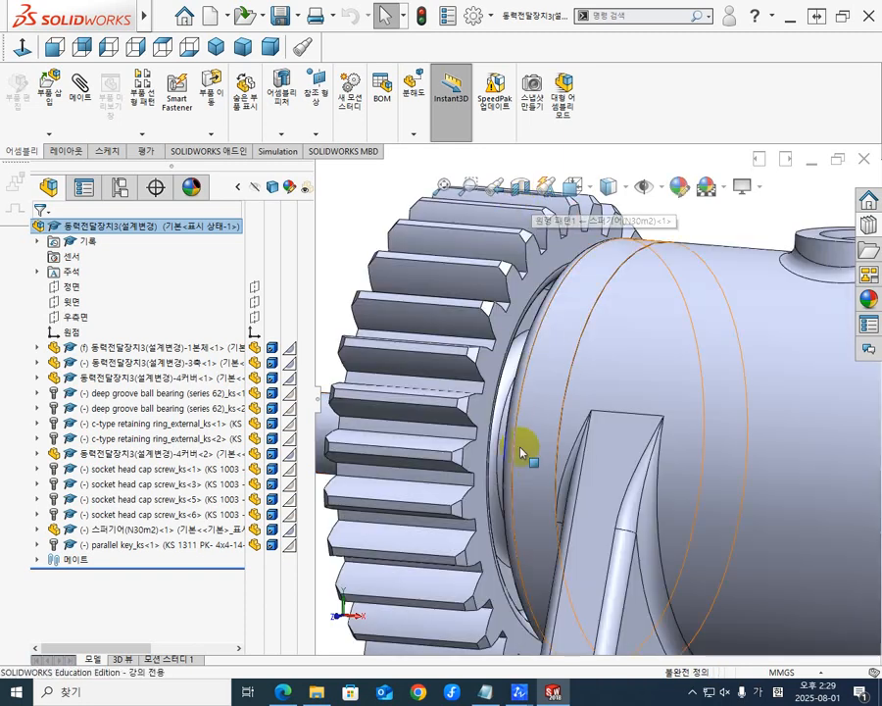
- Examine the complete assembly from all around, including the spur gear, the housing, the cover and both shaft ends
scroll(588, 500, down, 3)
scroll(419, 412, up, 5)
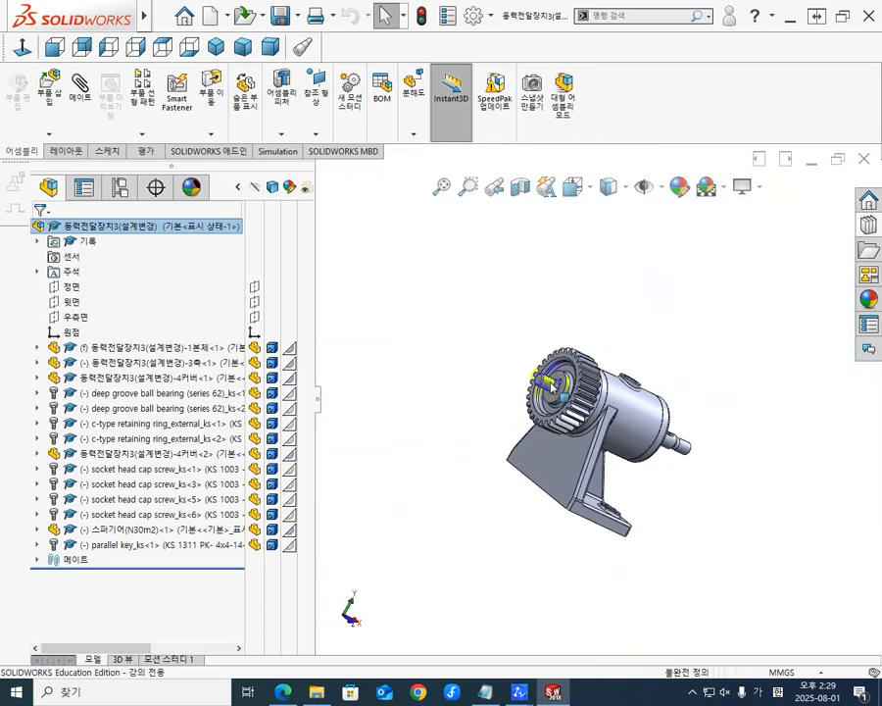
scroll(556, 396, down, 5)
scroll(592, 396, down, 4)
middle_click(593, 392)
middle_drag(593, 392, 608, 419)
scroll(627, 441, up, 6)
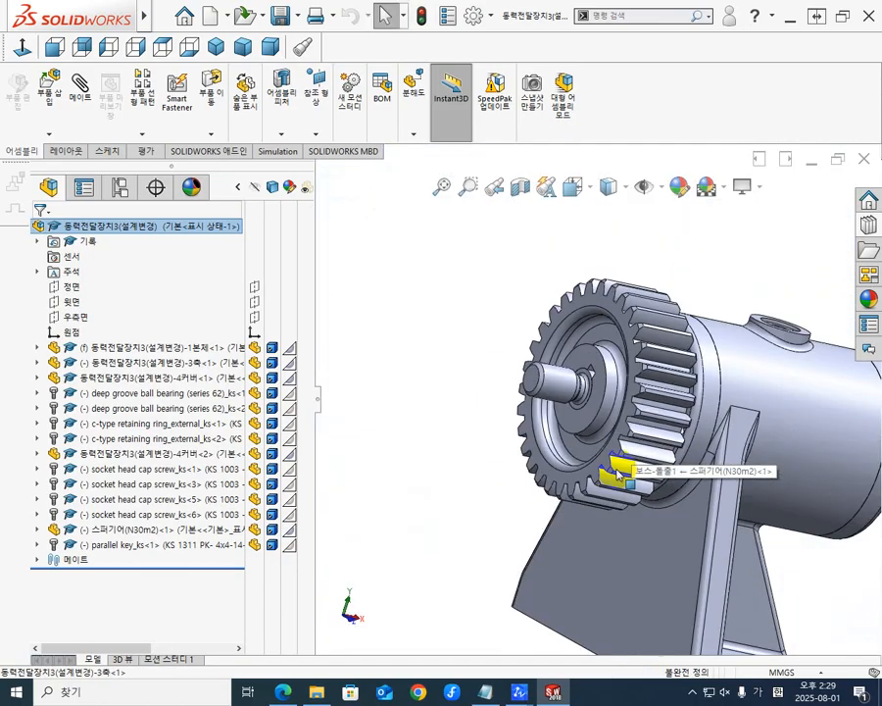
scroll(618, 474, up, 3)
middle_drag(590, 376, 608, 424)
scroll(699, 372, down, 2)
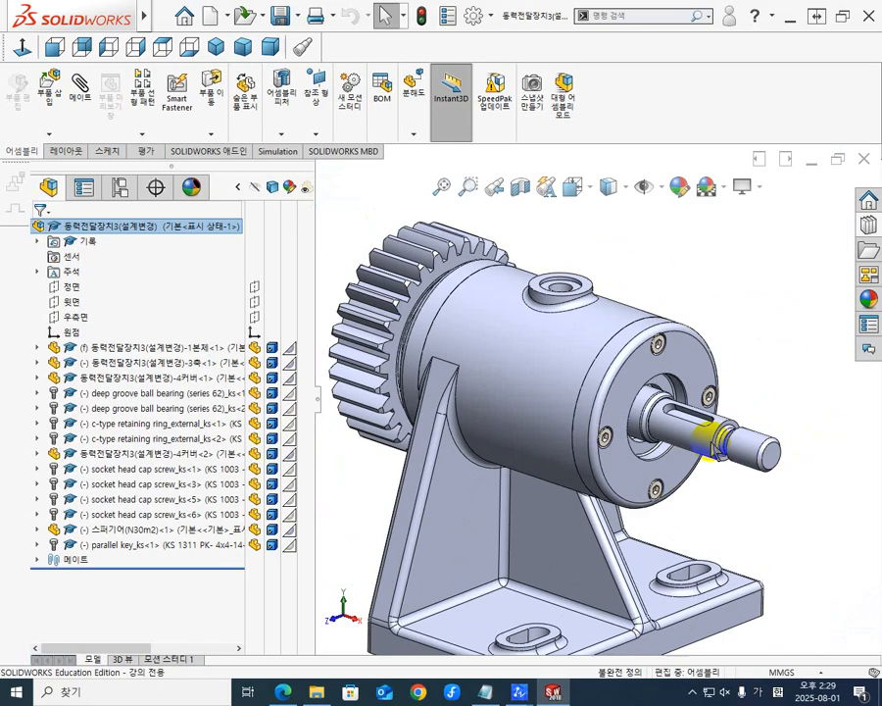
scroll(617, 416, down, 2)
middle_click(620, 415)
middle_drag(667, 383, 641, 404)
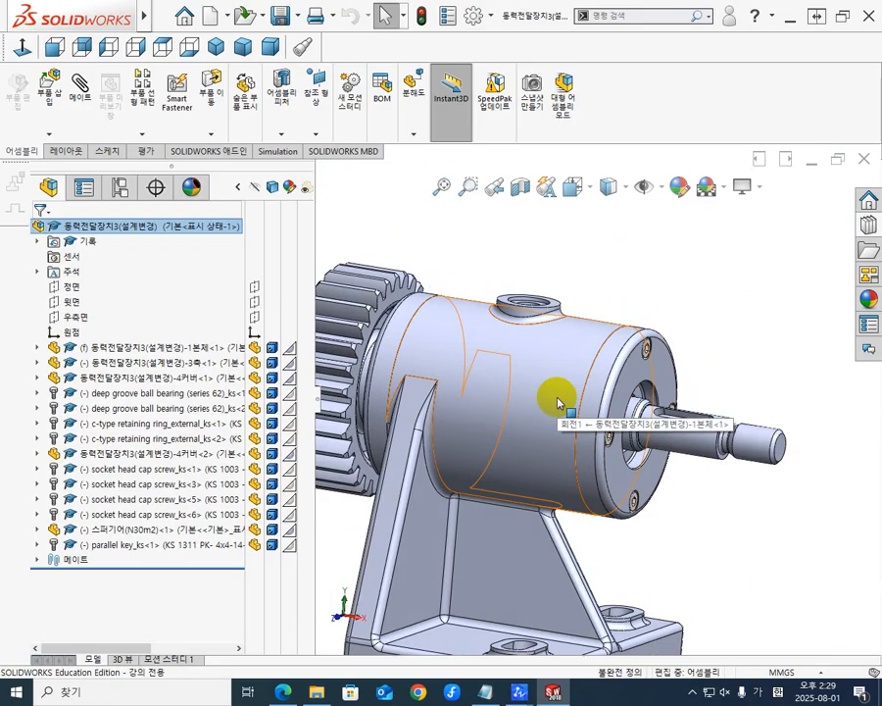
scroll(516, 372, up, 5)
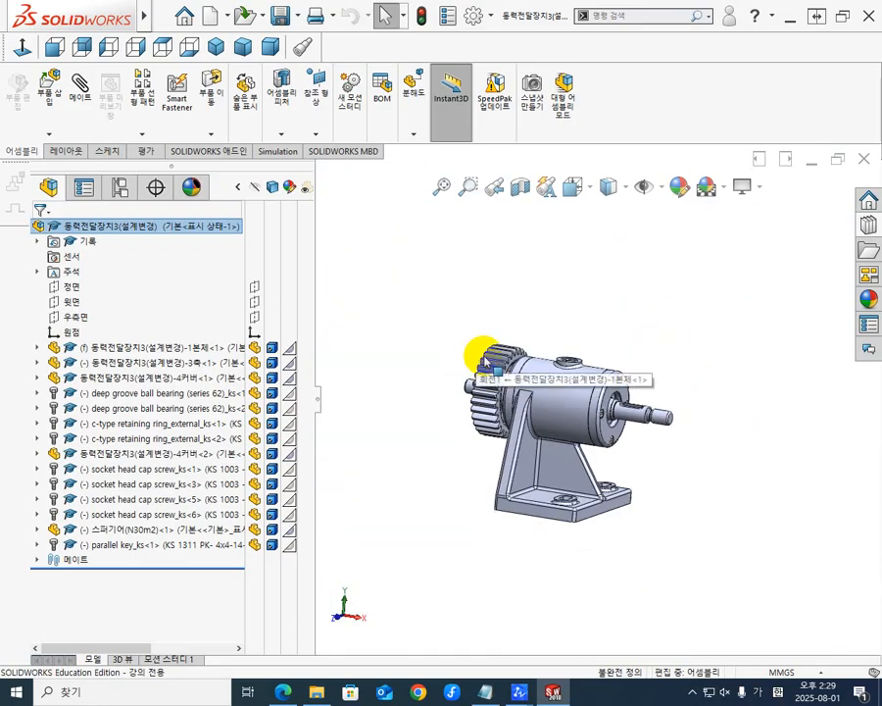
middle_drag(519, 407, 561, 407)
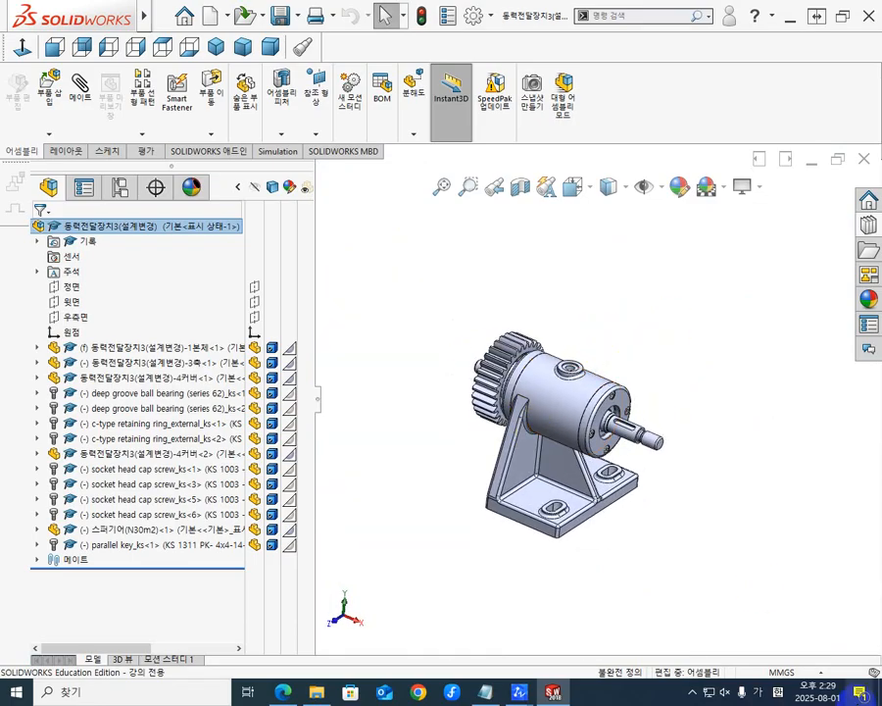